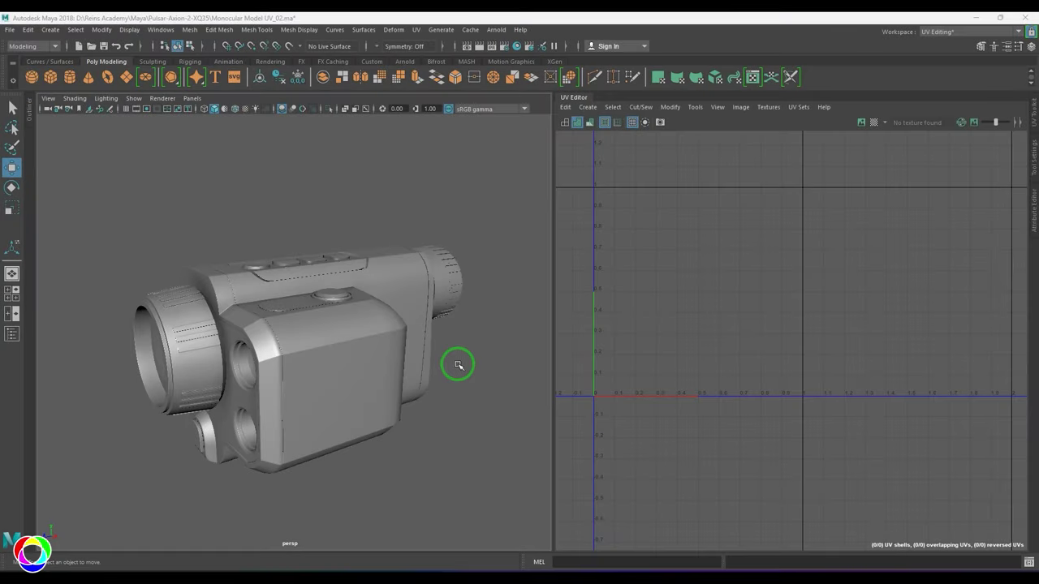
Step: Select the whole monocular model to inspect its UV shells across both tiles, then examine the model from several angles
left_click_drag(106, 186, 311, 439)
left_click(480, 466)
left_click_drag(138, 194, 313, 376)
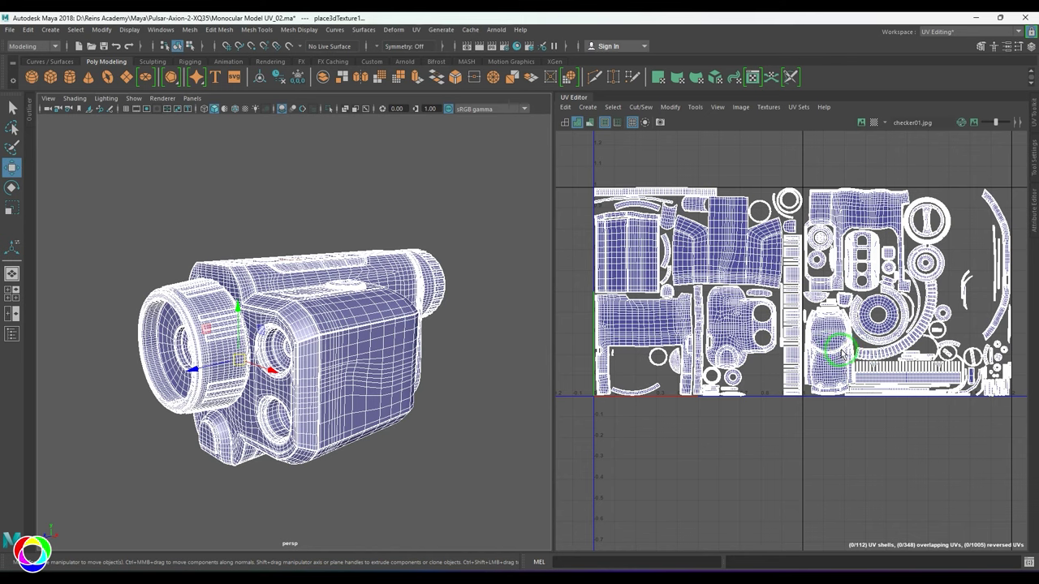
left_click(493, 441)
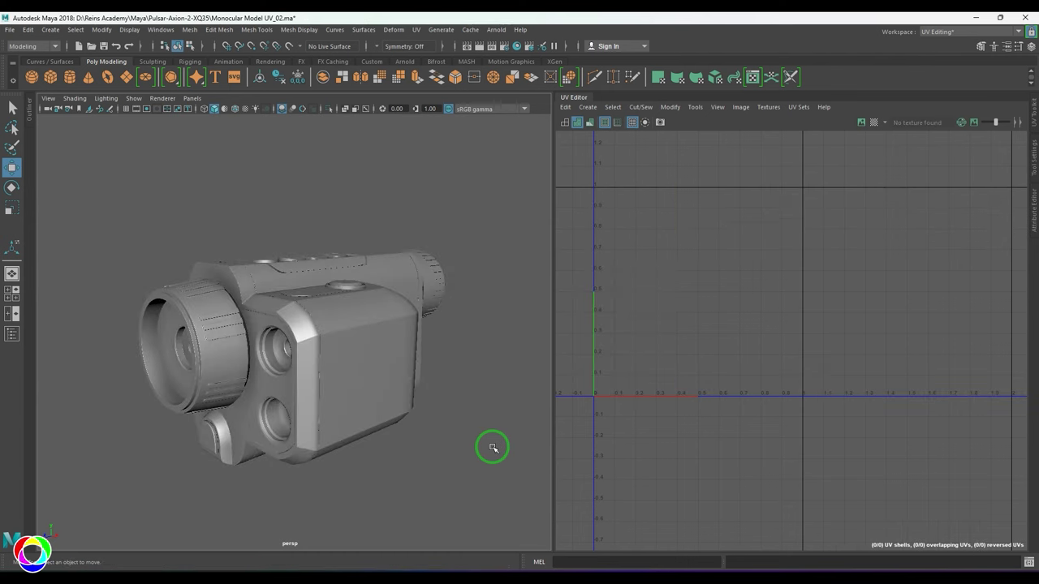
left_click_drag(376, 398, 334, 400, "alt")
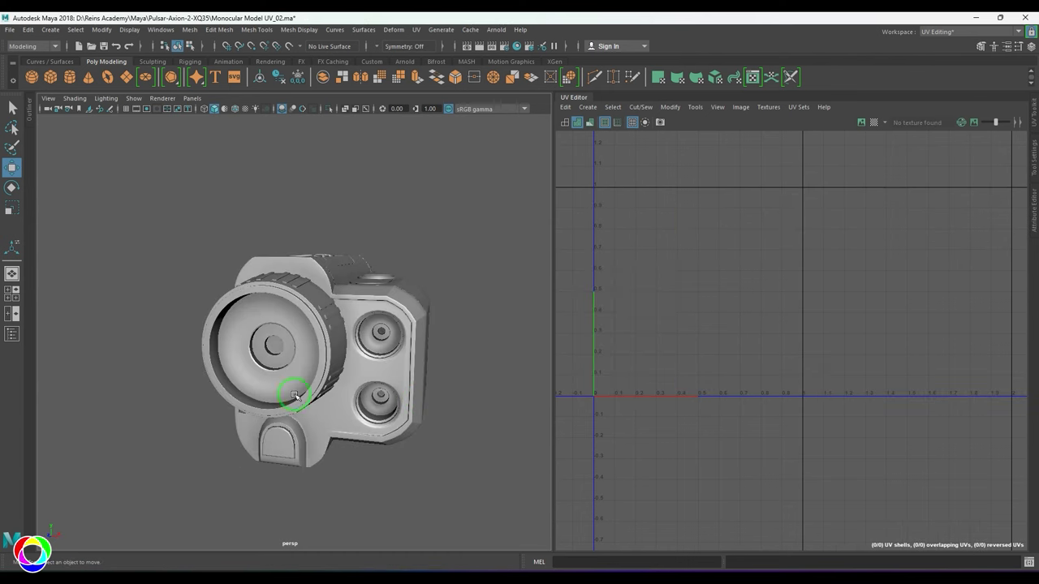
left_click_drag(406, 351, 429, 387, "alt")
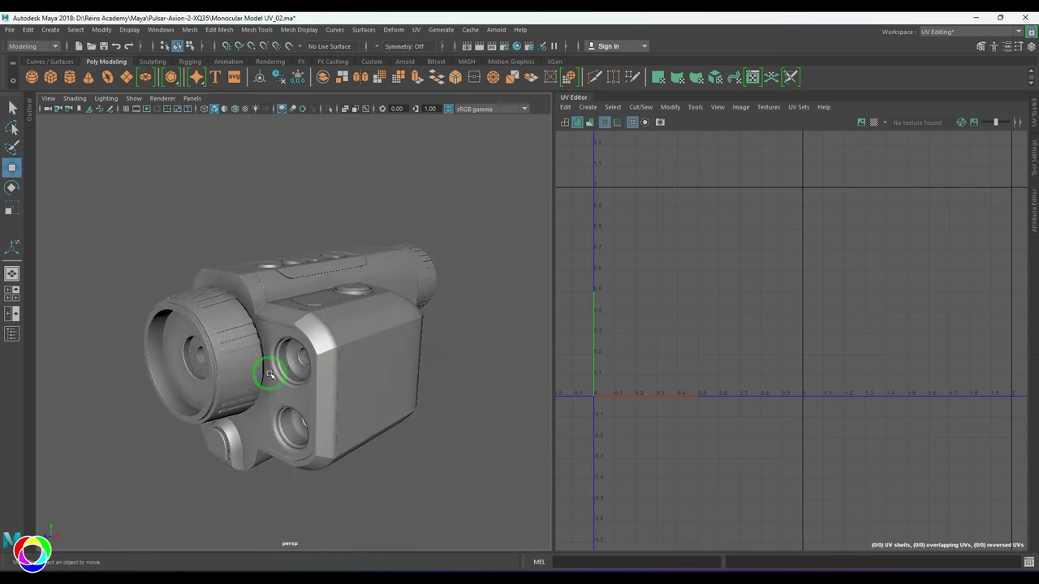
Step: Switch to Substance Painter and start a new project with Monocular02.fbx as its mesh file
left_click(528, 570)
left_click(468, 235)
left_click(277, 170)
left_click(8, 31)
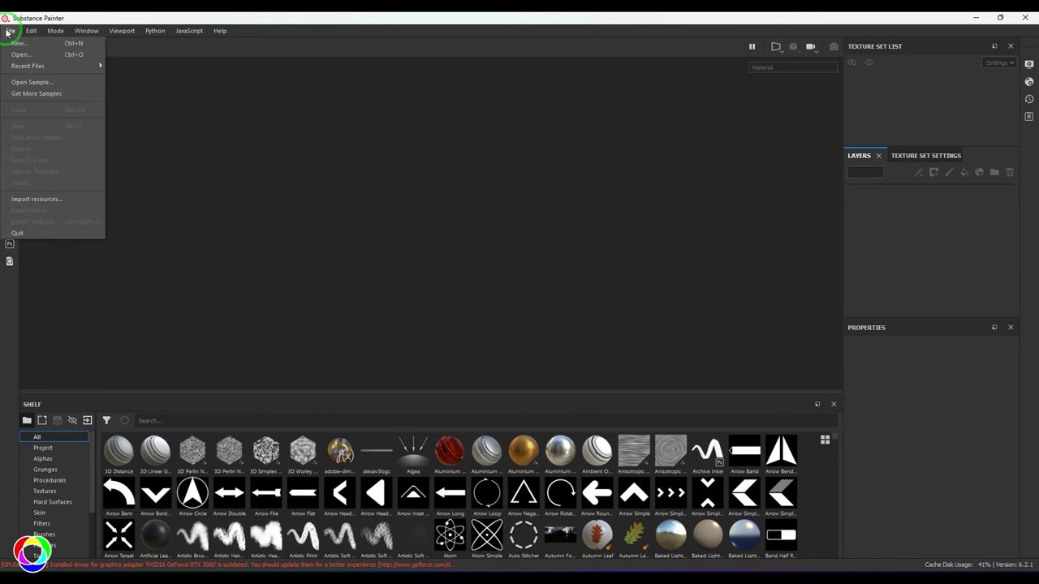
left_click(13, 45)
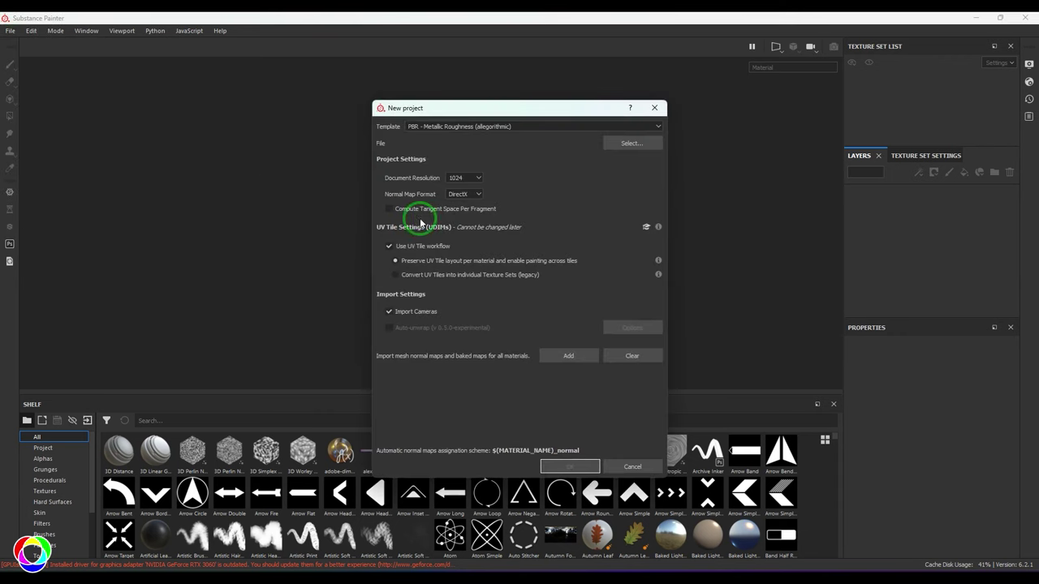
left_click(615, 146)
left_click(497, 292)
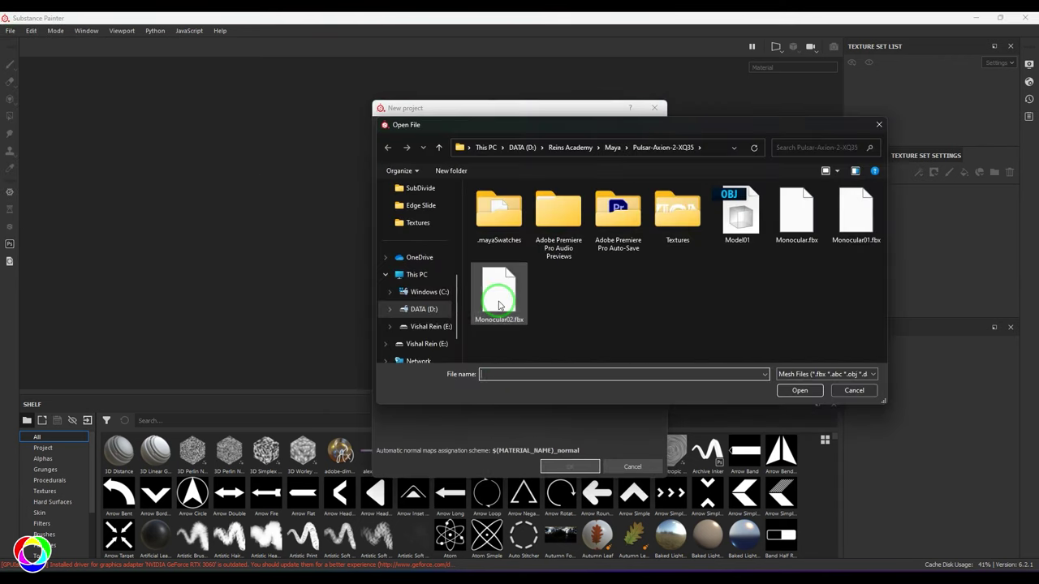
left_click(798, 392)
Step: Set the document resolution to 4096 and create the project with the PBR - Metallic Roughness template and the UV Tile workflow enabled
left_click(464, 178)
left_click(461, 216)
left_click(459, 222)
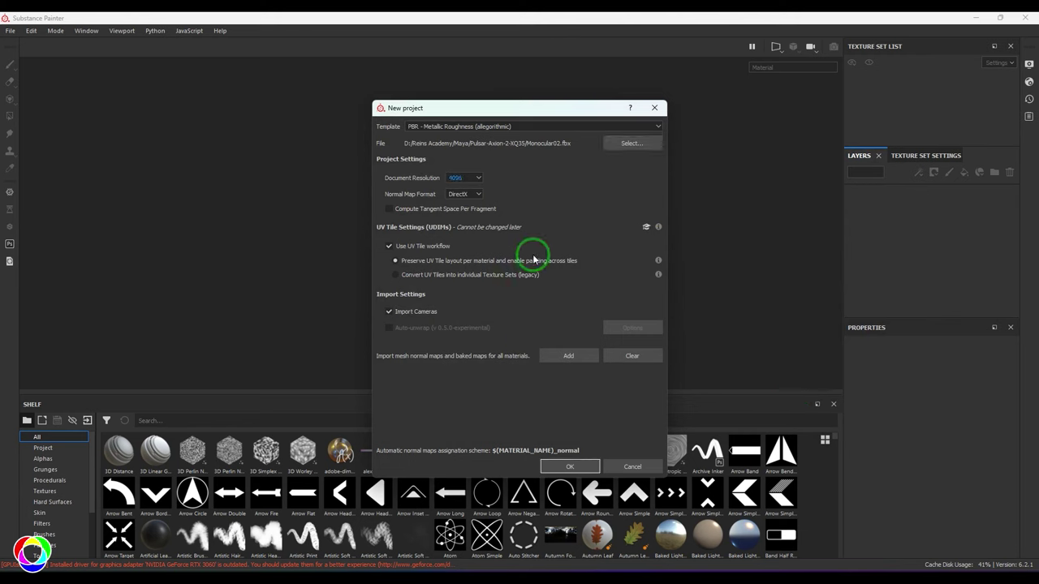
left_click(471, 128)
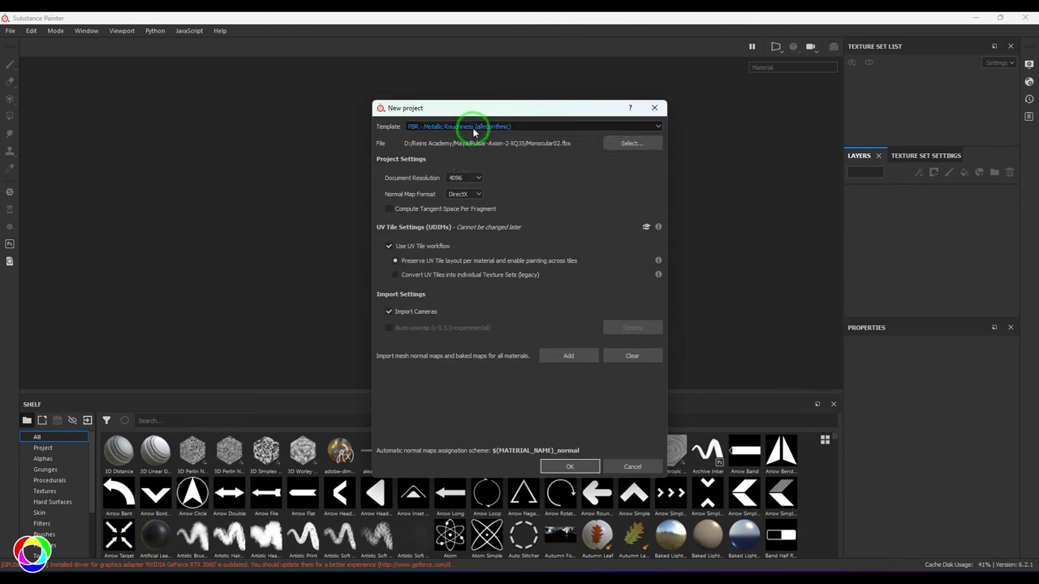
left_click(437, 248)
left_click(438, 247)
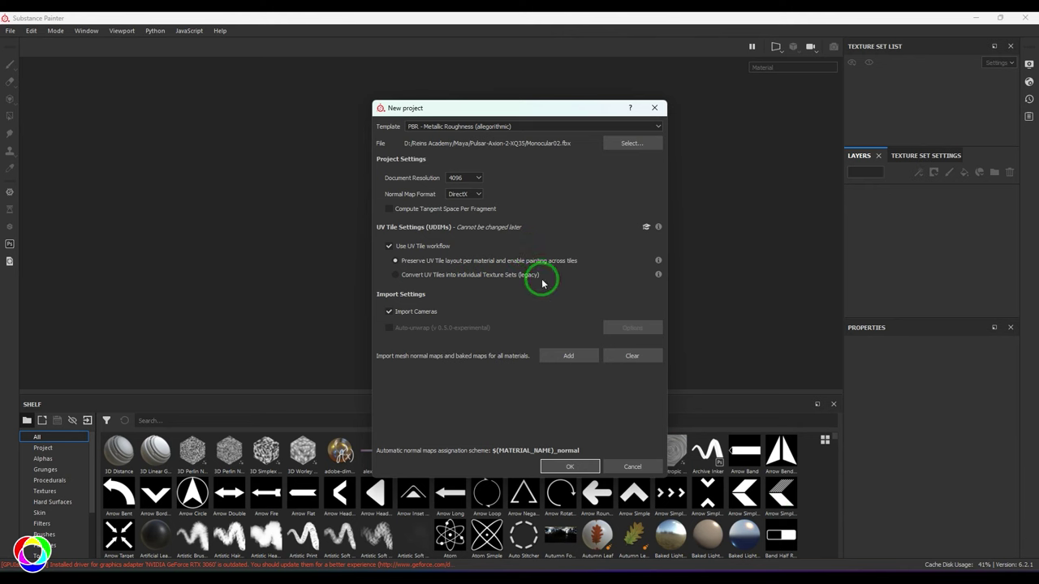
left_click(570, 467)
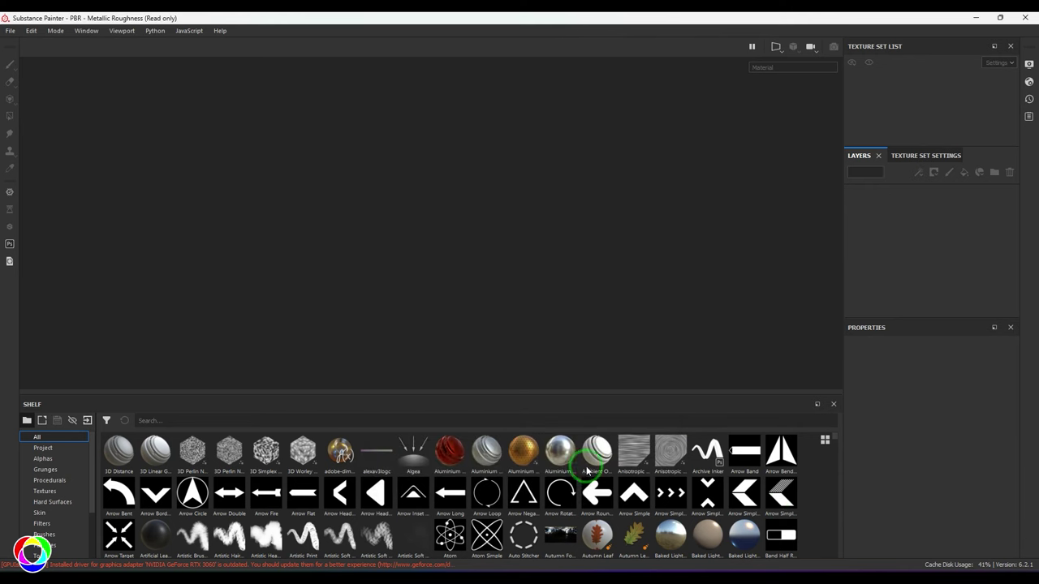
Step: Examine the imported model and UV tiles 1001 and 1002 in the combined 3D/2D view, and return to the 3D-only view
left_click_drag(633, 285, 426, 240, "alt")
left_click(776, 47)
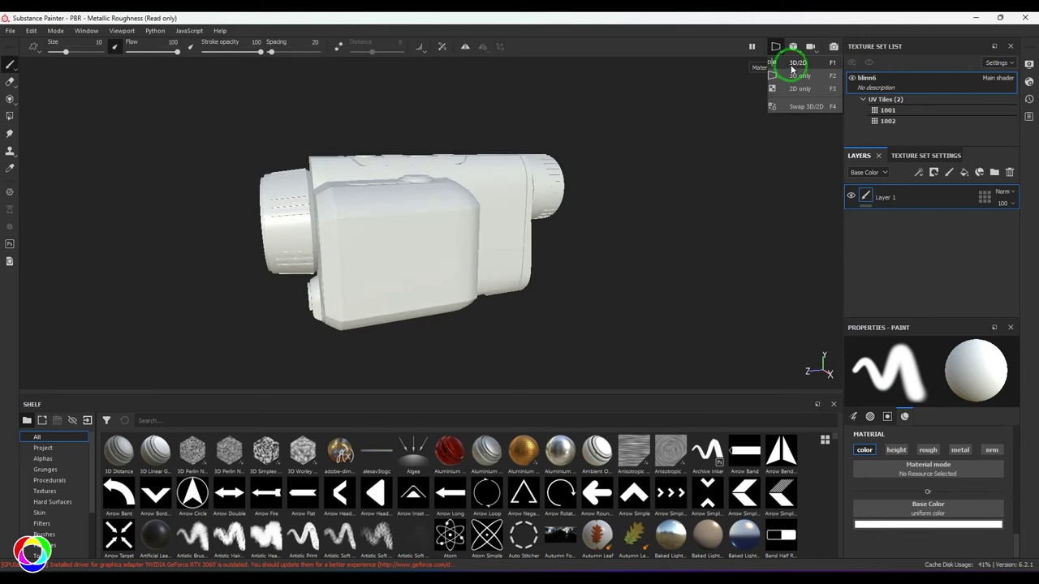
left_click(787, 72)
middle_click_drag(700, 211, 501, 330, "alt")
middle_click_drag(617, 295, 649, 287, "alt")
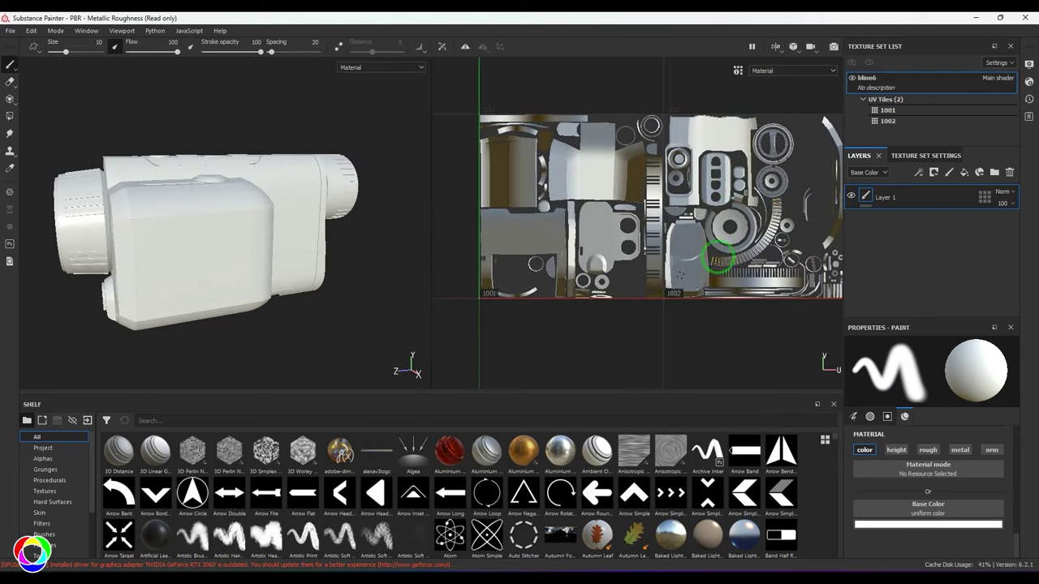
middle_click_drag(614, 226, 618, 225, "alt")
left_click(776, 47)
left_click(795, 81)
mouse_move(678, 207)
left_mouse_down("alt")
mouse_move(625, 281)
mouse_move(661, 267)
mouse_move(646, 276)
mouse_move(642, 262)
left_mouse_up("alt")
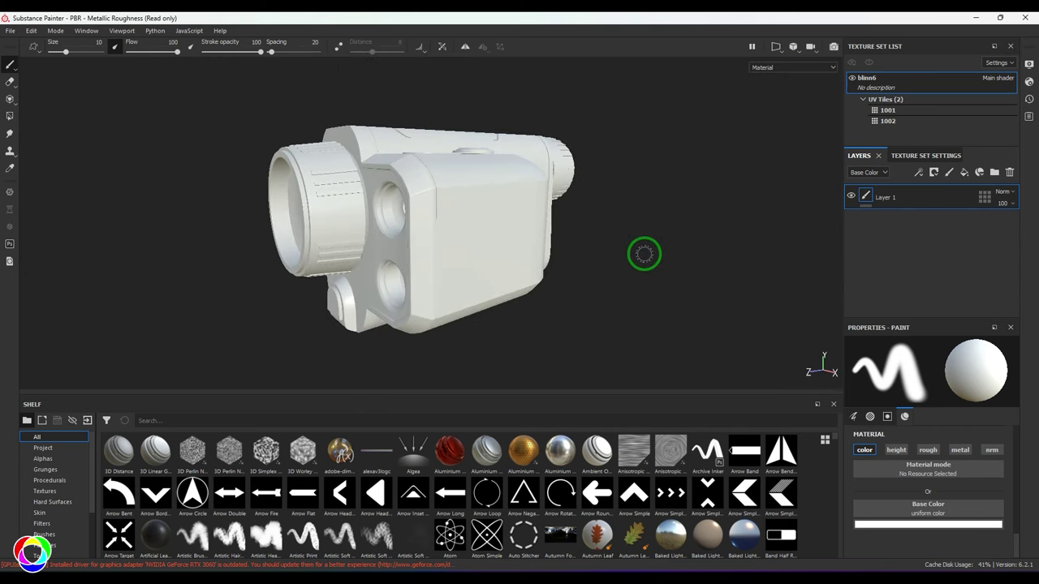
Step: Bake all seven mesh maps for the blinn6 texture set, using Mesh ID / Polygroup as the ID map's color source
left_click(926, 156)
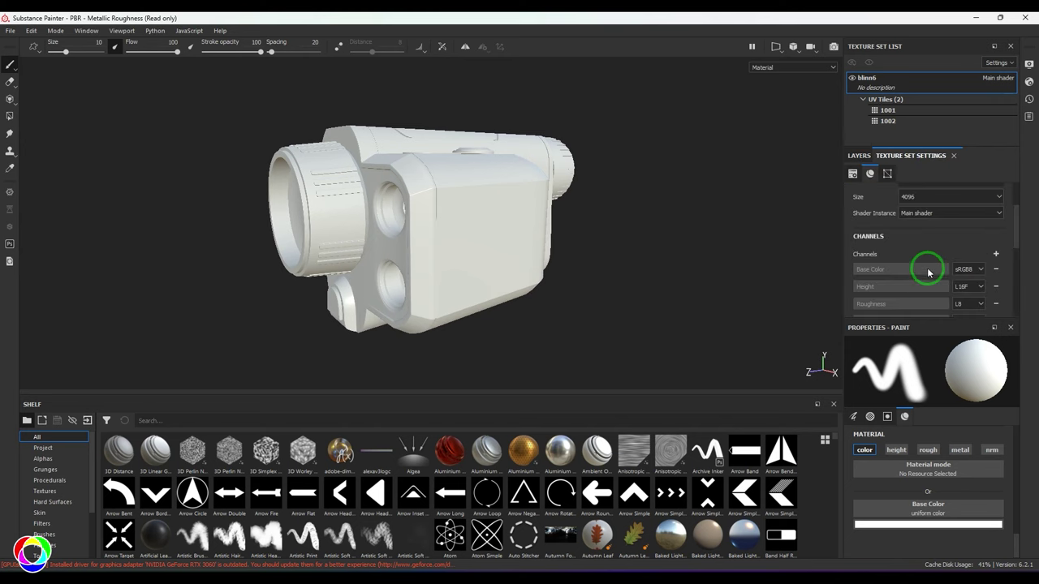
scroll(932, 268, "up", 2)
scroll(928, 263, "down", 6)
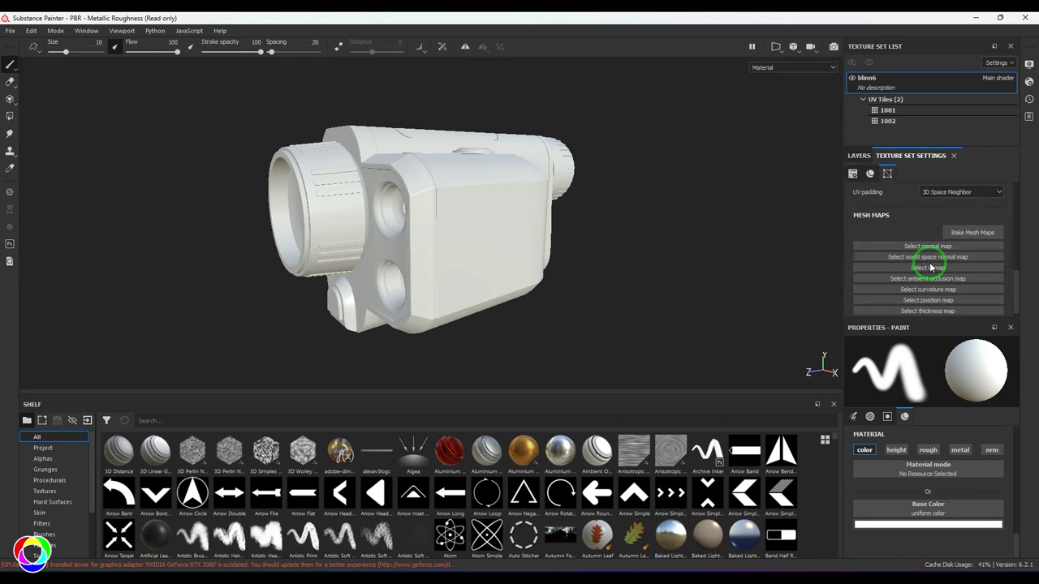
left_click(981, 232)
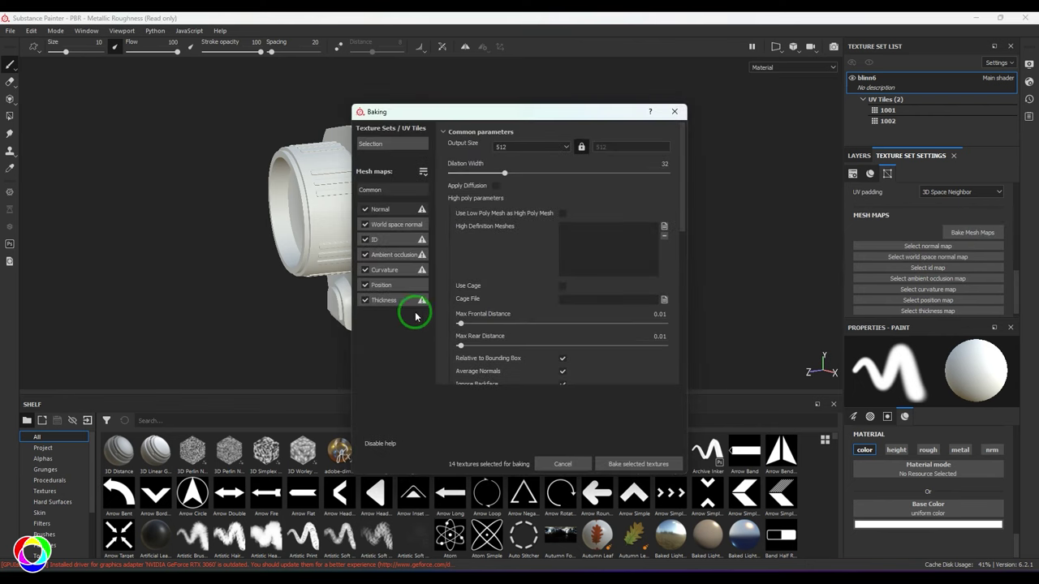
left_click_drag(552, 116, 670, 91)
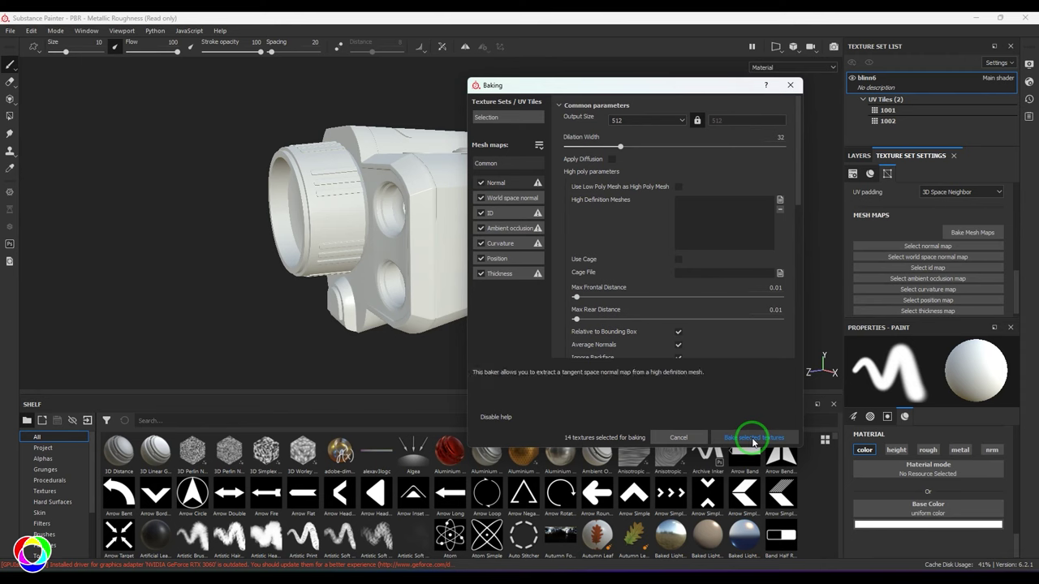
left_click(497, 213)
left_click(641, 122)
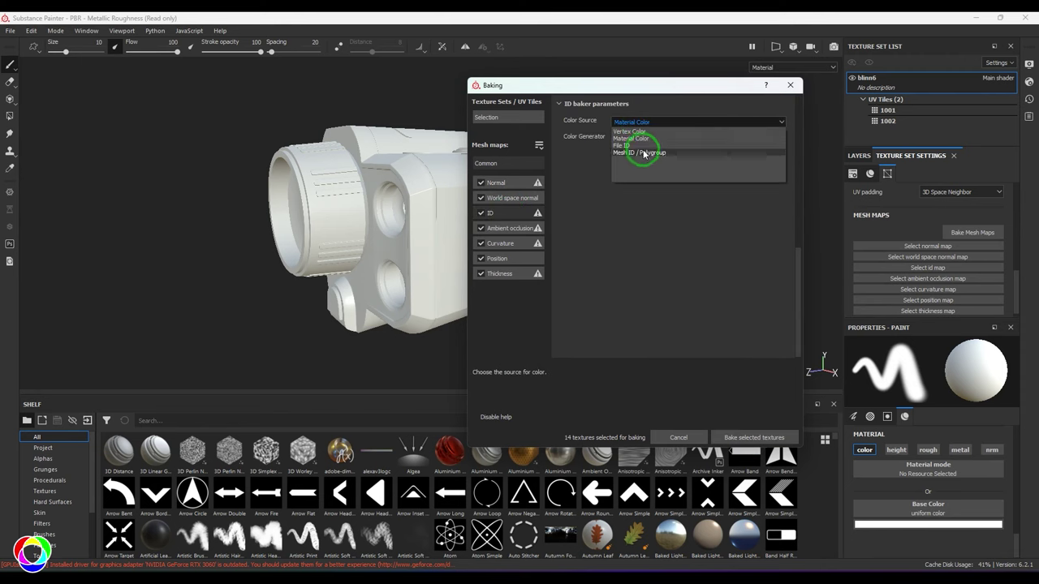
left_click(641, 152)
left_click(758, 439)
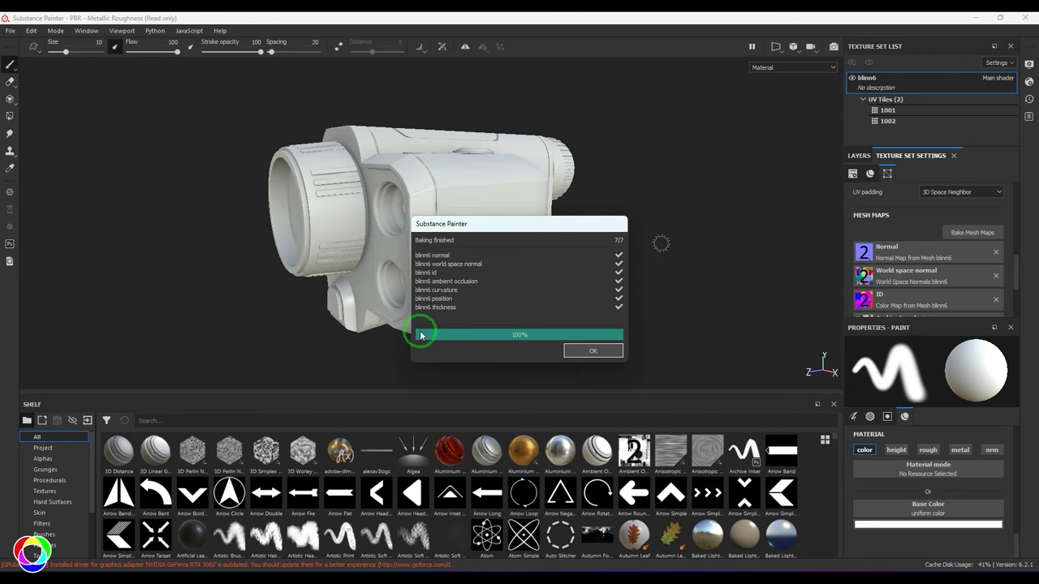
left_click(592, 350)
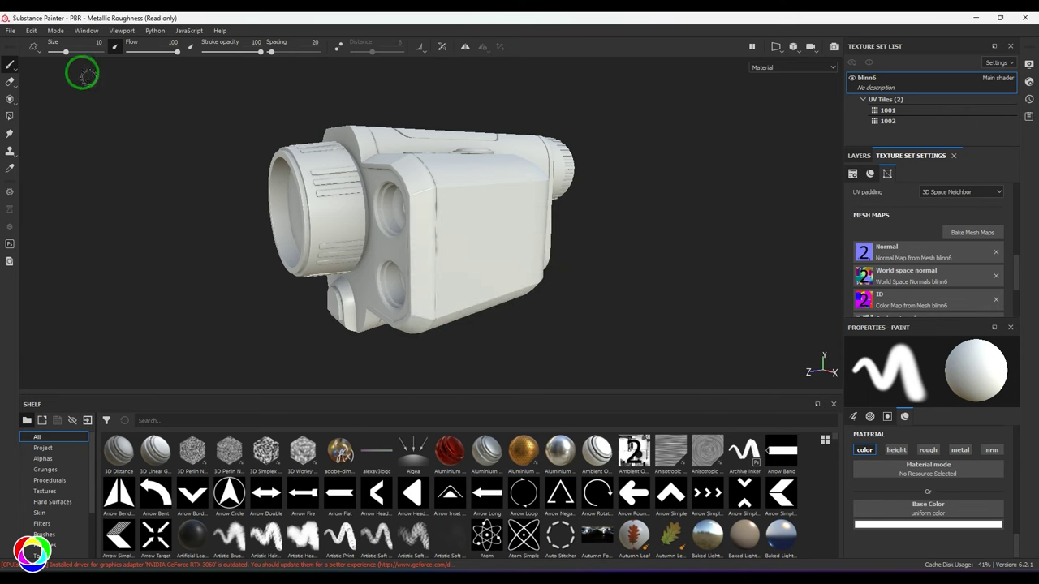
left_click(10, 30)
left_click(24, 42)
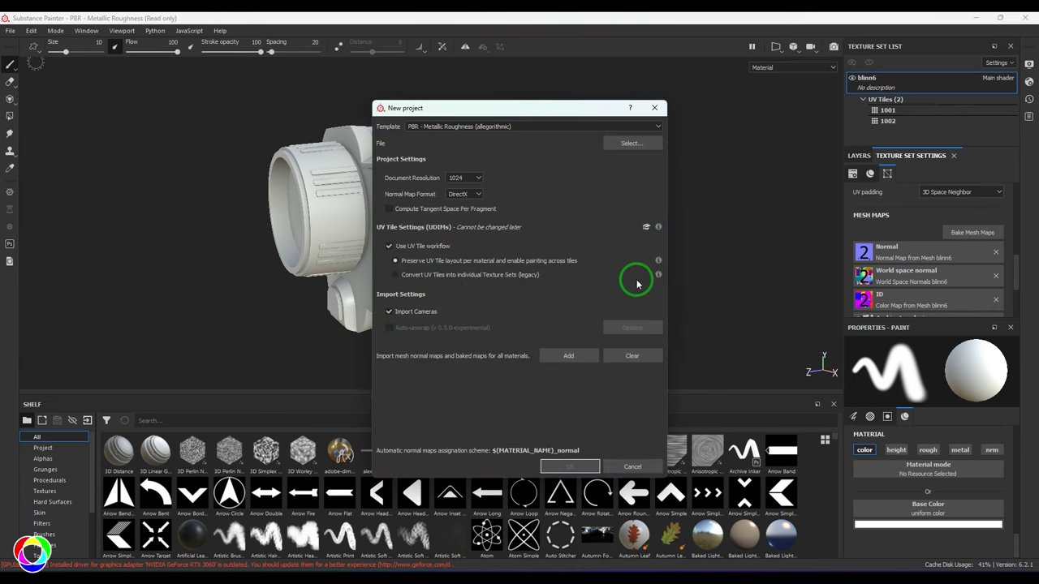
left_click(572, 357)
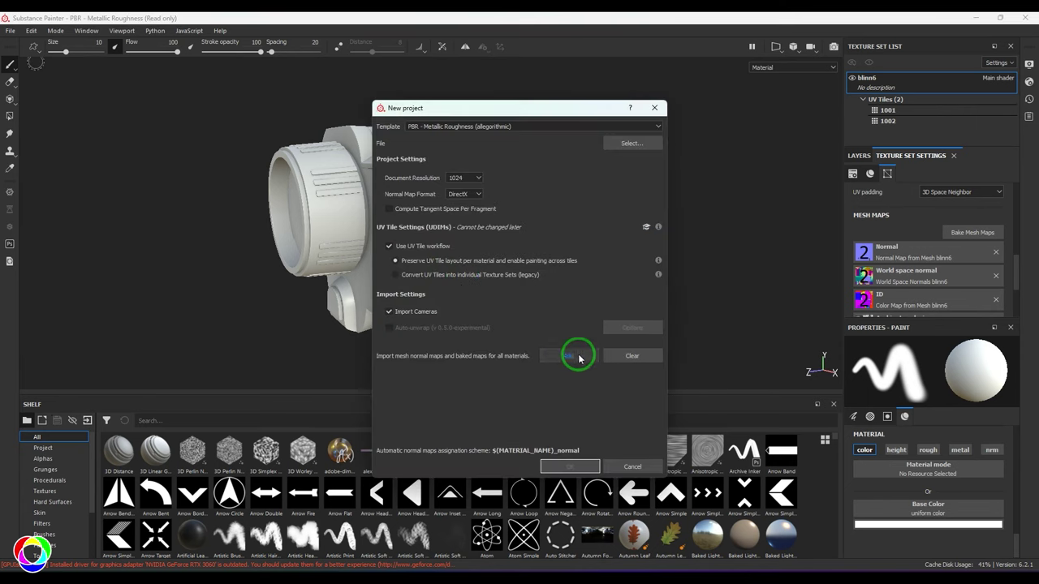
left_click(654, 109)
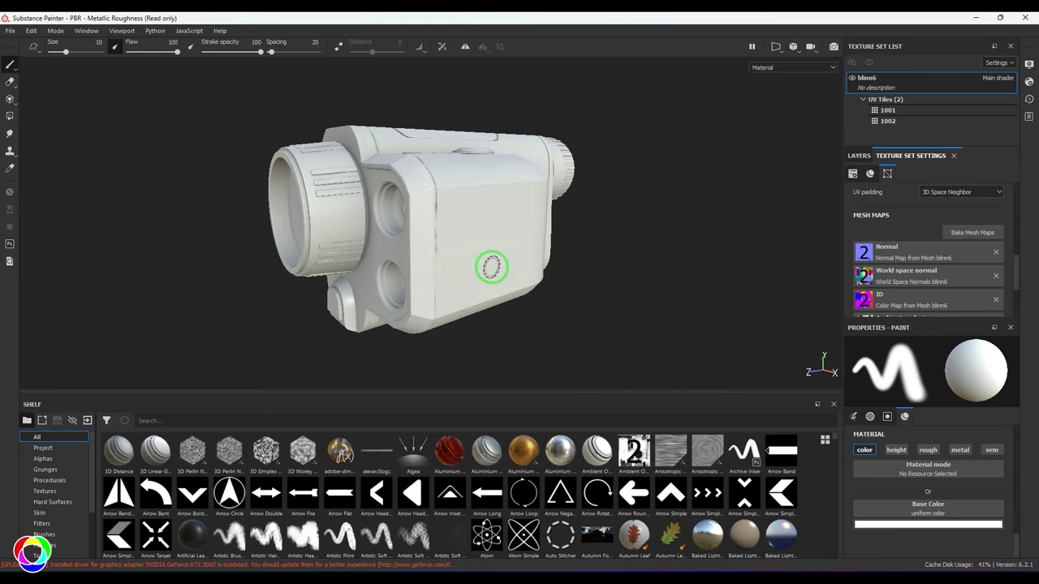
Step: Preview the baked World space normal, Position, Curvature and Ambient occlusion maps on the model, and return to the Material display
left_click(795, 67)
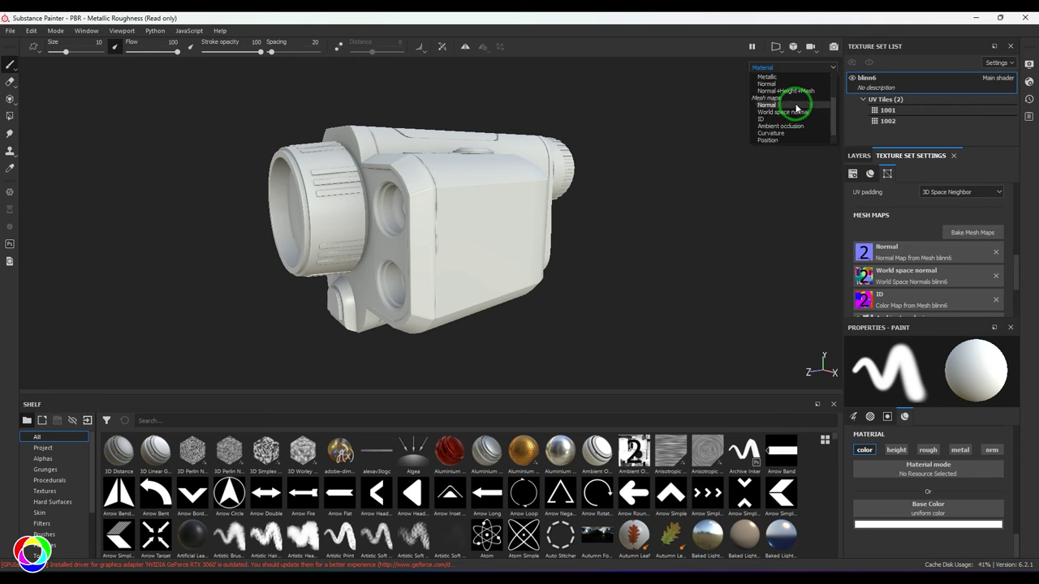
left_click(786, 113)
left_click(788, 68)
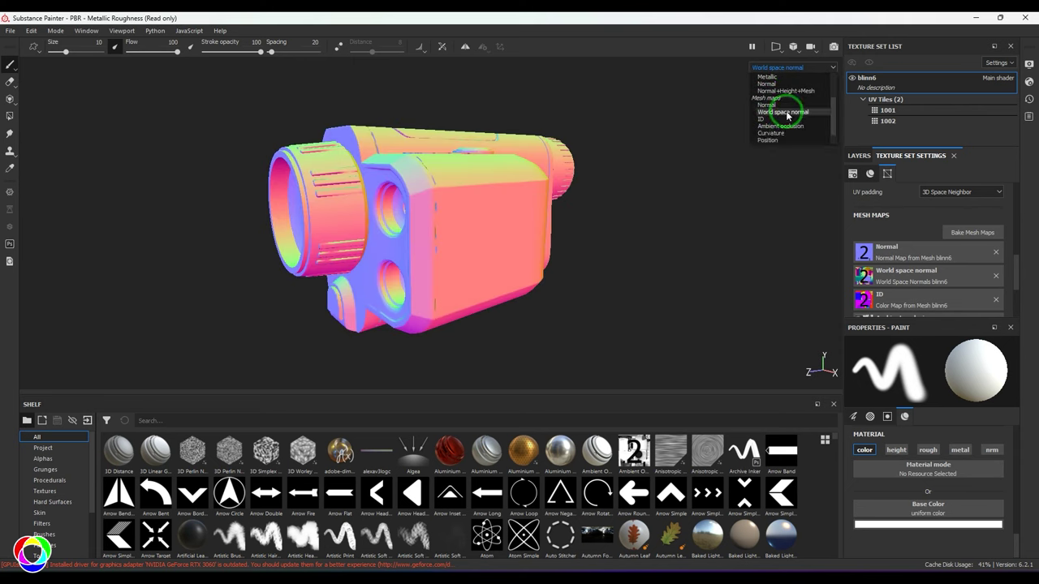
left_click(788, 140)
left_click(796, 67)
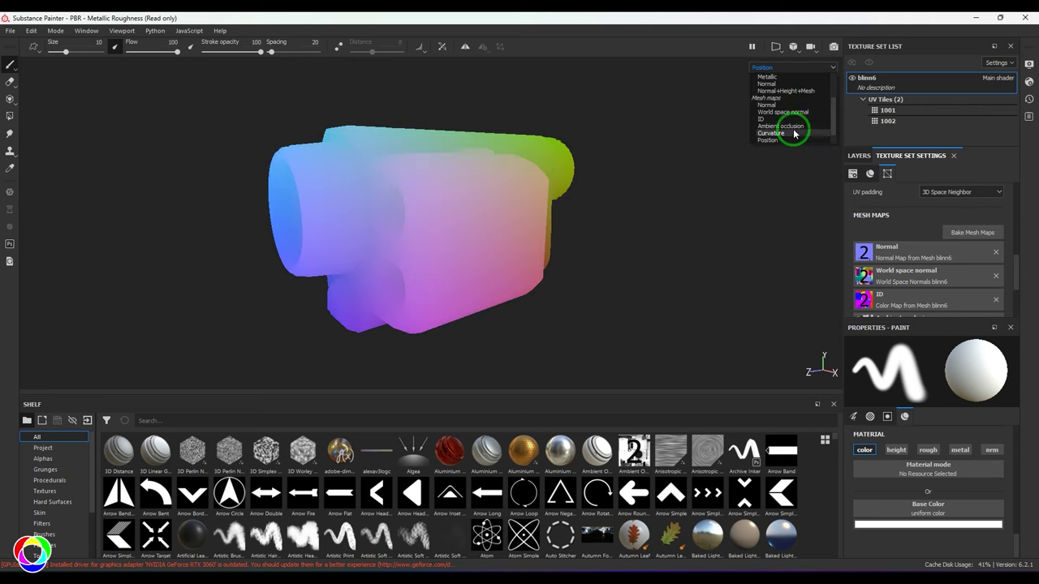
left_click(794, 132)
left_click(799, 67)
left_click(792, 127)
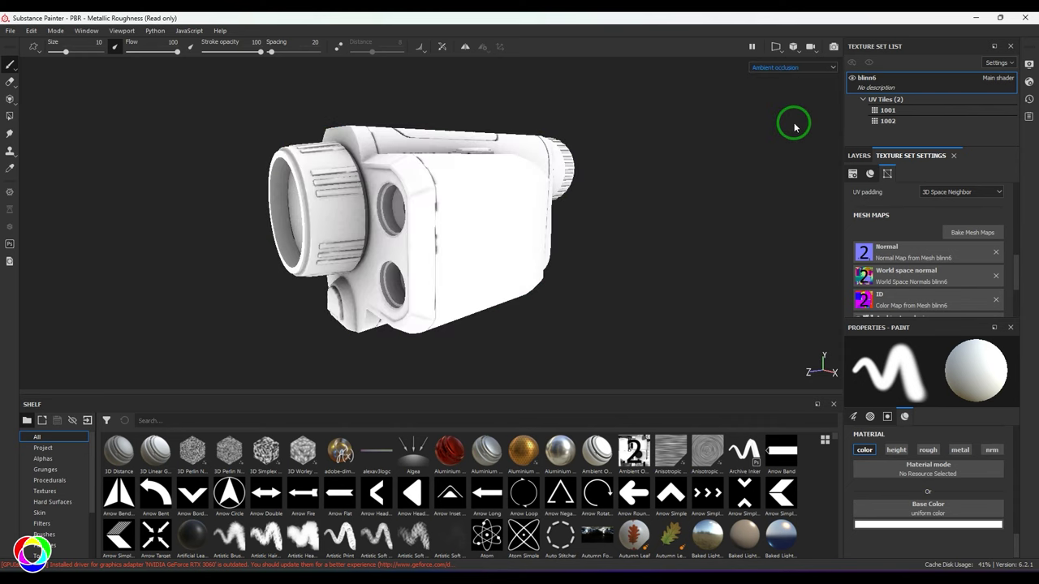
left_click(796, 69)
scroll(796, 100, "up", 3)
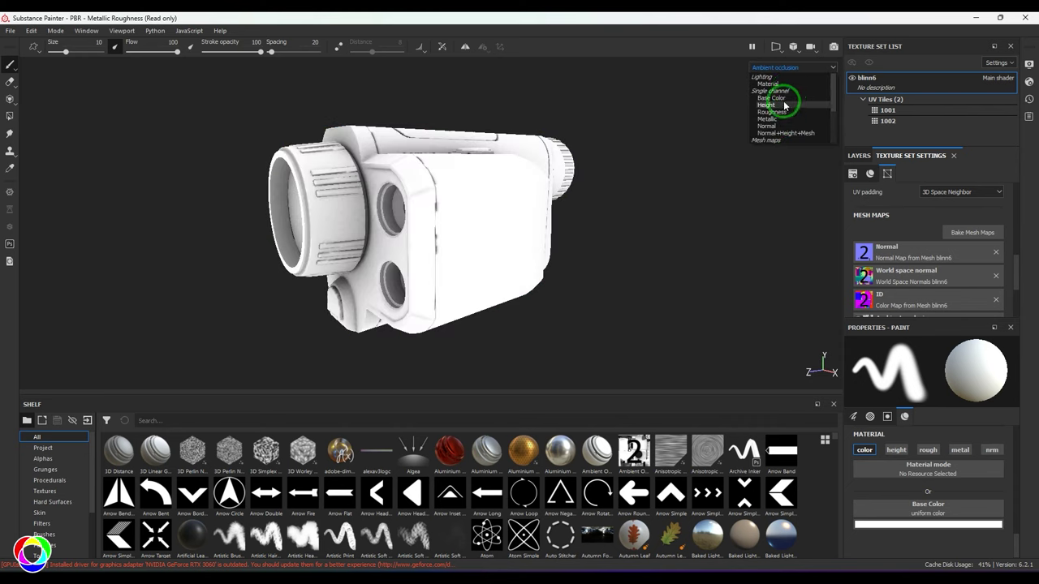
left_click(784, 84)
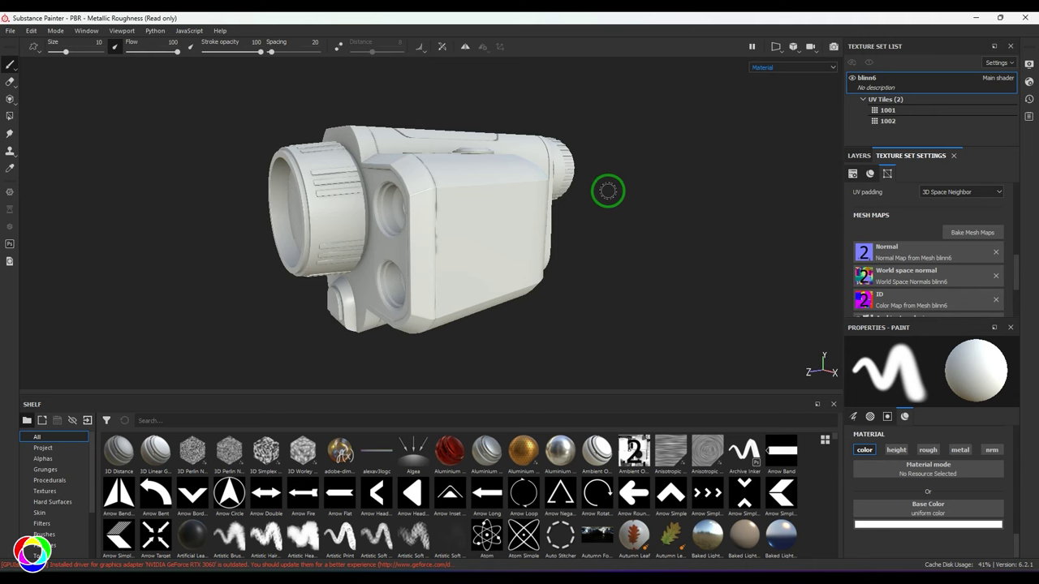
Step: Show the layer stack and bring the eight PNG images, Axion through USB, from File Explorer's Textures folder into the resource import
left_click(860, 155)
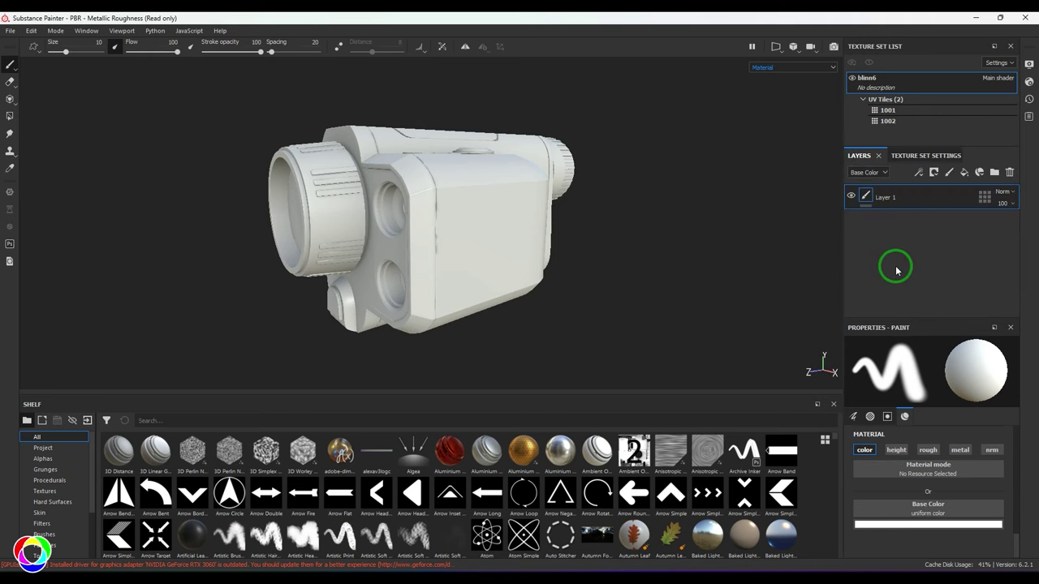
left_click(621, 571)
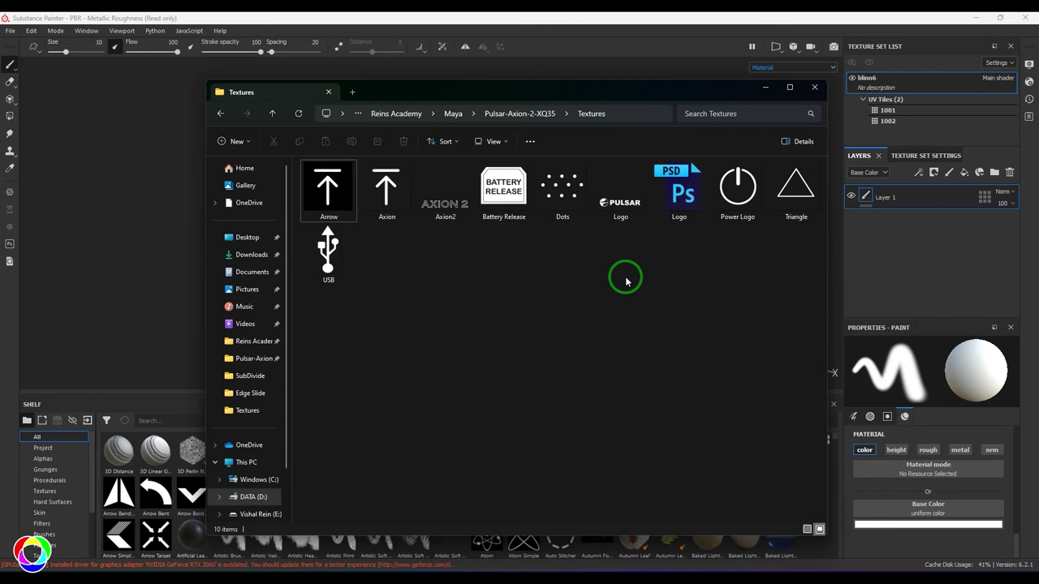
left_click_drag(385, 186, 420, 241)
left_click_drag(492, 96, 647, 57)
mouse_move(476, 214)
left_mouse_down()
mouse_move(446, 360)
mouse_move(271, 496)
mouse_move(272, 521)
left_mouse_up()
left_click(916, 46)
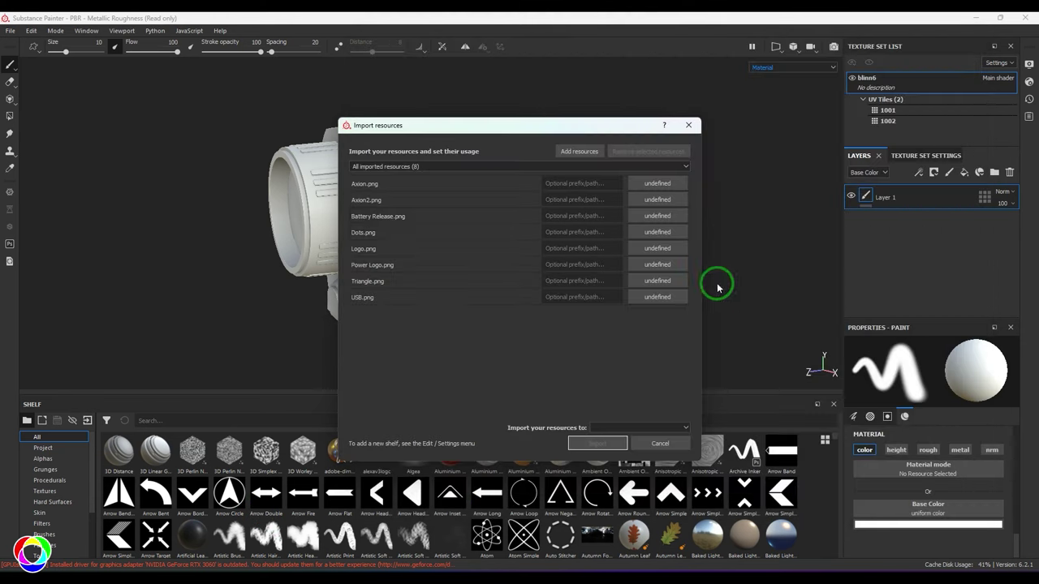
Step: Set the usage of all eight imported PNG images, from Axion through USB, to texture
left_click(668, 184)
left_click(689, 216)
left_click(680, 200)
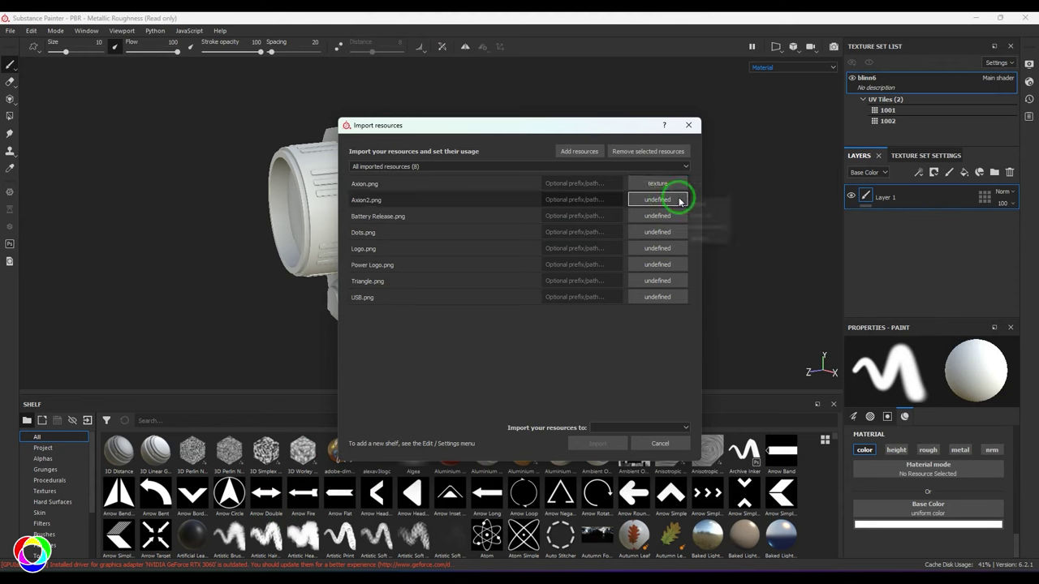
left_click(691, 232)
left_click(671, 214)
left_click(691, 248)
left_click(667, 234)
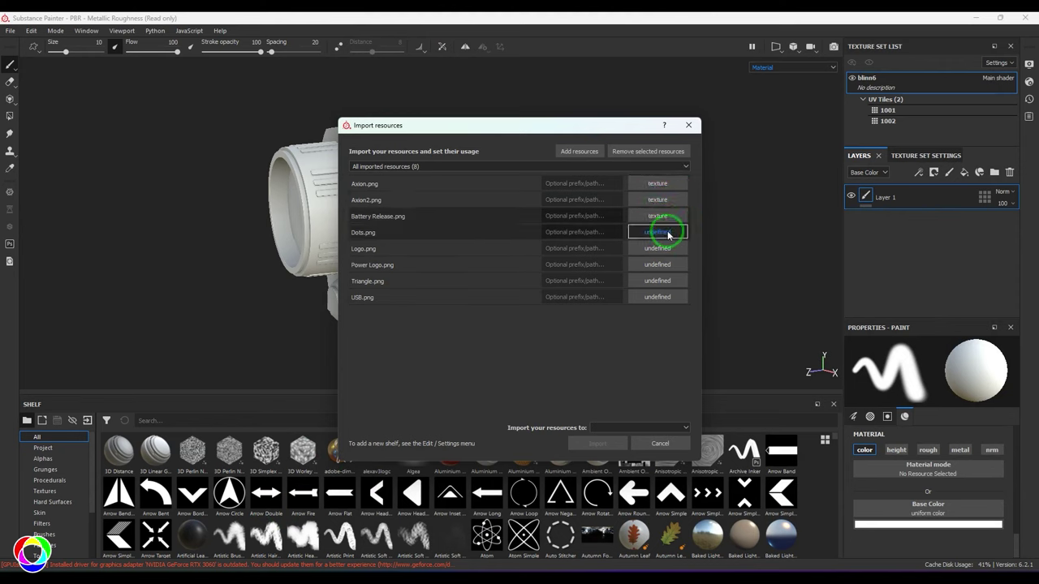
left_click(686, 272)
left_click(668, 248)
left_click(687, 287)
left_click(669, 266)
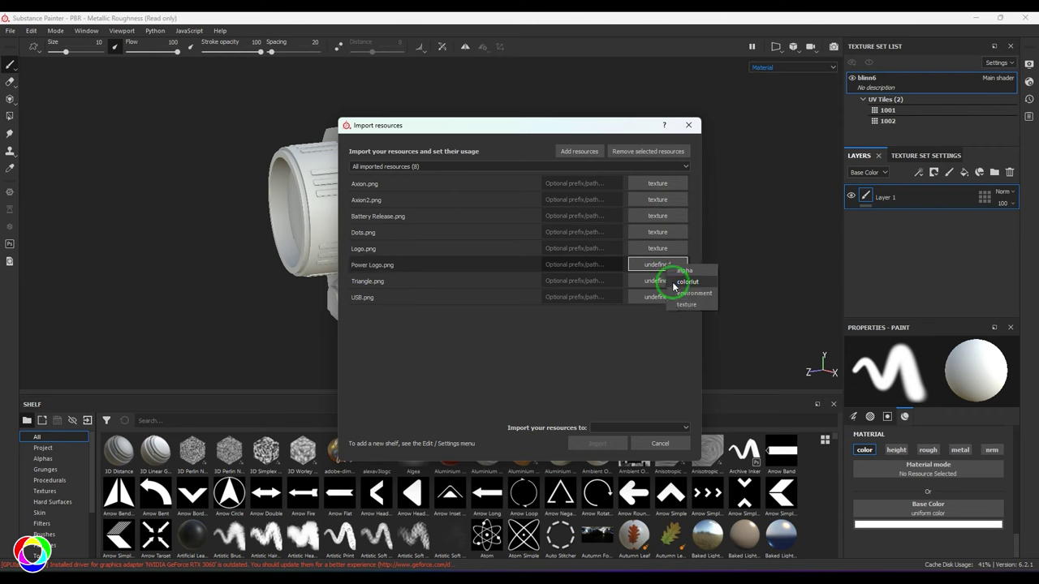
left_click(687, 304)
left_click(669, 282)
left_click(687, 321)
left_click(668, 299)
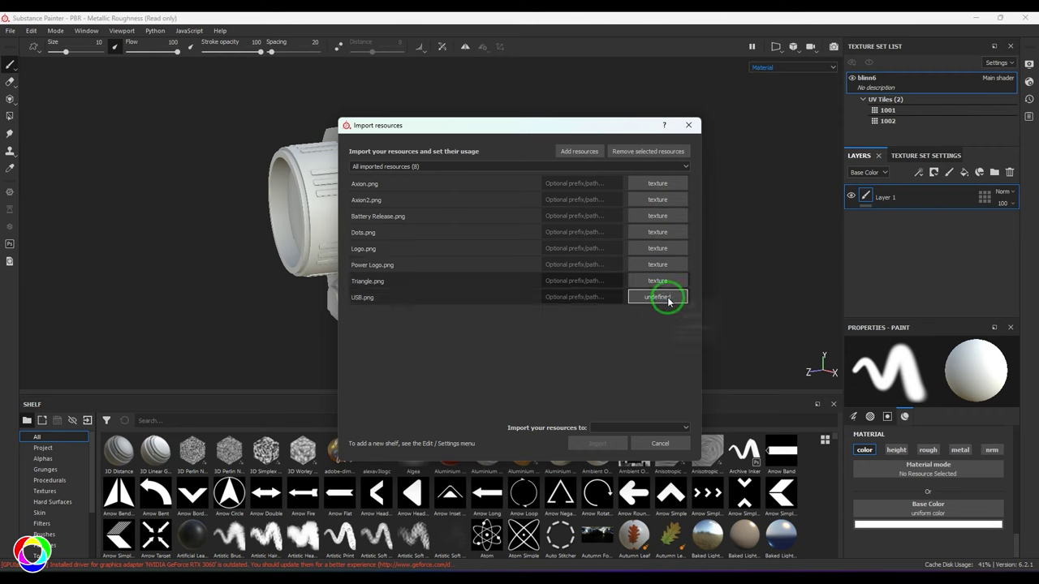
left_click(681, 334)
Step: Import the eight textures into the project 'PBR - Metallic Roughness'
left_click(632, 429)
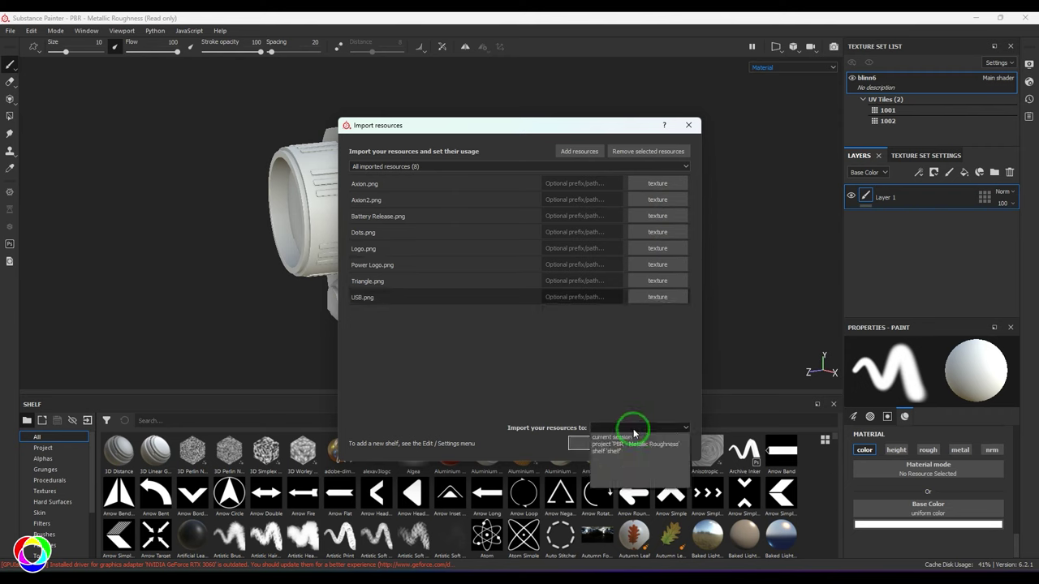
left_click(635, 444)
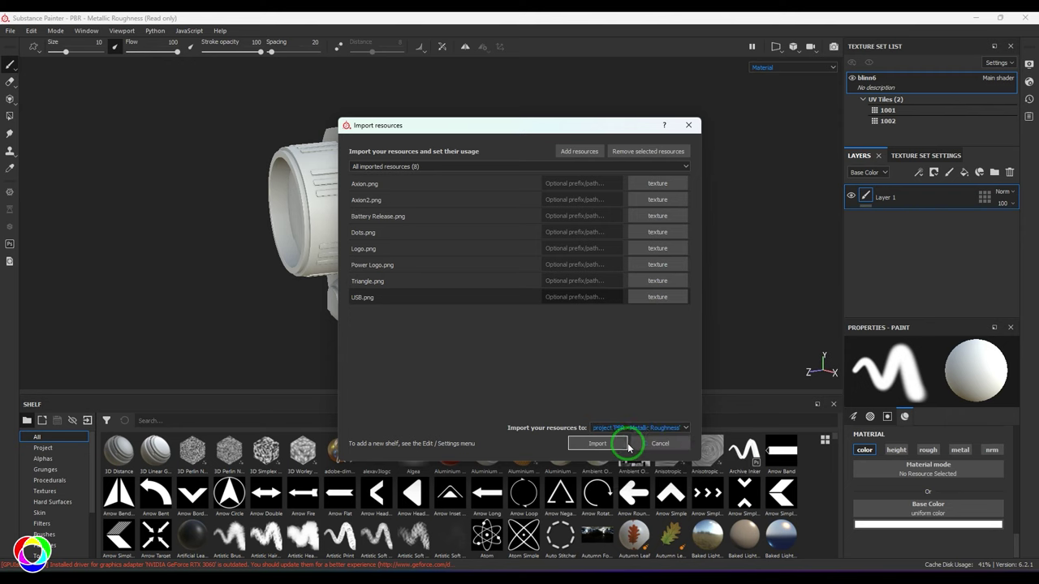
left_click(600, 443)
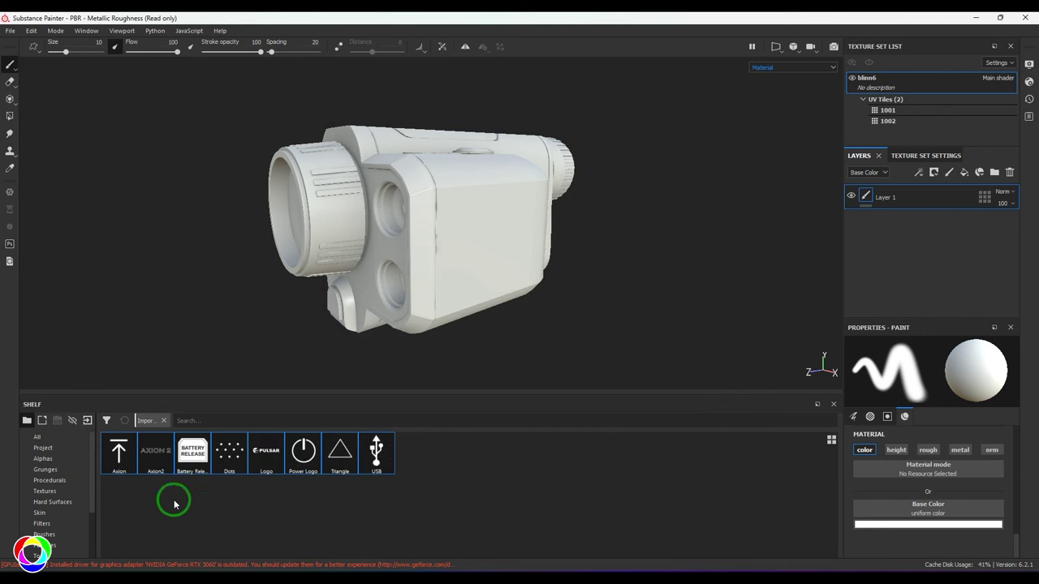
Step: Add a fill layer in place of the default paint layer and turn off its height, roughness, metallic and normal channels
mouse_move(561, 292)
left_mouse_down("alt")
mouse_move(408, 320)
mouse_move(585, 311)
mouse_move(402, 249)
mouse_move(549, 311)
left_mouse_up("alt")
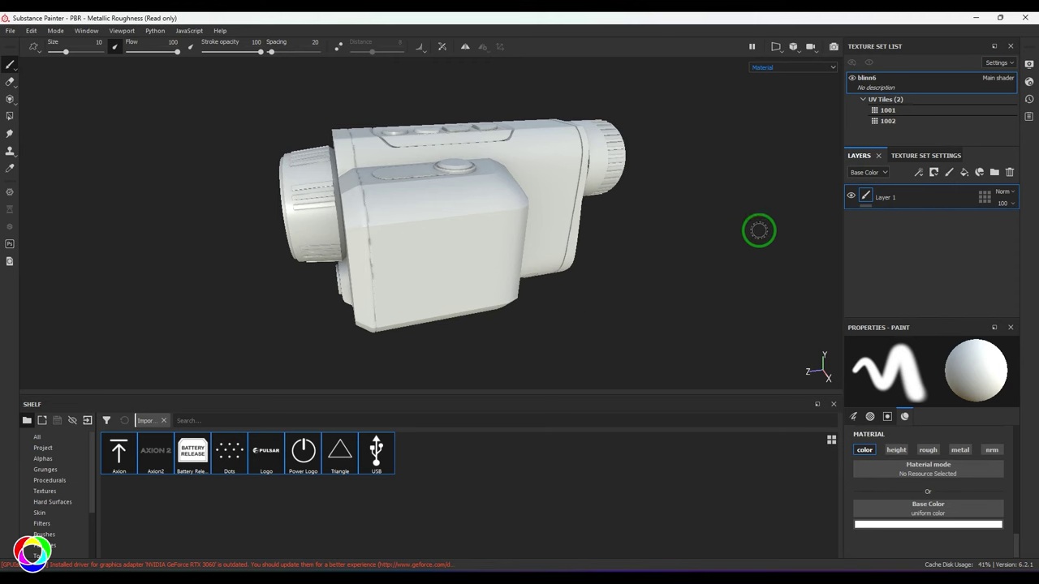
left_click(965, 173)
left_click(953, 222)
left_click(1010, 172)
left_click(897, 447)
left_click(928, 447)
left_click(961, 447)
left_click(992, 448)
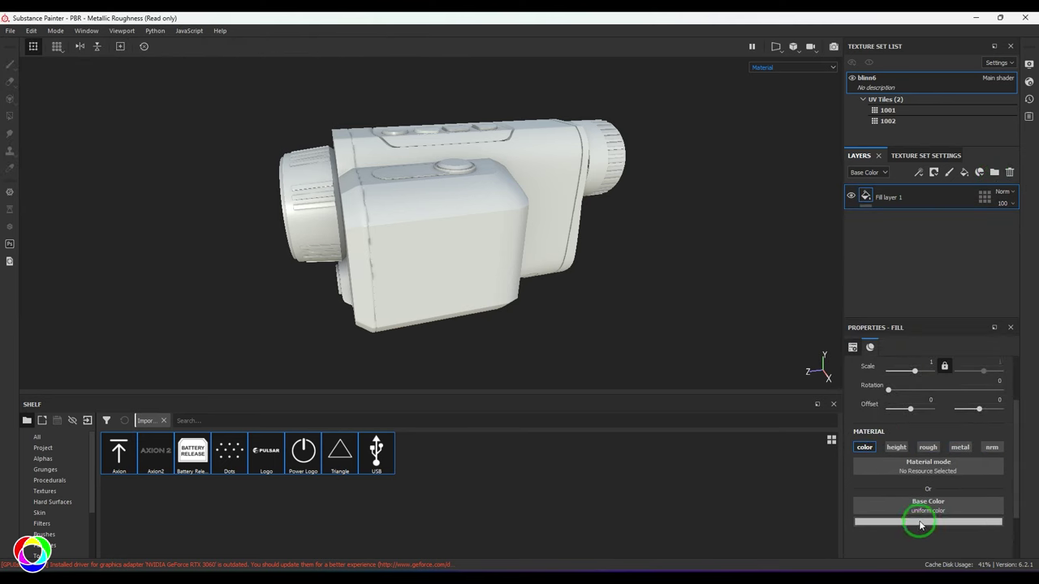
Step: Set the fill layer's base color to near-black, with R, G and B at 0.006
left_click(919, 173)
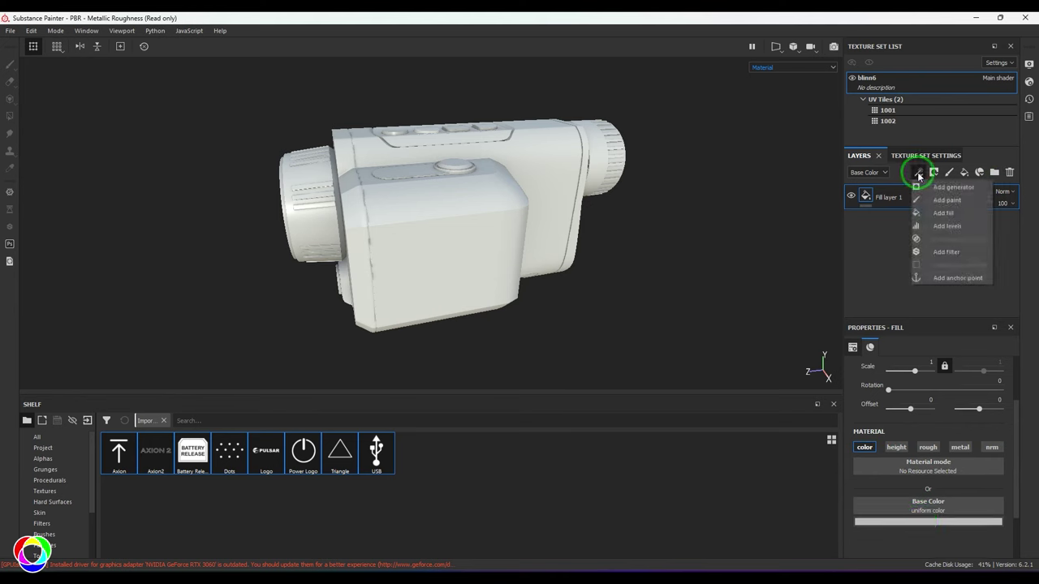
left_click(875, 530)
left_click(877, 523)
left_click_drag(919, 471, 883, 497)
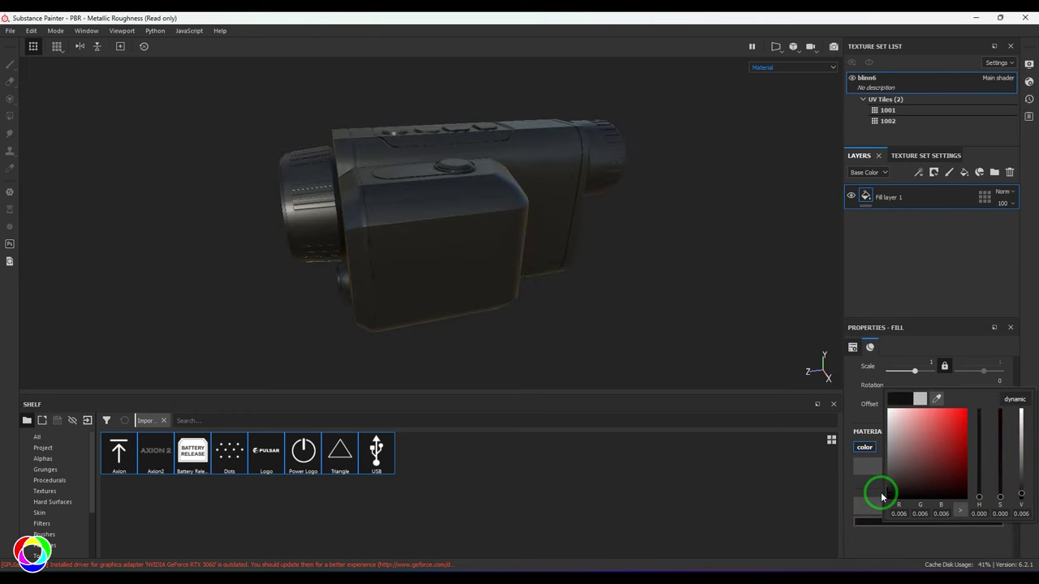
left_click(1012, 267)
Step: Enable the fill layer's roughness channel and set the roughness to about 0.49
left_click(929, 447)
scroll(930, 553, "down", 2)
left_click_drag(900, 504, 923, 512)
mouse_move(524, 271)
left_mouse_down("alt")
mouse_move(666, 238)
mouse_move(522, 255)
left_mouse_up("alt")
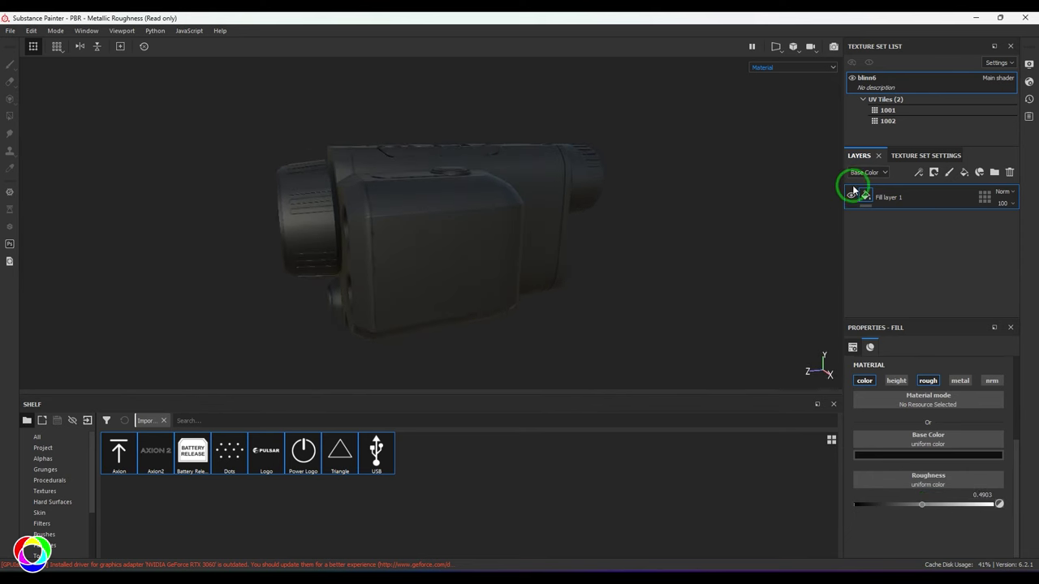
Step: Add a paint effect to Fill layer 1 and color the round button on top blue with Polygon Fill in mesh mode
left_click(919, 172)
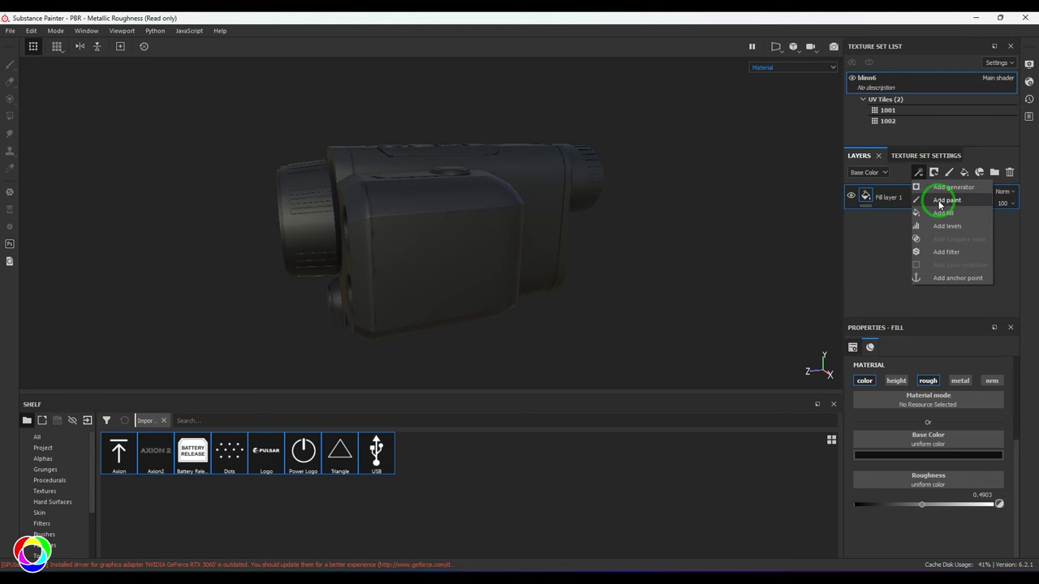
left_click(943, 200)
left_click_drag(425, 211, 388, 263, "alt")
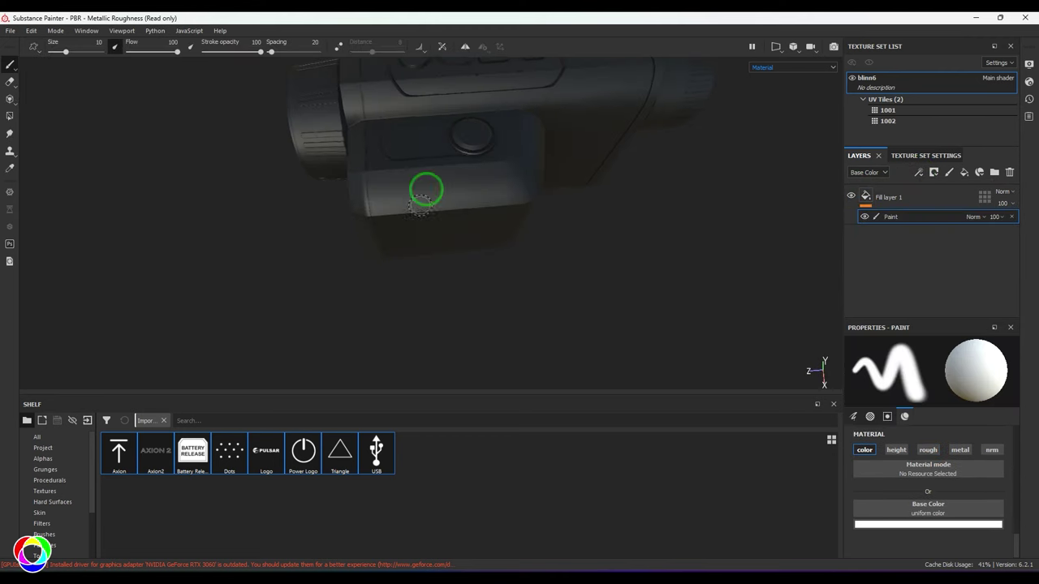
middle_click_drag(424, 187, 446, 343, "alt")
scroll(446, 230, "up", 3)
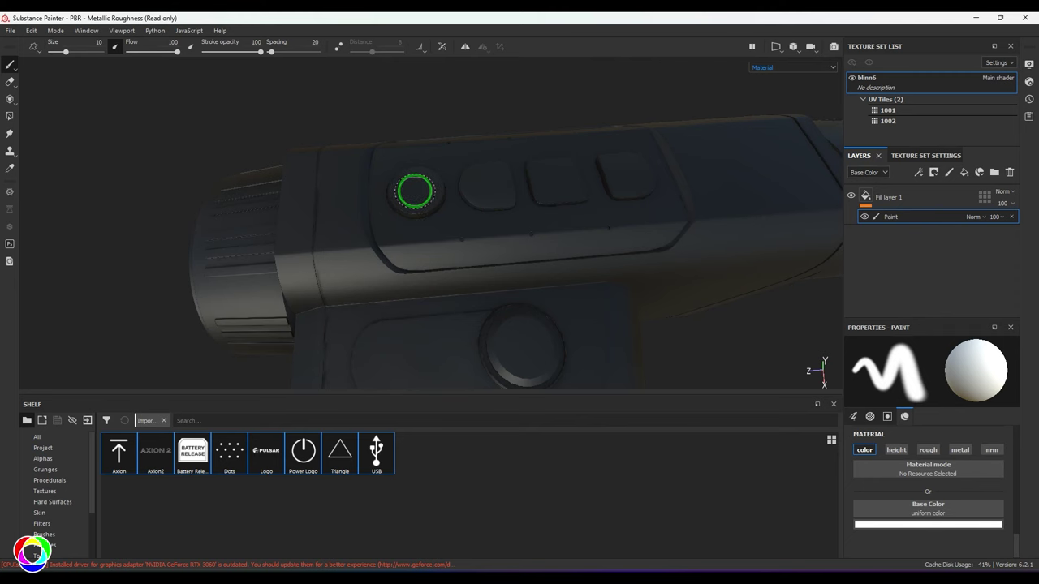
left_click(10, 118)
left_click(69, 48)
left_click(107, 49)
left_click(165, 106)
left_click(203, 107)
left_click(180, 104)
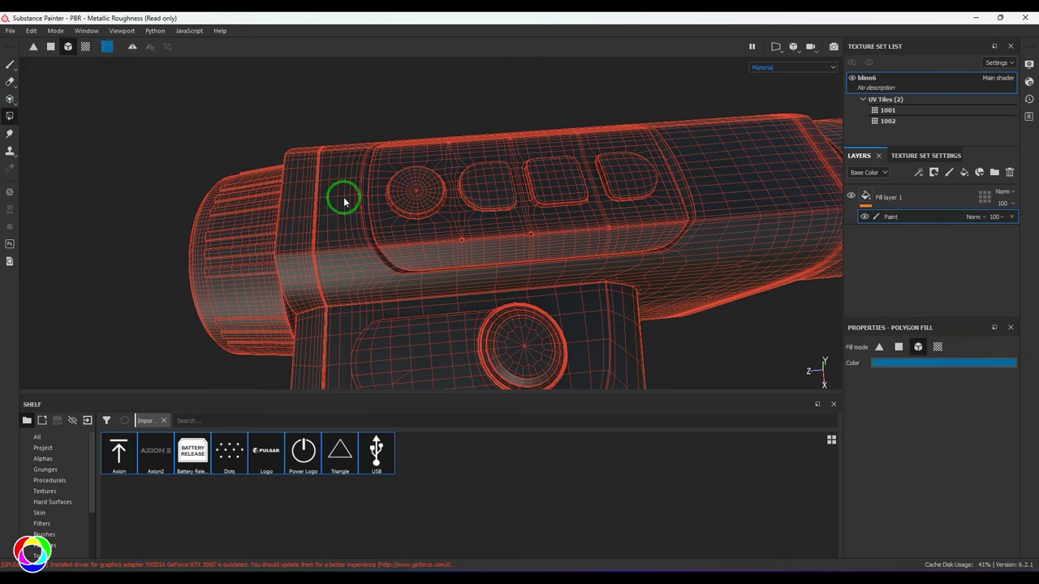
left_click(420, 213)
left_click(10, 65)
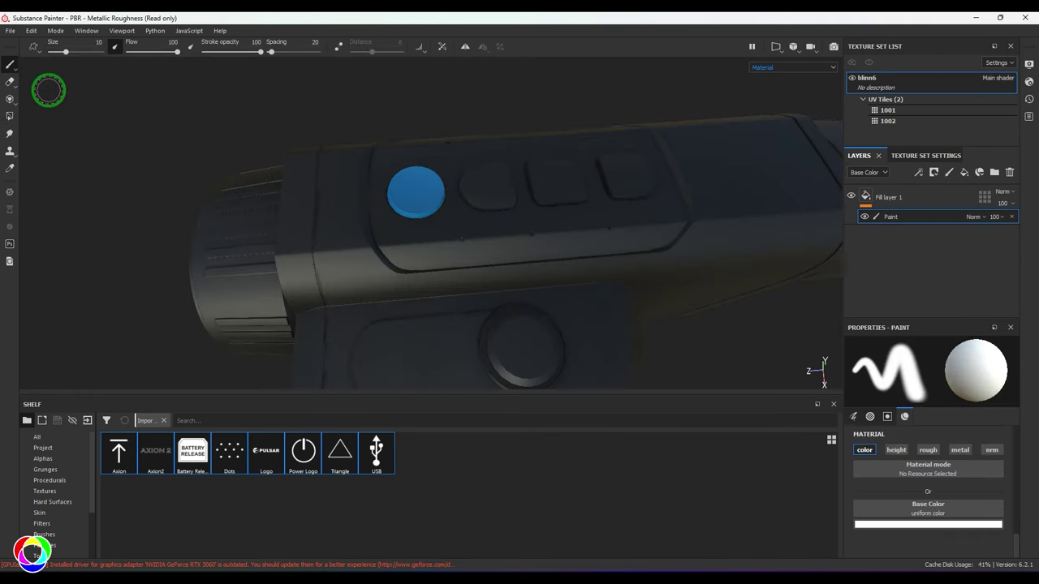
Step: Try a height-and-normal fill layer with the Logo texture as its height on the housing, and delete that layer
scroll(134, 172, "down", 4)
mouse_move(216, 203)
left_mouse_down("alt")
mouse_move(399, 225)
mouse_move(566, 159)
mouse_move(576, 143)
mouse_move(343, 183)
mouse_move(528, 179)
mouse_move(540, 238)
mouse_move(630, 281)
mouse_move(348, 165)
mouse_move(744, 171)
mouse_move(448, 264)
mouse_move(520, 157)
mouse_move(510, 216)
mouse_move(392, 316)
mouse_move(531, 260)
mouse_move(631, 285)
mouse_move(278, 312)
mouse_move(443, 301)
mouse_move(482, 230)
mouse_move(590, 238)
mouse_move(552, 327)
mouse_move(535, 265)
mouse_move(471, 242)
left_mouse_up("alt")
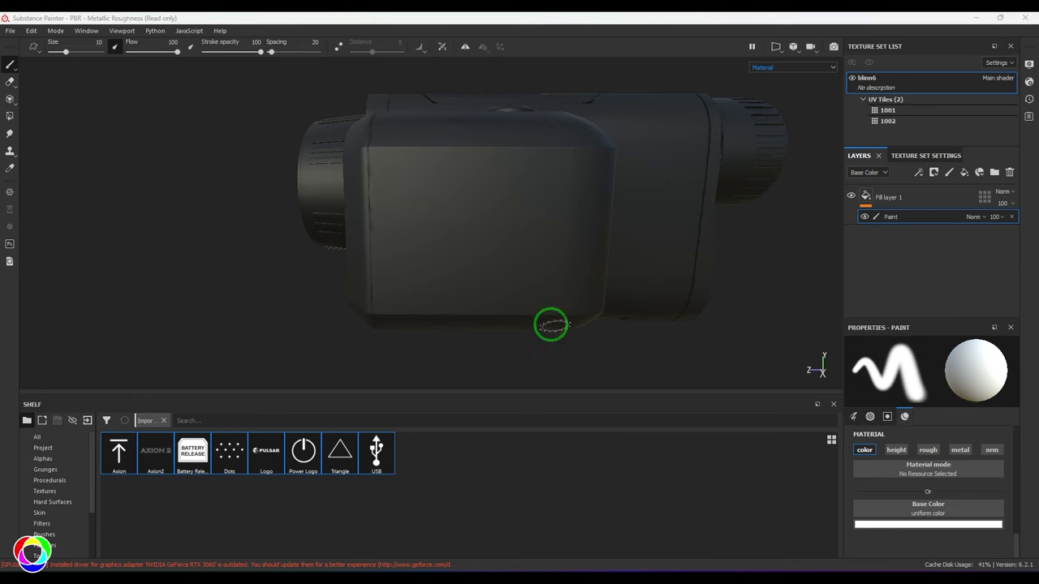
left_click_drag(516, 289, 518, 277, "alt")
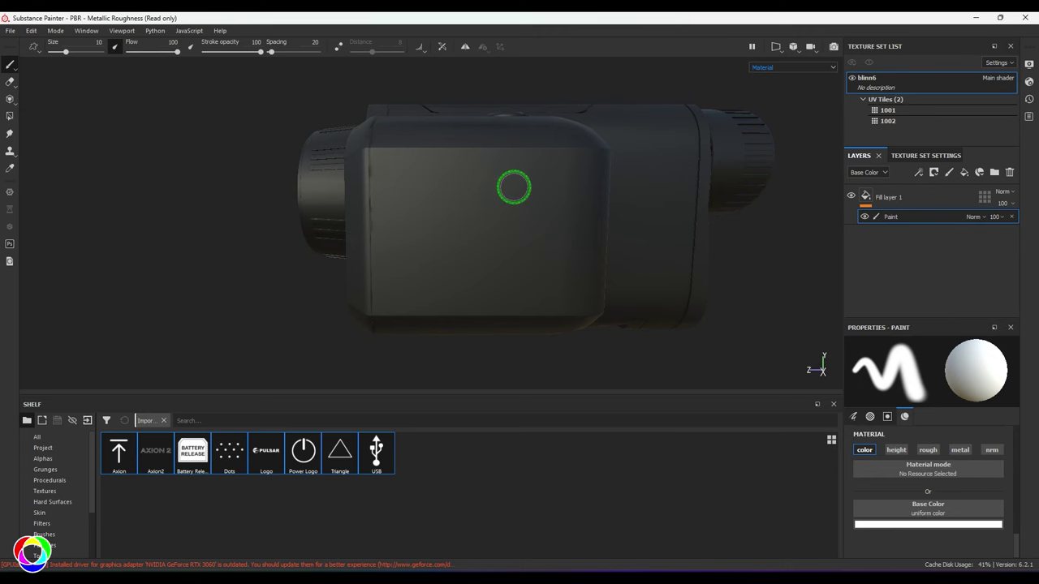
left_click(964, 172)
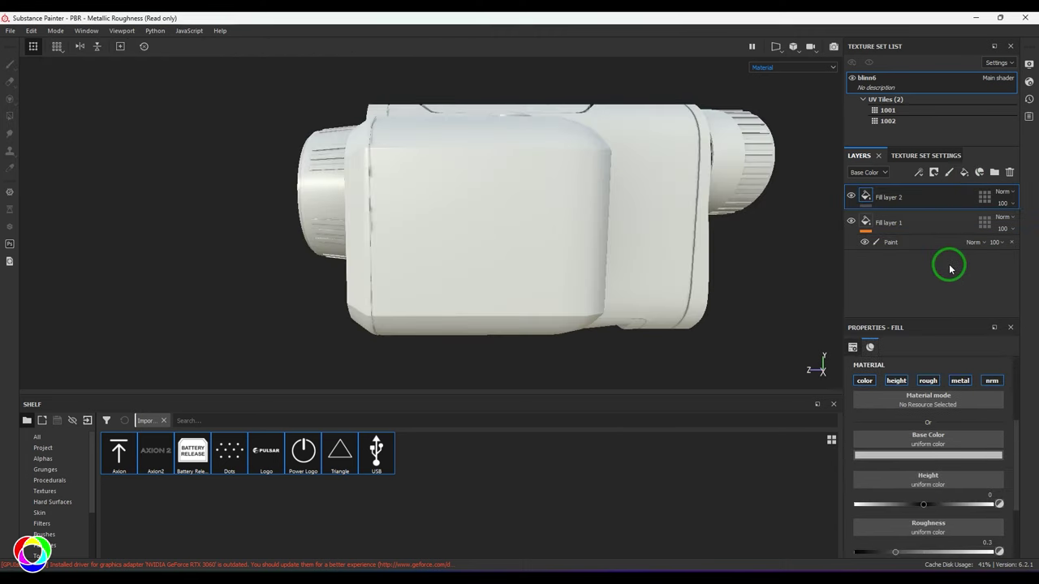
left_click(865, 381)
left_click(928, 381)
left_click(955, 380)
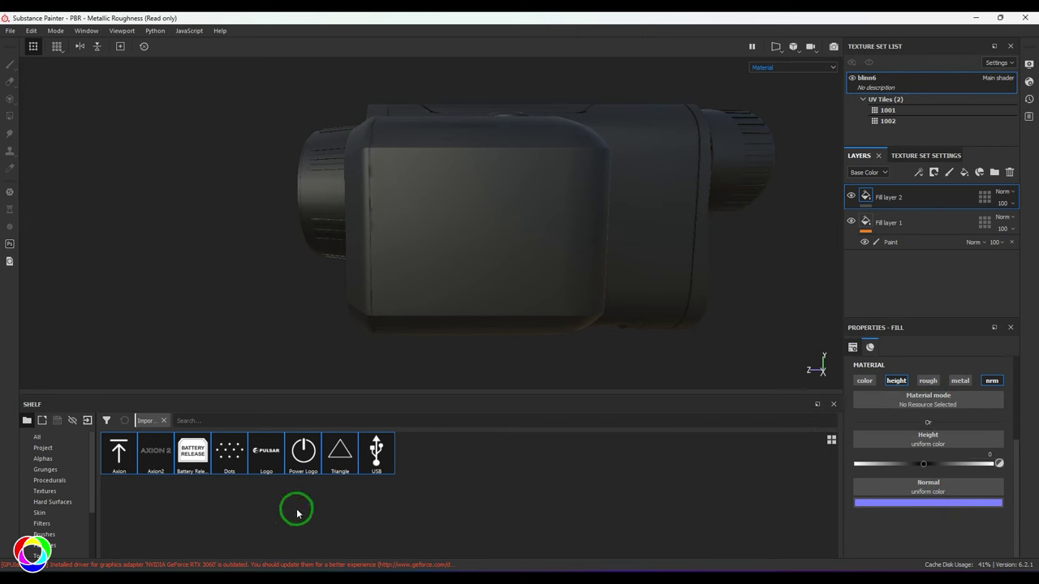
left_click(259, 461)
left_click_drag(267, 453, 930, 440)
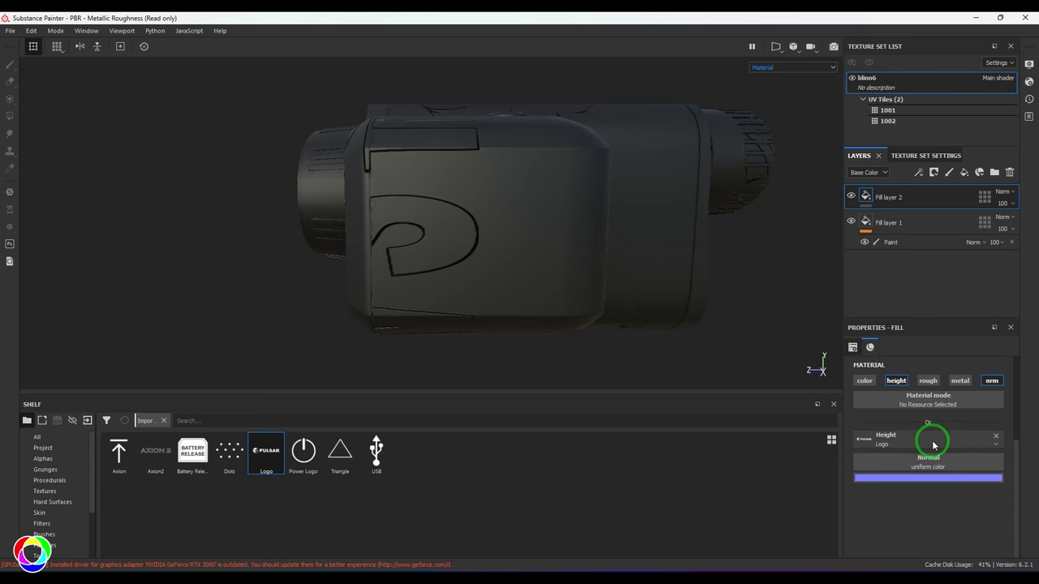
left_click(1008, 176)
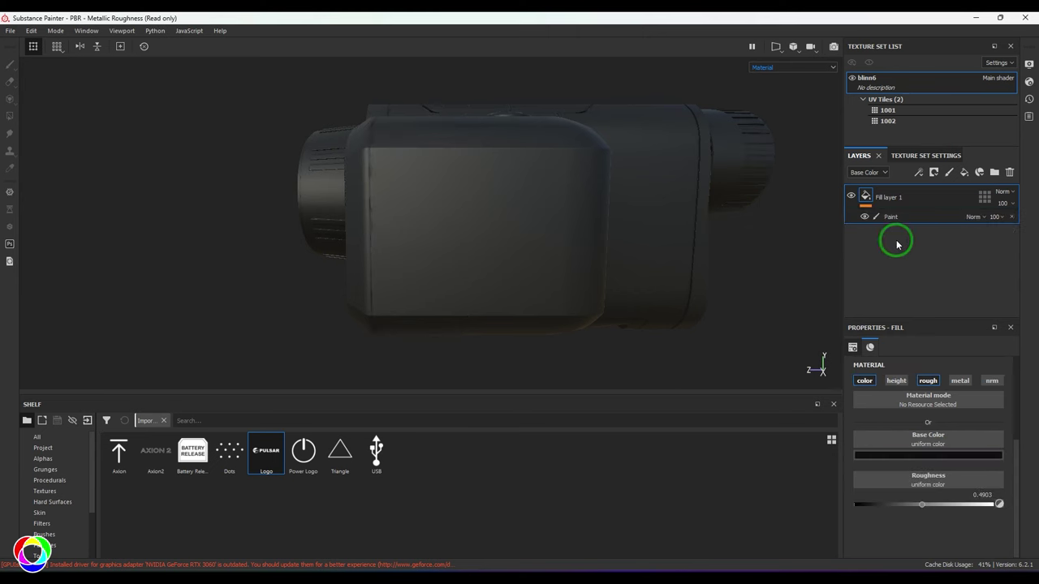
Step: Add a second fill layer with metallic 1, roughness about 0.16 and height about 0.28
left_click(964, 172)
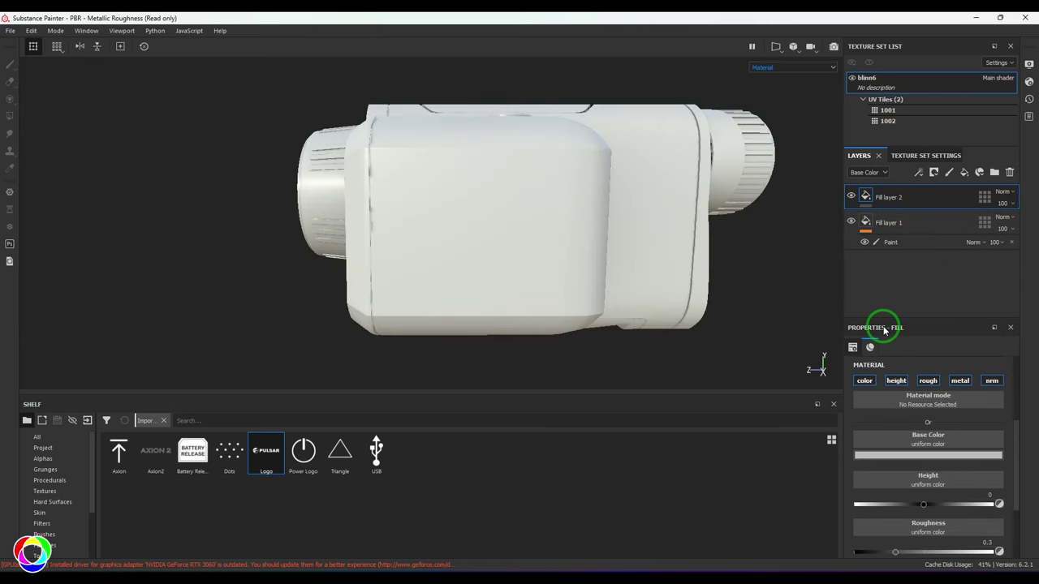
scroll(908, 520, "down", 1)
scroll(906, 525, "down", 2)
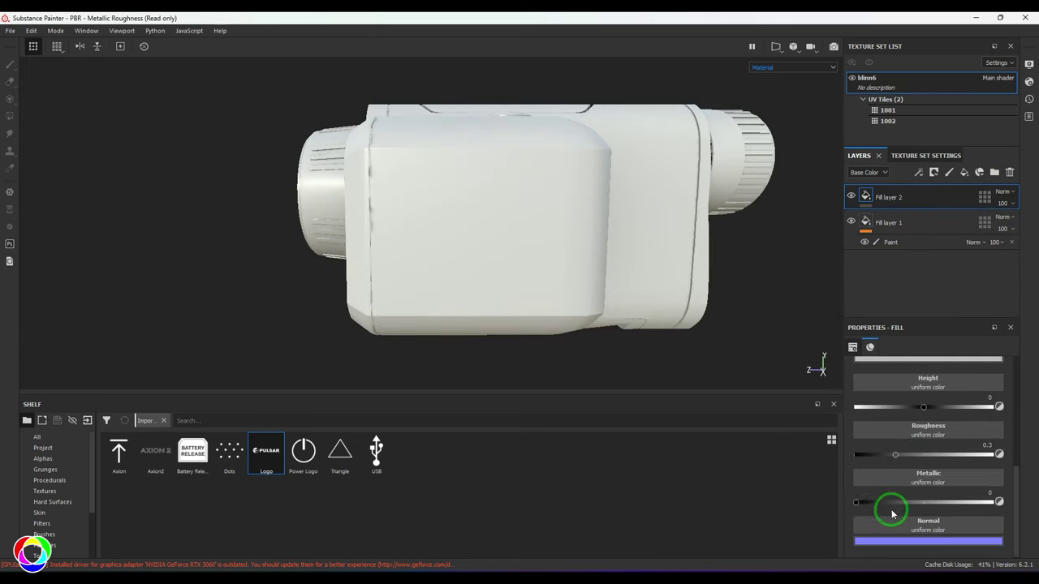
left_click_drag(888, 504, 993, 502)
mouse_move(900, 467)
left_mouse_down()
mouse_move(959, 452)
mouse_move(873, 459)
mouse_move(906, 463)
left_mouse_up()
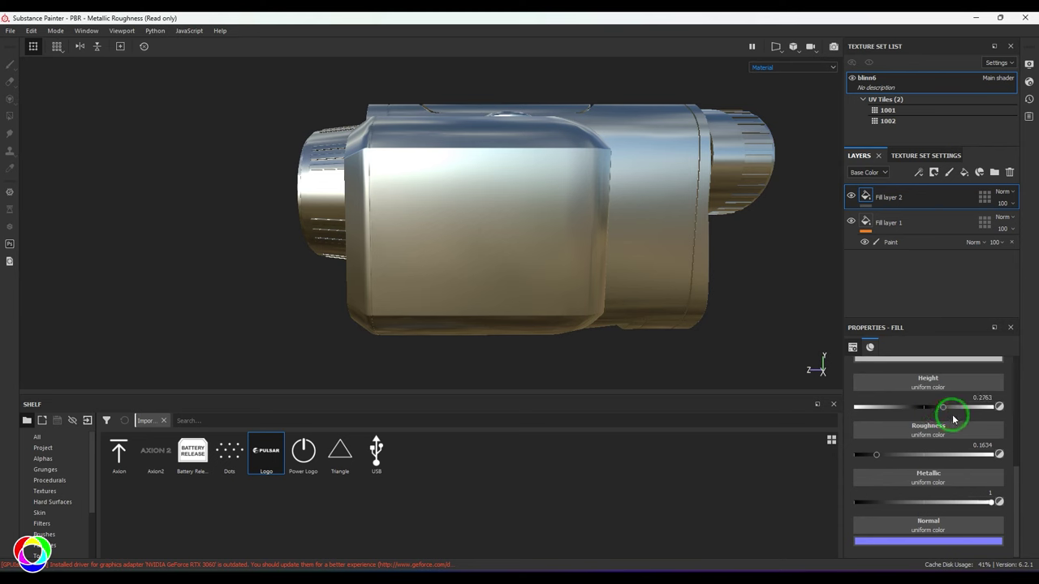
Step: Try a black mask on Fill layer 2 with the Logo texture as the paint brush's grayscale, and remove the mask
left_click(933, 172)
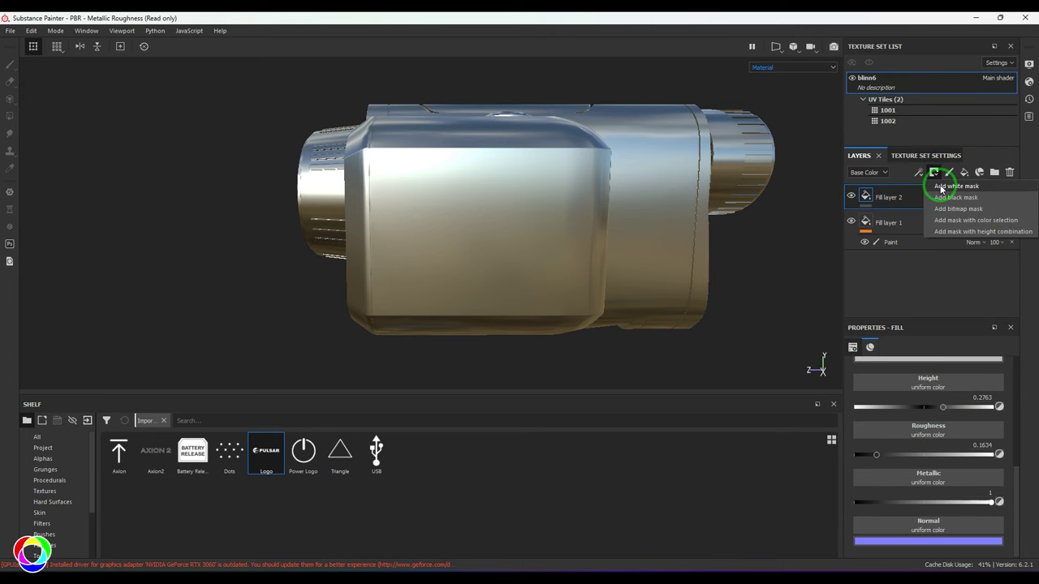
left_click(958, 197)
left_click(943, 277)
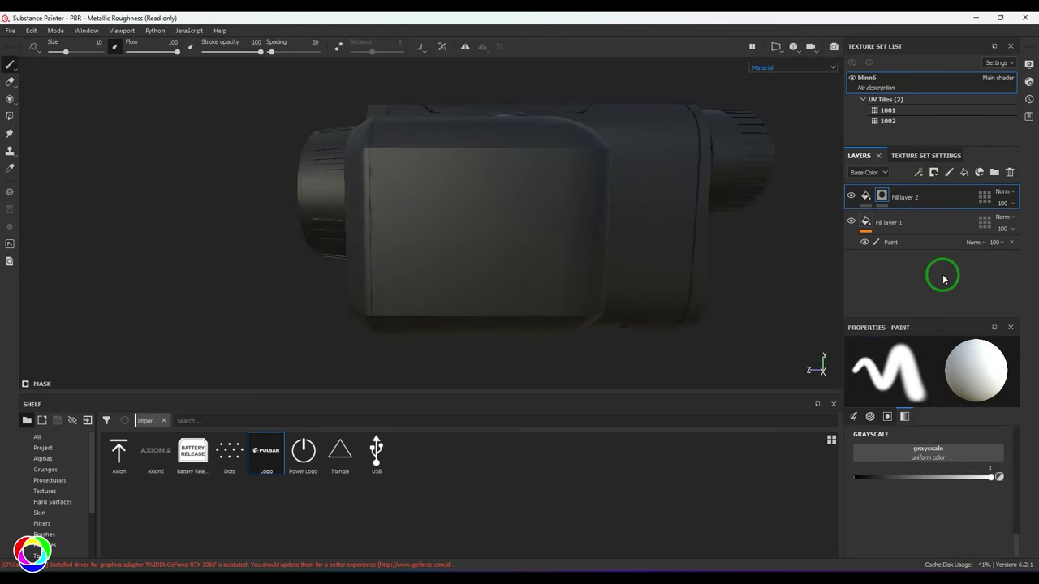
left_click_drag(270, 457, 893, 455)
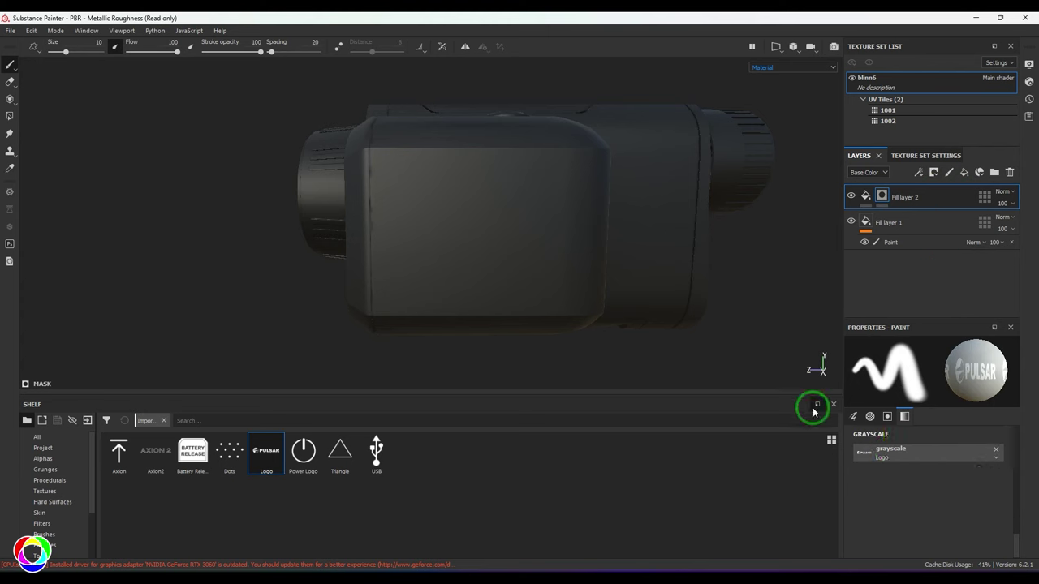
left_click(927, 442)
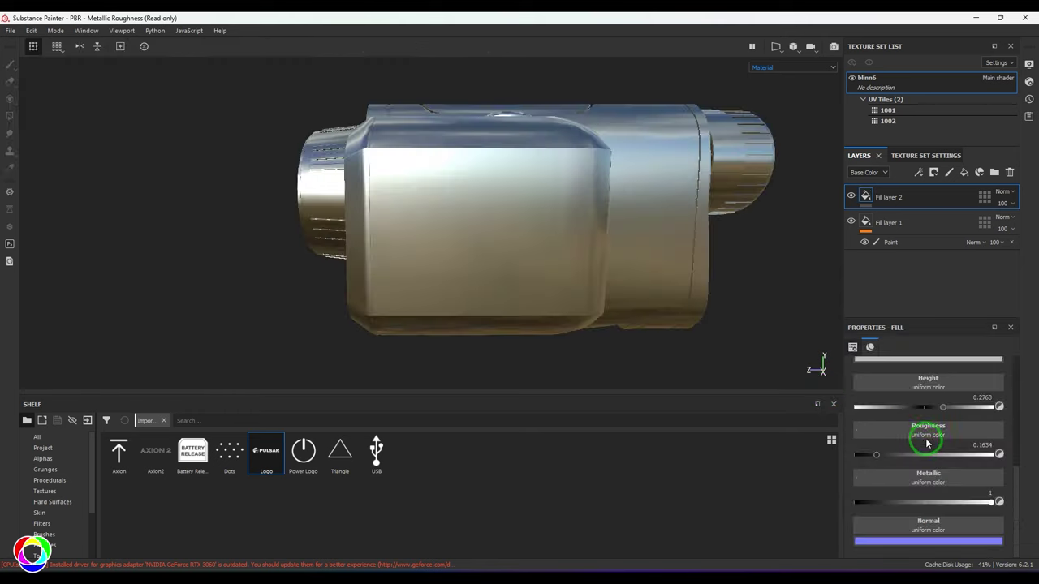
Step: Add a black mask to Fill layer 2 and give it a fill effect using the Logo texture as grayscale
left_click(933, 172)
left_click(942, 199)
left_click(883, 196)
left_click(918, 172)
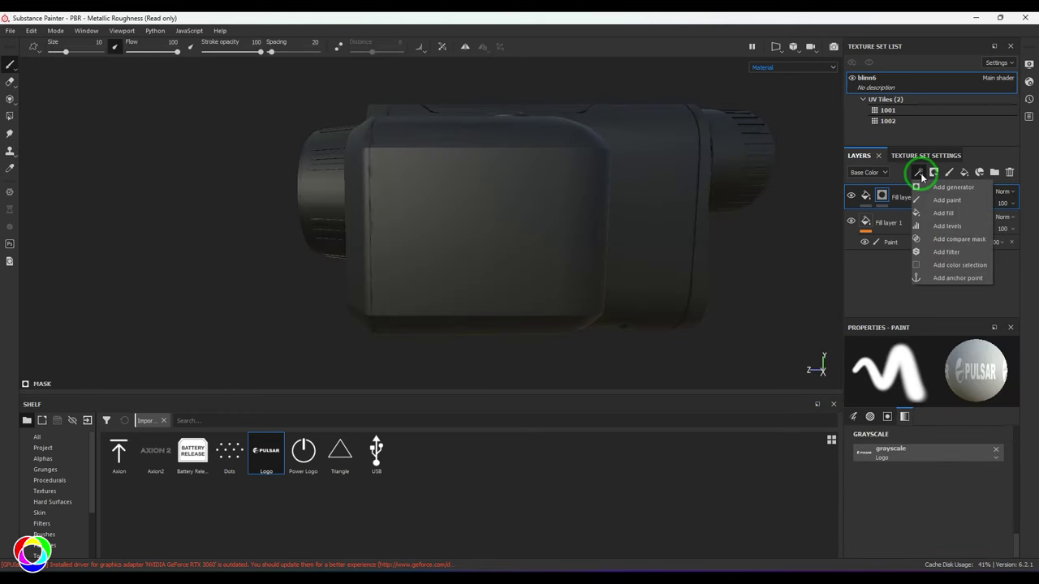
left_click(942, 213)
left_click_drag(266, 451, 900, 392)
left_click(794, 357)
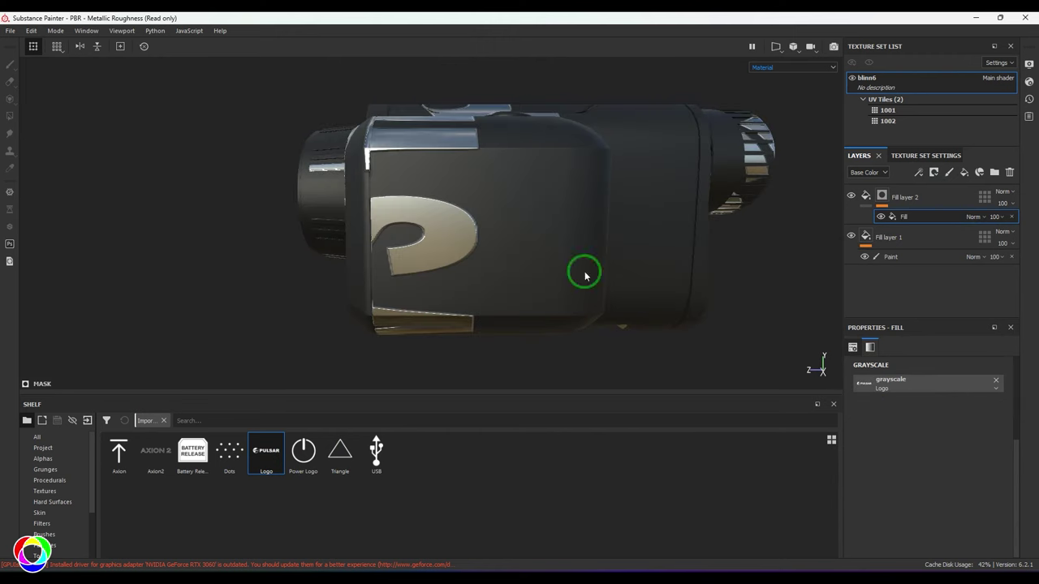
Step: Switch to the combined 3D/2D view and set the logo mask fill's UV Wrap to None
left_click_drag(428, 172, 617, 227, "alt")
left_click(776, 46)
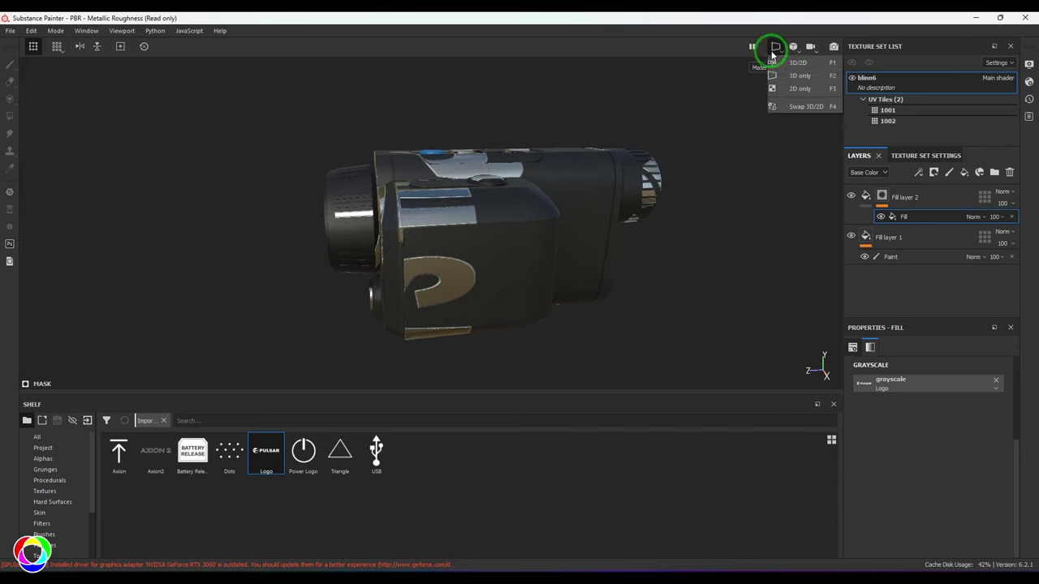
left_click(794, 65)
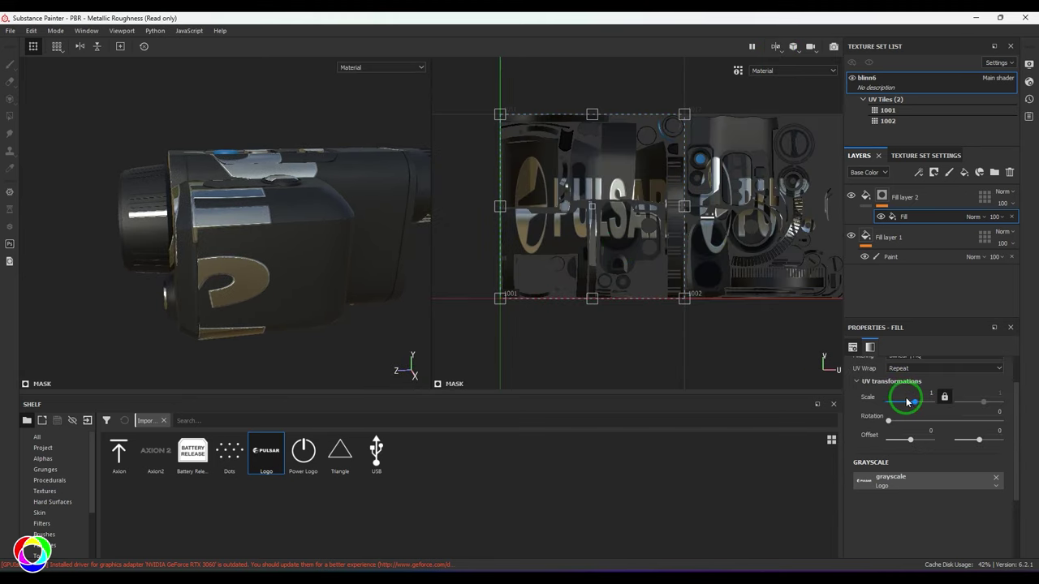
left_click(905, 410)
left_click(896, 420)
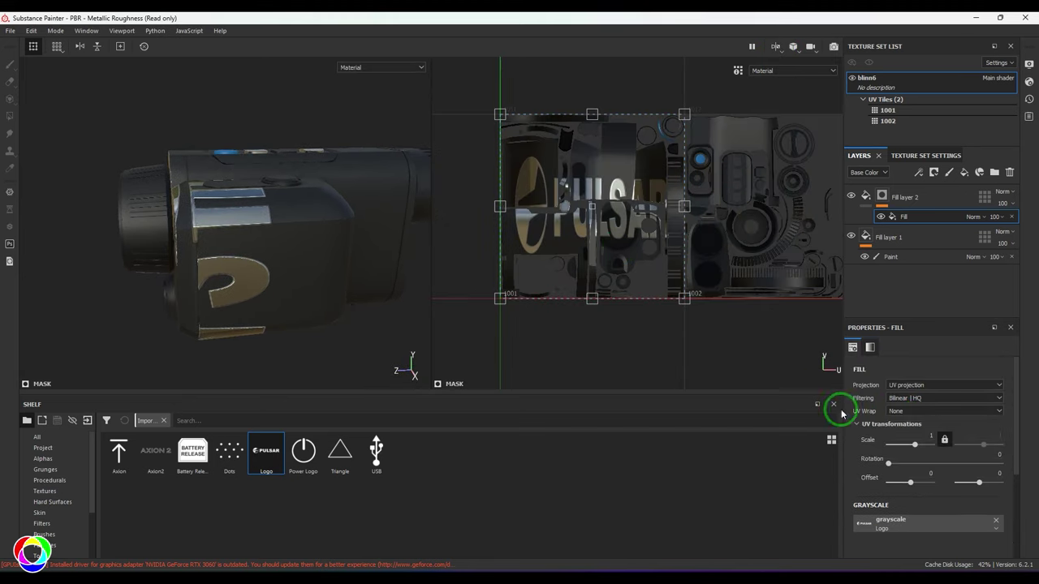
Step: Scale the logo mask fill to about -5.86 by -13.55, rotate it 270 degrees, and centre it on the side panel's UV island
left_click_drag(687, 114, 620, 181)
scroll(639, 190, "up", 3)
scroll(653, 174, "up", 1)
left_click_drag(647, 117, 536, 76, "shift")
left_click_drag(636, 175, 589, 167)
left_click_drag(598, 108, 570, 145)
left_click_drag(293, 285, 236, 246, "alt")
right_click_drag(235, 246, 493, 325, "alt")
left_click_drag(297, 281, 268, 268, "alt")
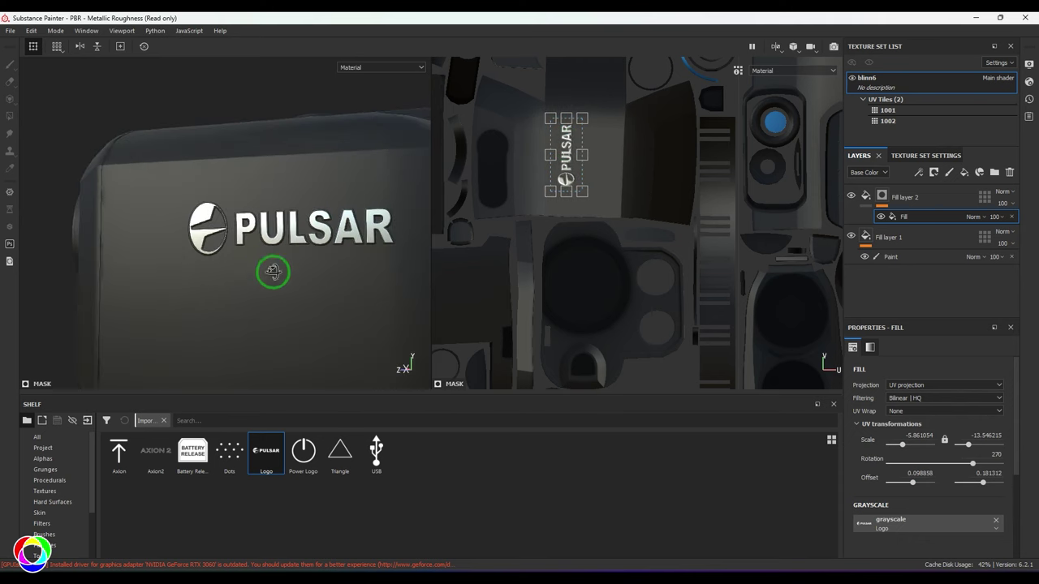
Step: Lower the height of Fill layer 2's material to about 0.09
left_click(865, 197)
scroll(957, 468, "down", 3)
left_click_drag(935, 519, 932, 522)
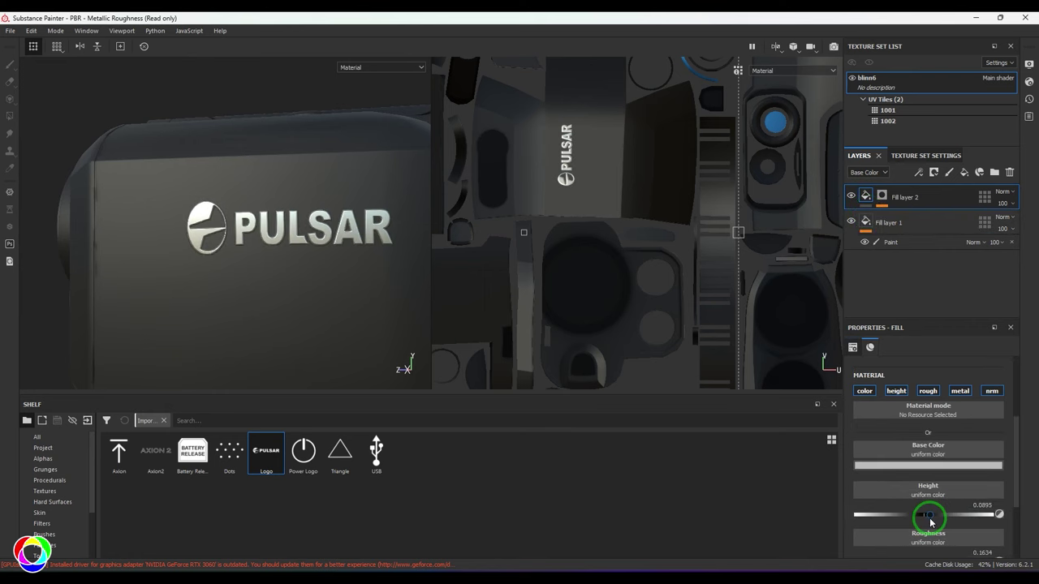
scroll(345, 319, "down", 3)
left_click_drag(68, 241, 100, 229, "alt")
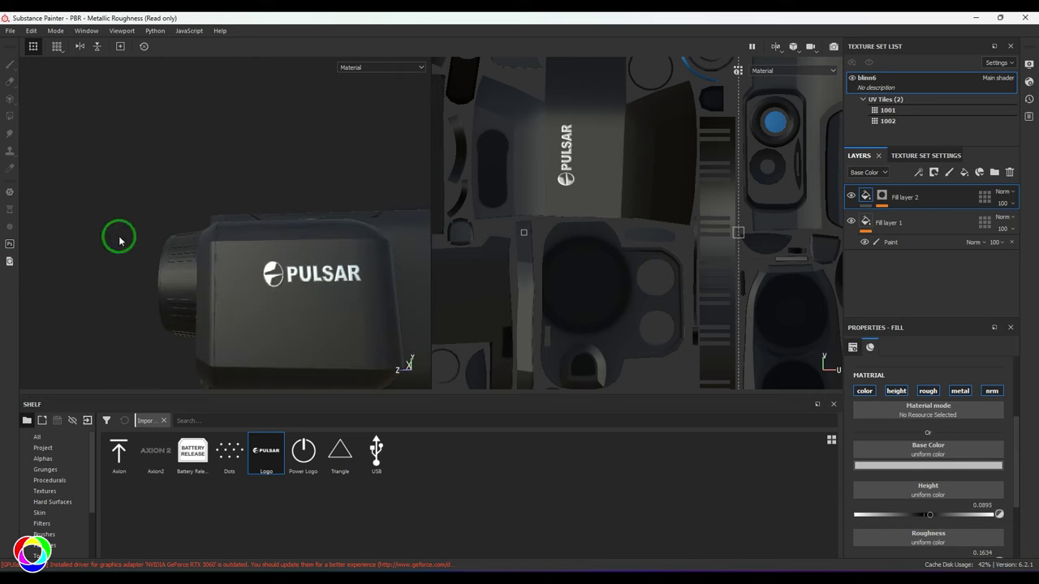
Step: Darken Fill layer 2's base color to mid grey and set its roughness to about 0.42
scroll(933, 515, "down", 2)
scroll(937, 511, "up", 1)
left_click(921, 433)
left_click_drag(908, 497, 912, 530)
left_click(1030, 282)
left_click_drag(304, 323, 333, 308, "alt")
Step: Switch to the 3D-only view, preview the side logo in an Iray render, and return to painting mode
left_click(776, 47)
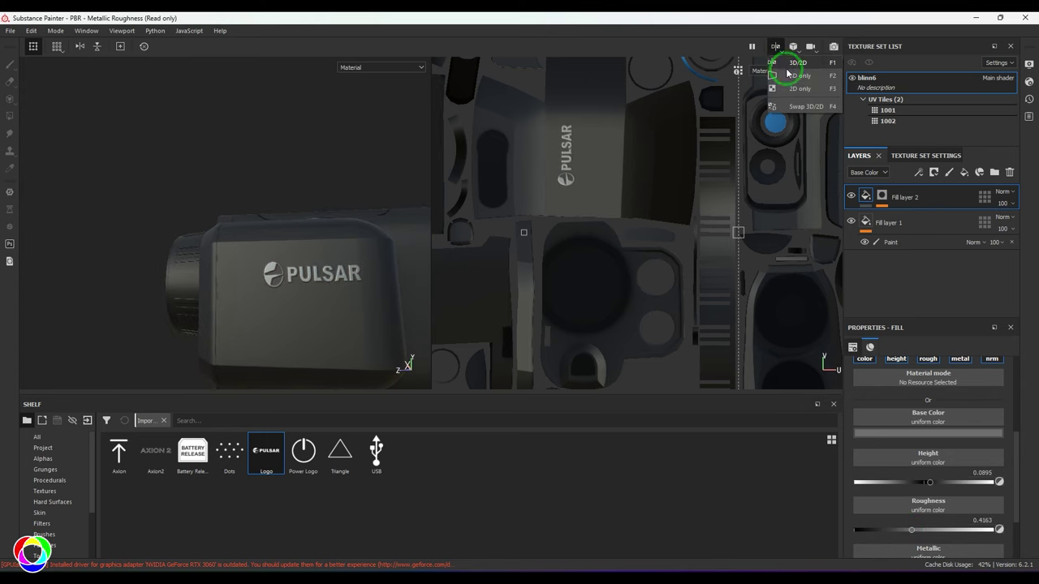
left_click(789, 76)
left_click_drag(568, 268, 417, 225, "alt")
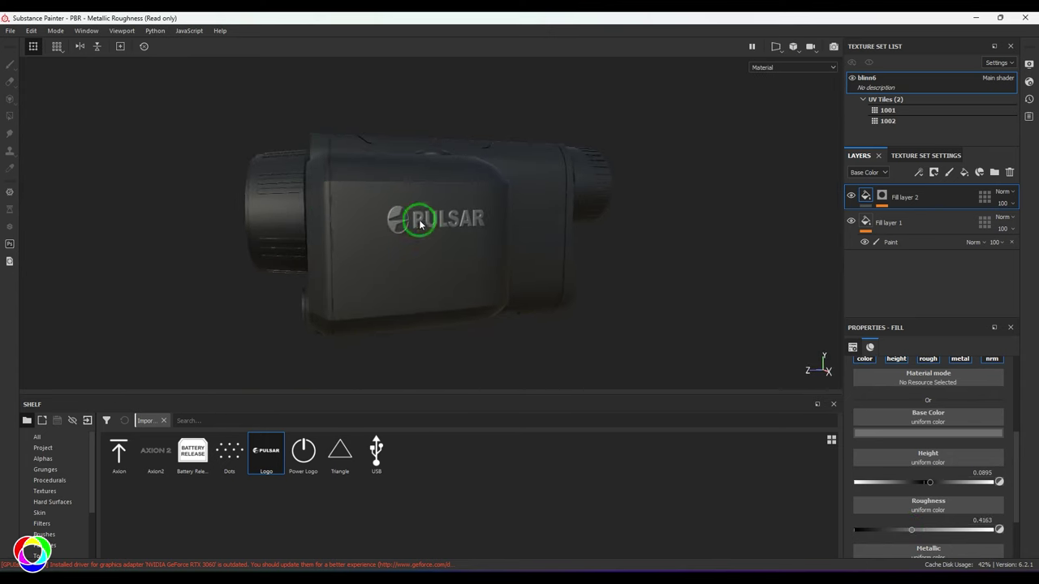
left_click(42, 45)
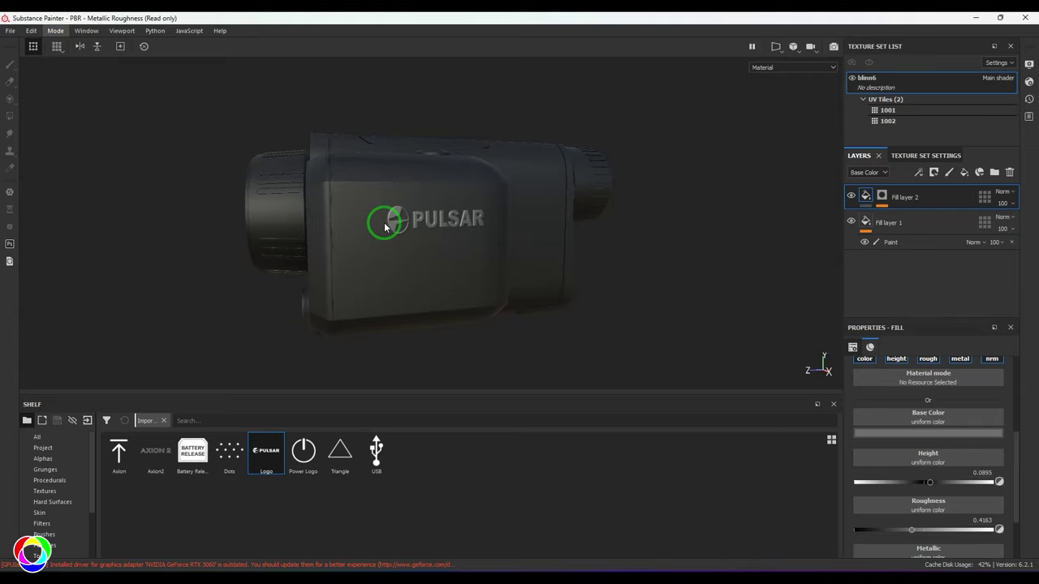
key("F10")
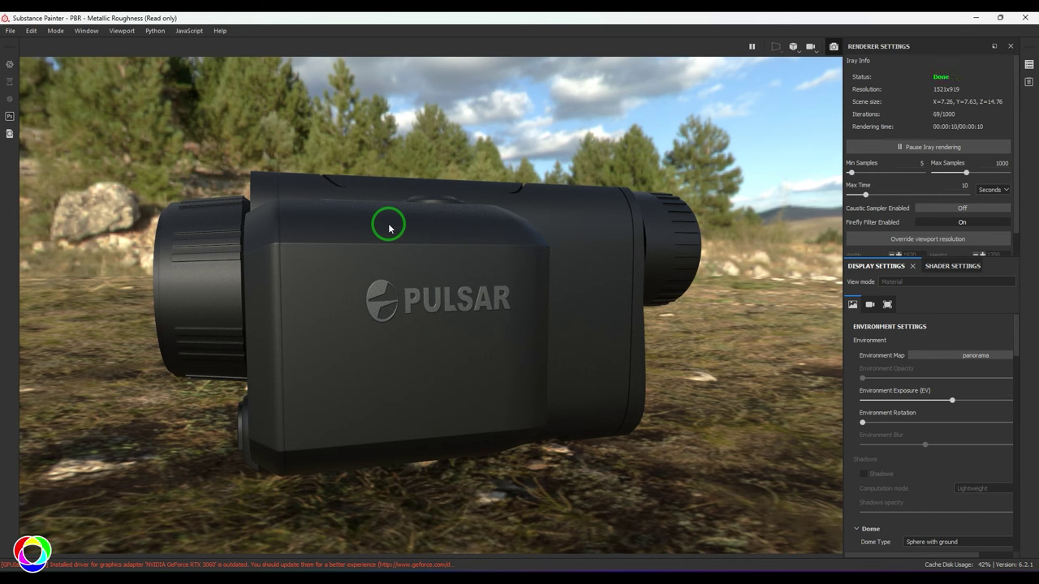
left_click(55, 31)
left_click(65, 44)
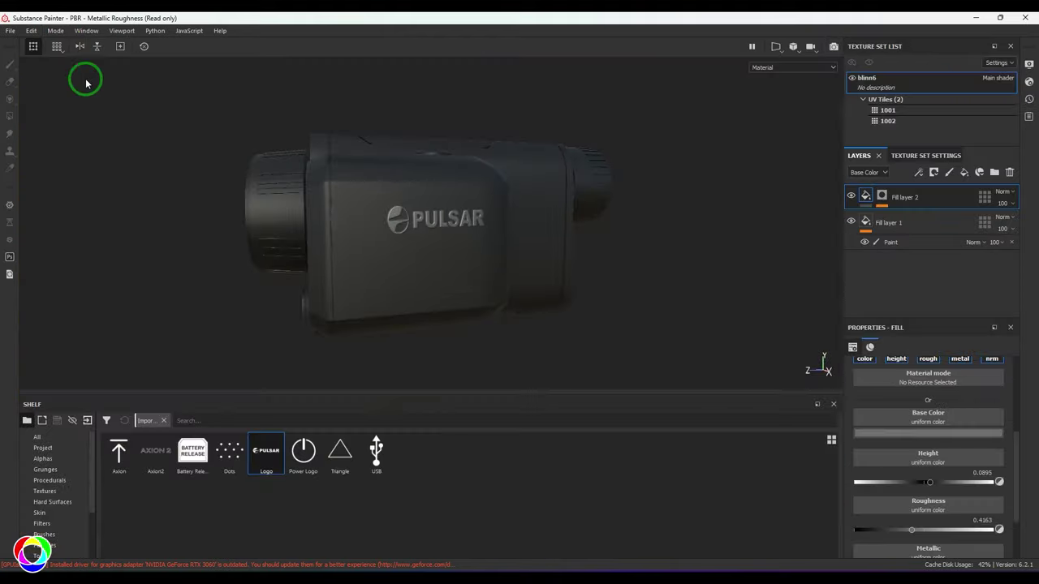
Step: Add a second fill effect to Fill layer 2's mask using the Logo texture as grayscale, for the monocular's opposite side
left_click_drag(488, 272, 489, 279, "alt")
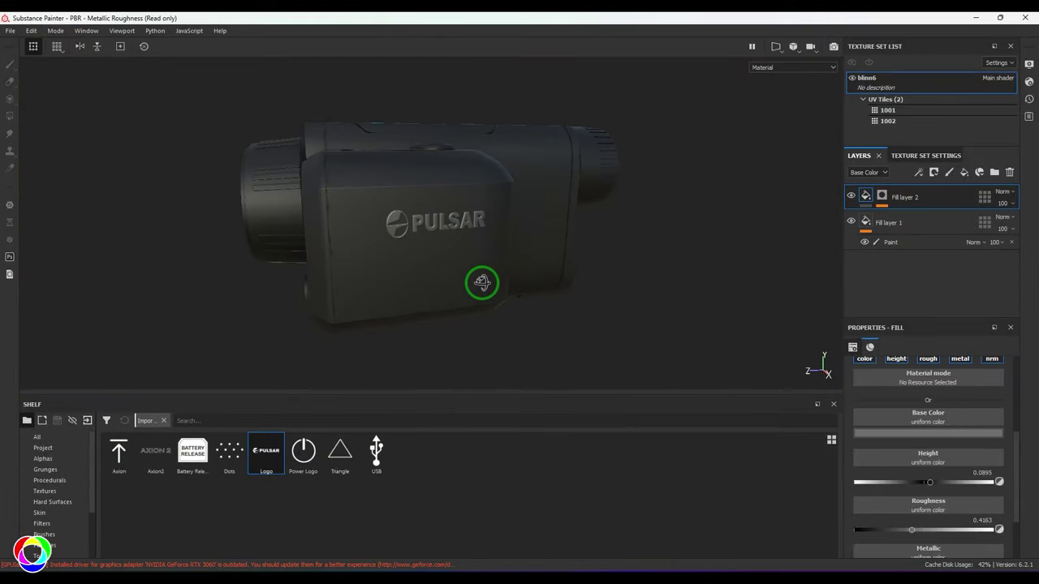
left_click_drag(424, 213, 731, 297, "alt")
right_click_drag(730, 297, 341, 216, "shift")
middle_click_drag(492, 266, 511, 255, "alt")
left_click(882, 197)
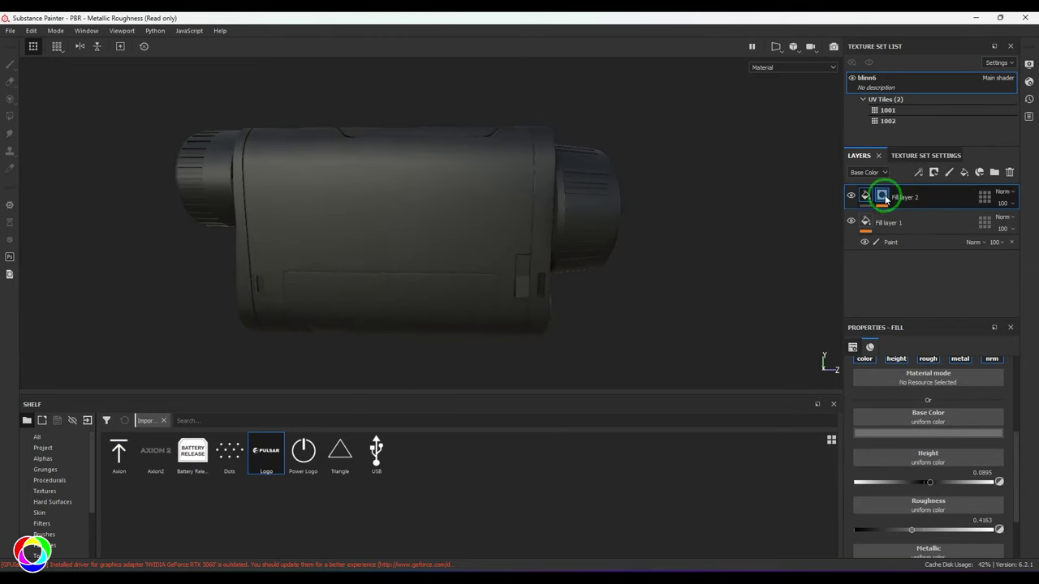
left_click(916, 222)
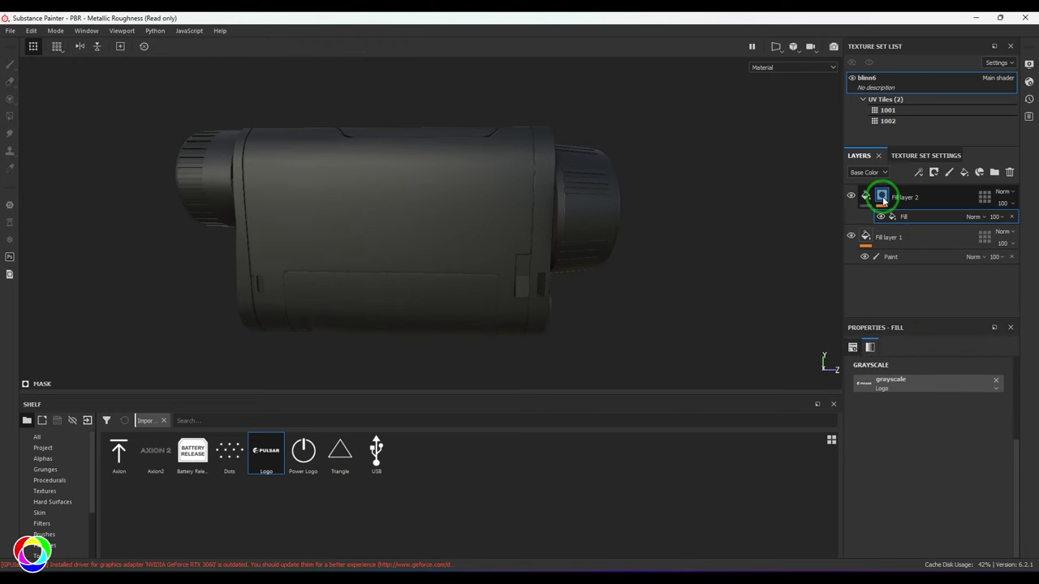
left_click(881, 197)
left_click(920, 179)
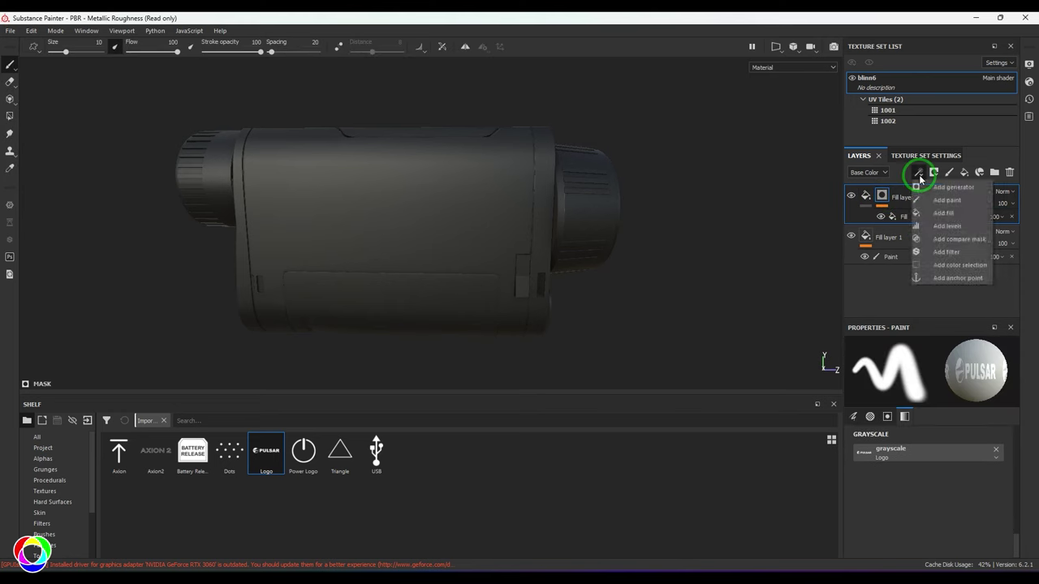
left_click(937, 213)
left_click_drag(274, 469, 893, 386)
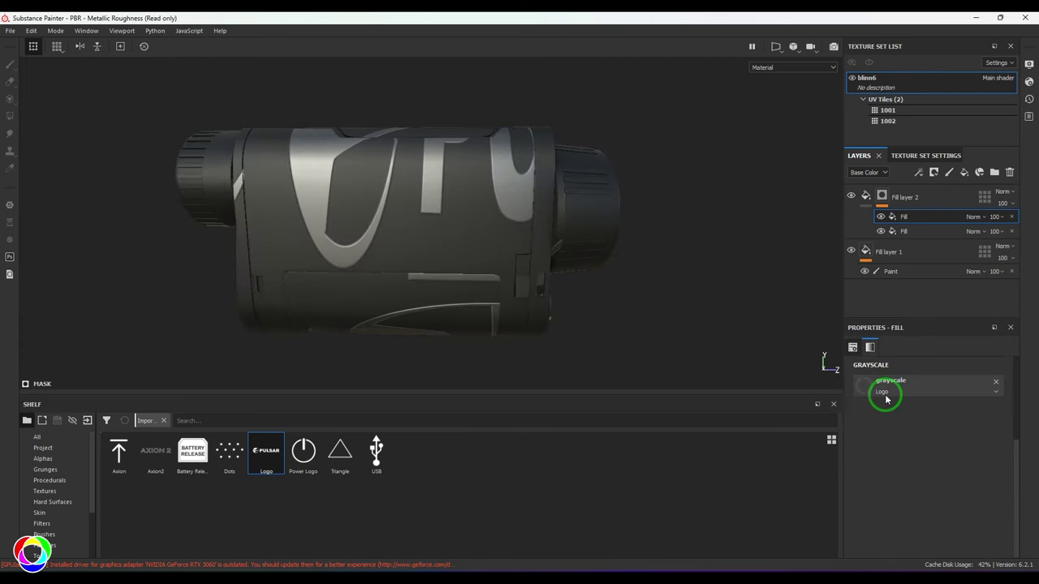
Step: Return to the combined 3D/2D view, shrink the new logo fill to a scale of about 2.6, and set its UV Wrap to None
left_click(776, 46)
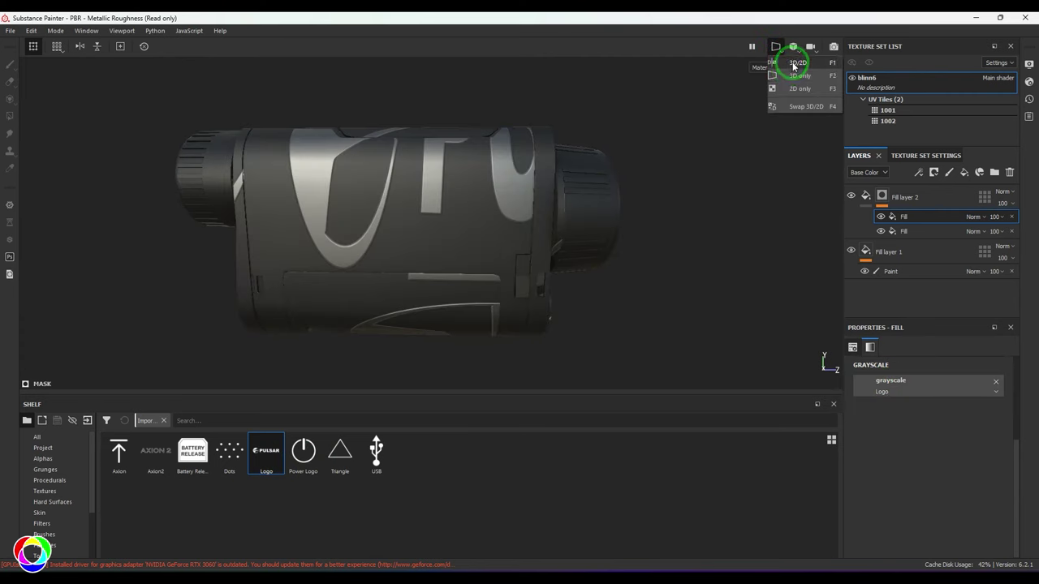
left_click(786, 62)
scroll(650, 251, "down", 5)
left_click_drag(677, 184, 601, 259)
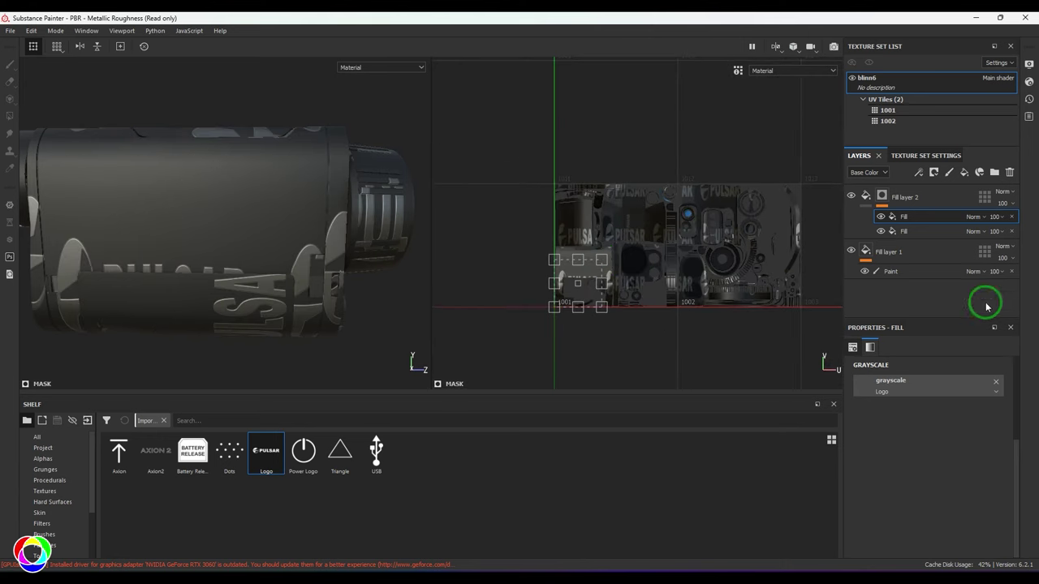
scroll(909, 398, "up", 3)
left_click(919, 400)
left_click(905, 406)
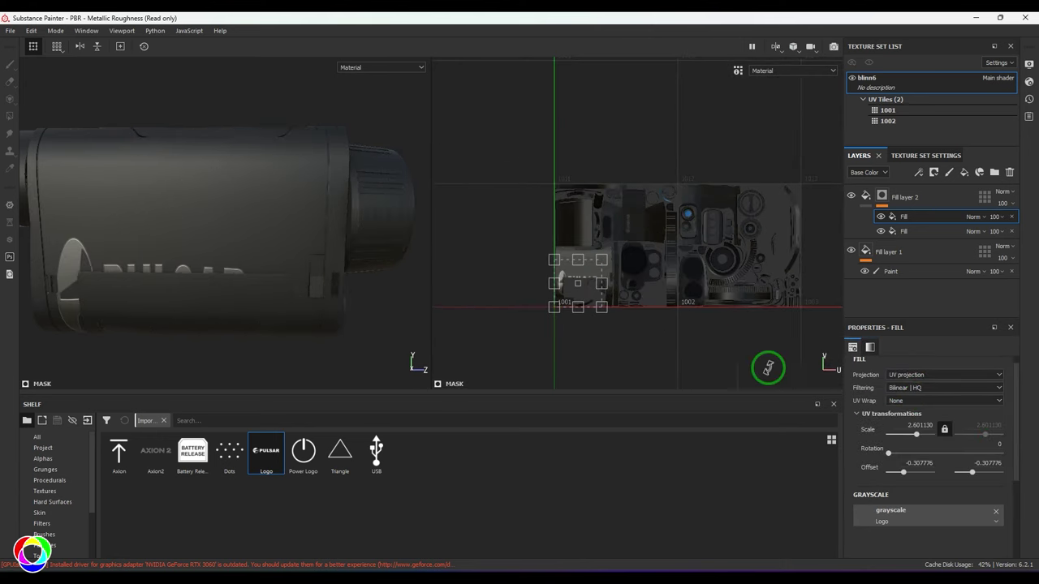
Step: Resize the second logo to about 5.32 by 11.16 scale and place it on the opposite side panel at offset about -0.36, -0.13
left_click_drag(573, 280, 583, 253)
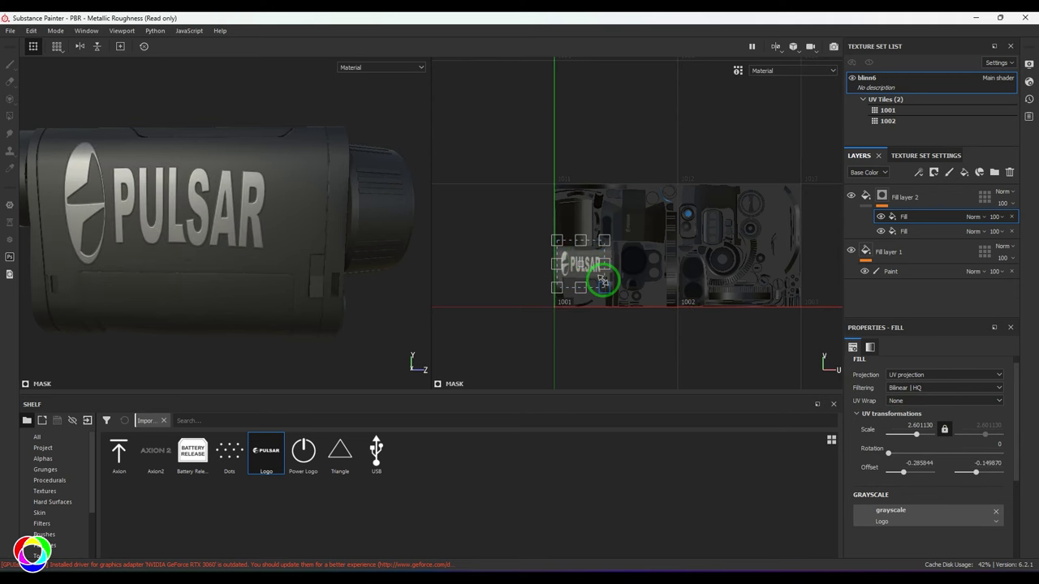
scroll(602, 281, "up", 5)
left_click_drag(543, 160, 548, 214)
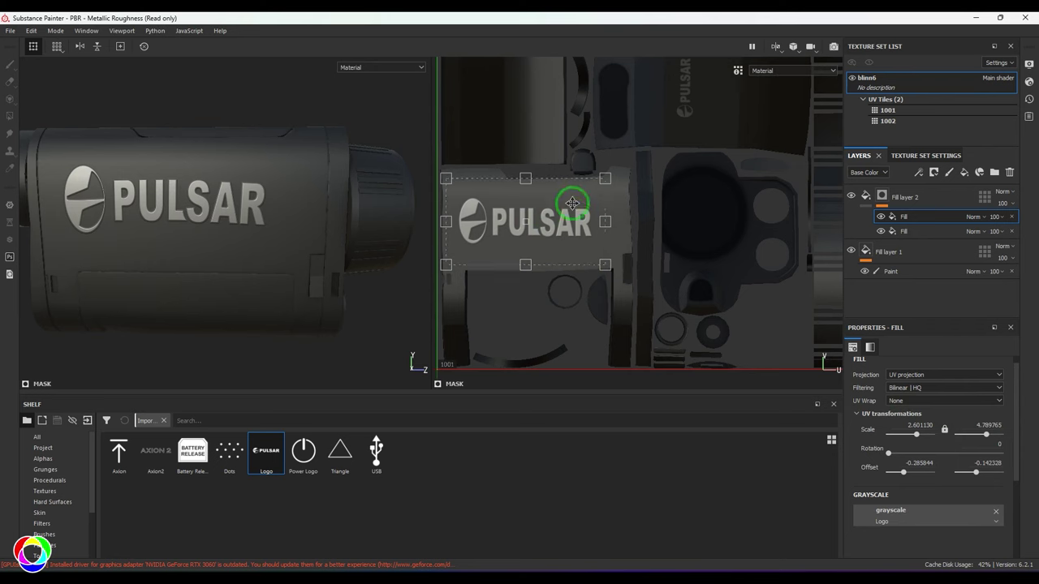
left_click_drag(607, 179, 501, 218)
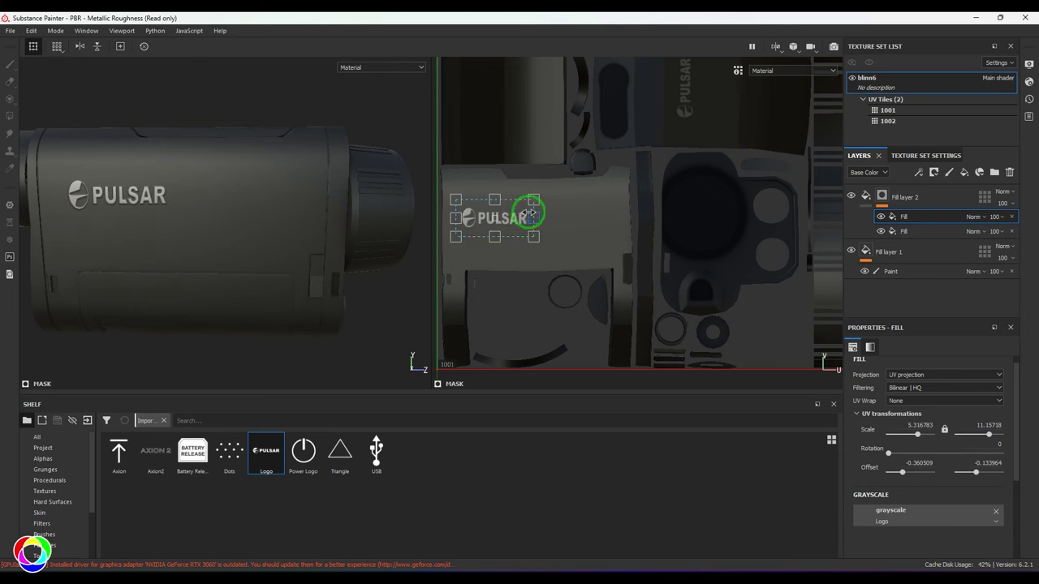
Step: Preview the opposite side's logo in the 3D-only view and an Iray render, and return to painting mode
left_click_drag(222, 243, 371, 225, "alt")
left_click(776, 46)
left_click(785, 78)
left_click_drag(584, 225, 436, 190, "alt")
left_click(54, 31)
left_click(76, 51)
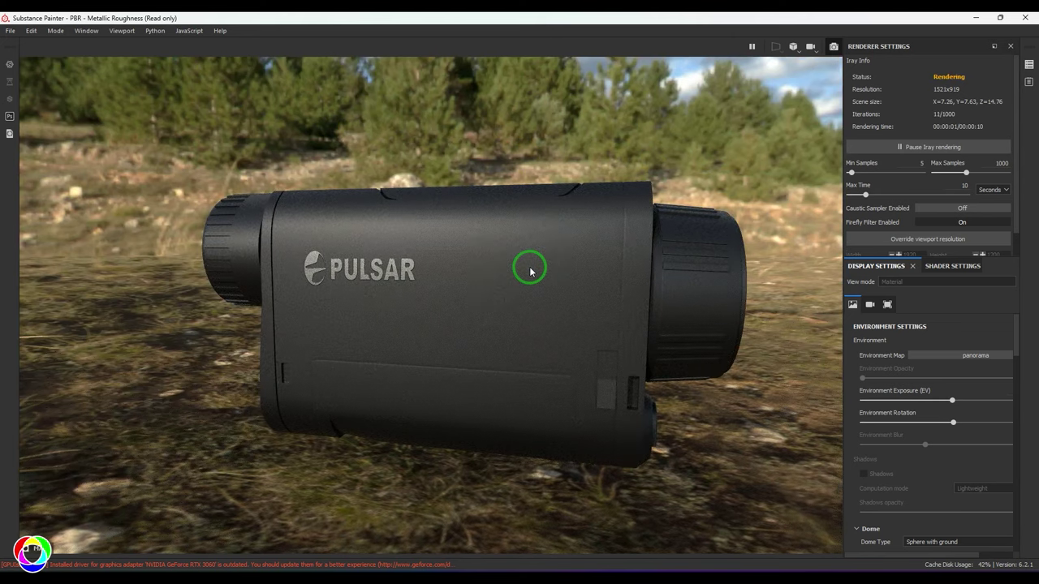
left_click(54, 32)
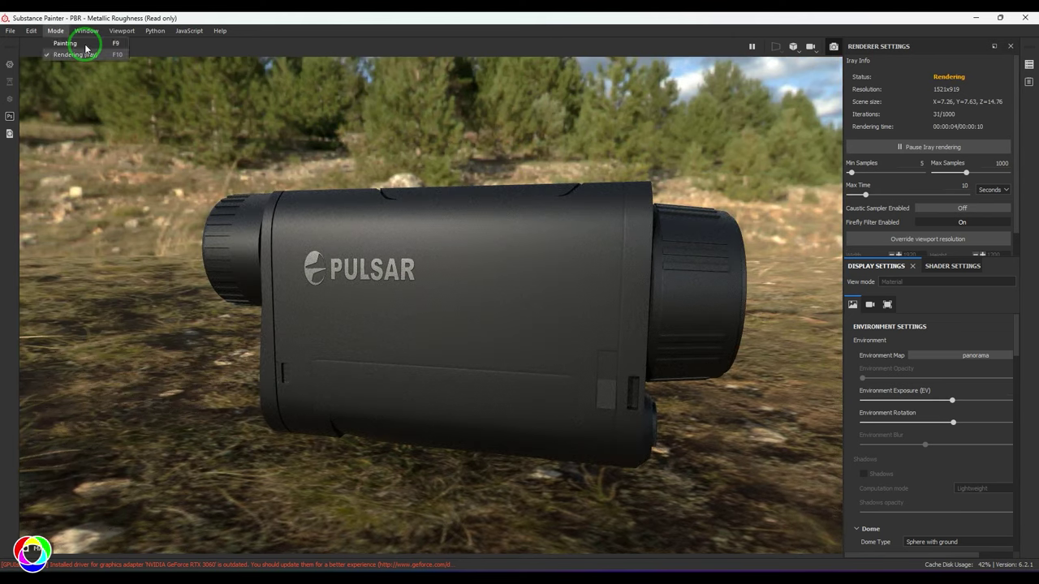
left_click(86, 40)
Step: Set Fill layer 2's roughness to about 0.28 and check the logo in an Iray render
left_click(872, 197)
scroll(944, 510, "down", 5)
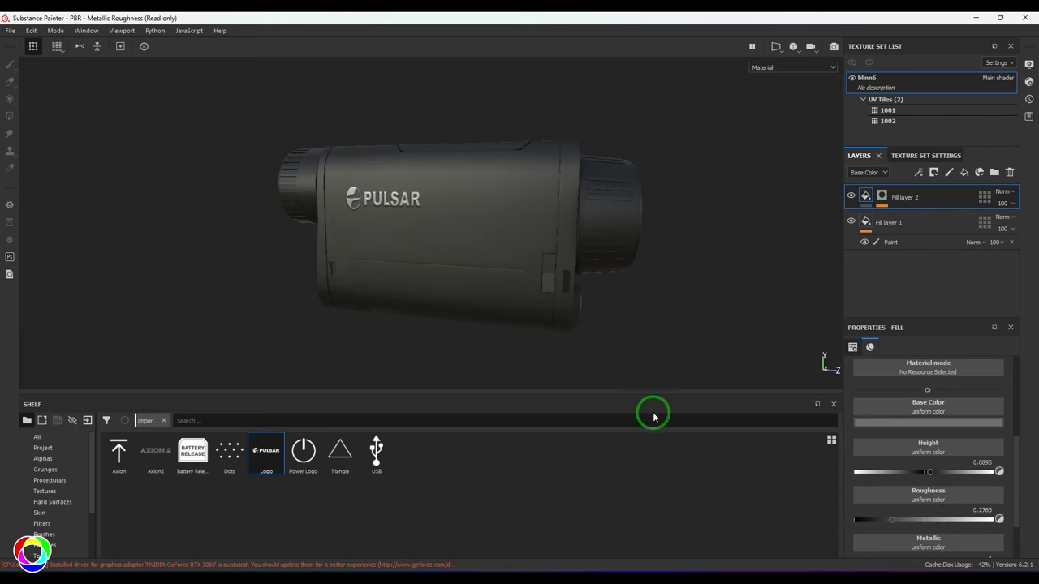
left_click(55, 30)
left_click(70, 50)
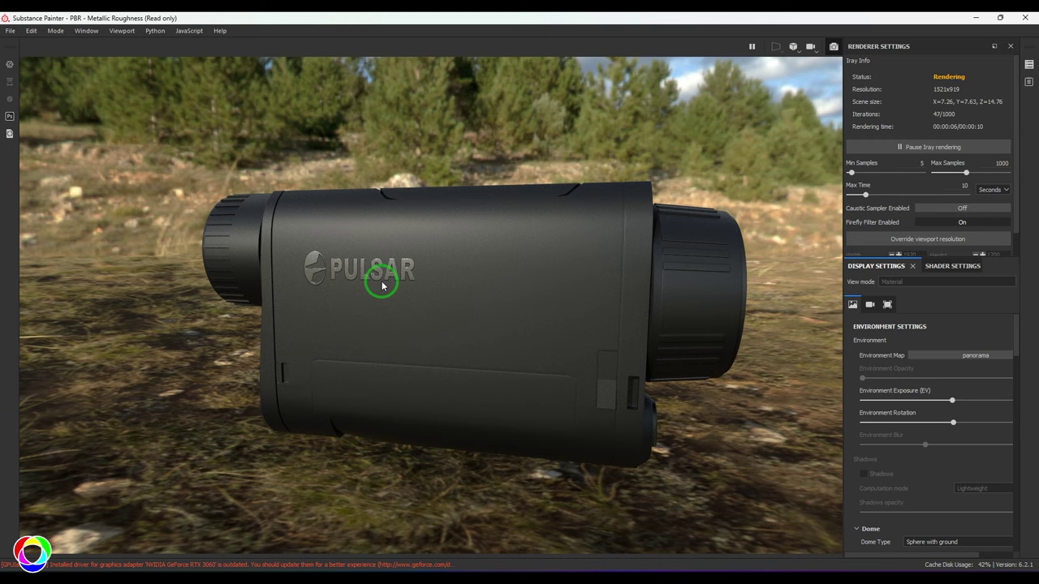
left_click(55, 30)
left_click(70, 39)
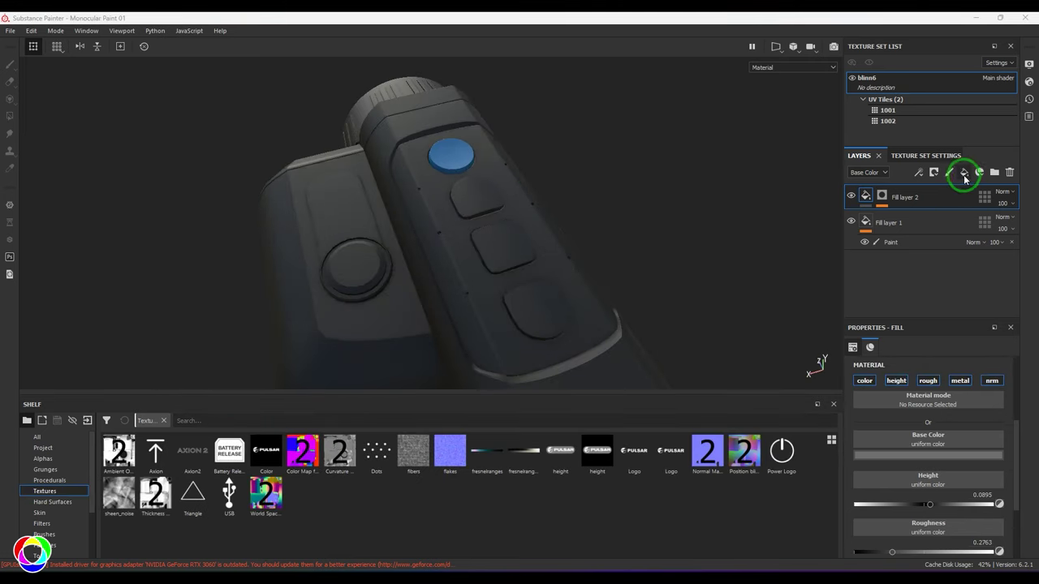
Step: Add a third fill layer with only the height and normal channels enabled, and set its height to about 0.28
left_click(966, 173)
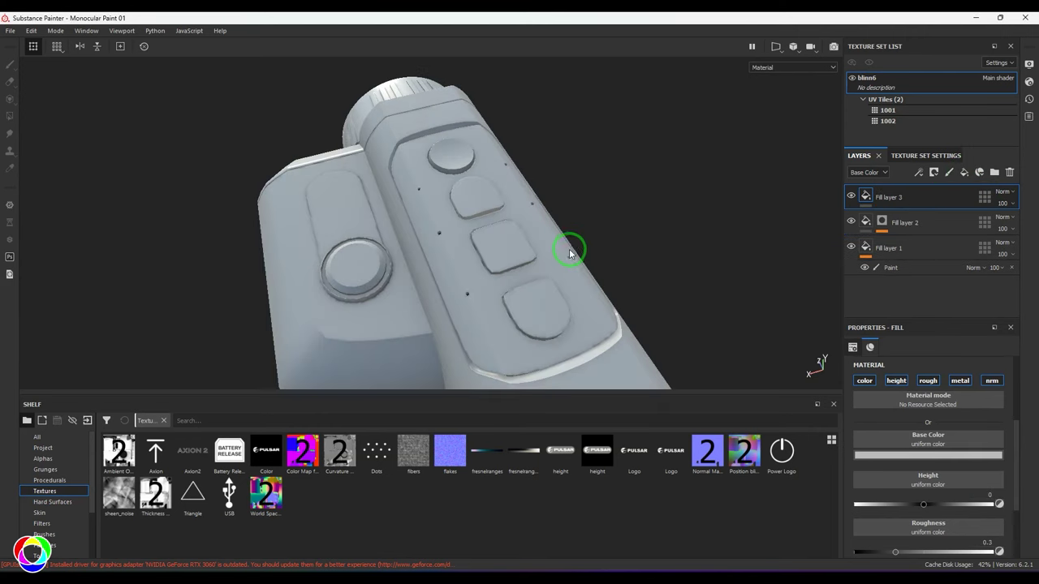
left_click_drag(571, 251, 536, 239, "alt")
left_click(863, 382)
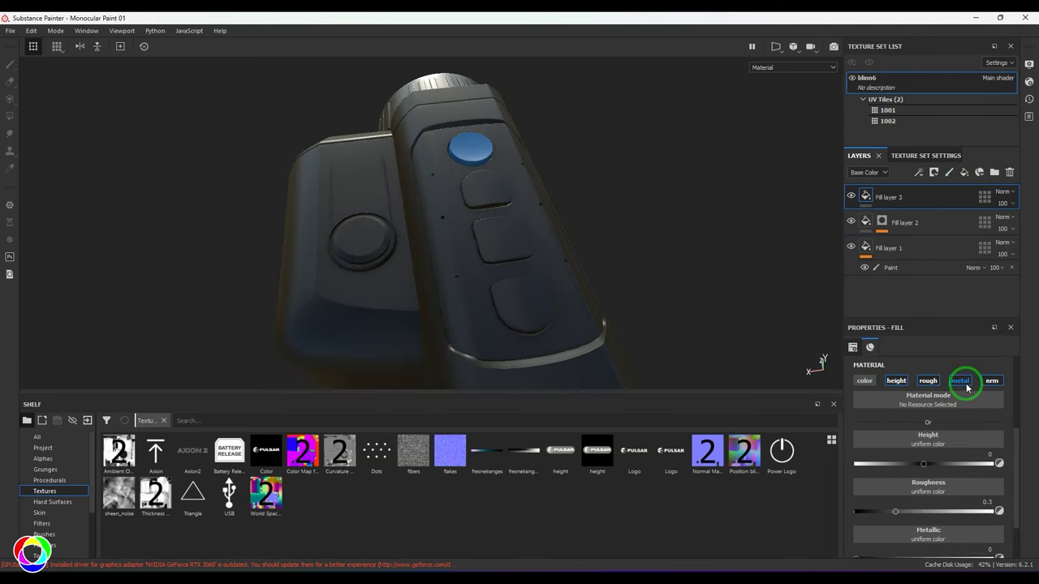
left_click(962, 382)
left_click(929, 381)
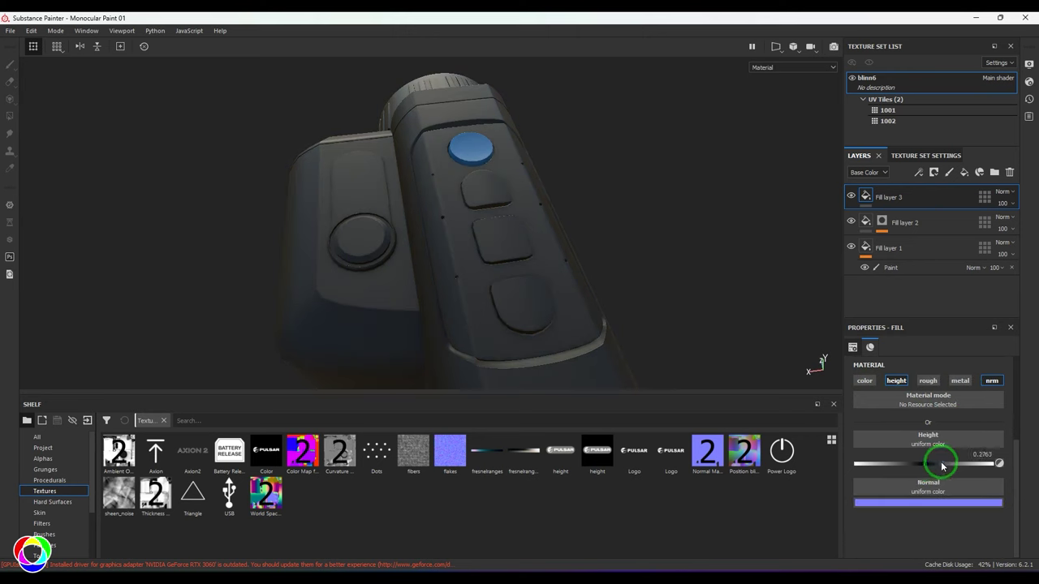
Step: Add a fill effect to Fill layer 3 with only the height channel enabled, and assign the Power Logo texture to its height
left_click(919, 172)
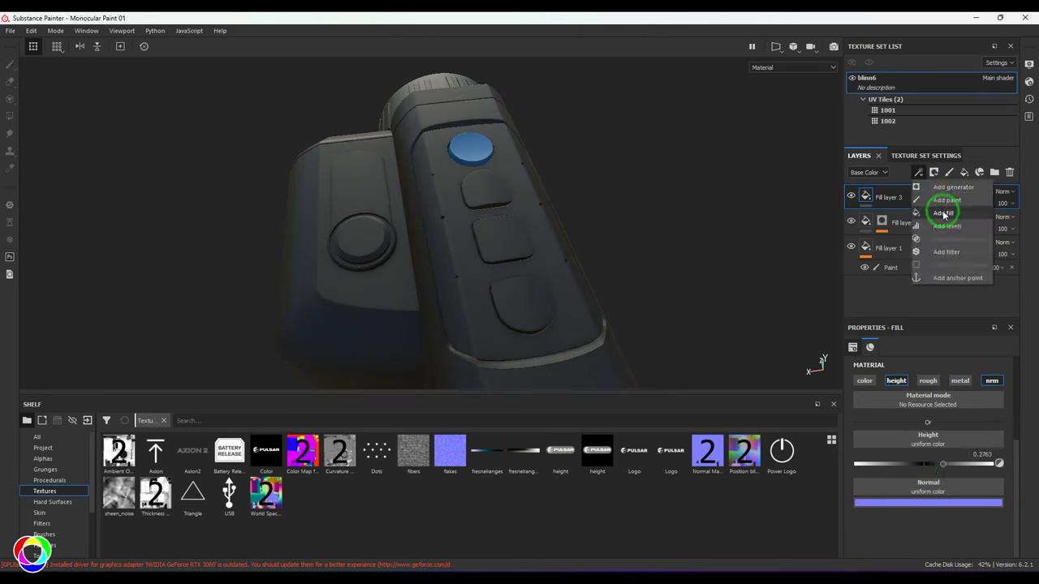
left_click(943, 213)
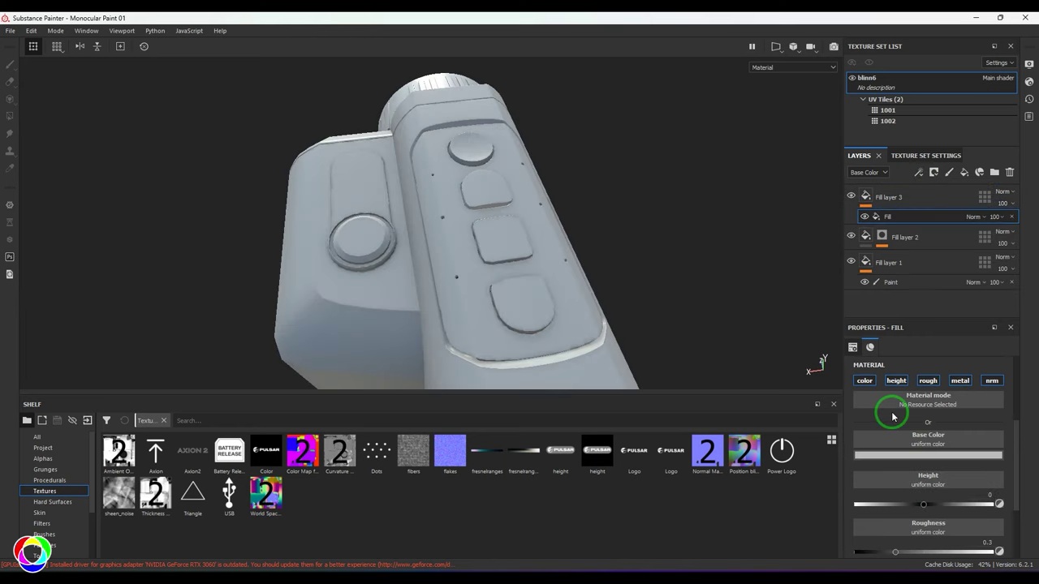
left_click(865, 381)
left_click(957, 384)
left_click(986, 384)
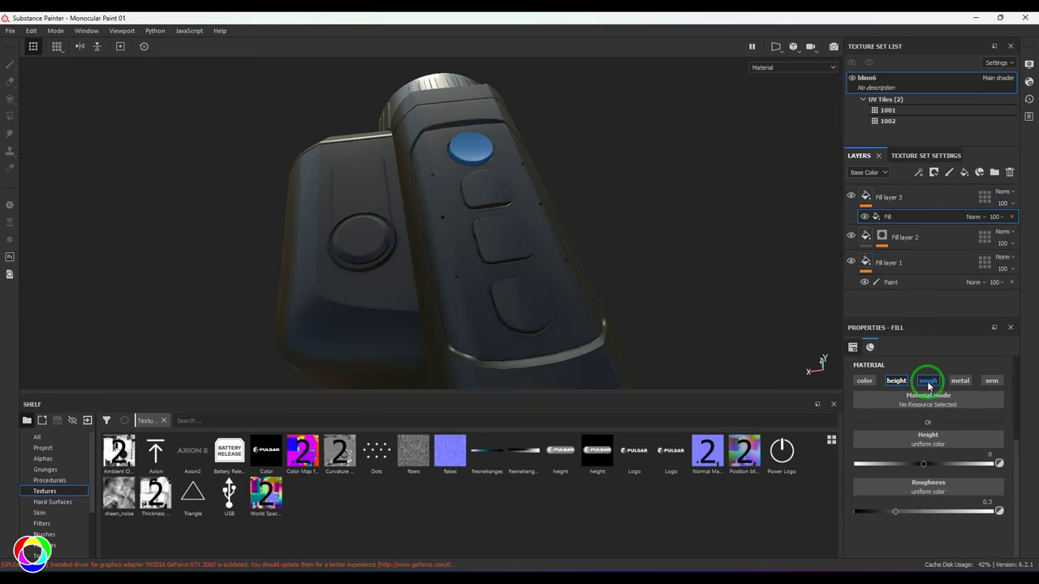
left_click(928, 383)
left_click_drag(784, 447, 905, 439)
left_click_drag(535, 276, 503, 243, "alt")
Step: Set the Power Logo fill's UV Wrap to None and switch to the combined 3D/2D view
scroll(961, 470, "up", 3)
scroll(960, 471, "up", 1)
left_click(915, 414)
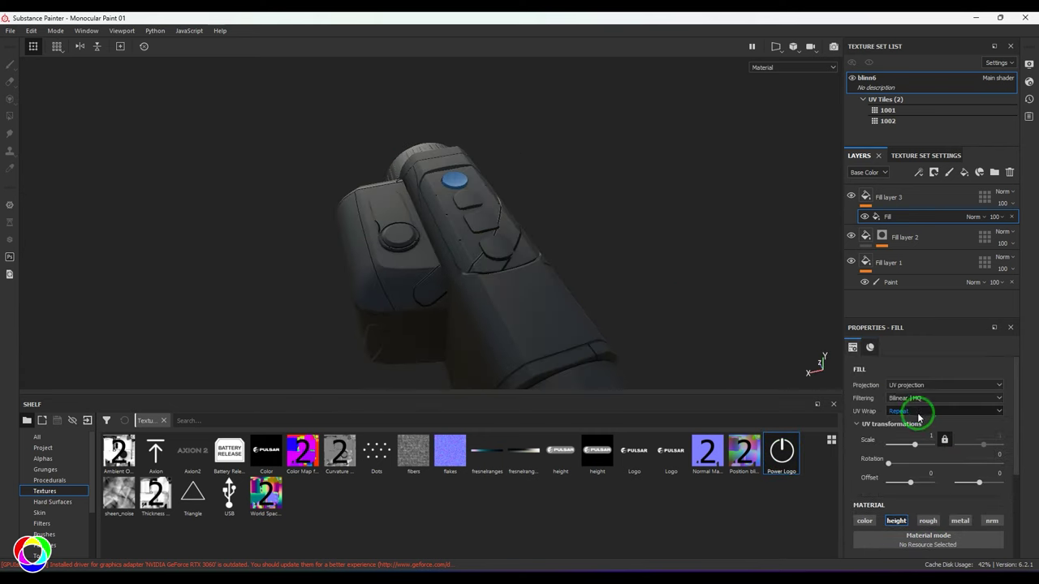
left_click(921, 438)
left_click(776, 48)
left_click(777, 70)
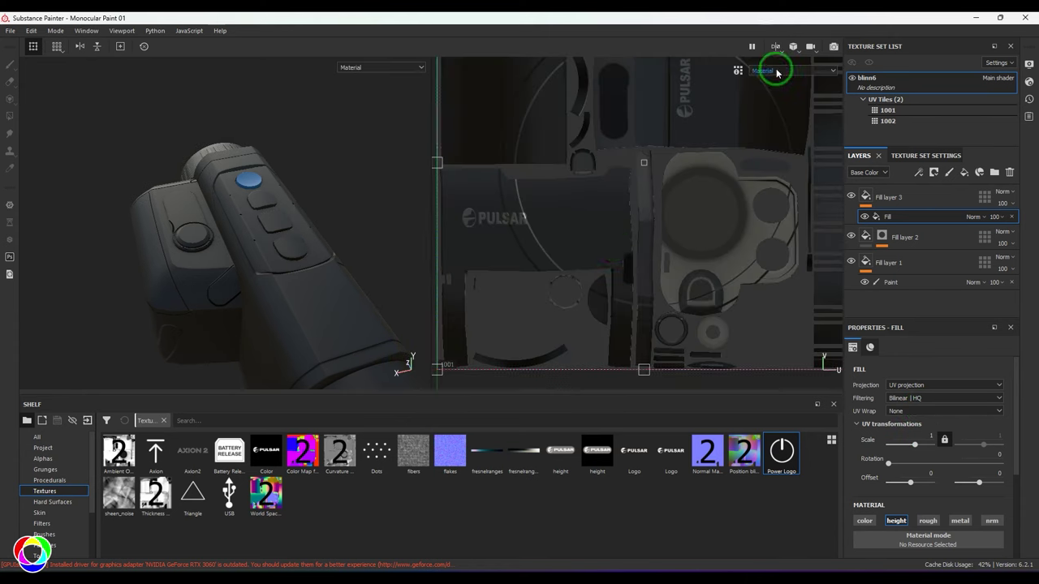
Step: Shrink the Power Logo fill to a scale of about 2.65 and move it to the blue button's area of UV tile 1002
scroll(654, 176, "up", 2)
scroll(655, 176, "down", 5)
left_click_drag(724, 97, 757, 122)
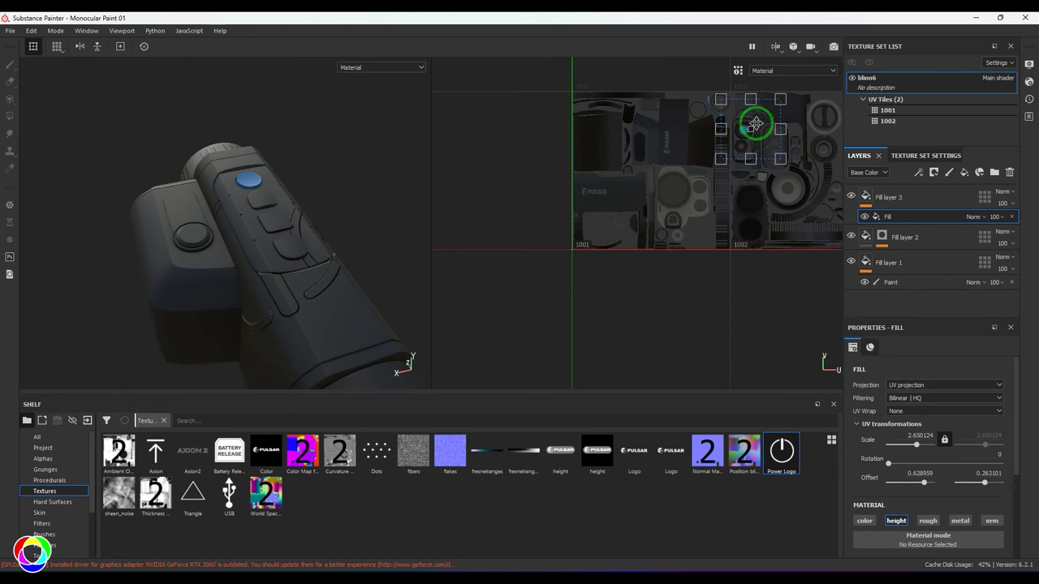
scroll(761, 132, "down", 2)
scroll(762, 130, "up", 6)
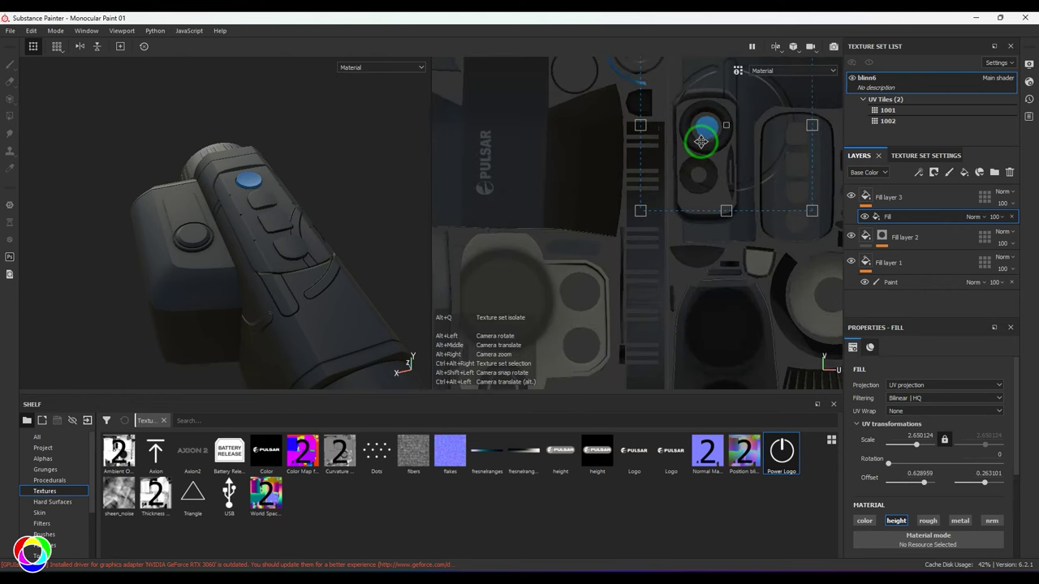
Step: Fit the power logo onto the blue button's UV island at a scale of about 22.3 and offset about 0.59, 0.26
scroll(684, 174, "up", 2)
left_click_drag(780, 111, 677, 195)
scroll(677, 195, "up", 4)
scroll(684, 190, "up", 1)
left_click_drag(723, 116, 620, 216)
left_click_drag(259, 216, 227, 197, "alt")
right_click_drag(227, 197, 340, 215, "alt")
left_click_drag(339, 219, 329, 197, "alt")
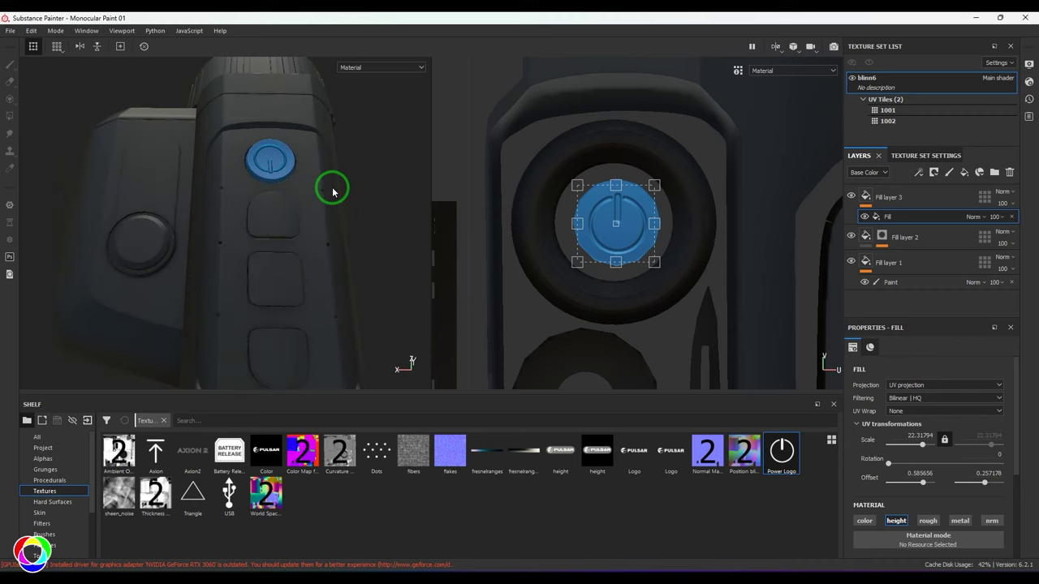
Step: Rotate the power logo 180 degrees and recentre it on the blue button at an offset of about 0.587, 0.257
scroll(330, 197, "up", 4)
middle_click_drag(270, 194, 354, 246, "alt")
left_click_drag(677, 167, 394, 195)
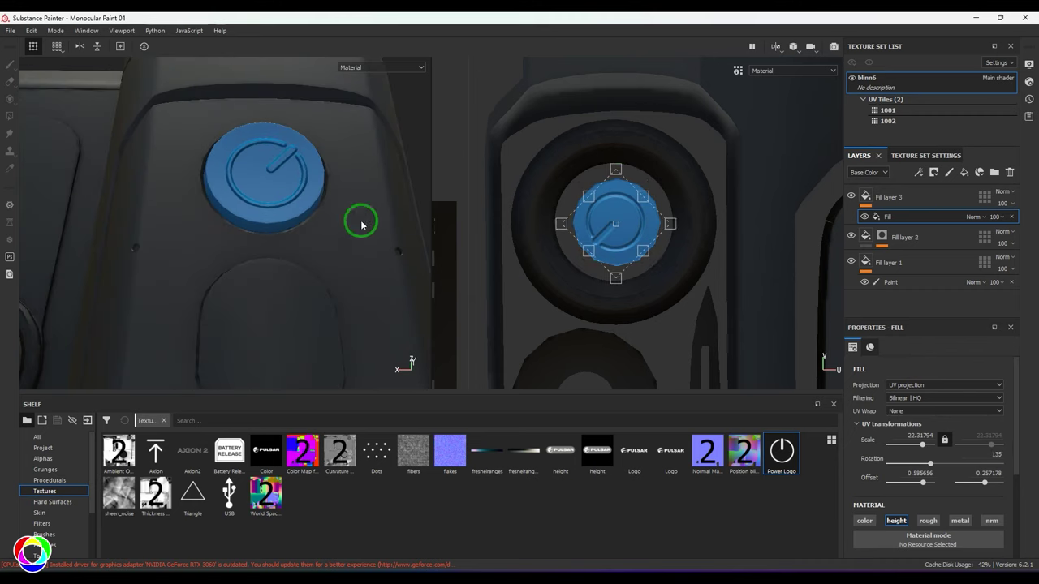
left_click_drag(687, 222, 681, 177)
left_click_drag(622, 213, 632, 218)
left_click_drag(255, 234, 354, 207, "alt")
Step: Preview the monocular in an Iray render from the 3D-only view, and return to painting in the combined 3D/2D view
left_click(777, 47)
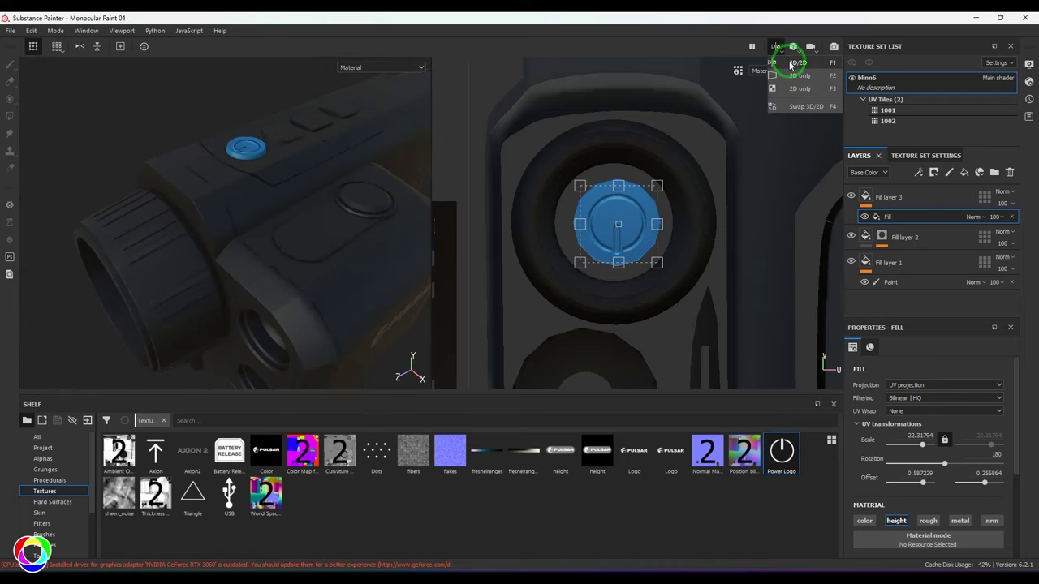
left_click(794, 75)
left_click_drag(510, 204, 345, 201, "alt")
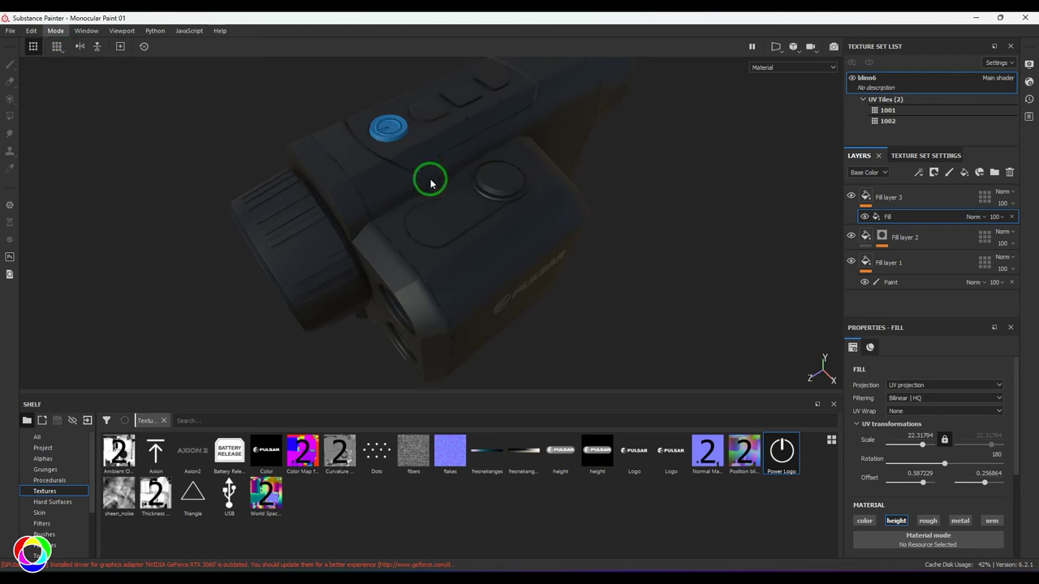
key("F10")
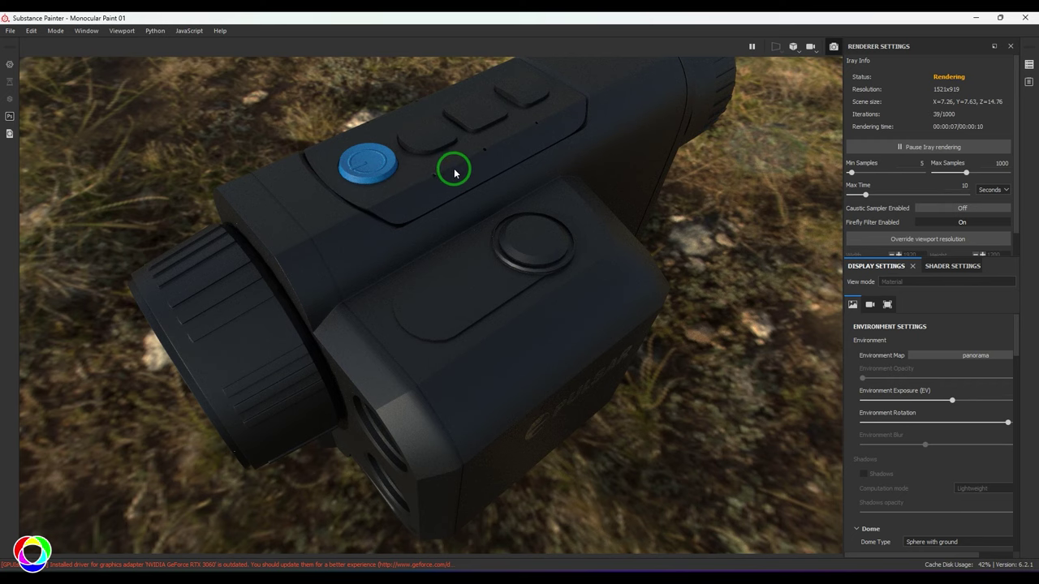
left_click(56, 30)
left_click(69, 42)
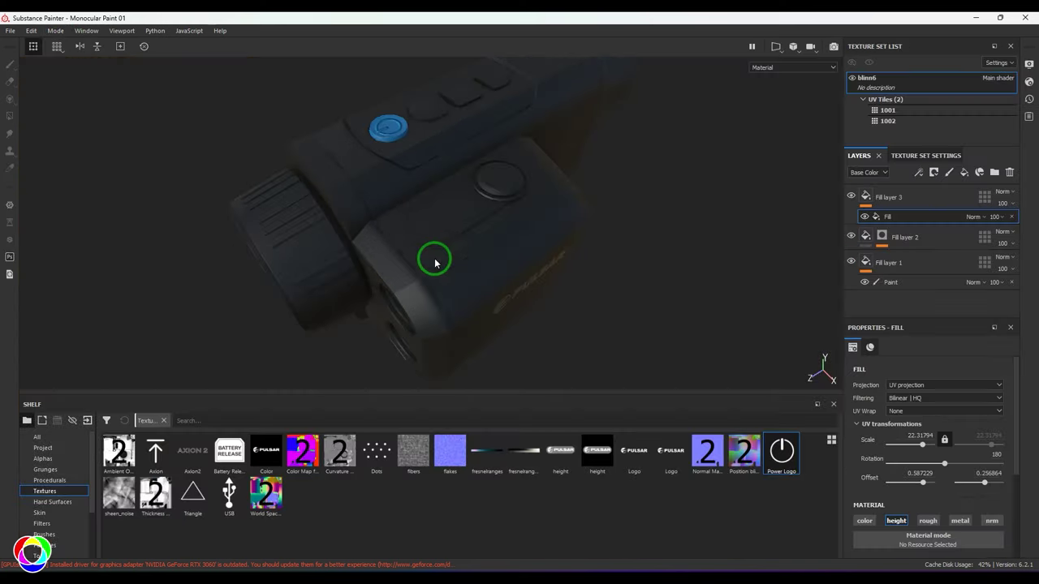
left_click(779, 46)
left_click(795, 65)
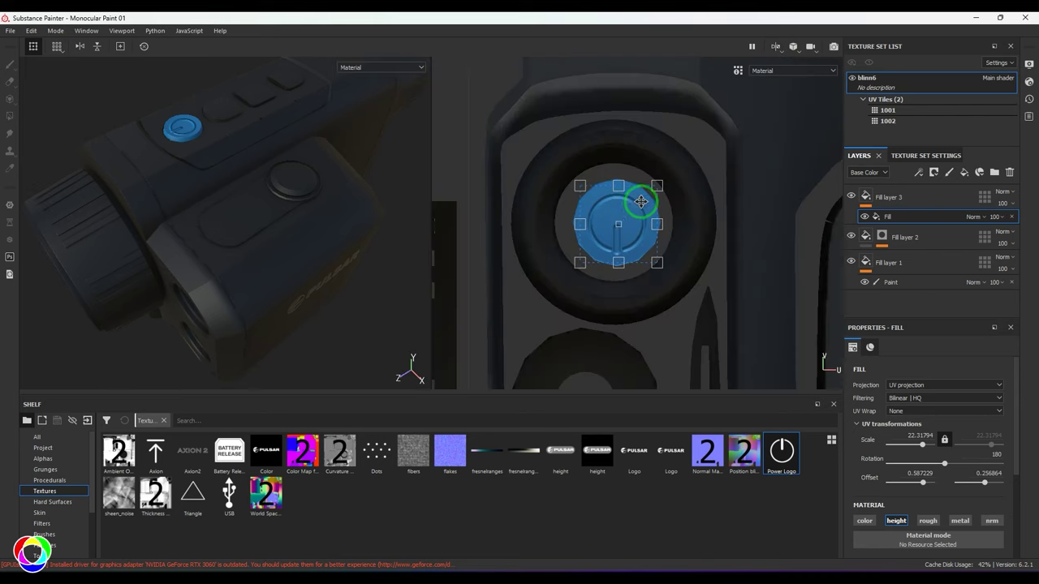
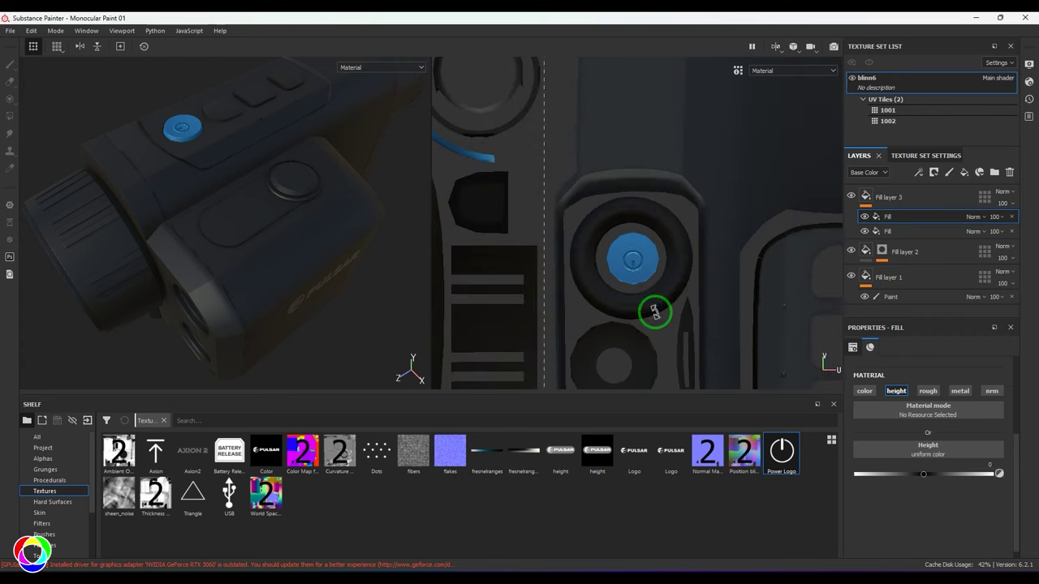
Step: Assign the Triangle texture to the new fill's height, shrink it to a scale of about 3.5, and move it within UV tile 1001
left_click_drag(192, 494, 897, 453)
scroll(624, 232, "down", 10)
scroll(921, 416, "up", 3)
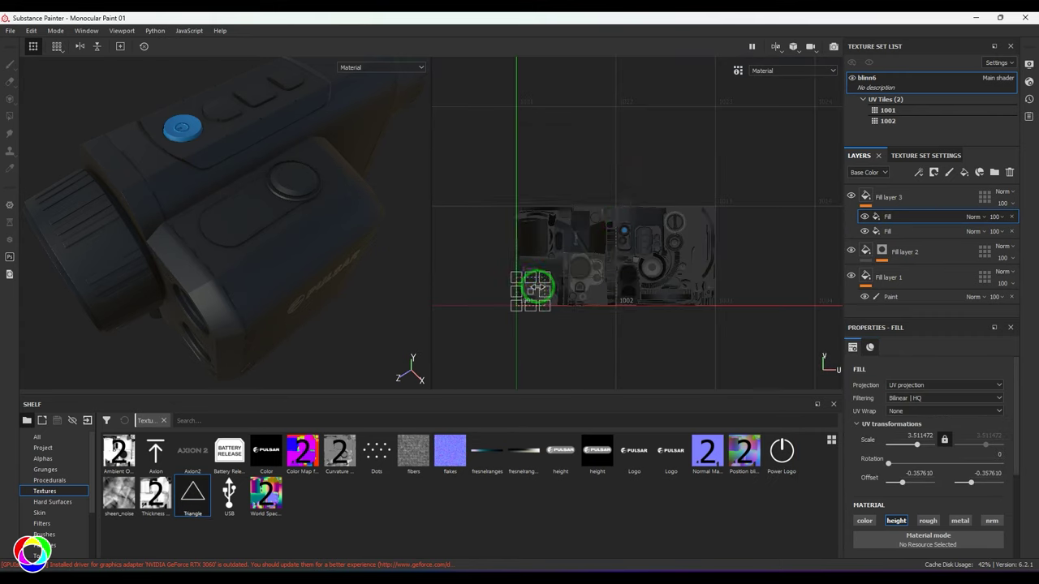
scroll(536, 286, "up", 4)
left_click_drag(536, 286, 678, 220)
middle_click_drag(712, 249, 754, 276, "alt")
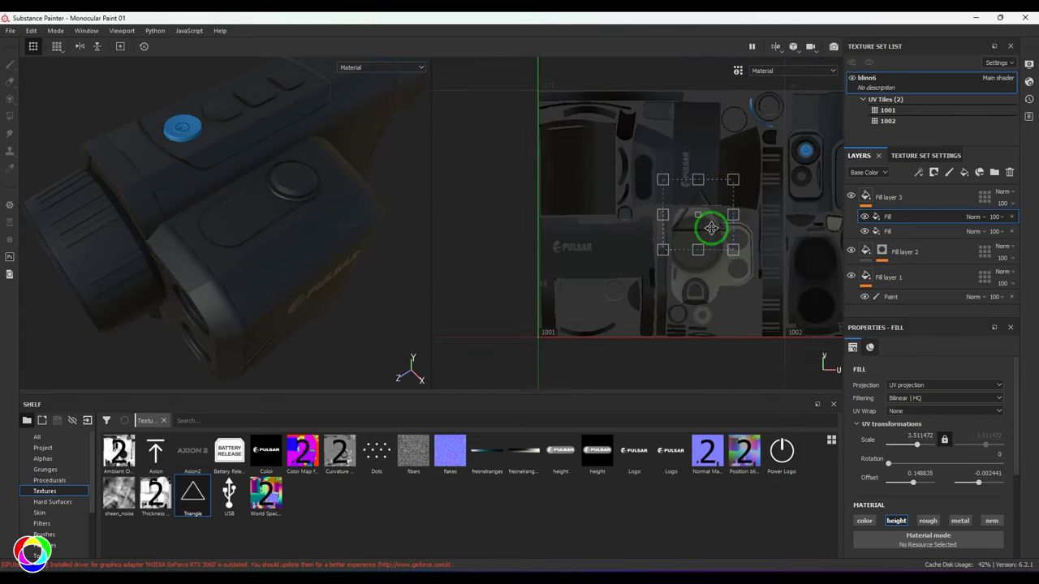
left_click_drag(712, 227, 705, 298)
Step: Fit the triangle onto the UV island of the button beside the power button, at a scale of about 13.3 by 35.3 and rotation about 357 degrees
scroll(703, 305, "up", 6)
left_click_drag(805, 91, 614, 282)
left_click_drag(591, 305, 685, 243)
left_click_drag(341, 146, 381, 171, "alt")
scroll(804, 138, "down", 3)
middle_click_drag(803, 138, 642, 235, "alt")
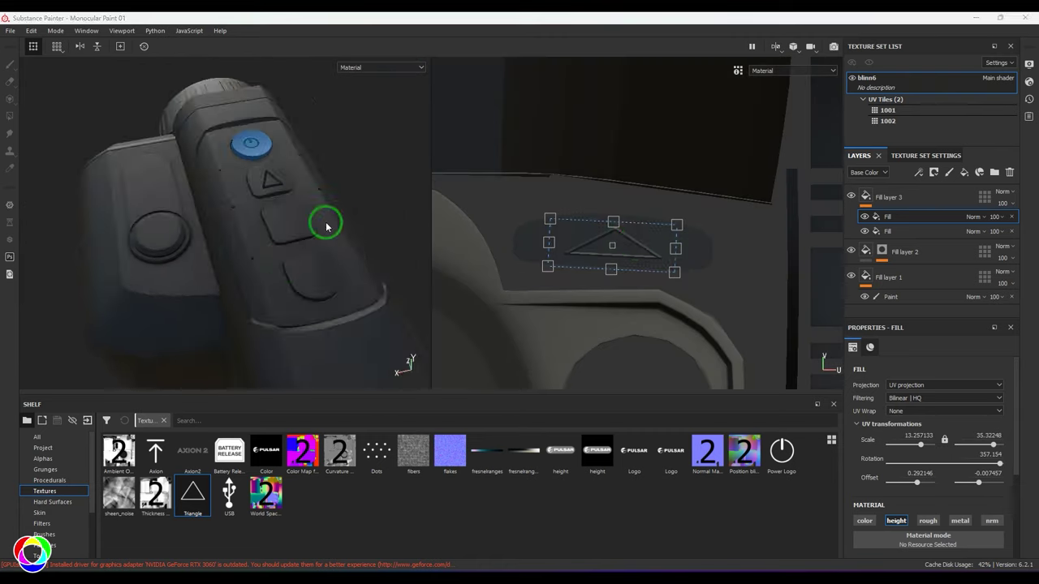
left_click_drag(328, 225, 300, 244, "alt")
left_click_drag(636, 243, 631, 242)
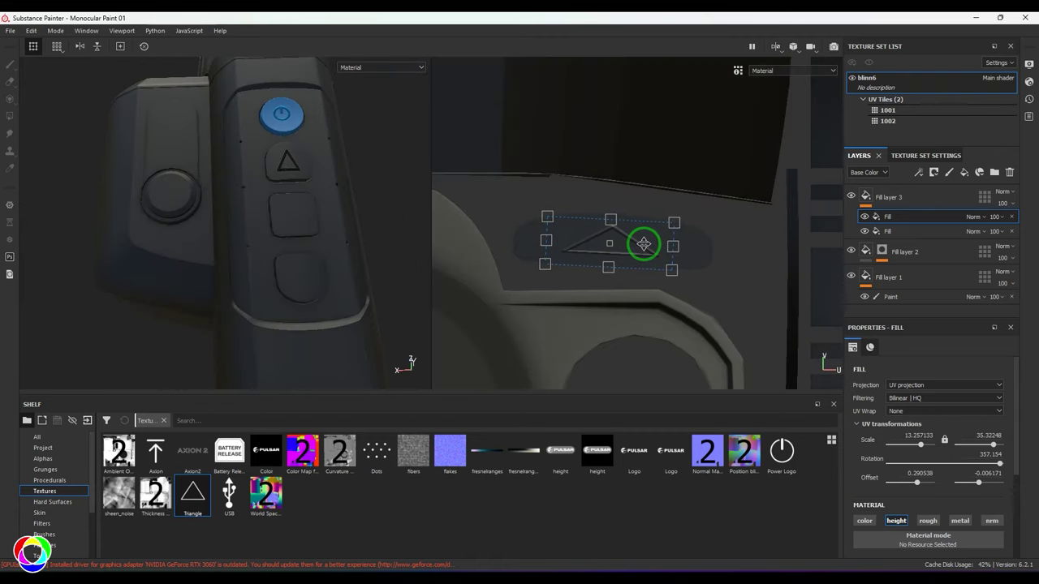
Step: Add another fill effect to Fill layer 3 with only the height channel enabled
right_click(910, 220)
left_click(874, 245)
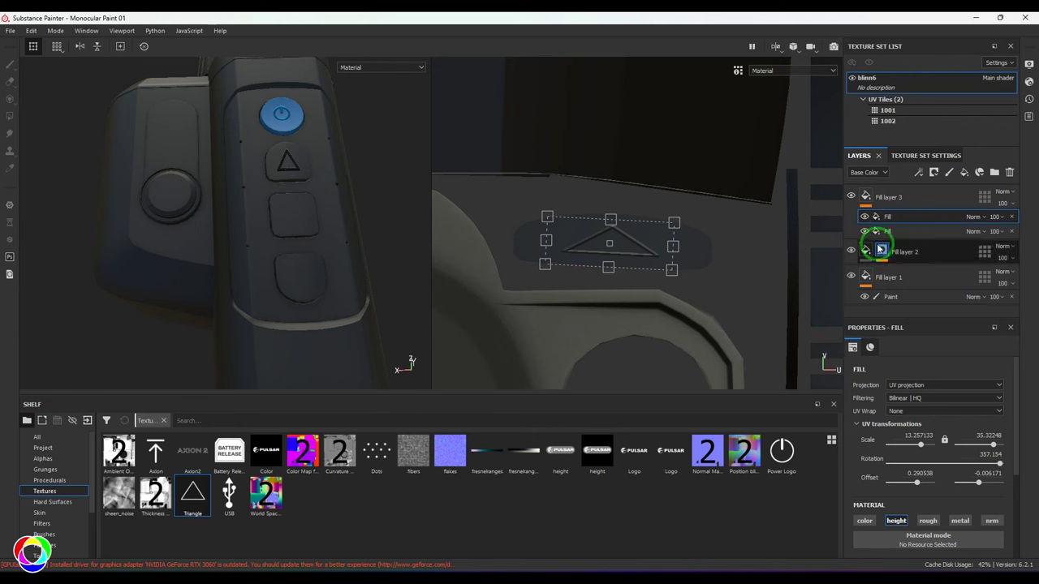
left_click(30, 31)
left_click(918, 172)
left_click(946, 214)
left_click(864, 521)
left_click(927, 520)
left_click(961, 521)
left_click(989, 520)
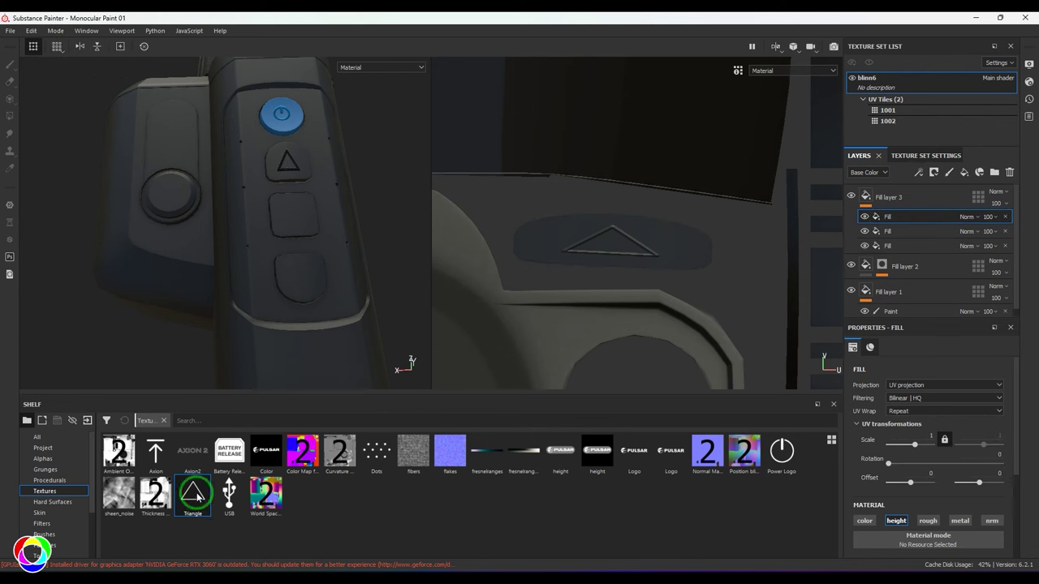
Step: Assign the Triangle texture to the newest fill's height and set its UV Wrap to None
left_click_drag(195, 494, 921, 439)
scroll(613, 238, "down", 3)
left_click(933, 412)
left_click(910, 420)
Step: Shrink the second triangle decal within UV tile 1001
scroll(617, 276, "down", 5)
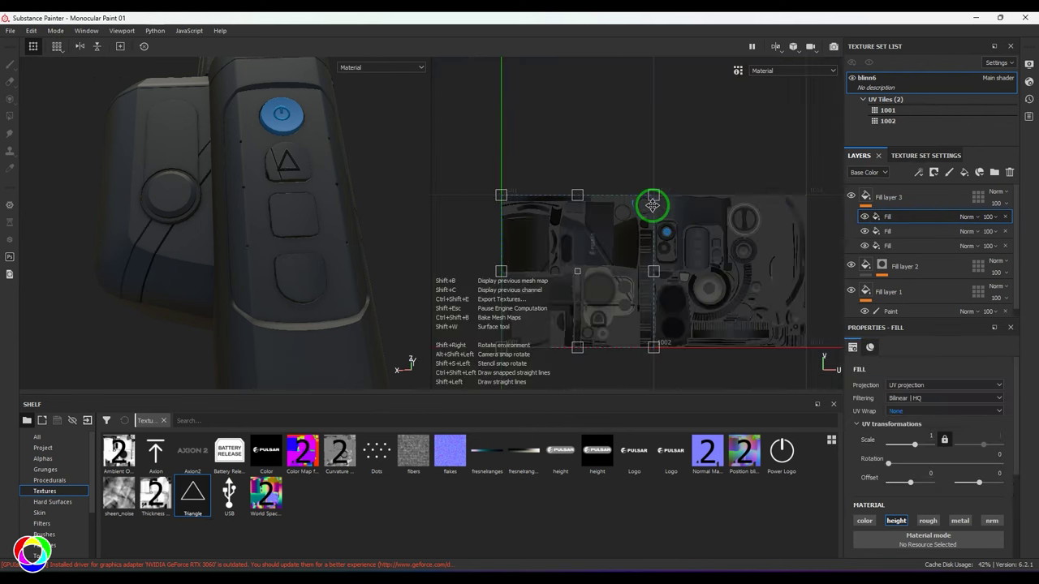
left_click_drag(654, 197, 601, 250, "shift")
scroll(603, 295, "up", 3)
left_click_drag(620, 309, 575, 264)
Step: Fit the second triangle onto the UV island of the button farthest from the power button, at a scale of about 26.1 and offset about -0.149, 0.001
scroll(575, 265, "up", 2)
middle_click_drag(535, 272, 778, 306, "alt")
scroll(778, 306, "up", 1)
scroll(691, 278, "up", 2)
left_click_drag(700, 139, 596, 253)
key("ctrl+z")
left_click_drag(556, 292, 601, 237)
scroll(600, 236, "up", 4)
left_click_drag(647, 151, 601, 190)
left_click_drag(570, 240, 592, 225)
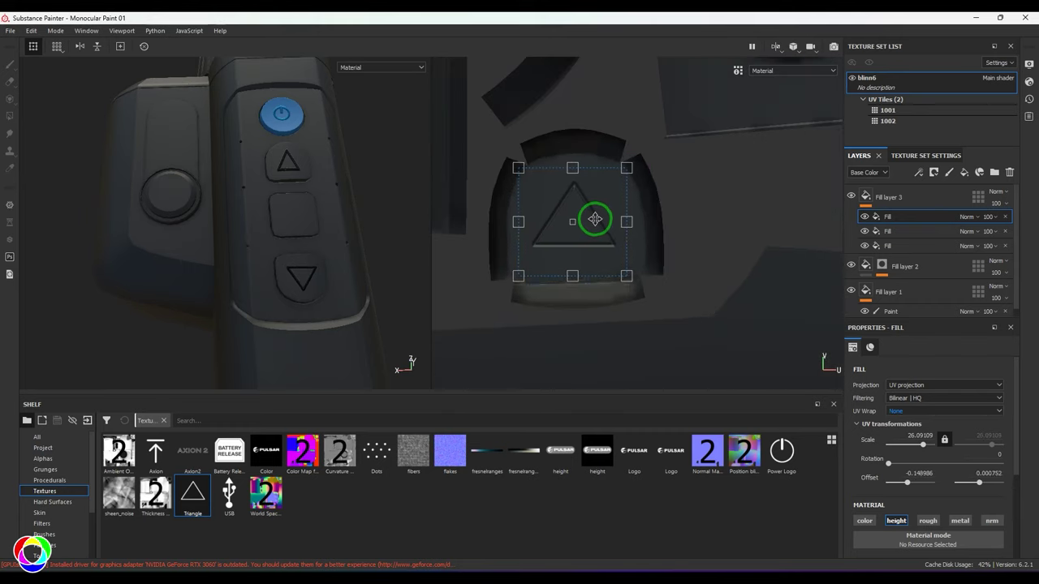
Step: Flatten the first triangle decal to a vertical scale of about 48.1 and adjust its width and angle on its button
scroll(647, 166, "down", 3)
middle_click_drag(647, 165, 512, 251, "alt")
scroll(625, 243, "up", 2)
left_click(888, 232)
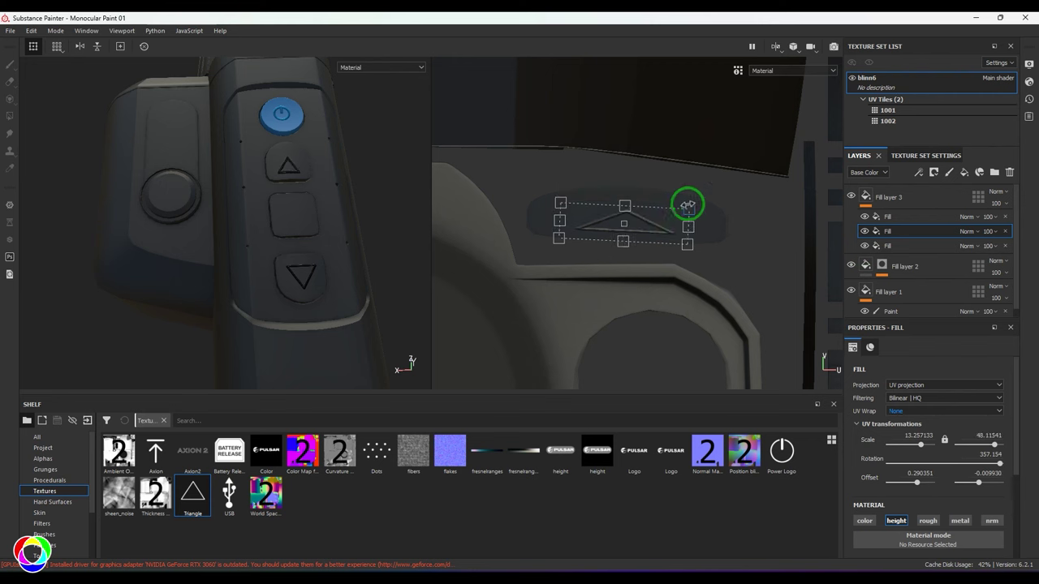
left_click_drag(704, 204, 673, 209)
mouse_move(296, 252)
left_mouse_down("alt")
mouse_move(323, 271)
mouse_move(284, 252)
left_mouse_up("alt")
Step: Add a new fill layer above Fill layer 3 with only the height channel enabled, and assign the Dots texture to its height
left_click(931, 217)
left_click(964, 172)
left_click(896, 521, "alt")
scroll(936, 522, "down", 3)
left_click_drag(376, 452, 928, 452)
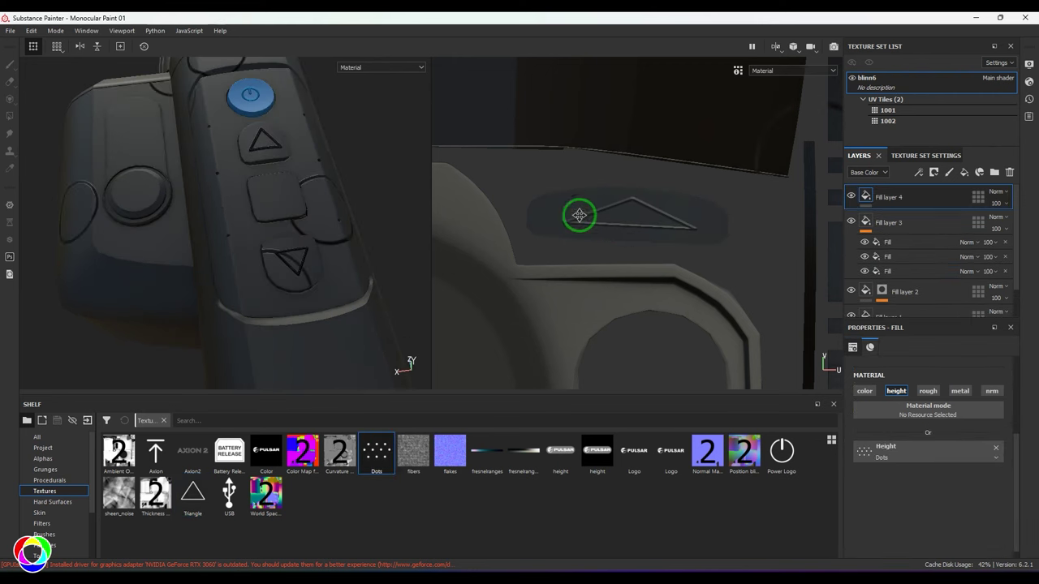
Step: Set the Dots layer's UV Wrap to None and fit it onto the middle button's island at a scale of about 25.2 and offset about 0.909, 0.183
scroll(580, 216, "down", 5)
scroll(661, 239, "up", 3)
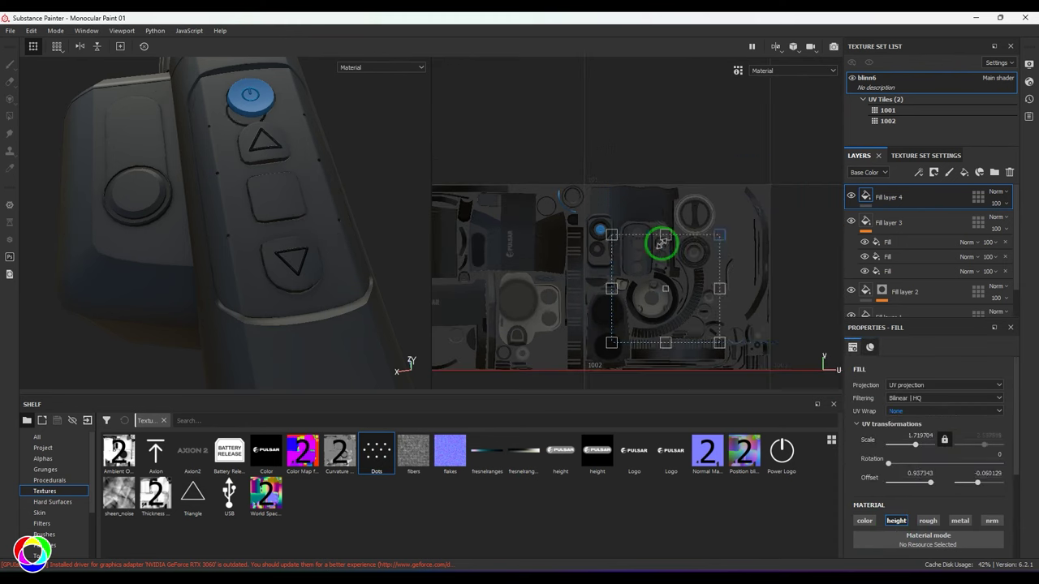
scroll(737, 165, "up", 3)
left_click_drag(742, 161, 638, 258)
scroll(636, 253, "up", 2)
left_click_drag(641, 261, 577, 305)
left_click_drag(568, 316, 608, 211)
scroll(608, 211, "up", 2)
scroll(617, 210, "up", 3)
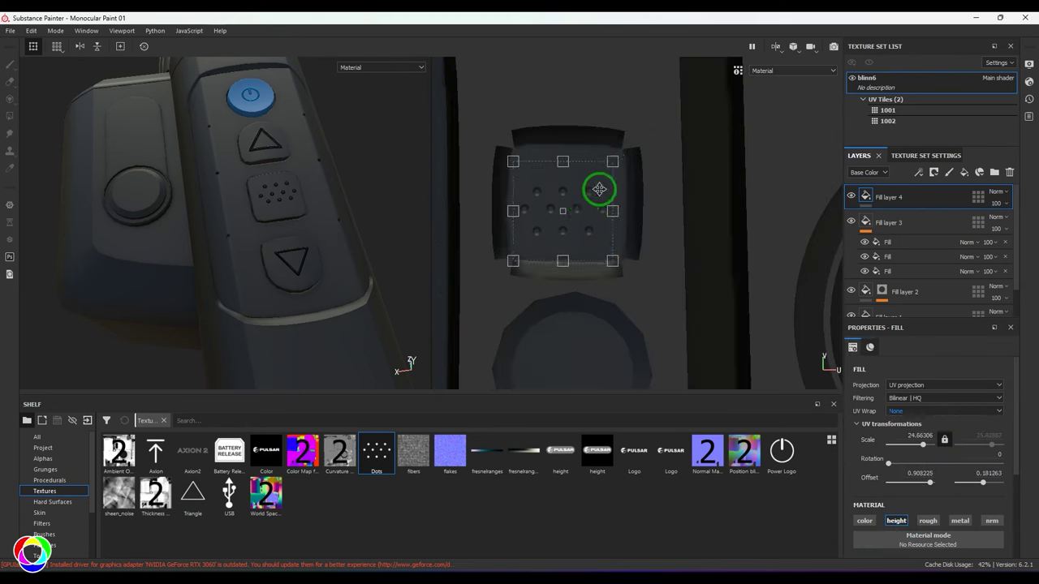
left_click_drag(614, 160, 596, 194)
left_click_drag(257, 234, 326, 243, "alt")
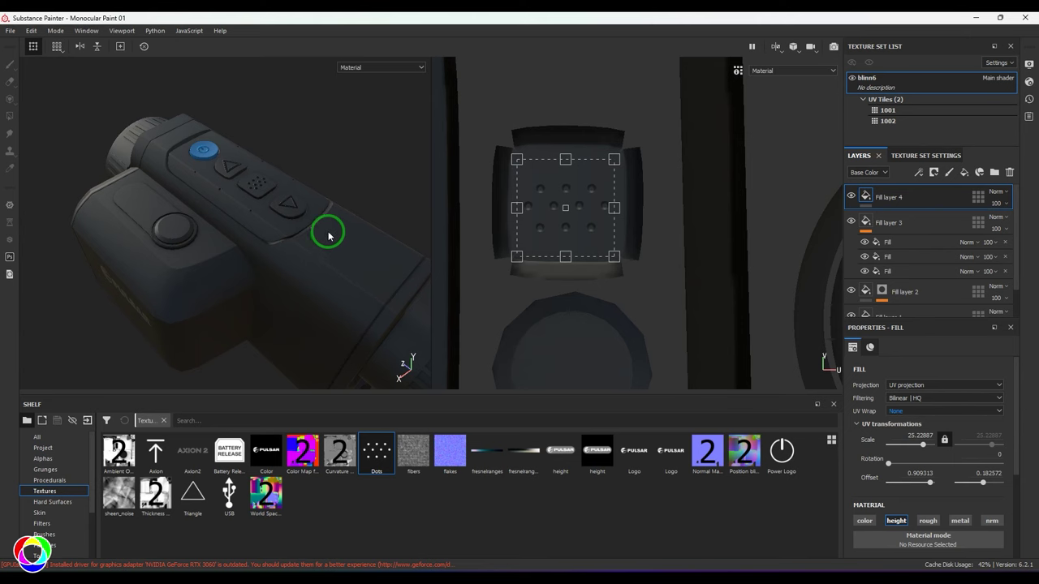
left_click_drag(268, 289, 180, 216, "alt")
scroll(281, 278, "up", 5)
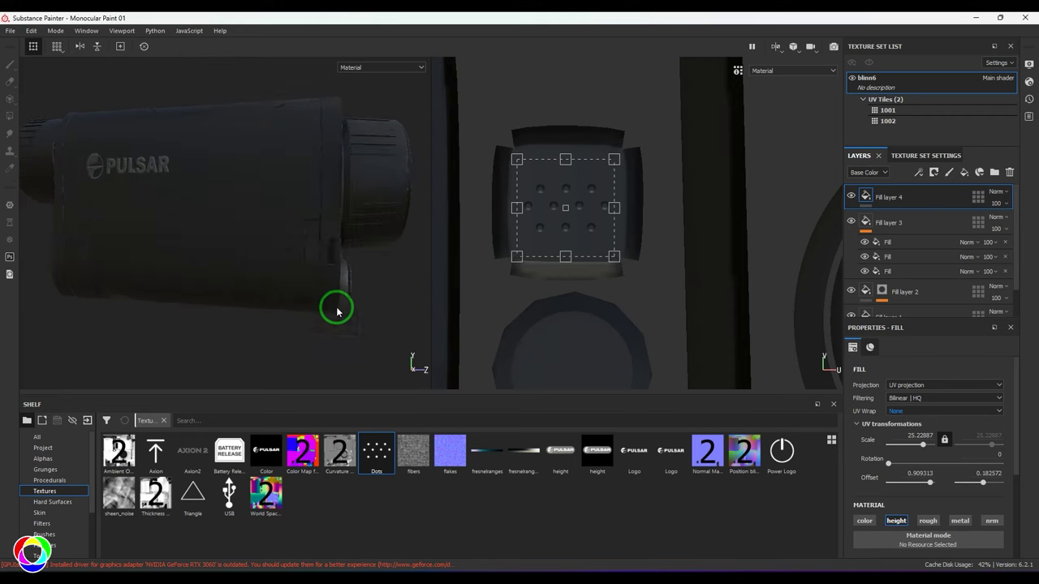
right_click_drag(336, 310, 303, 311, "shift")
left_click_drag(303, 312, 325, 235, "alt")
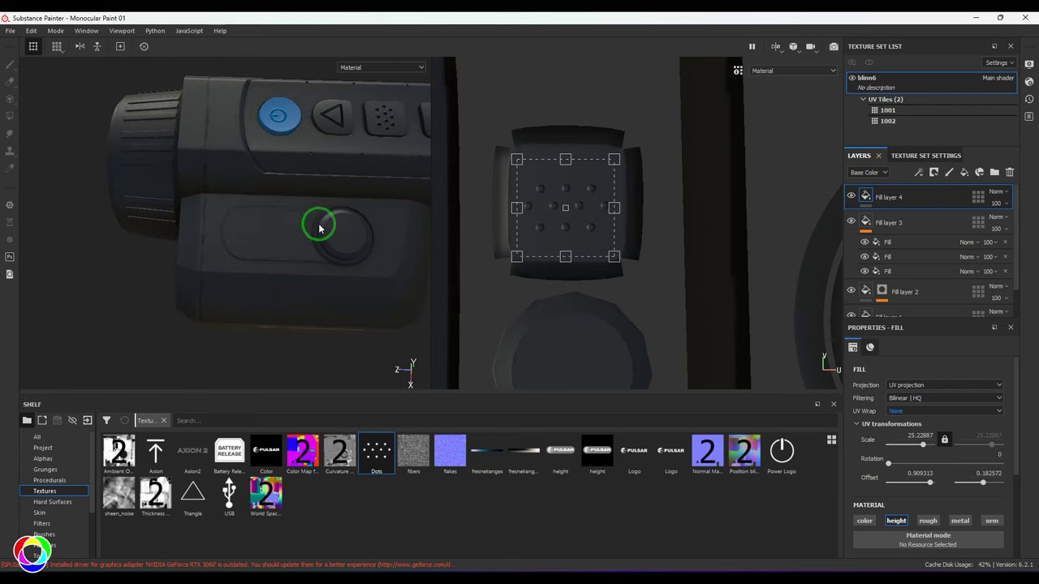
Step: Add a fill effect to the mask of Fill layer 2
left_click(925, 292)
left_click_drag(341, 186, 295, 272, "alt")
left_click(882, 290)
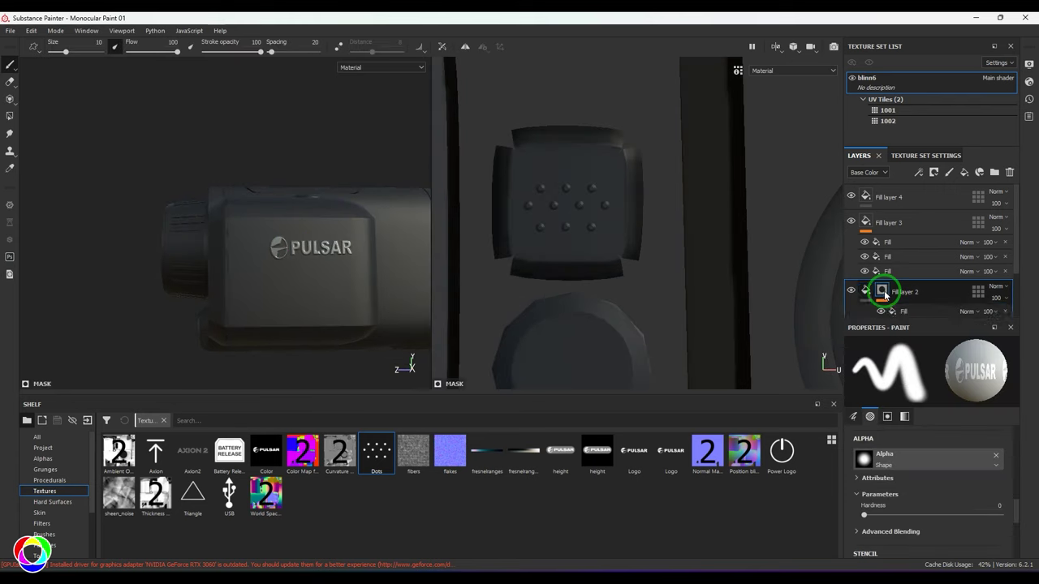
scroll(923, 270, "down", 2)
left_click(918, 173)
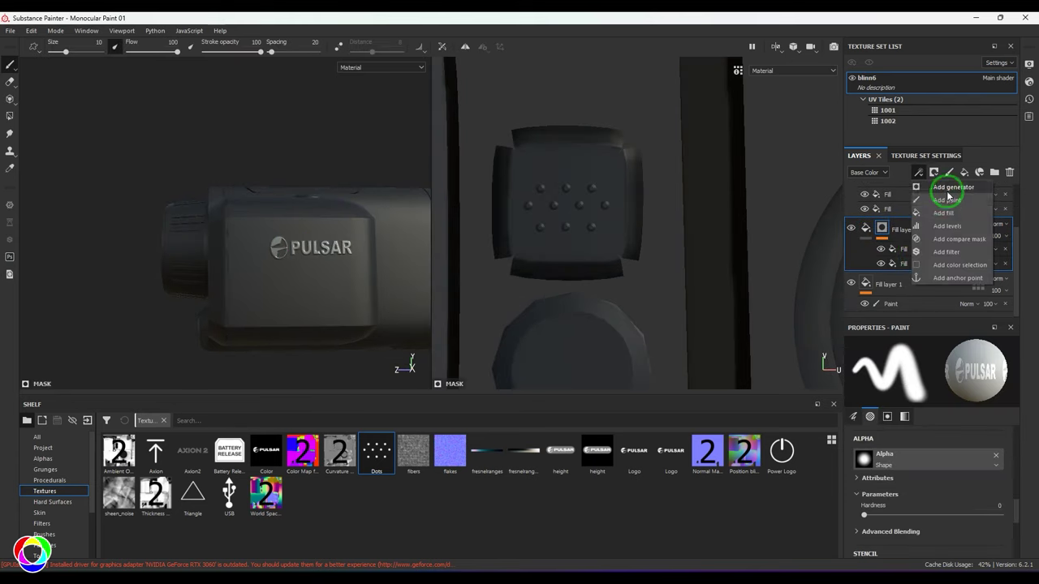
left_click(946, 207)
Step: Assign the Axion2 texture to the new mask fill's grayscale
left_click_drag(309, 235, 349, 308, "alt")
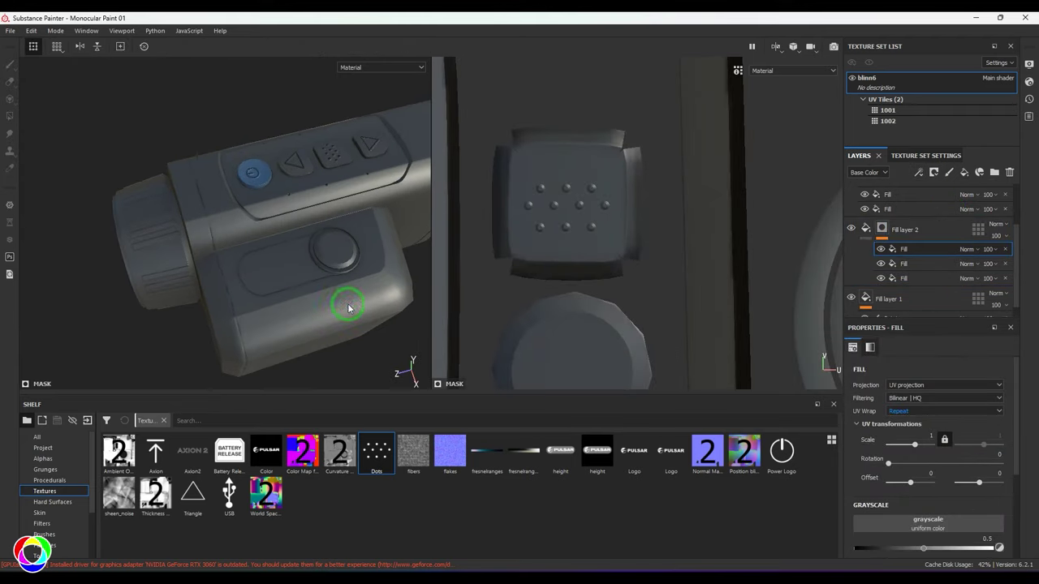
scroll(941, 422, "down", 2)
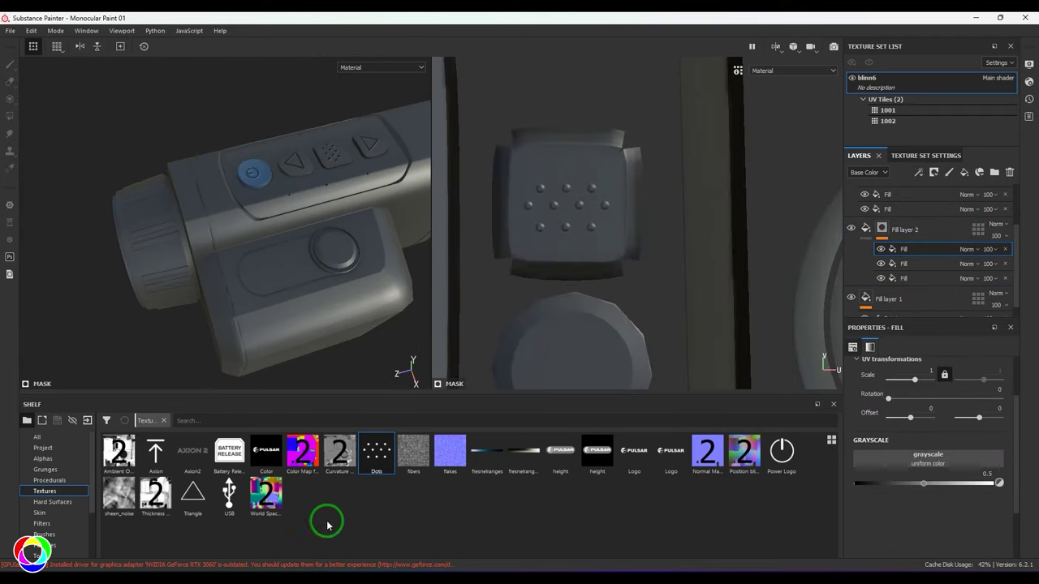
left_click(194, 461)
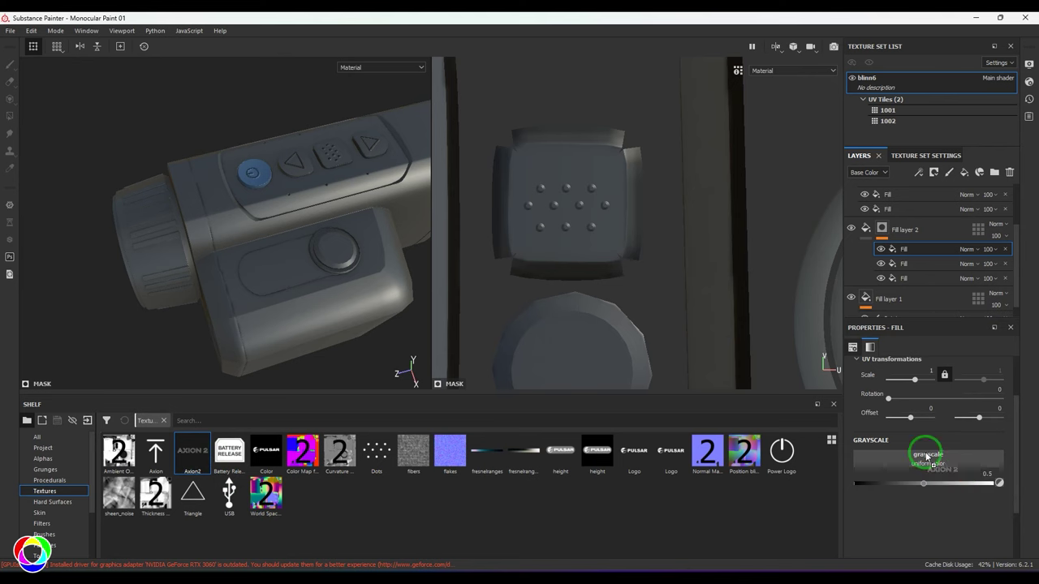
left_click_drag(926, 456, 927, 457)
Step: Shrink the Axion2 mask fill to a scale of about 2.05 and set its UV Wrap to None
scroll(644, 226, "down", 10)
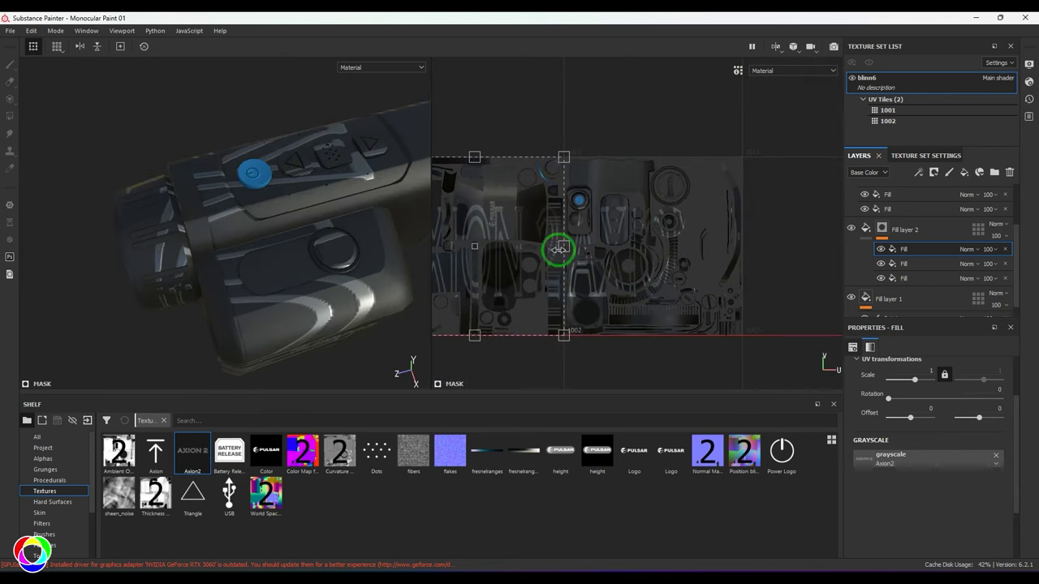
scroll(588, 262, "down", 2)
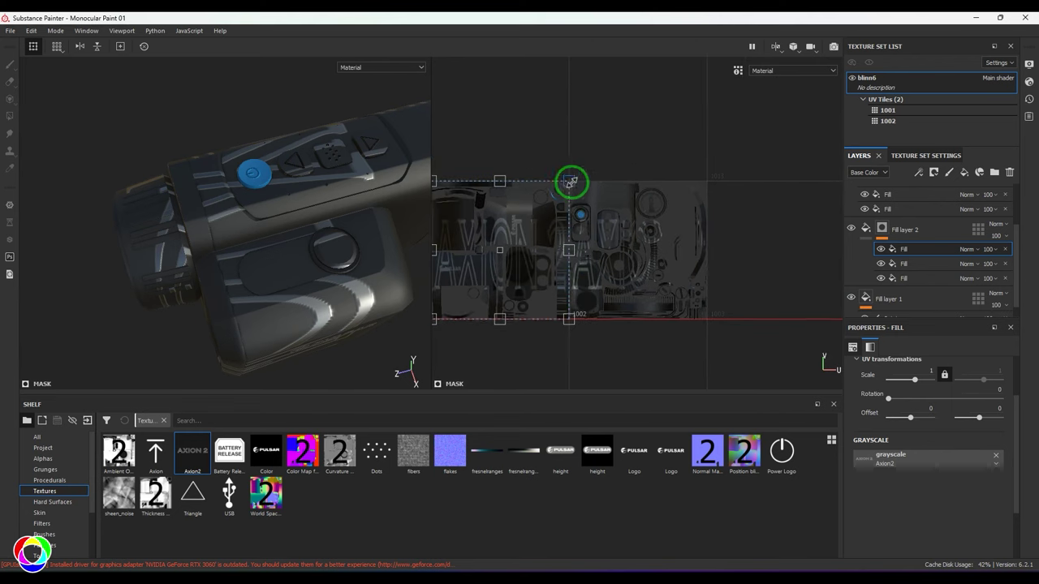
left_click_drag(570, 182, 446, 238)
scroll(913, 422, "up", 2)
left_click(915, 412)
left_click(912, 425)
Step: Move the Axion 2 lettering over the side panel's UV island in tile 1001 and shrink it to a scale of about 5.14
middle_click_drag(529, 260, 618, 259, "alt")
scroll(595, 262, "up", 6)
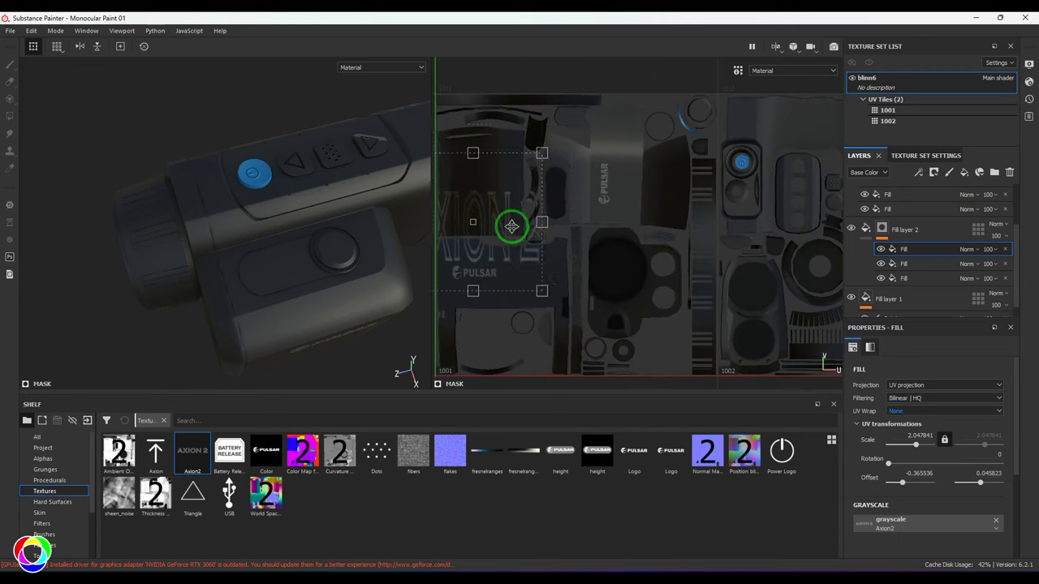
left_click_drag(511, 226, 544, 130)
key("shift")
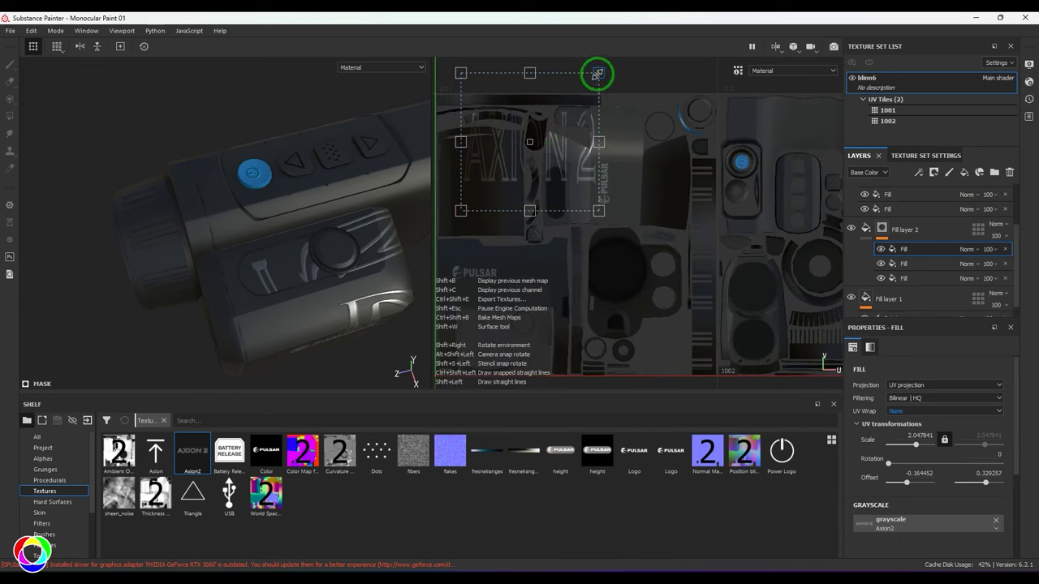
left_click_drag(599, 73, 578, 128)
scroll(578, 129, "up", 8)
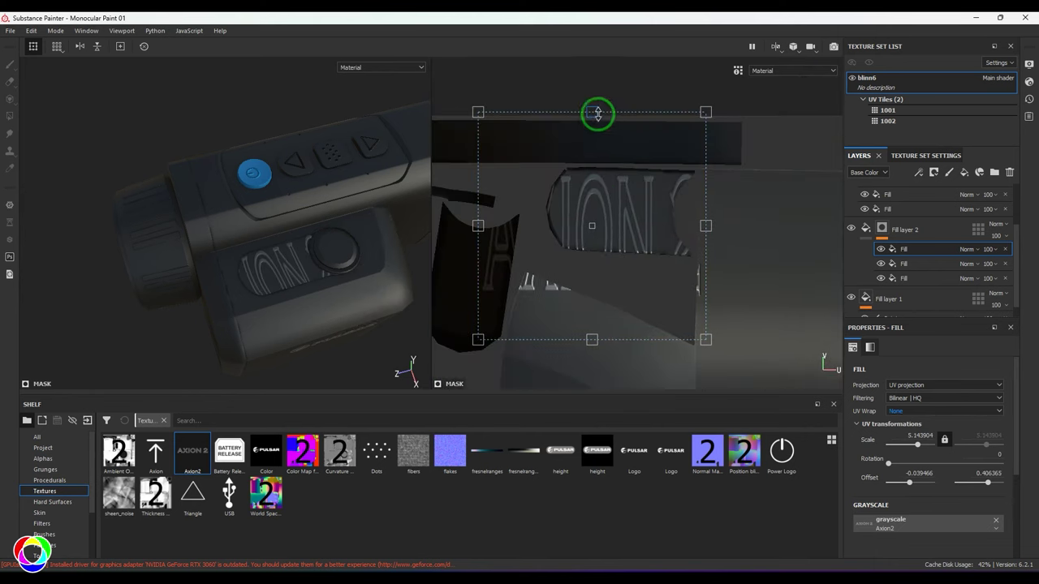
Step: Fit the Axion 2 lettering onto the panel beside the round knob, at a scale of about 10.8 by 34 and rotation about 357 degrees
left_click_drag(597, 114, 582, 269)
left_click_drag(570, 309, 654, 208)
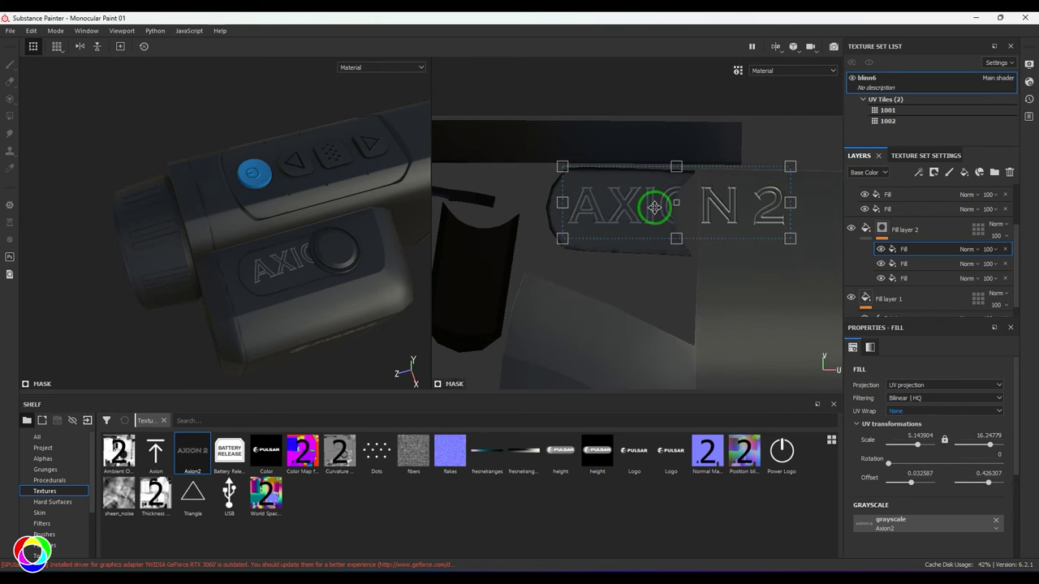
left_click_drag(793, 165, 640, 204)
left_click_drag(689, 179, 701, 178)
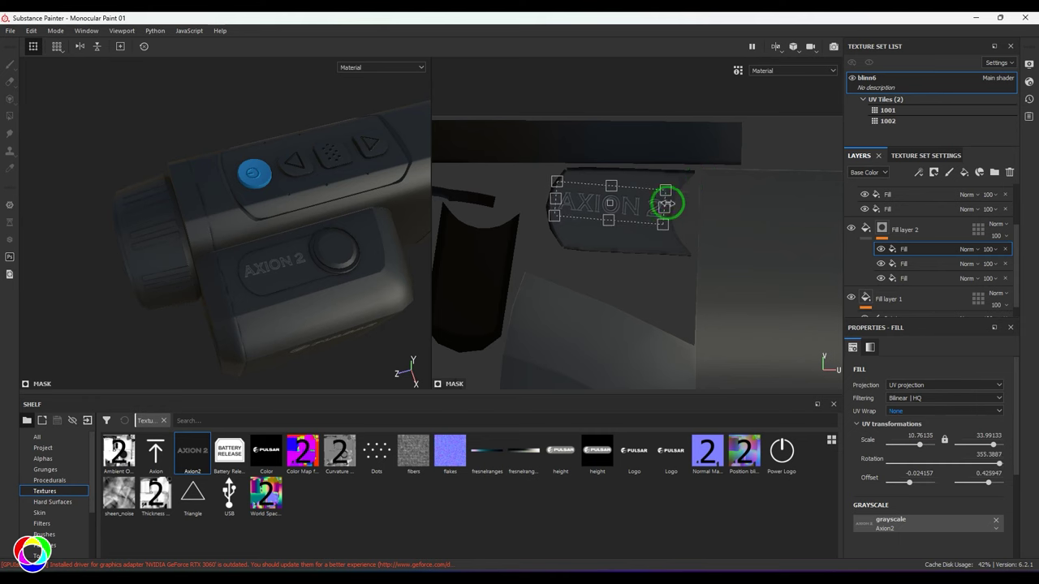
left_click_drag(626, 208, 632, 209)
left_click_drag(682, 183, 688, 171)
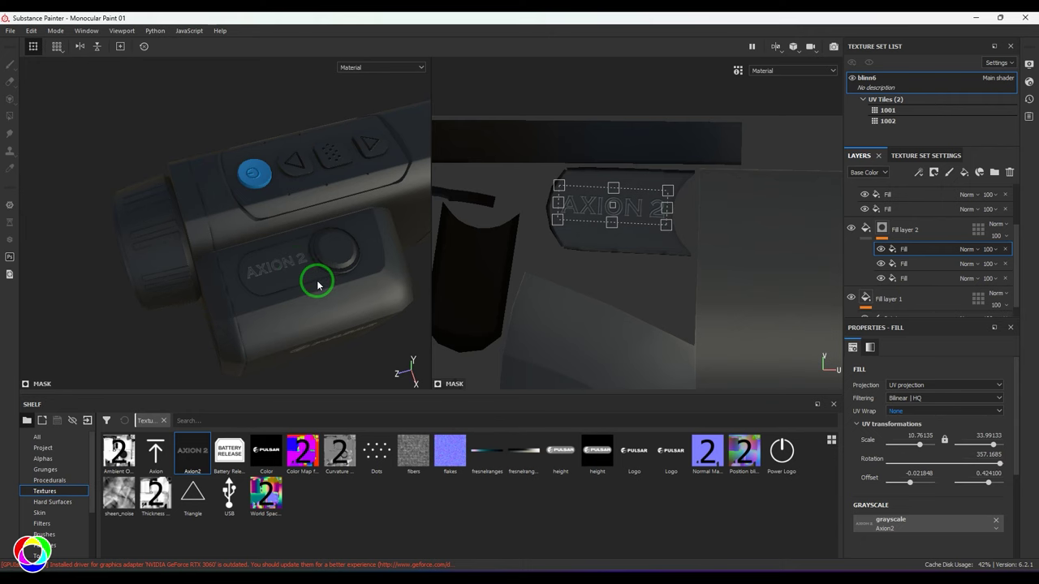
Step: Preview the whole monocular in an Iray render from the logo side, and return to painting mode
left_click_drag(166, 217, 622, 103, "alt")
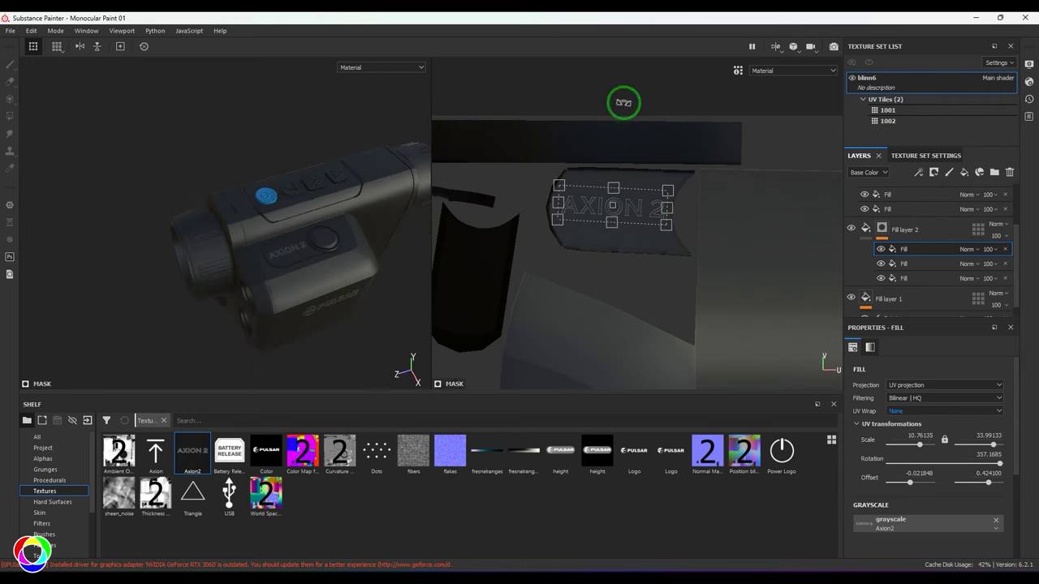
left_click(775, 47)
left_click(790, 76)
left_click_drag(476, 193, 532, 265, "alt")
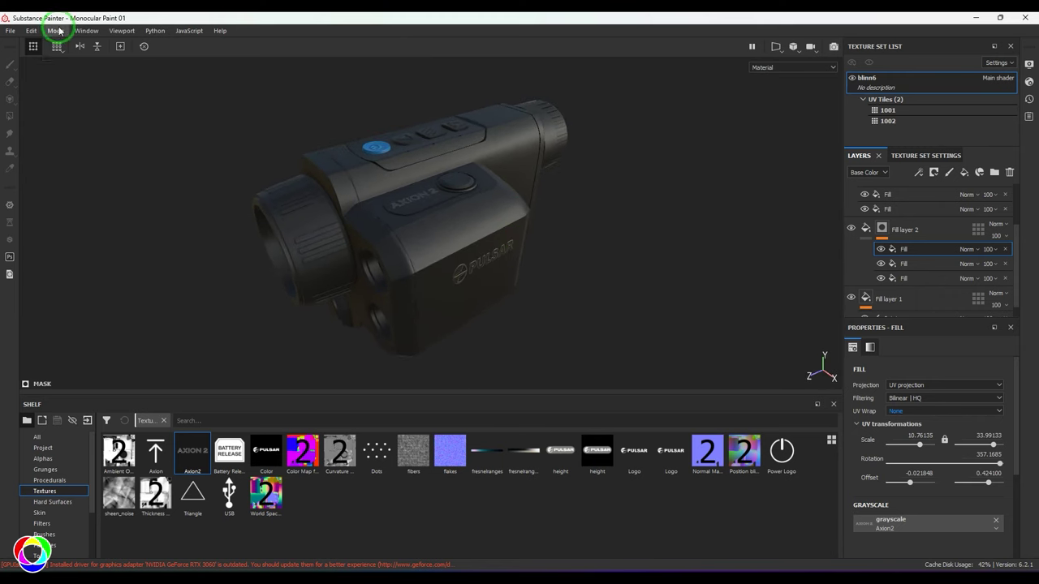
key("F10")
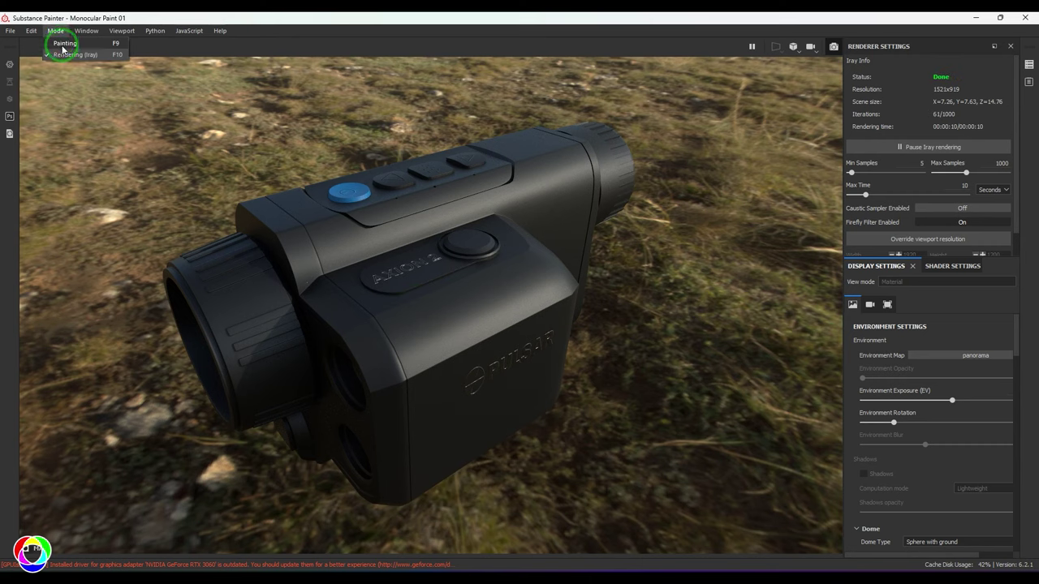
left_click(64, 44)
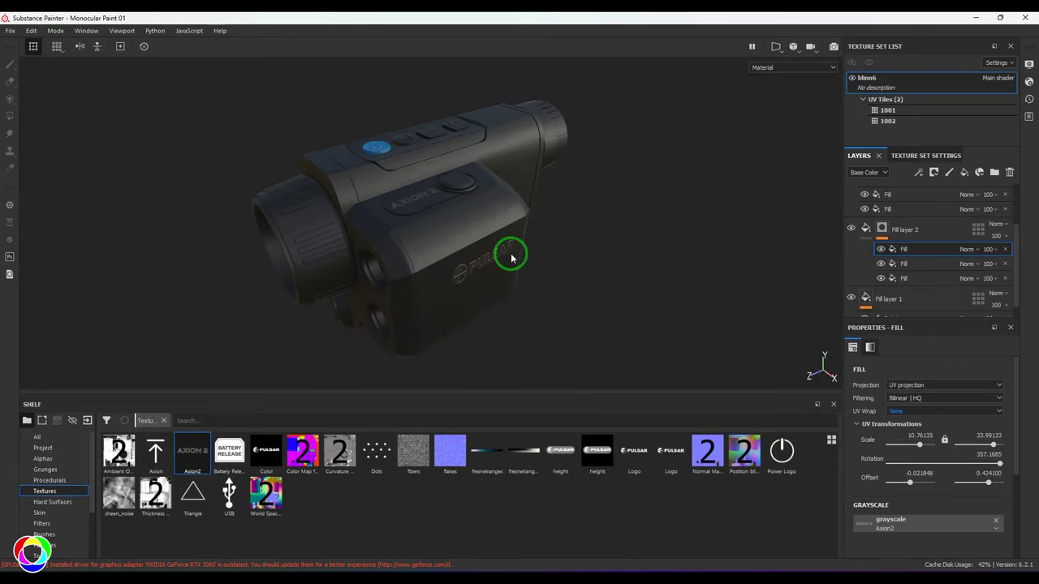
Step: Add another fill to the mask of Fill layer 2 for lettering on the opposite side of the body
left_click_drag(564, 231, 574, 176, "alt")
right_click_drag(401, 191, 575, 284, "alt")
right_click_drag(648, 302, 584, 313, "shift")
middle_click_drag(622, 319, 625, 281, "alt")
right_click_drag(624, 281, 666, 321, "alt")
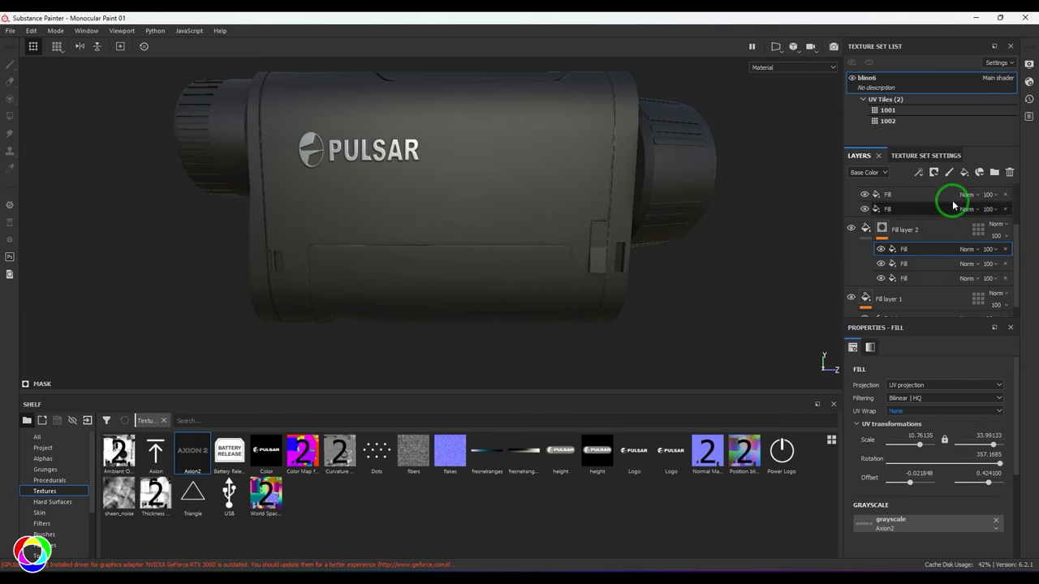
left_click(965, 174)
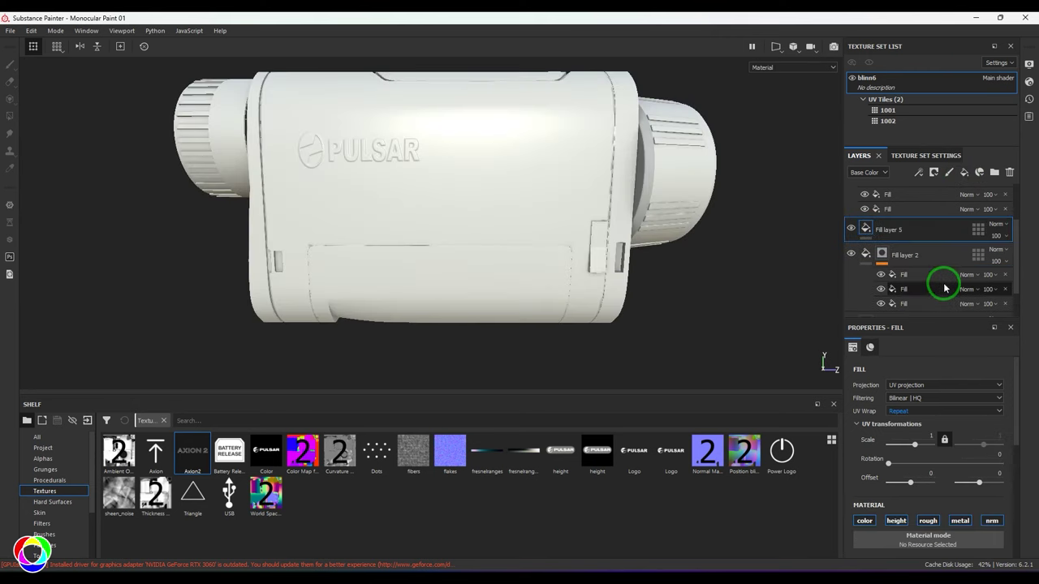
key("ctrl+z")
left_click(881, 228)
left_click(919, 173)
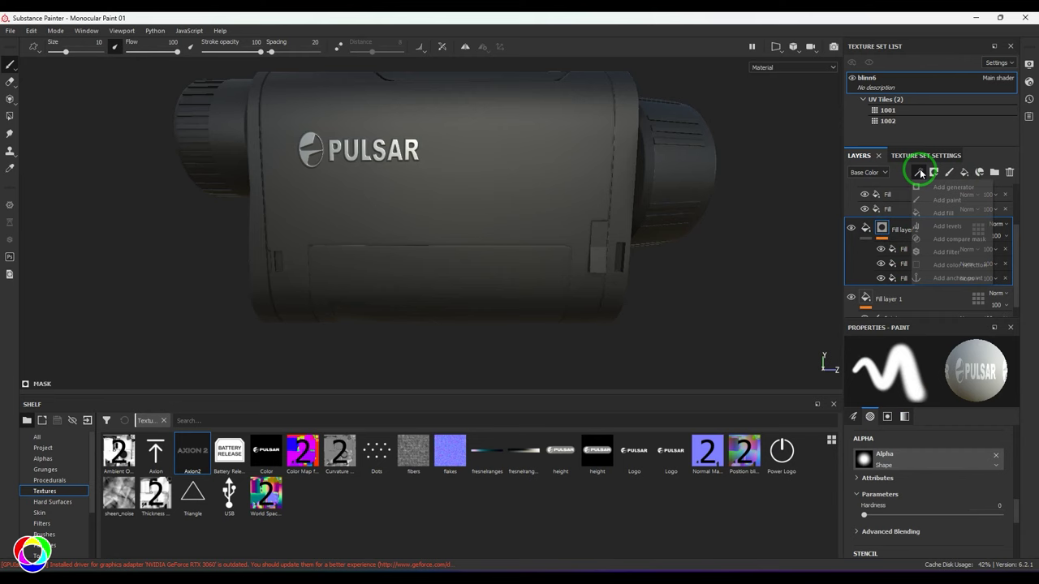
left_click(945, 229)
Step: Set the new mask fill's UV Wrap to None and assign the Axion2 texture to its grayscale
left_click(862, 503)
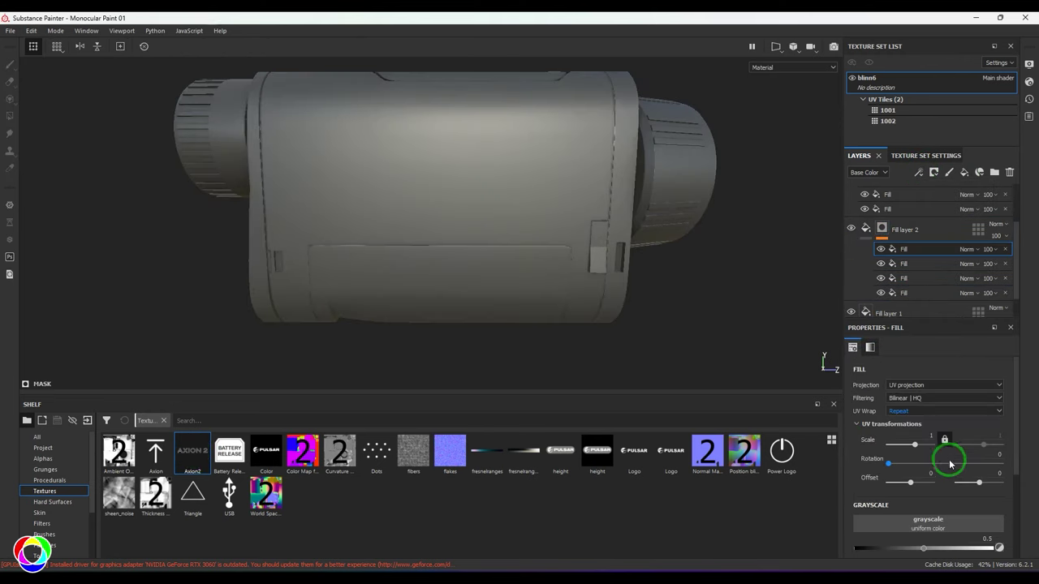
left_click(923, 411)
left_click(920, 422)
scroll(923, 472, "down", 2)
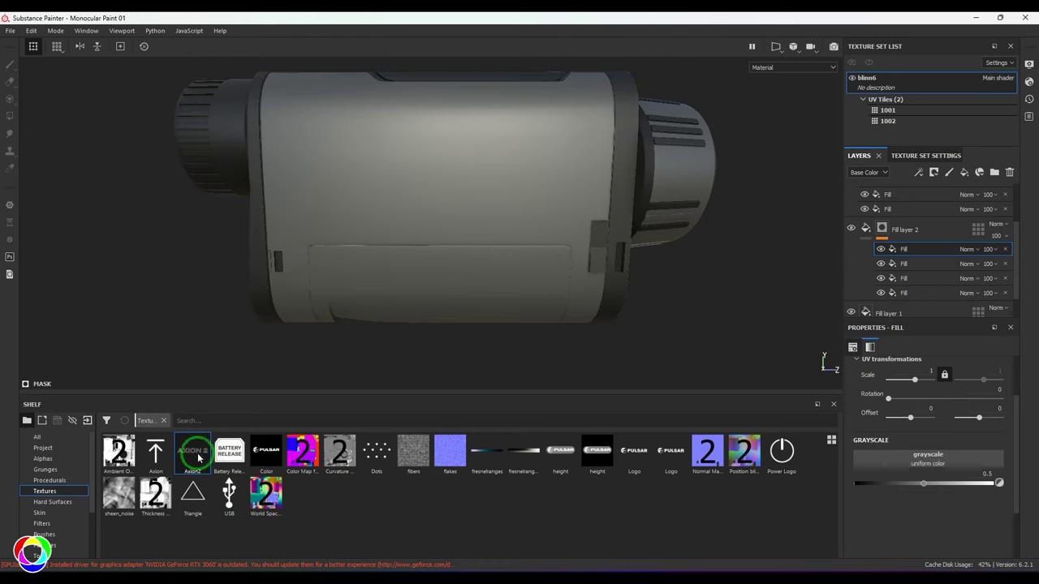
left_click_drag(936, 465, 933, 457)
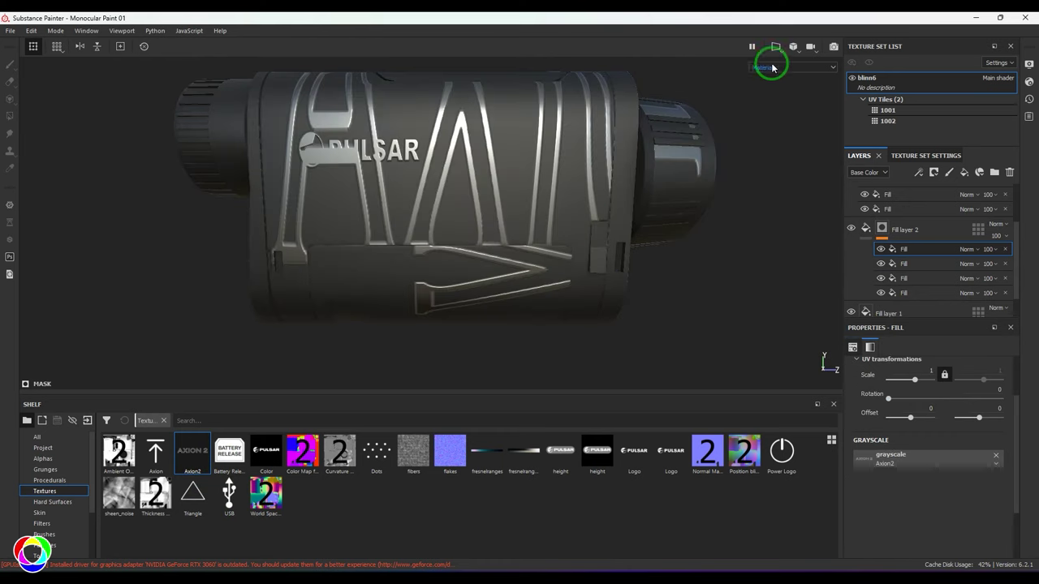
Step: Shrink the Axion 2 lettering to a scale of about 4.6 by 10.4 and place it below the Pulsar logo on the side body
key("F1")
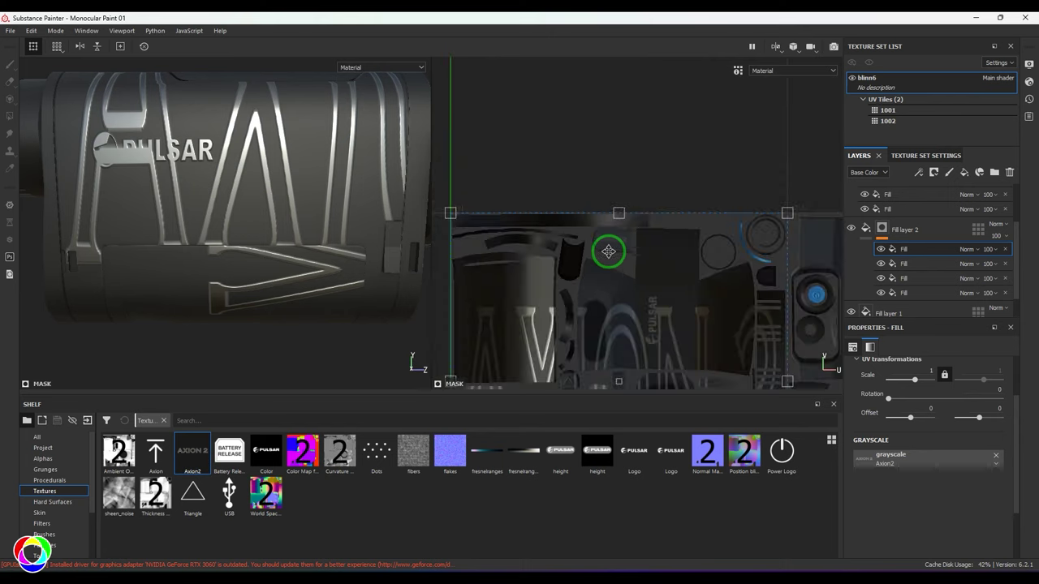
scroll(609, 252, "down", 4)
left_click_drag(665, 240, 593, 313)
scroll(592, 313, "up", 1)
scroll(593, 314, "up", 3)
left_click_drag(575, 254, 598, 324)
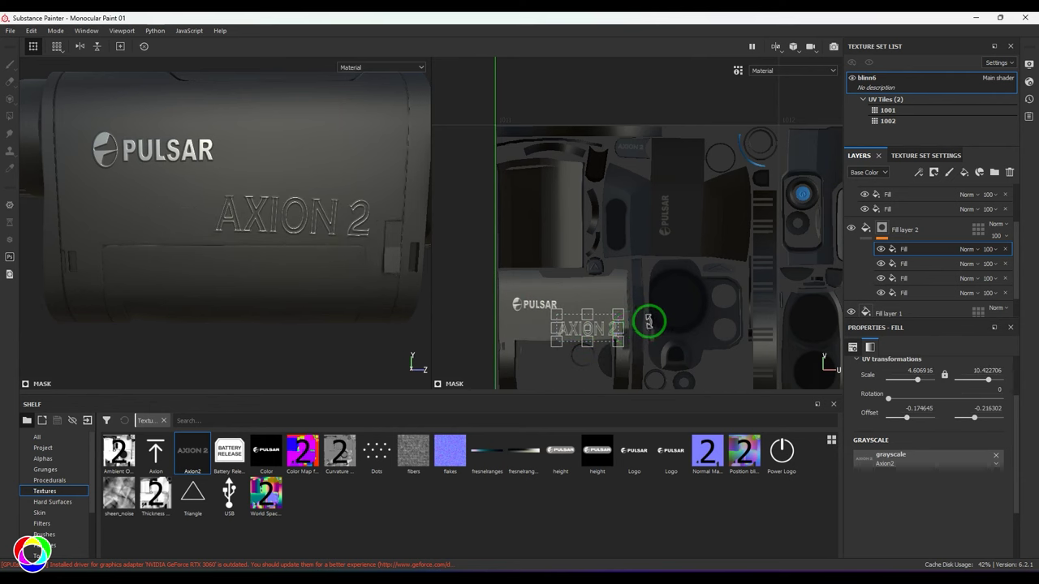
Step: Shrink the Axion 2 lettering further on the side body's UV island and check the model from the other side
scroll(649, 322, "up", 5)
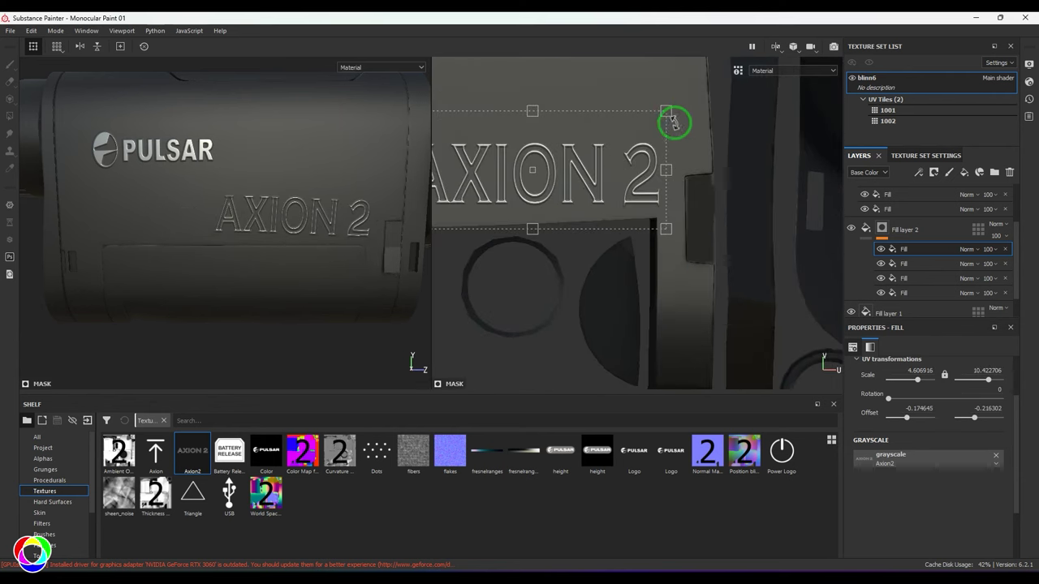
left_click_drag(670, 120, 634, 187)
scroll(158, 204, "down", 3)
mouse_move(158, 204)
left_mouse_down("alt")
mouse_move(102, 184)
mouse_move(152, 207)
left_mouse_up("alt")
mouse_move(286, 233)
left_mouse_down("alt")
mouse_move(298, 224)
mouse_move(291, 220)
left_mouse_up("alt")
Step: Add a fill layer above Fill layer 3 and switch off its color, roughness and metallic channels
left_click(952, 188)
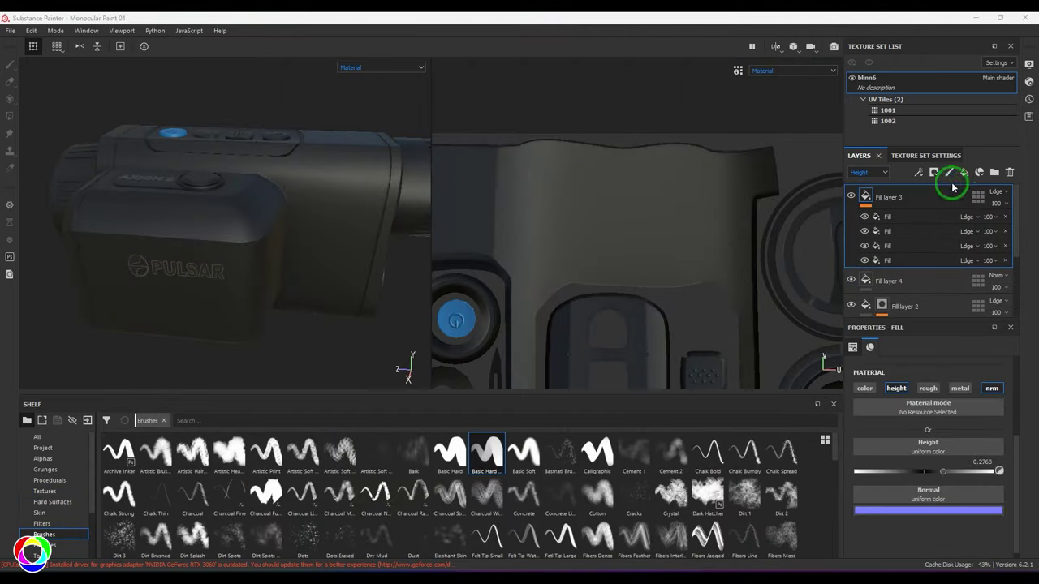
left_click(965, 173)
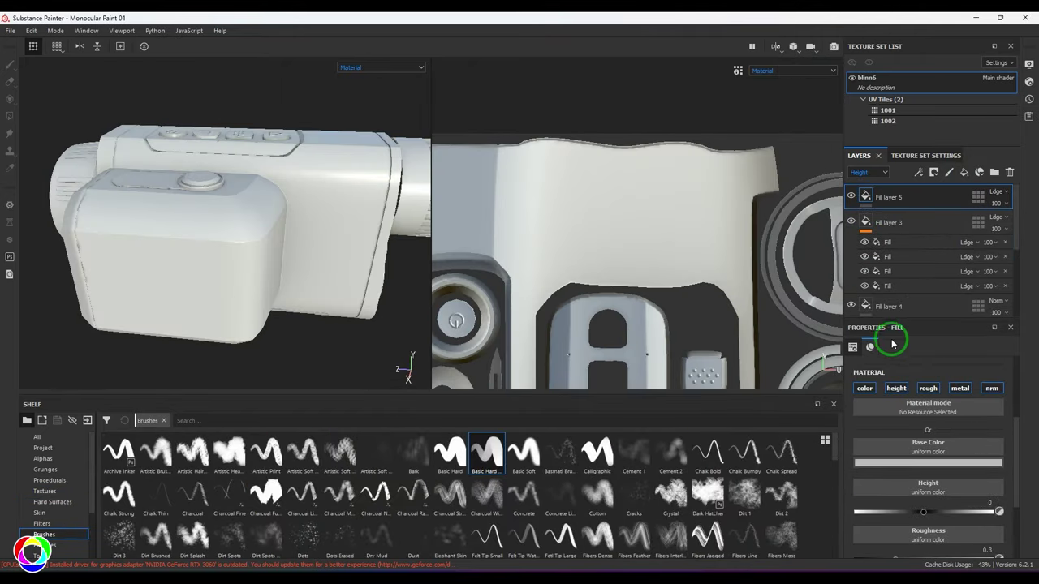
left_click(865, 388)
left_click(928, 389)
left_click(958, 389)
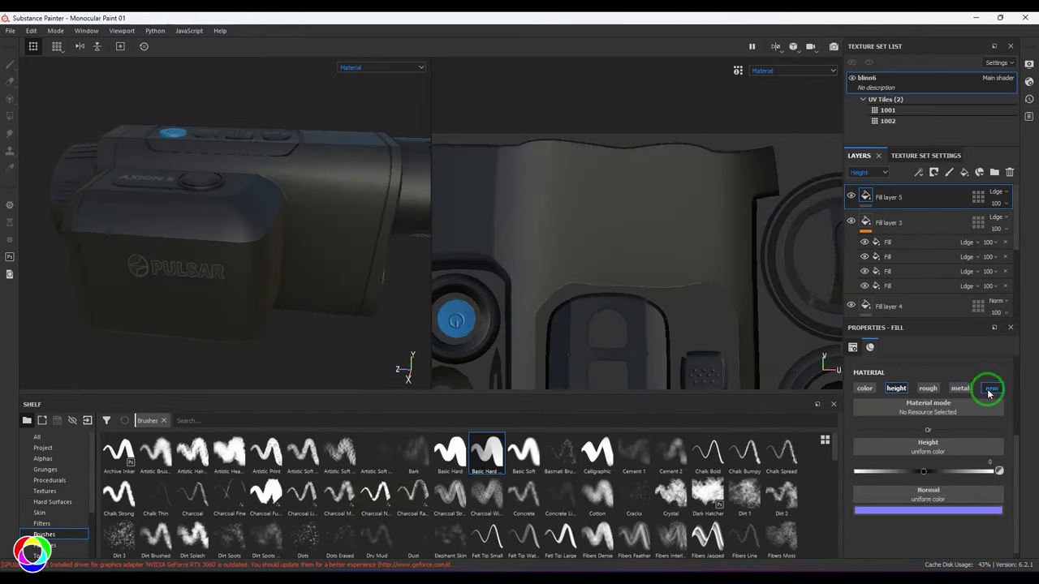
Step: Leave only the height channel active on Fill layer 5 and assign the Circles procedural to it
left_click(198, 542)
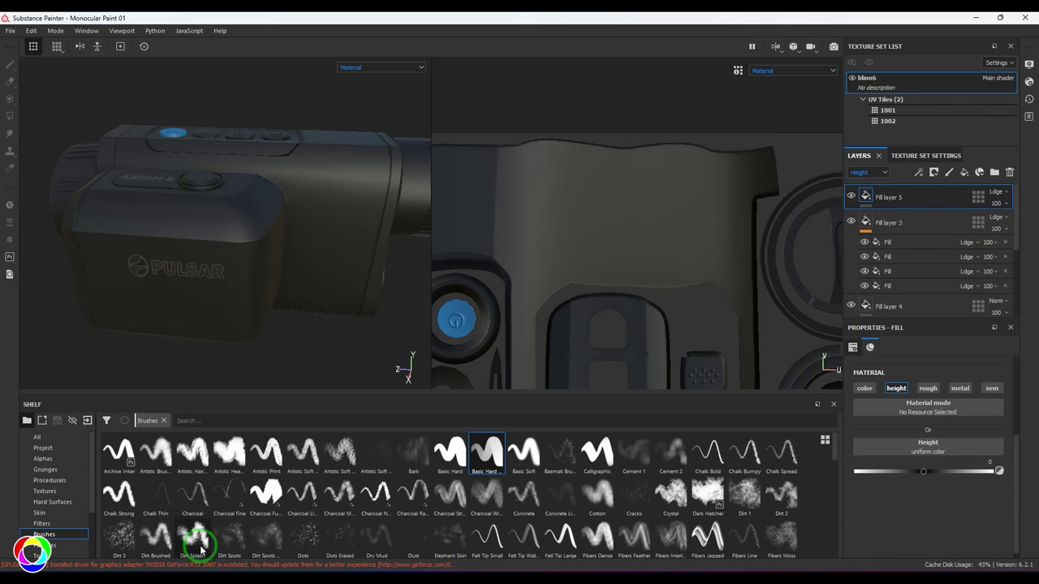
left_click(59, 485)
left_click(195, 491)
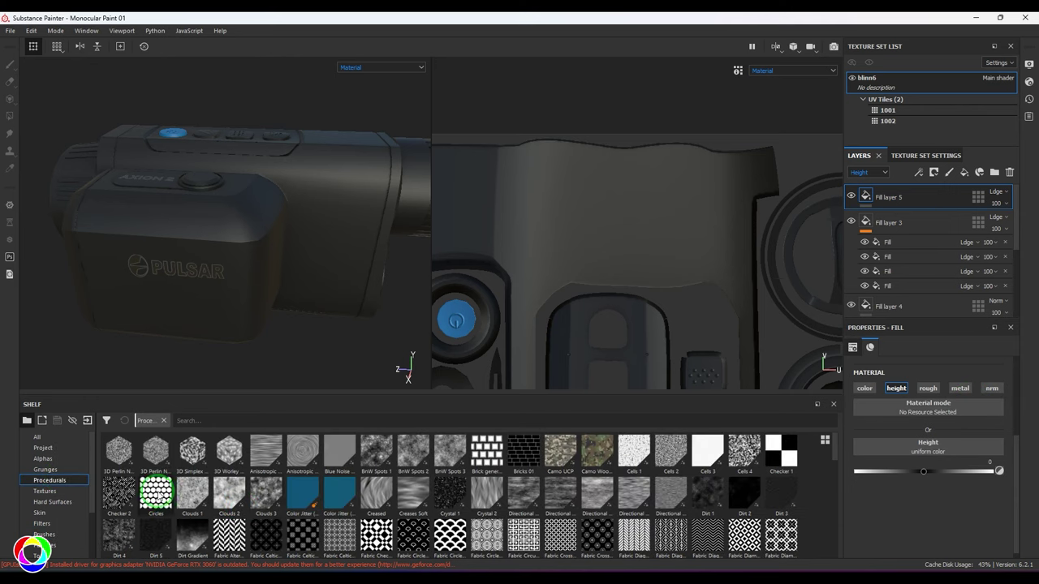
left_click_drag(828, 491, 897, 441)
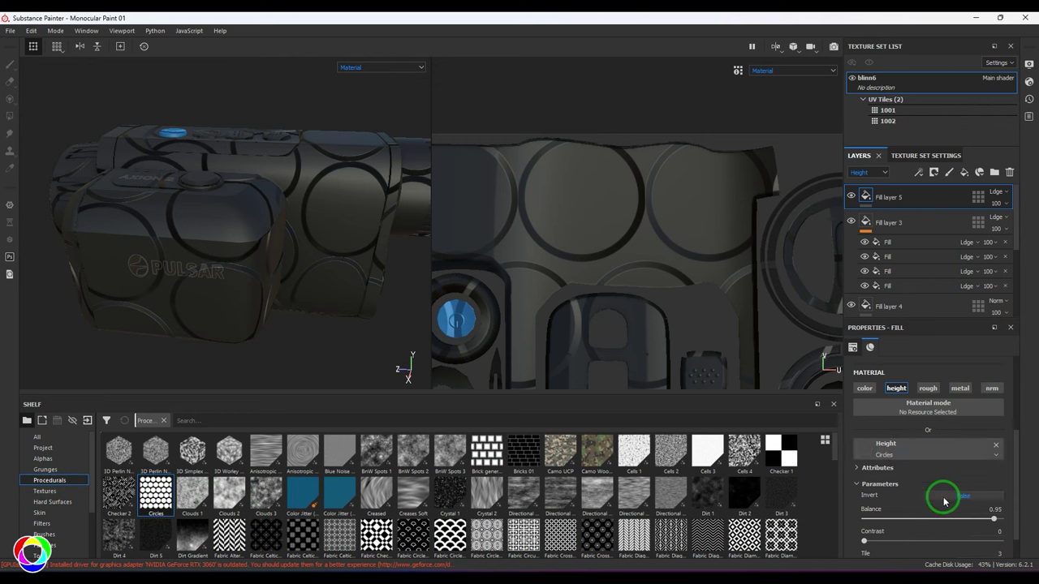
Step: Invert the Circles pattern, set its Tile to 16, and lower Fill layer 5's height opacity to 16
mouse_move(971, 521)
left_mouse_down()
mouse_move(913, 520)
mouse_move(962, 524)
left_mouse_up()
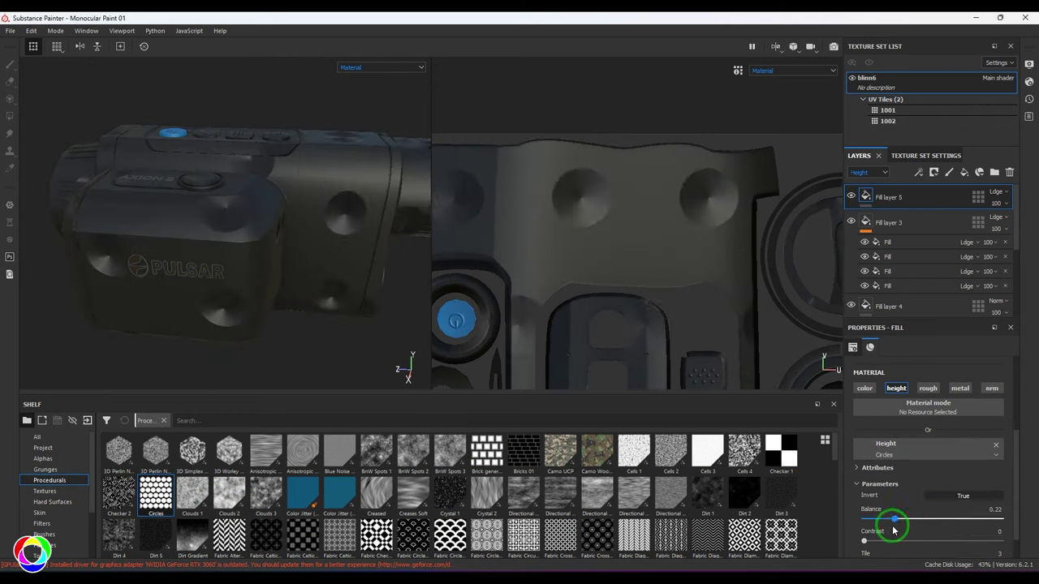
scroll(895, 528, "down", 1)
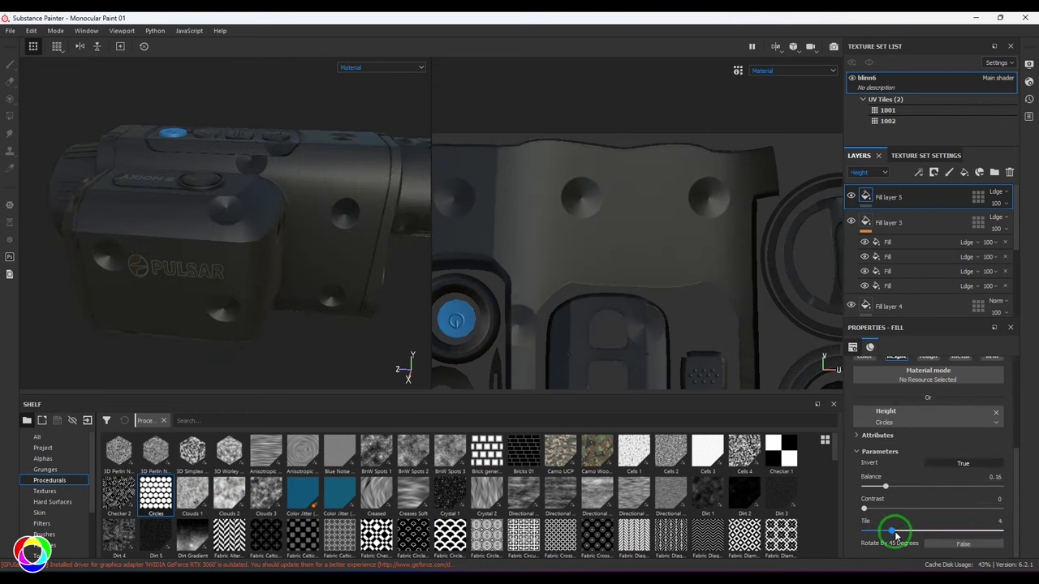
left_click_drag(911, 485, 930, 479)
left_click_drag(993, 204, 990, 228)
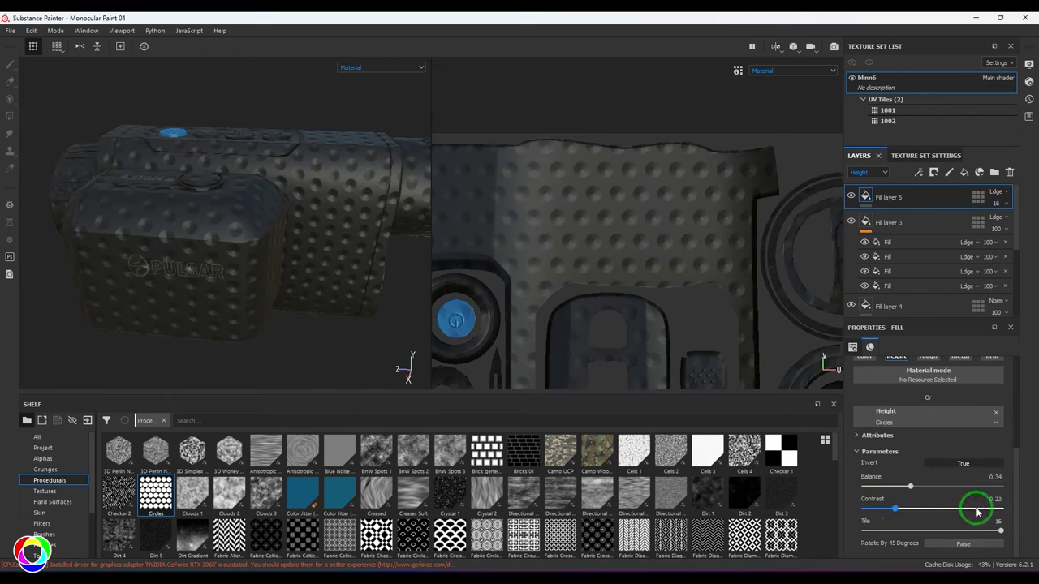
Step: Set the Circles pattern's Contrast to 0.75, Balance to 0.31 and Tile to 32
mouse_move(977, 512)
left_mouse_down()
mouse_move(876, 510)
mouse_move(966, 517)
left_mouse_up()
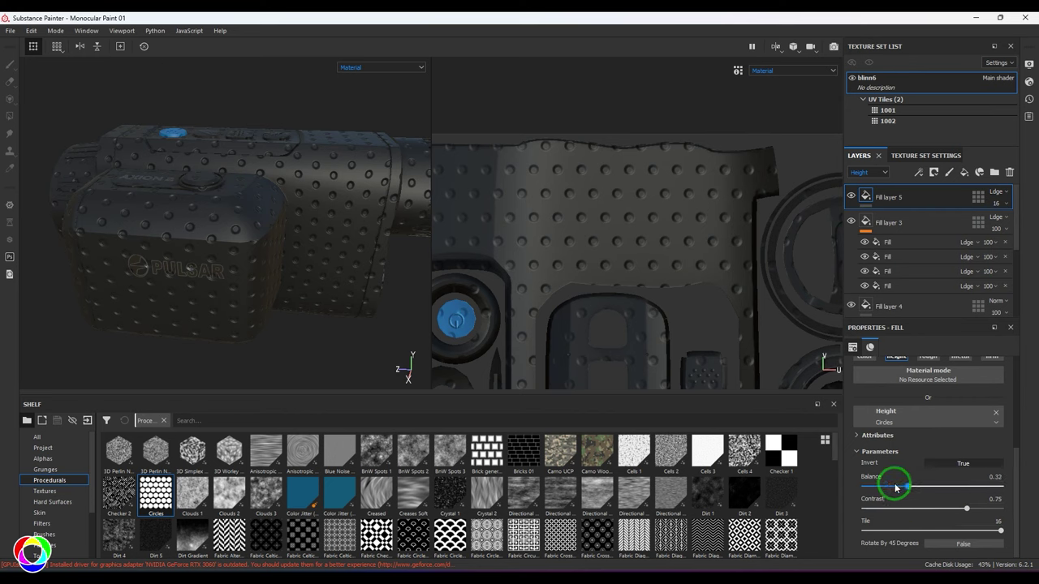
left_click_drag(897, 487, 907, 490)
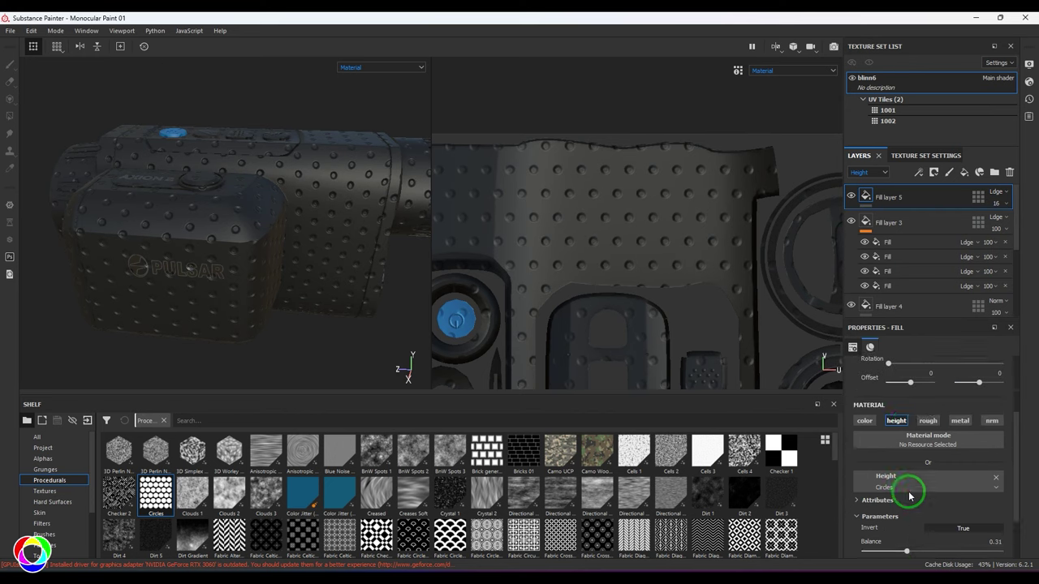
scroll(906, 489, "up", 3)
left_click(932, 414)
scroll(926, 487, "down", 3)
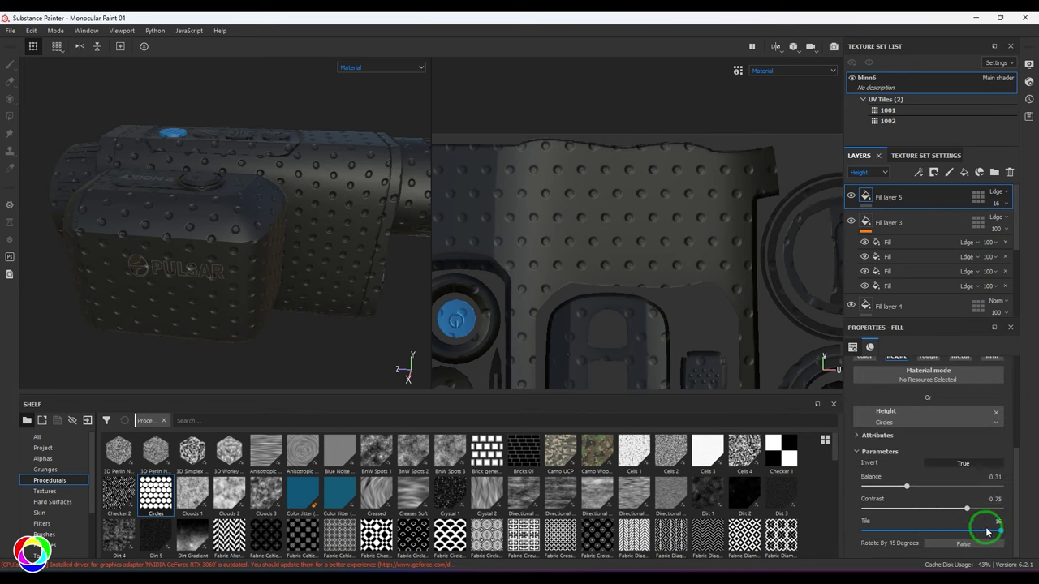
left_click(1015, 542)
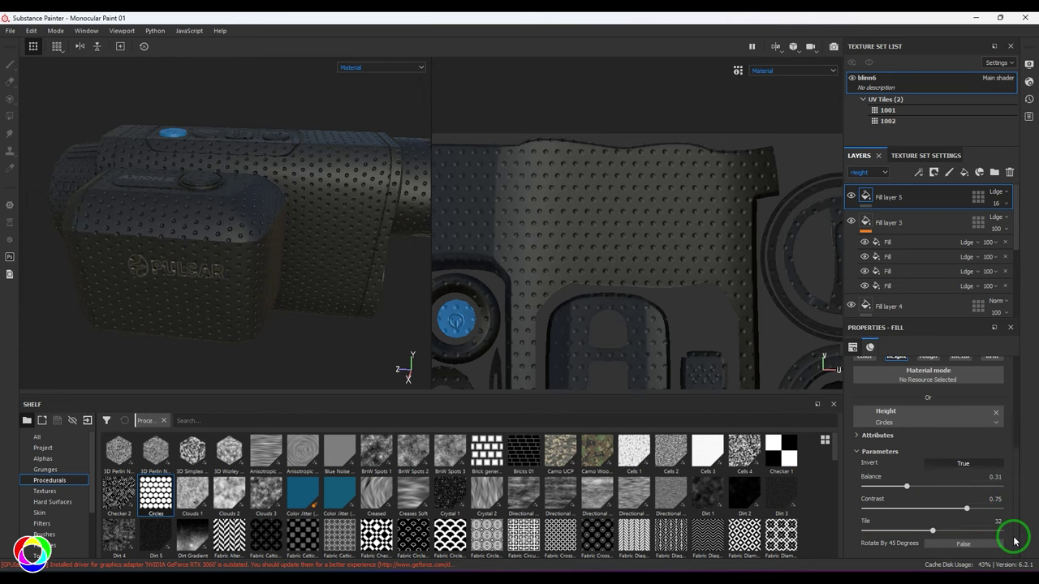
Step: Add a black mask to Fill layer 5 and add a paint effect to that mask
left_click(865, 197)
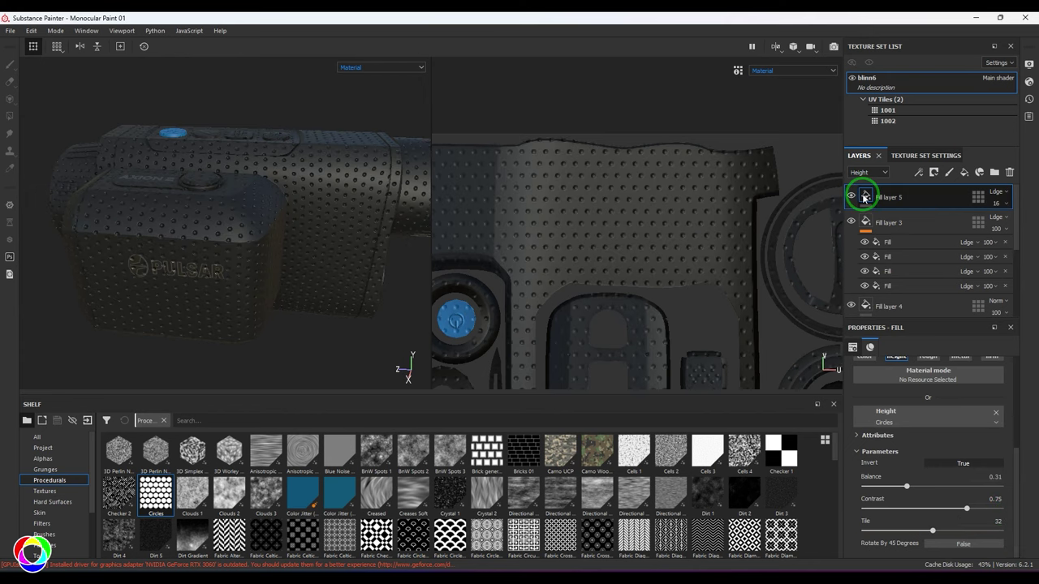
left_click(918, 172)
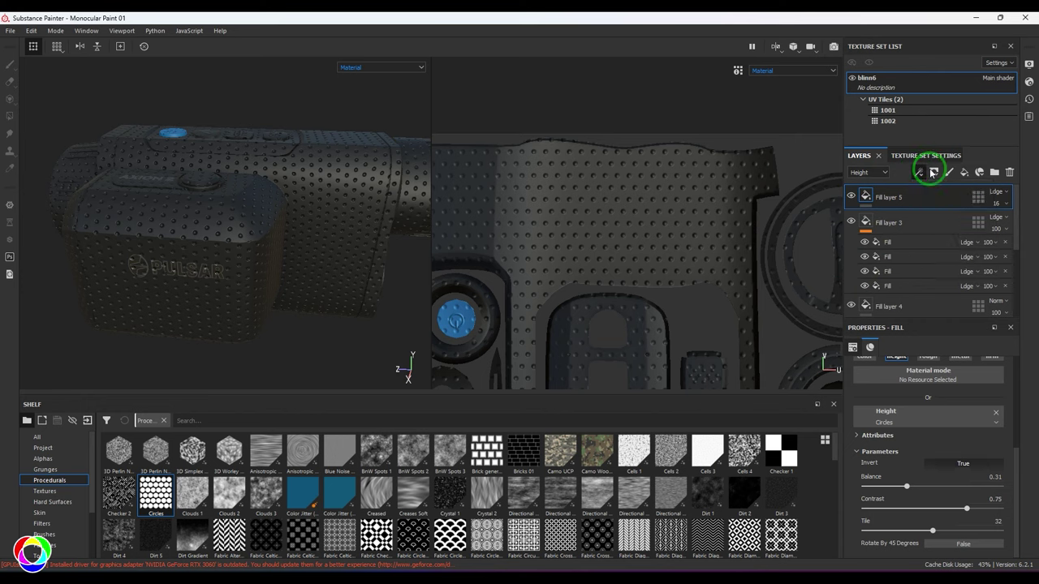
left_click(933, 173)
left_click(947, 198)
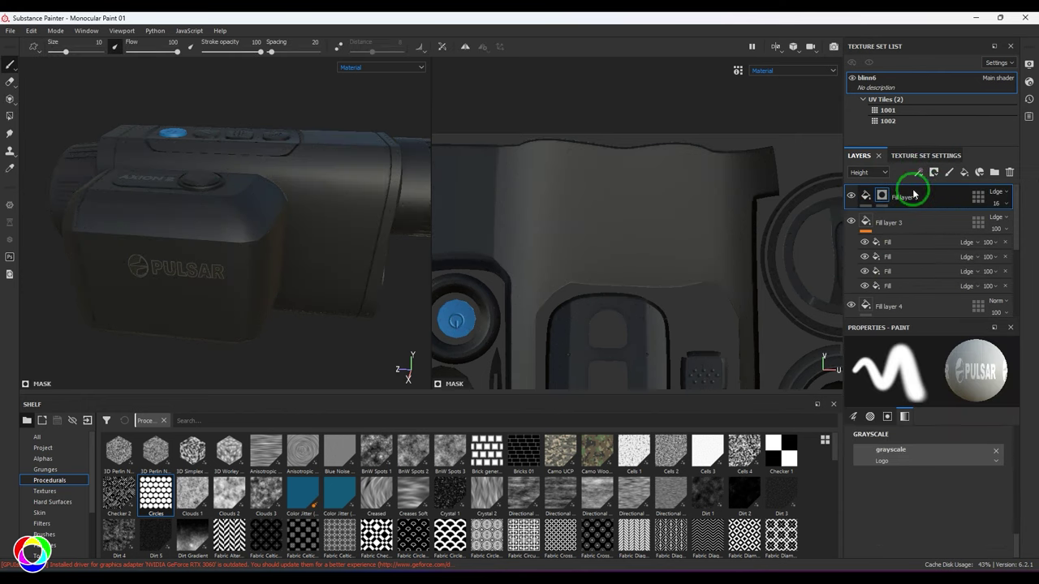
left_click(919, 172)
left_click(941, 200)
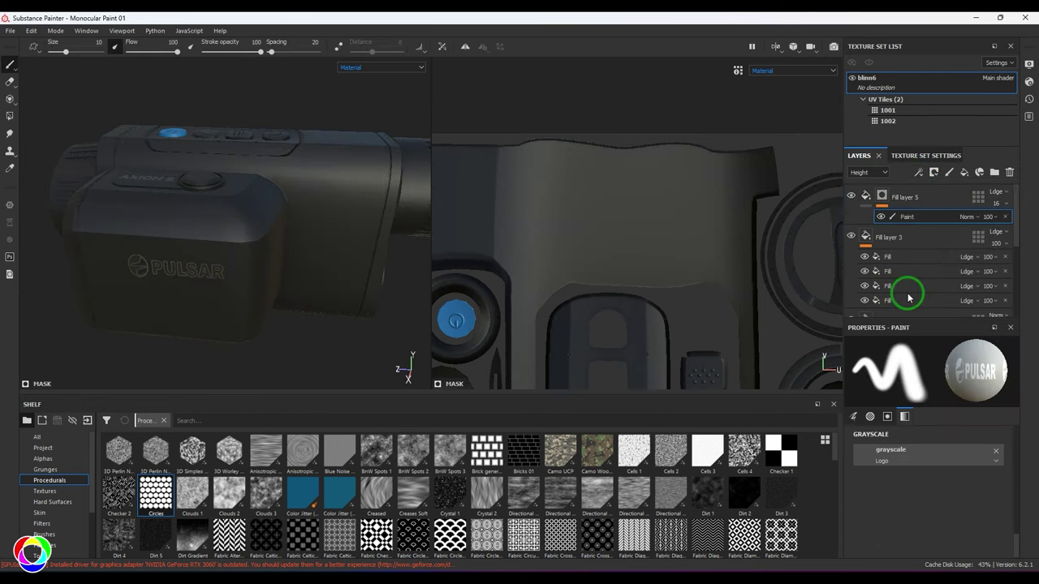
Step: Replace the brush's Logo grayscale with white and paint a rectangular grip patch into the mask on the body side, using the Basic Hard brush
double_click(916, 218)
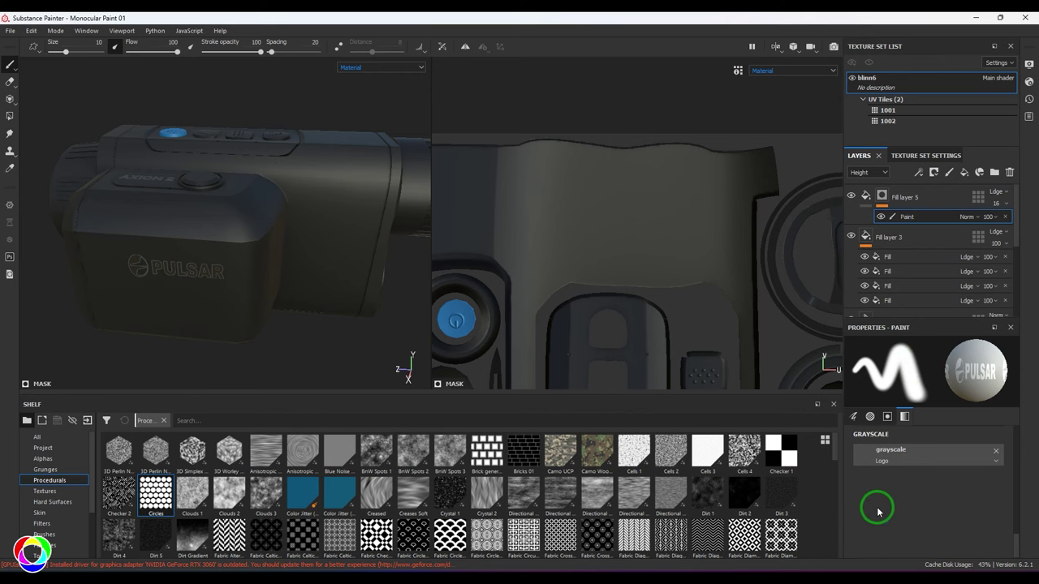
left_click(996, 451)
left_click(45, 458)
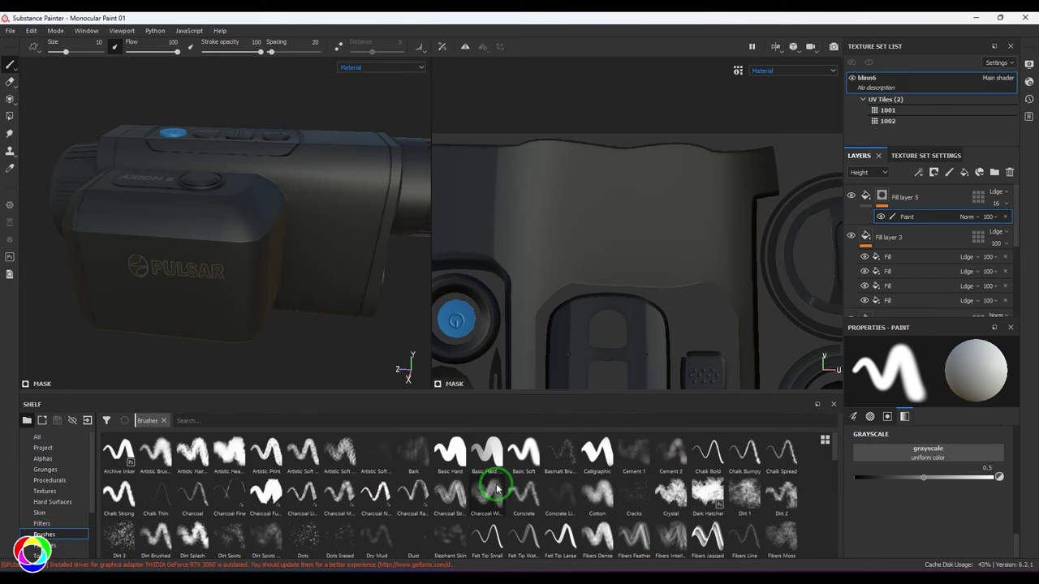
left_click(451, 453)
mouse_move(329, 185)
left_mouse_down()
mouse_move(330, 268)
mouse_move(316, 235)
left_mouse_up()
right_click_drag(316, 234, 397, 288, "alt")
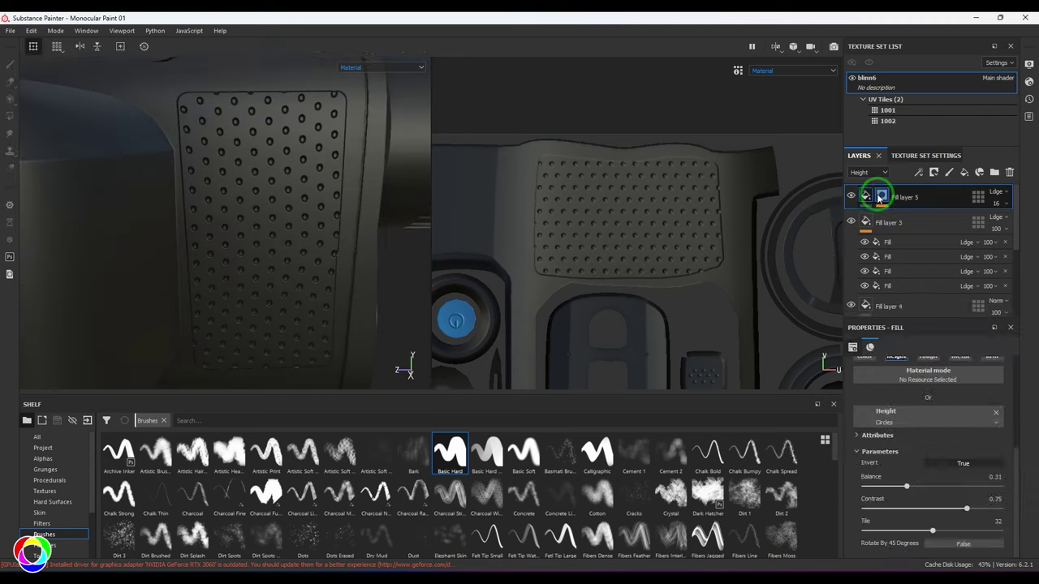
Step: Set the height blending mode of Fill layer 5 to Normal
left_click(926, 216)
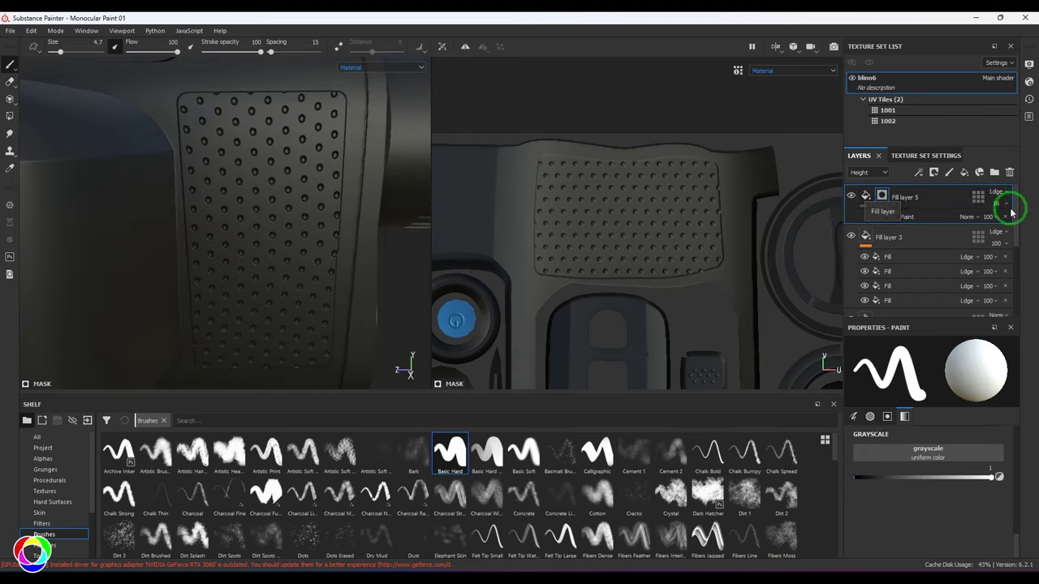
left_click(997, 199)
left_click(995, 202)
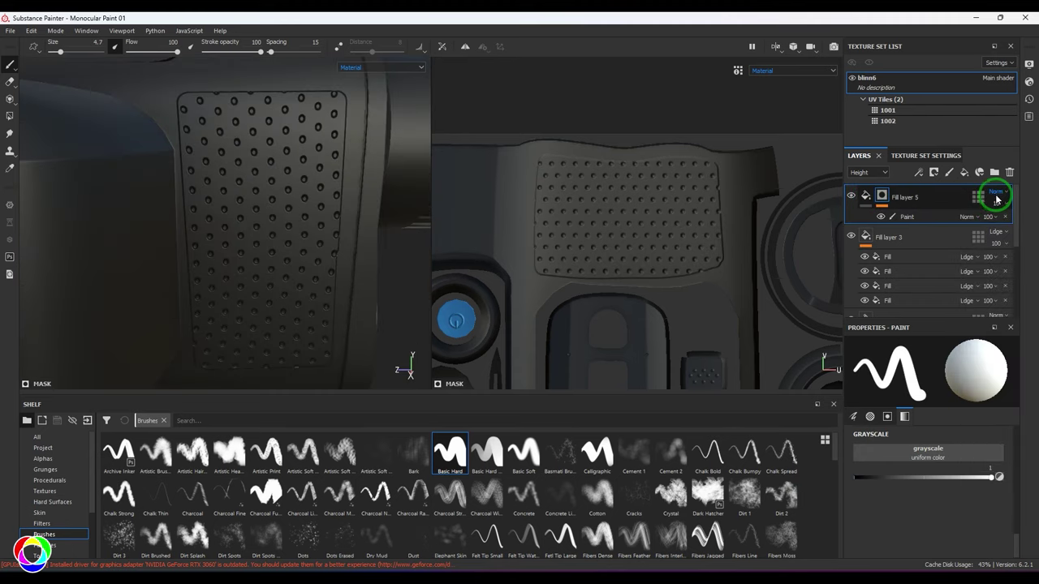
Step: Set the height blending mode of Fill layer 5 to Multiply and extend the painted grip patch along its upper edge
scroll(996, 198, "down", 3)
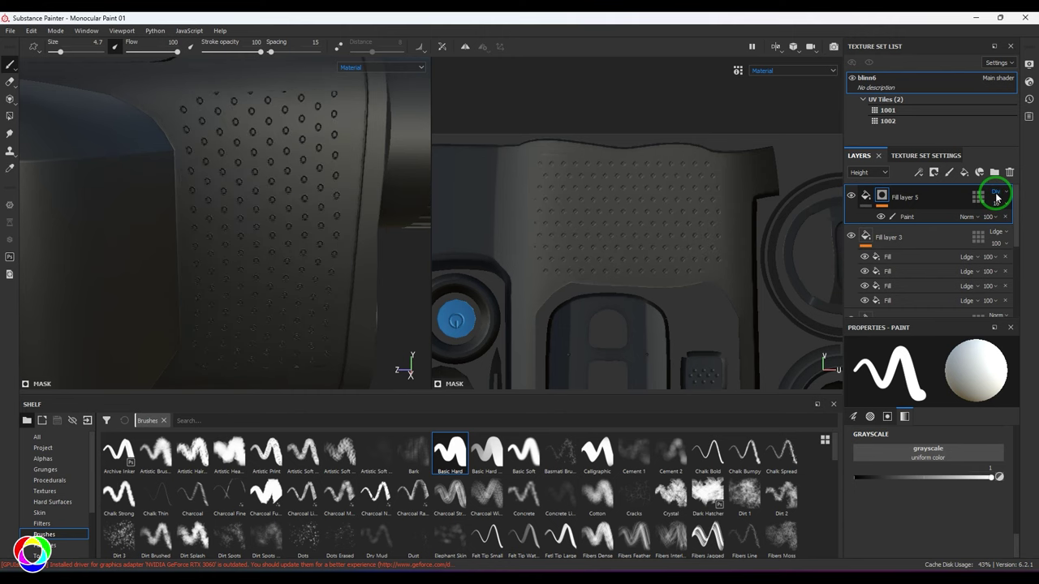
left_click_drag(364, 233, 278, 149, "alt")
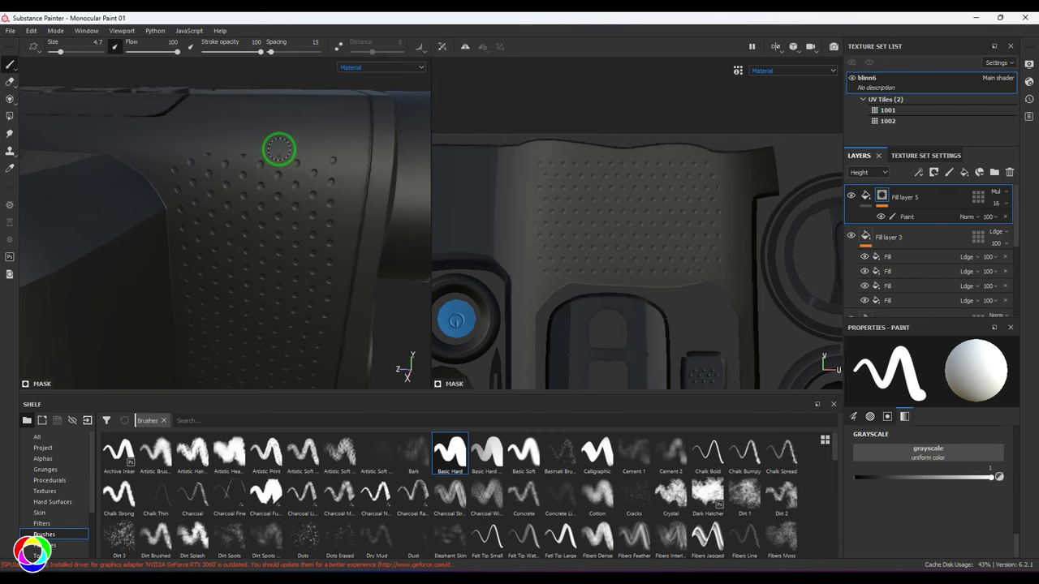
left_click(893, 221)
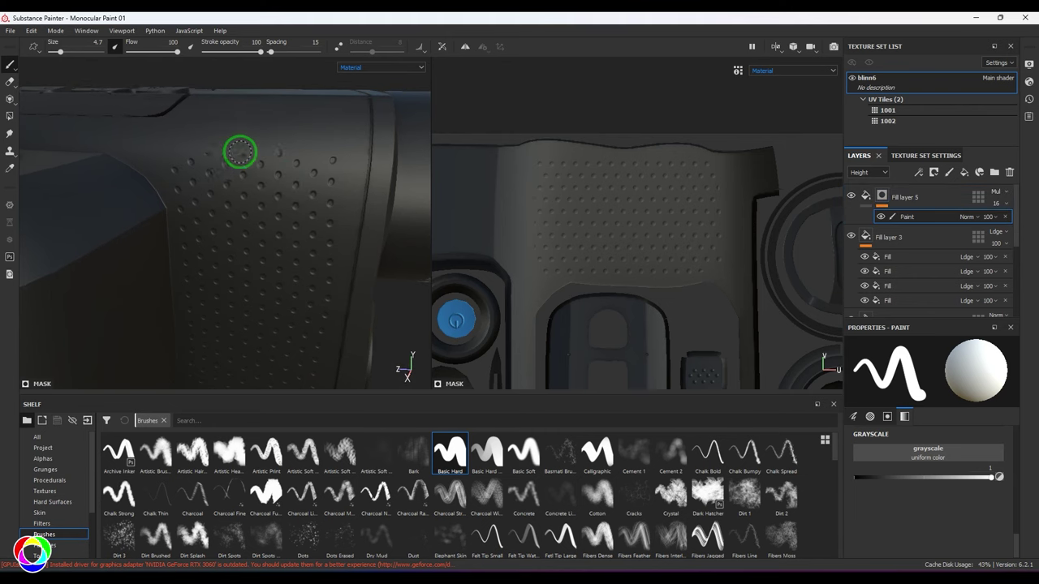
left_click_drag(207, 156, 288, 169, "alt")
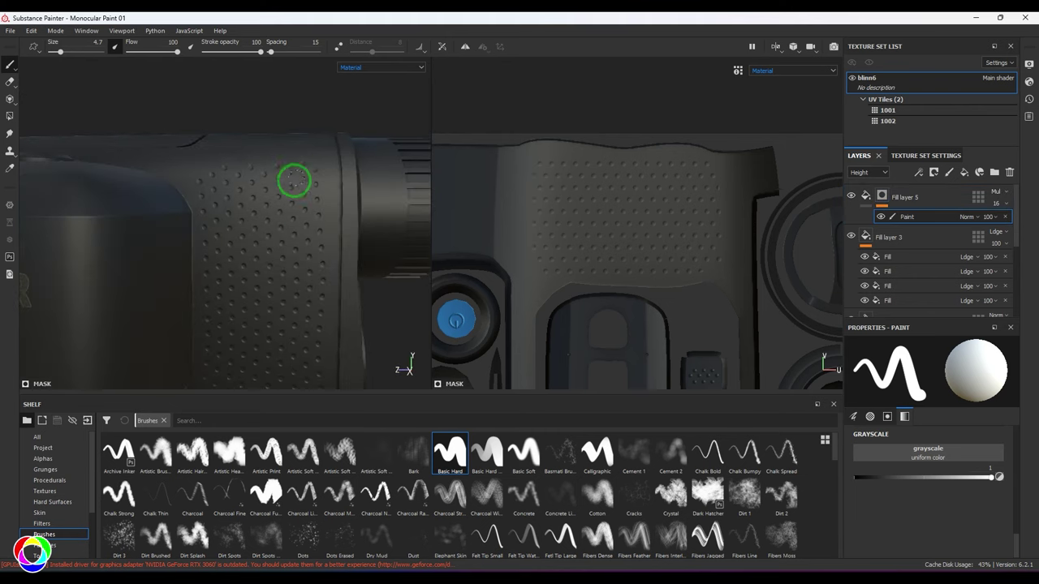
Step: Set the projection of Fill layer 5 to Tri-planar projection
key("f")
left_click(866, 196)
scroll(960, 497, "up", 3)
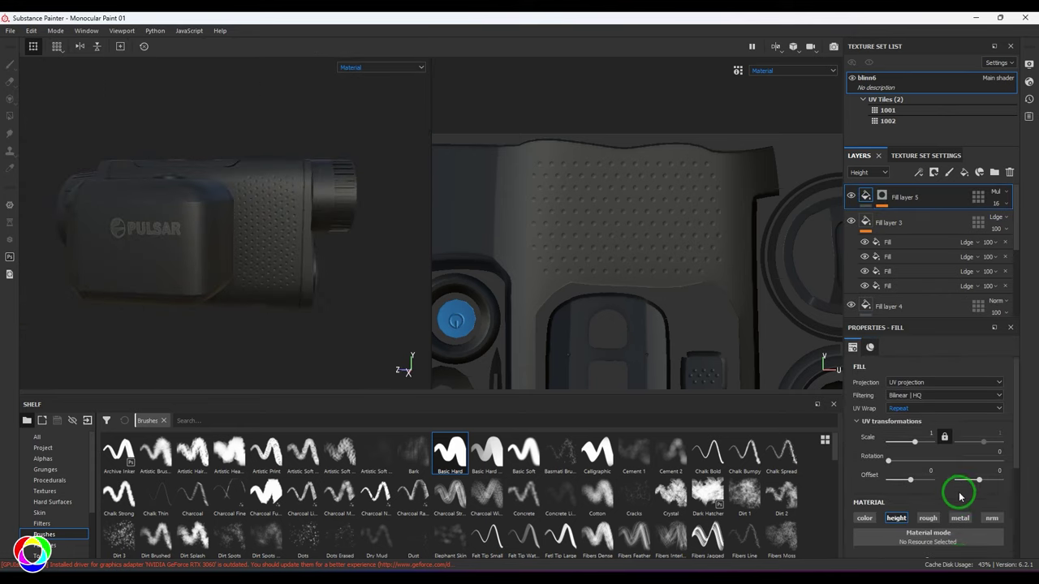
left_click(926, 387)
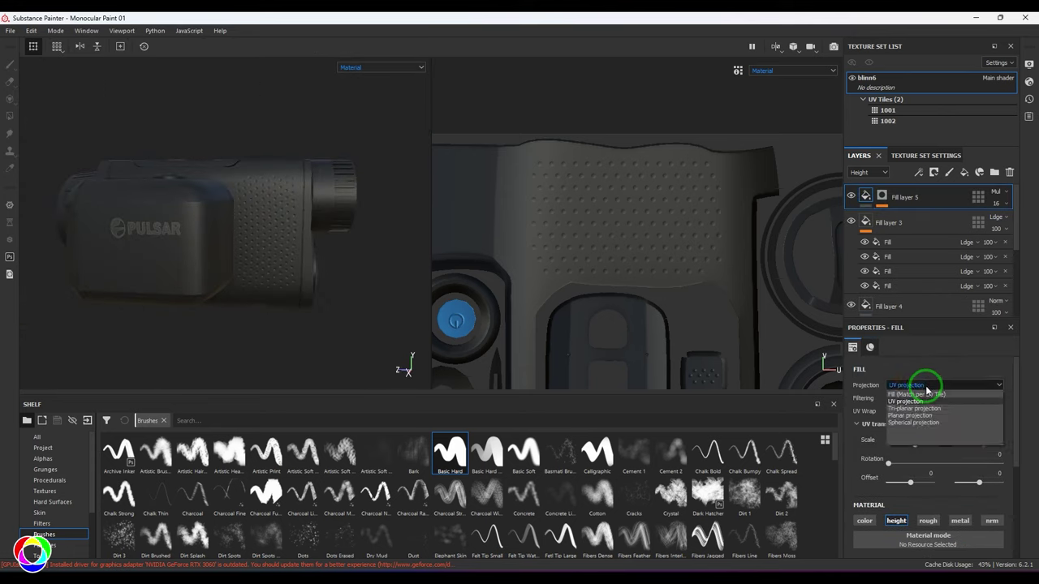
left_click(922, 408)
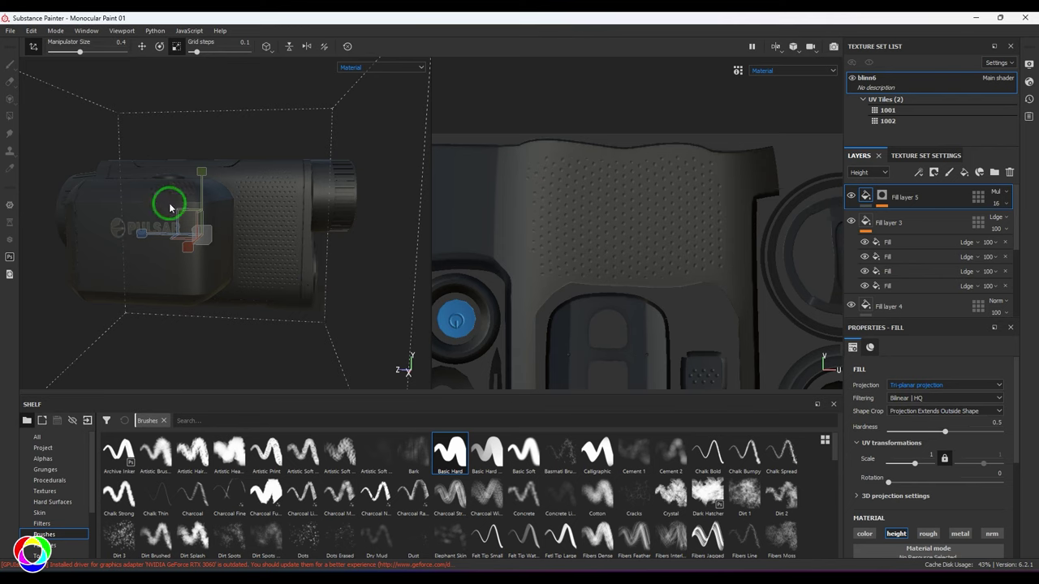
Step: Uniformly enlarge the tri-planar projection of the dots on the monocular body and activate the translate manipulator
scroll(170, 209, "up", 3)
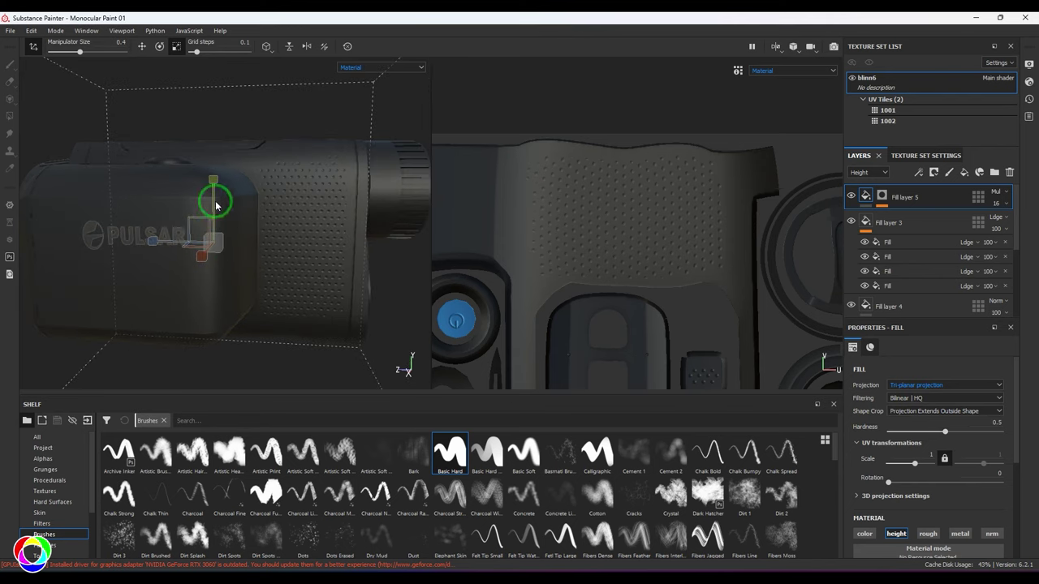
left_click_drag(216, 206, 288, 237)
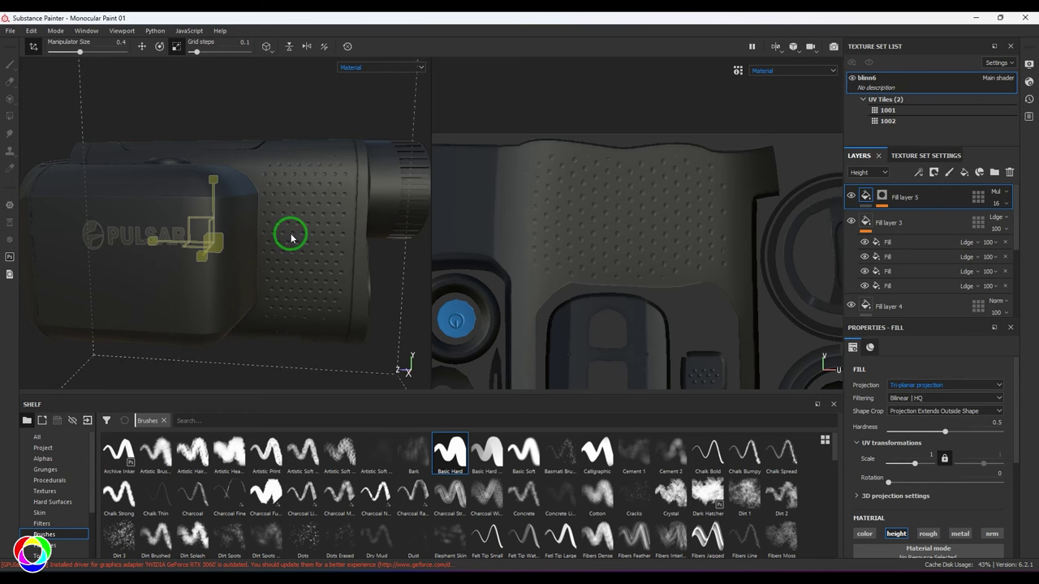
key("w")
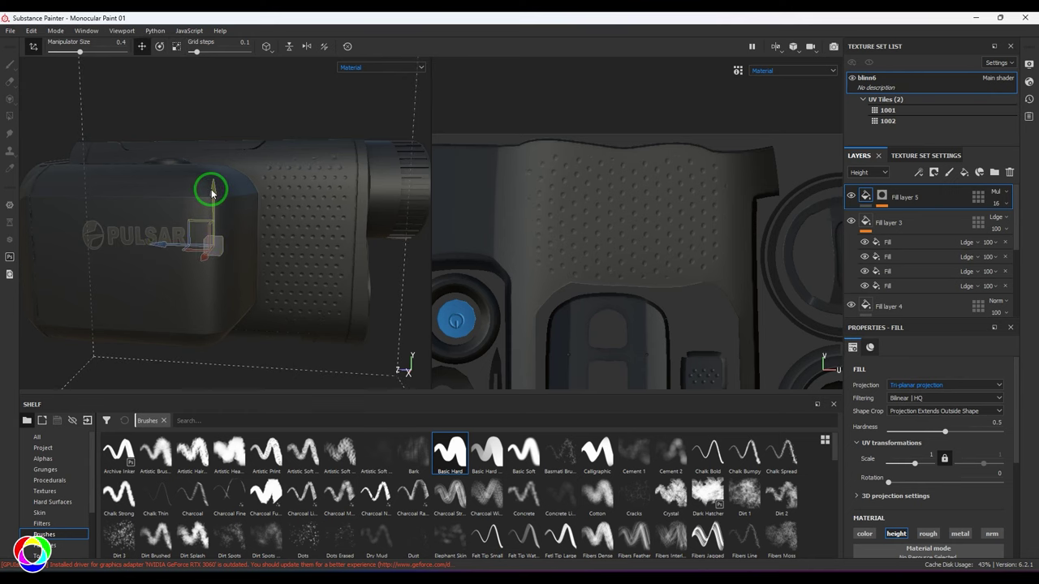
mouse_move(336, 254)
left_mouse_down("alt")
mouse_move(357, 236)
mouse_move(339, 253)
left_mouse_up("alt")
middle_click_drag(339, 252, 310, 271, "alt")
right_click_drag(310, 271, 280, 278, "alt")
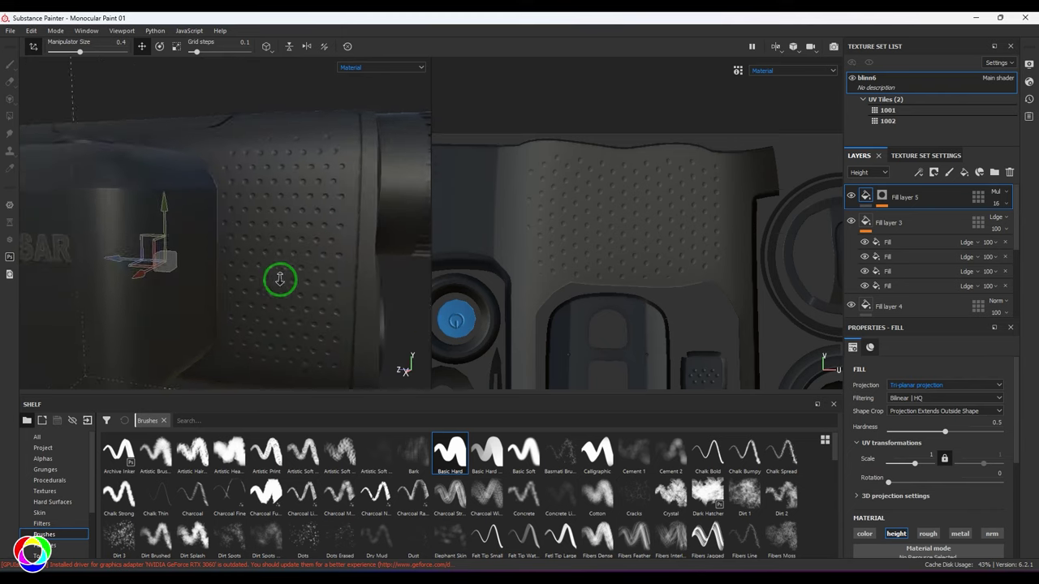
Step: Switch Fill layer 5 to UV projection for comparison and return it to Tri-planar projection
left_click(898, 386)
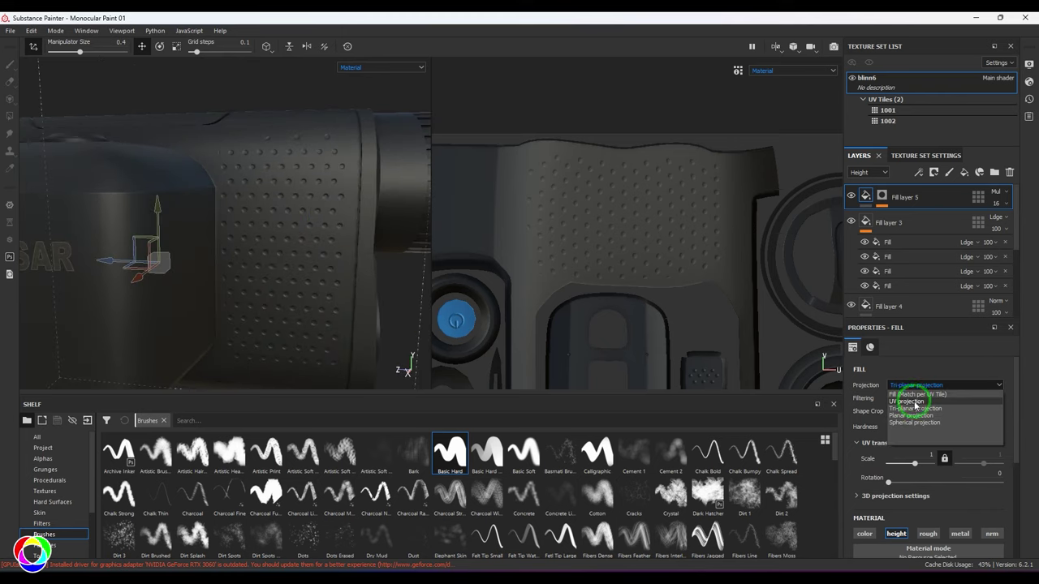
left_click(909, 385)
left_click(904, 385)
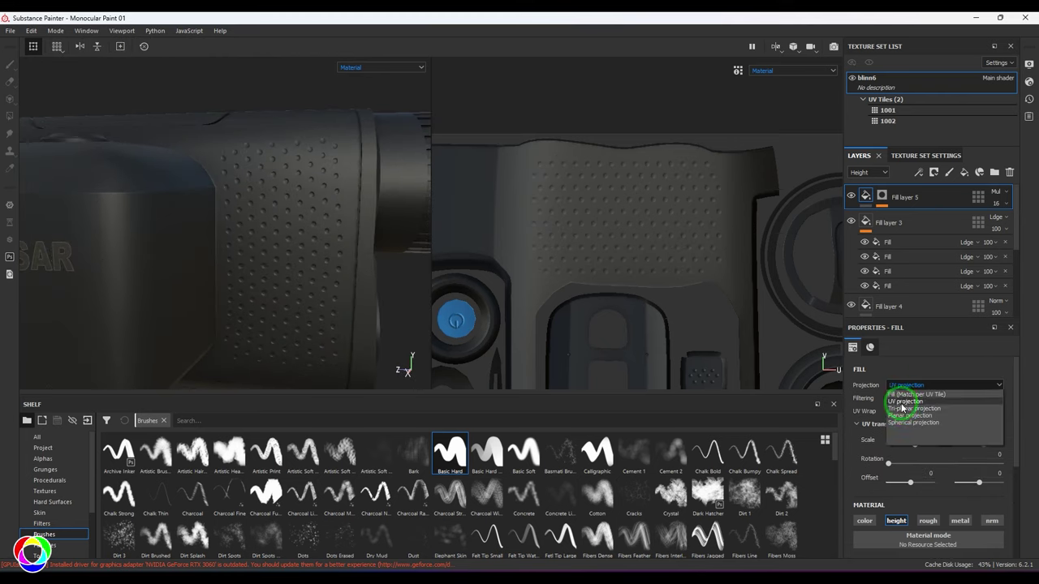
left_click(902, 396)
Step: Set the mask brush's grayscale to 0 and paint out the stray dots along the edges of the grip patch
left_click(884, 201)
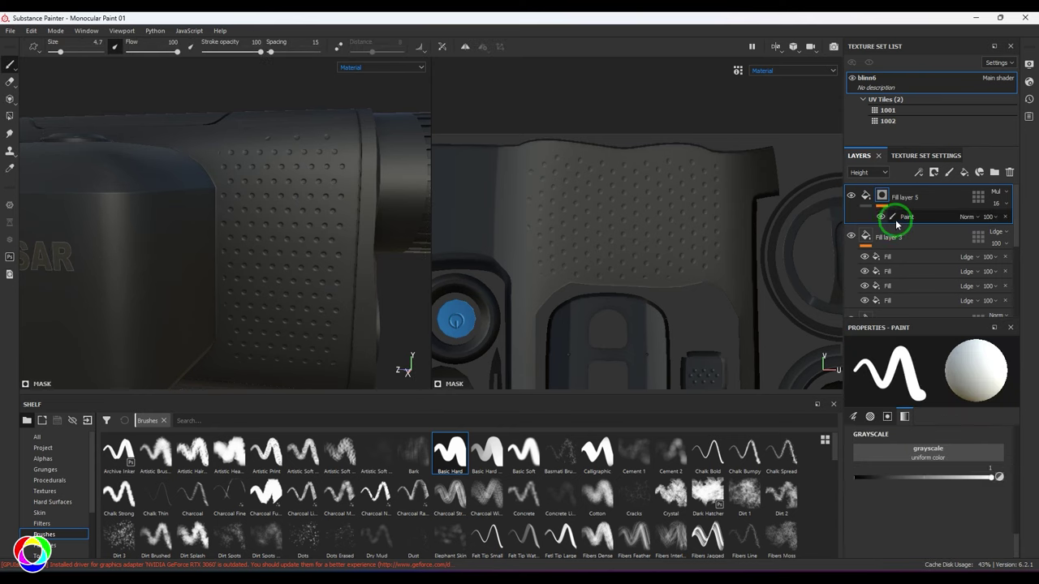
left_click(898, 221)
left_click_drag(305, 162, 307, 177, "alt")
left_click(858, 477)
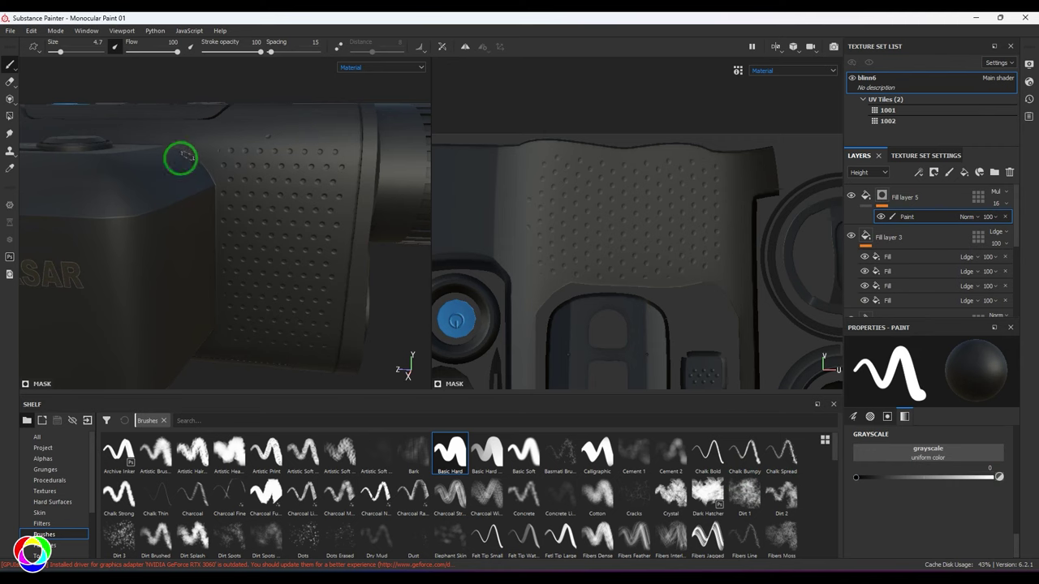
left_click_drag(342, 214, 304, 176, "alt")
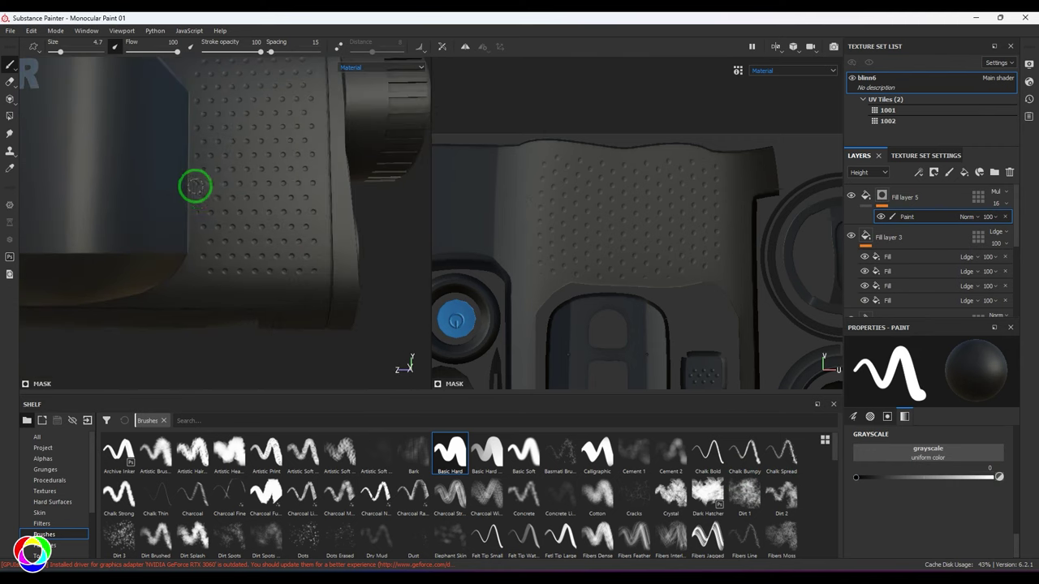
left_click_drag(190, 159, 196, 158, "alt")
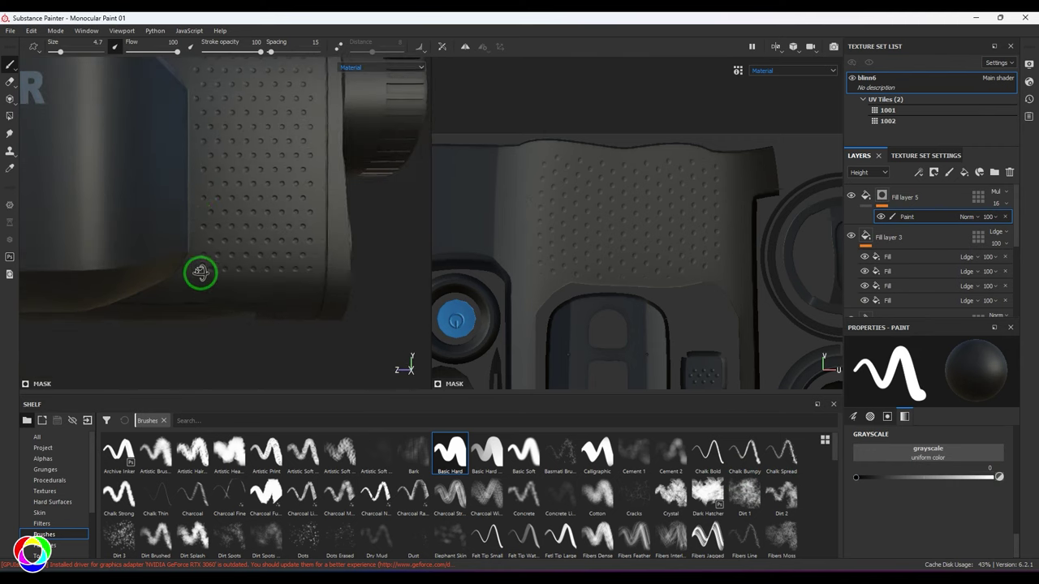
left_click_drag(203, 274, 208, 272, "alt")
mouse_move(196, 125)
left_mouse_down("alt")
mouse_move(246, 288)
mouse_move(192, 286)
mouse_move(321, 289)
left_mouse_up("alt")
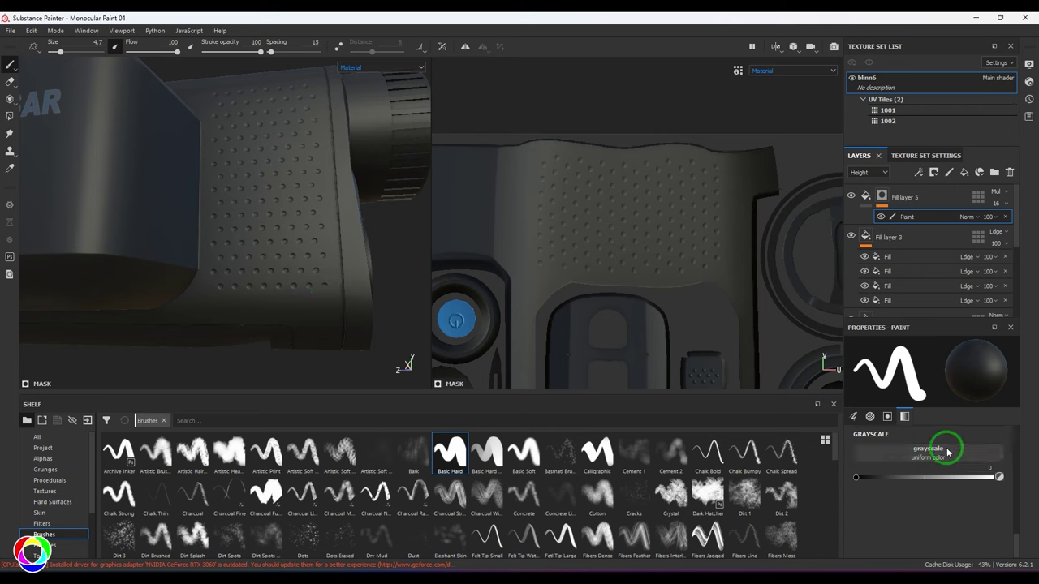
Step: Set the brush's grayscale to 1 and add a second paint effect to Fill layer 5's mask for the opposite body side
left_click_drag(864, 477, 1020, 491)
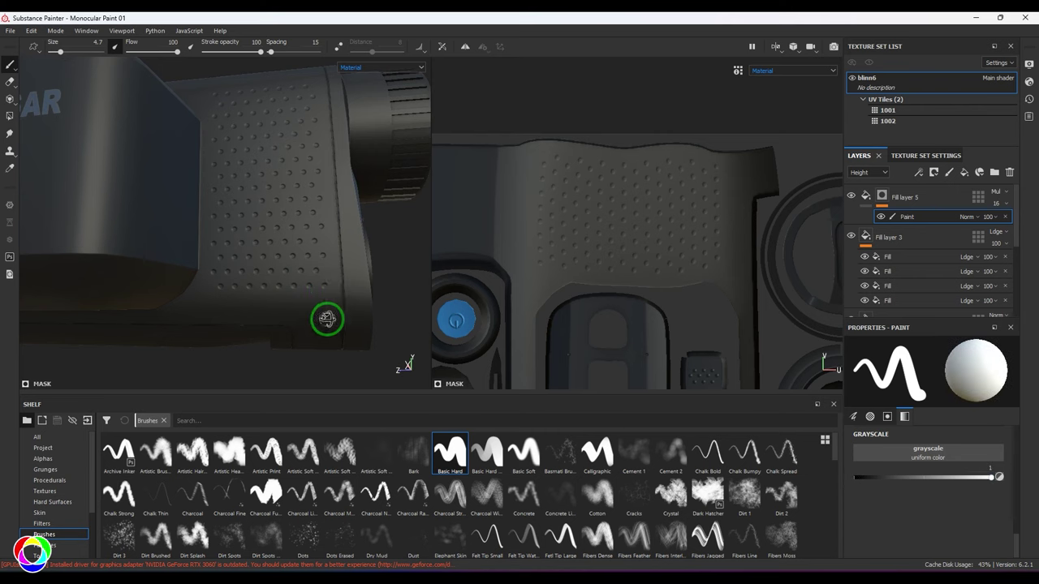
mouse_move(325, 317)
left_mouse_down("alt")
mouse_move(333, 311)
mouse_move(103, 246)
mouse_move(127, 219)
mouse_move(320, 297)
mouse_move(422, 299)
mouse_move(253, 197)
mouse_move(285, 251)
mouse_move(194, 255)
mouse_move(176, 268)
mouse_move(225, 246)
mouse_move(253, 254)
mouse_move(240, 258)
left_mouse_up("alt")
scroll(149, 238, "down", 2)
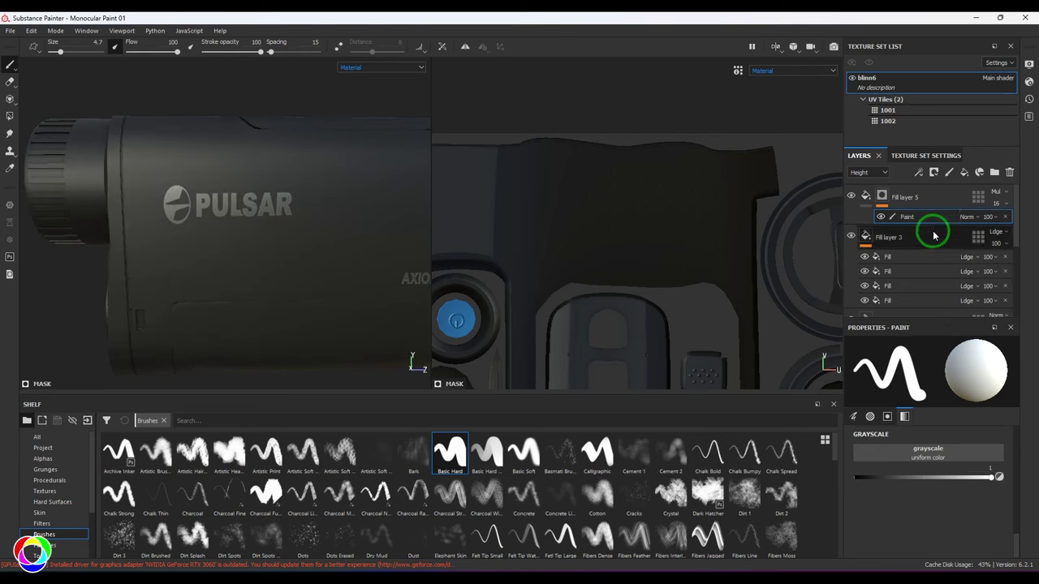
left_click(919, 173)
left_click(943, 199)
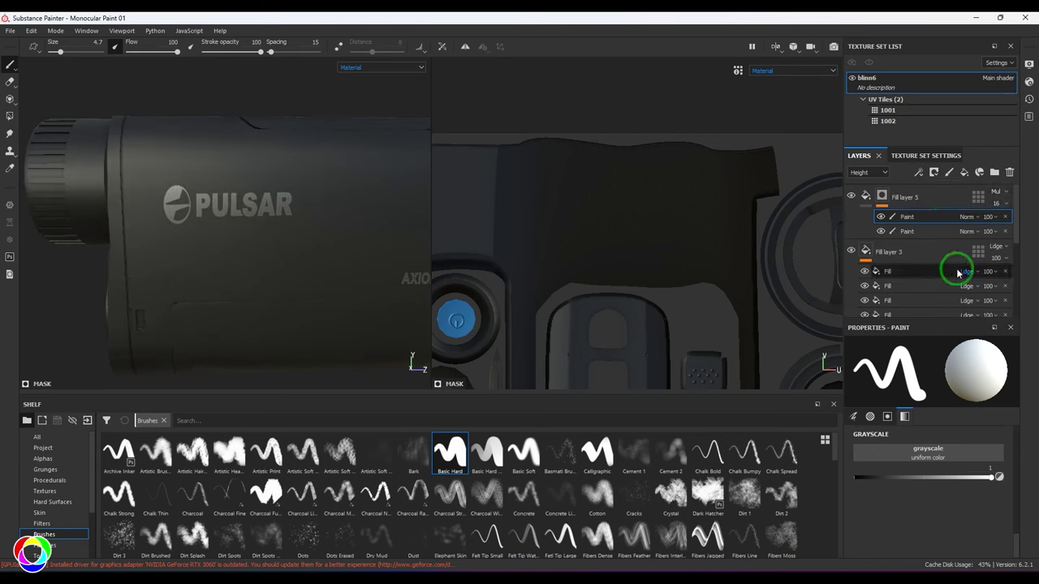
Step: Paint a slanted dotted grip patch around the PULSAR logo on the body side, using straight strokes in the mask
left_click_drag(213, 225, 188, 160, "alt")
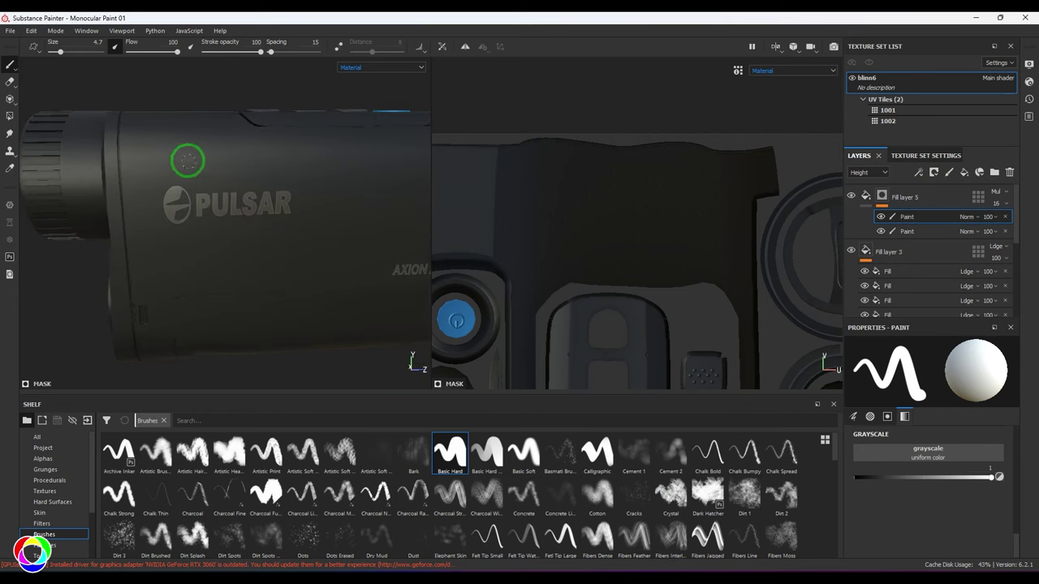
left_click(311, 147, "shift")
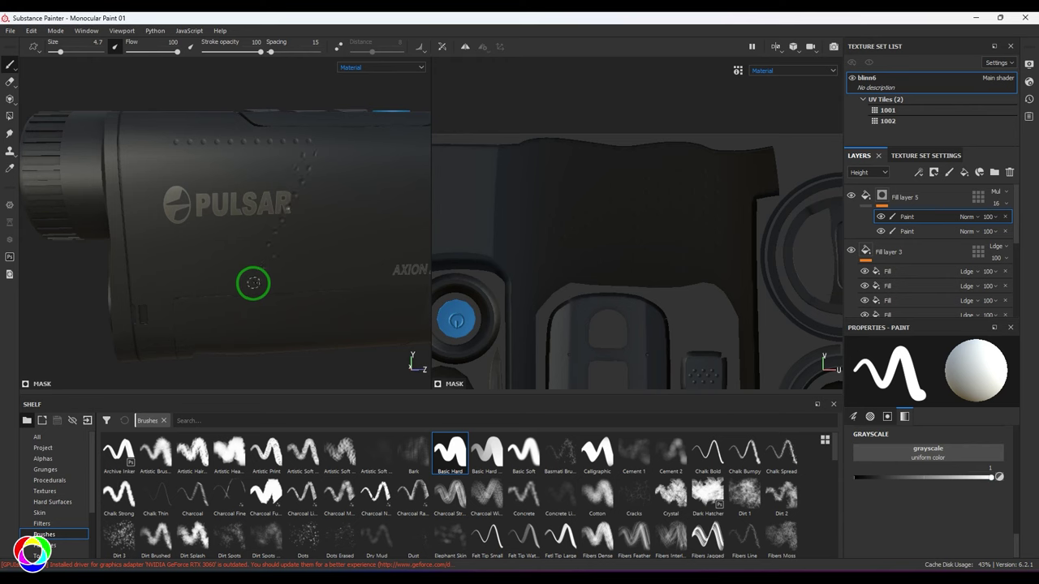
left_click(145, 294, "shift")
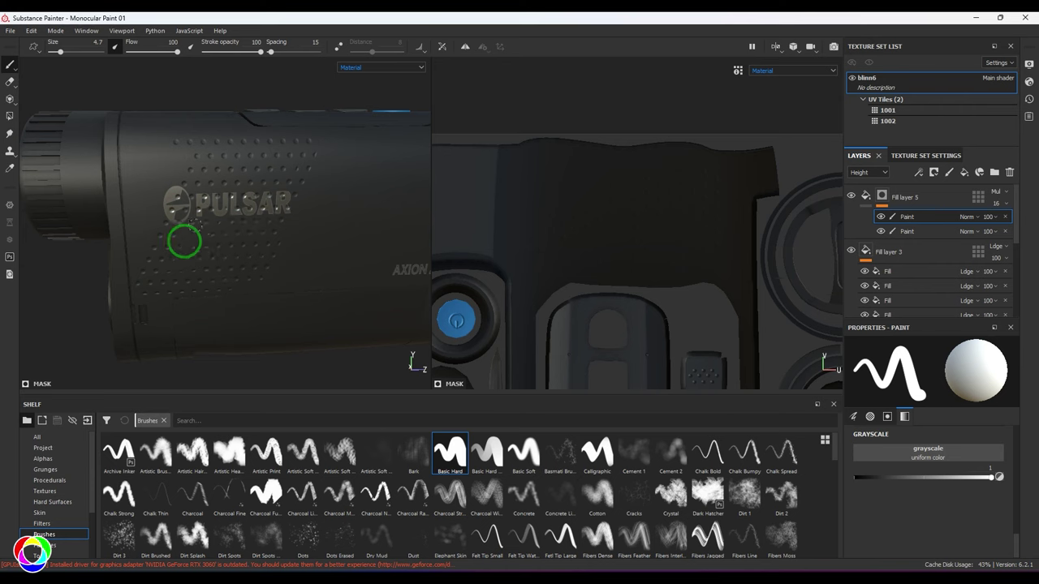
Step: Paint out the stray dot at the patch's upper corner with grayscale 0 and set the brush back to grayscale 1
left_click_drag(246, 208, 324, 234, "alt")
left_click(859, 477)
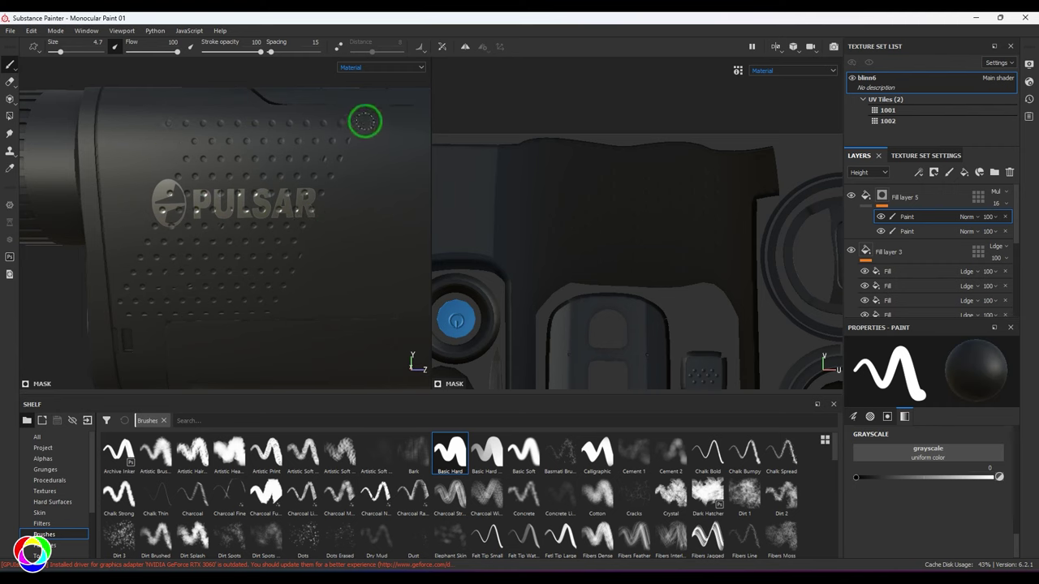
left_click_drag(882, 476, 1036, 484)
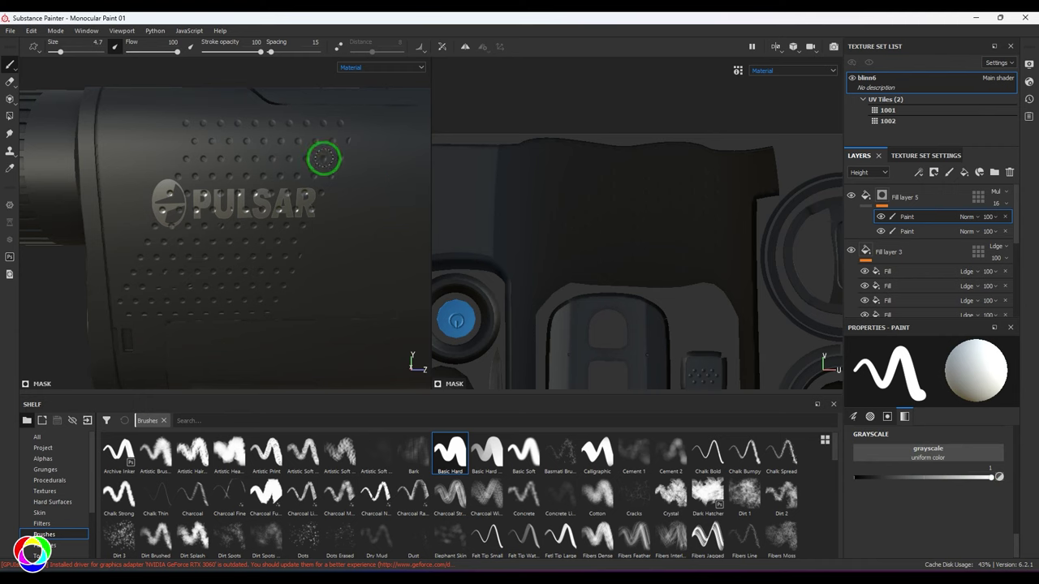
Step: Paint out the bottom row of dots below the logo with grayscale 0 and return the brush to grayscale 1
left_click_drag(330, 177, 320, 241, "alt")
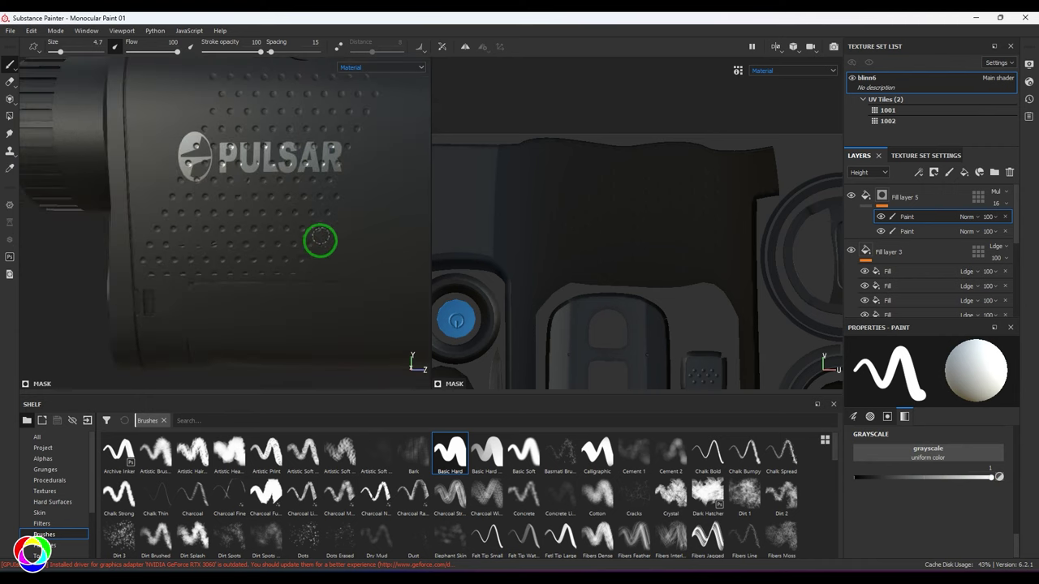
left_click_drag(300, 274, 337, 236, "alt")
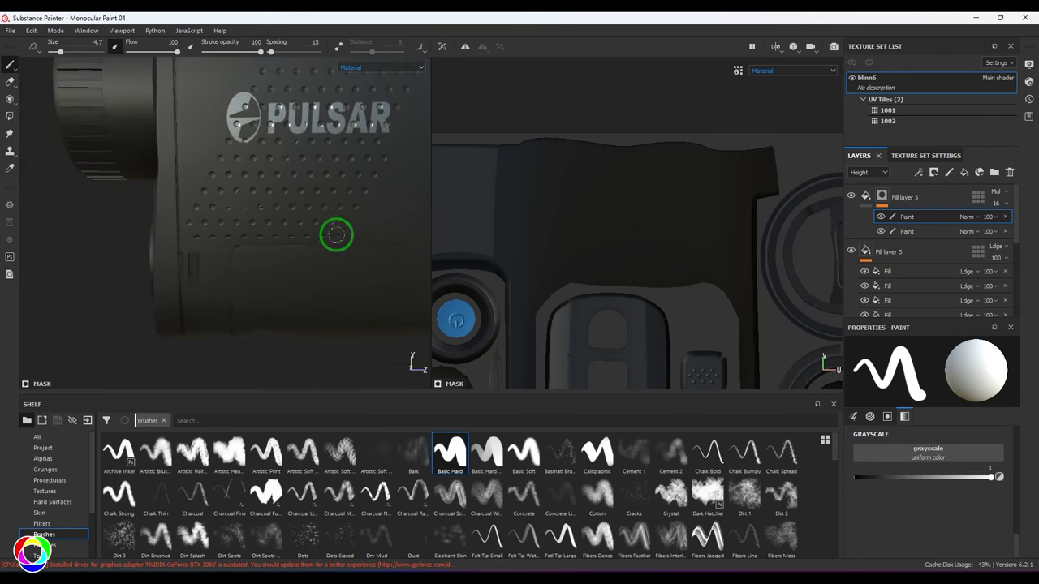
left_click(858, 479)
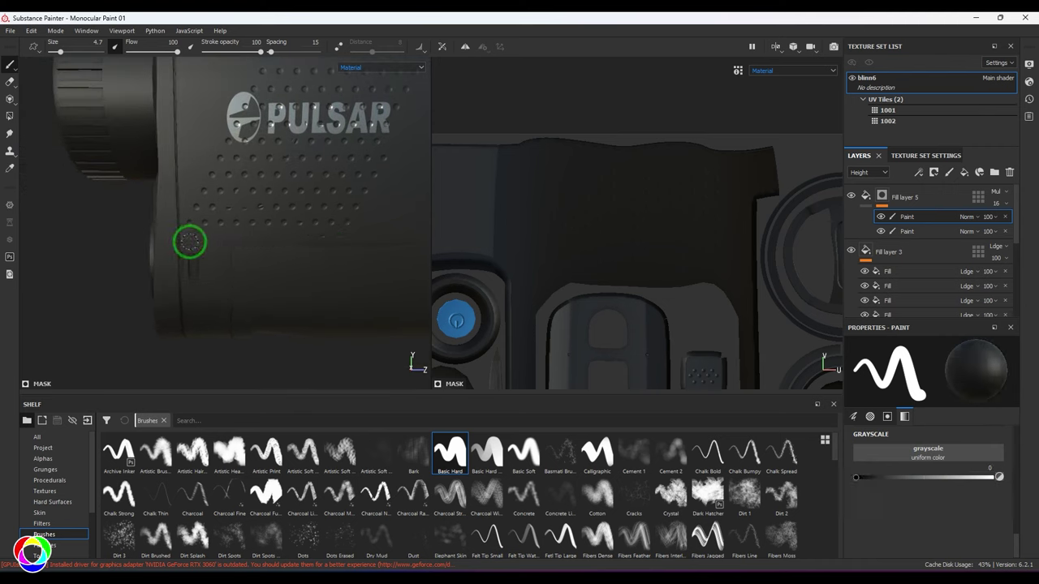
key("x")
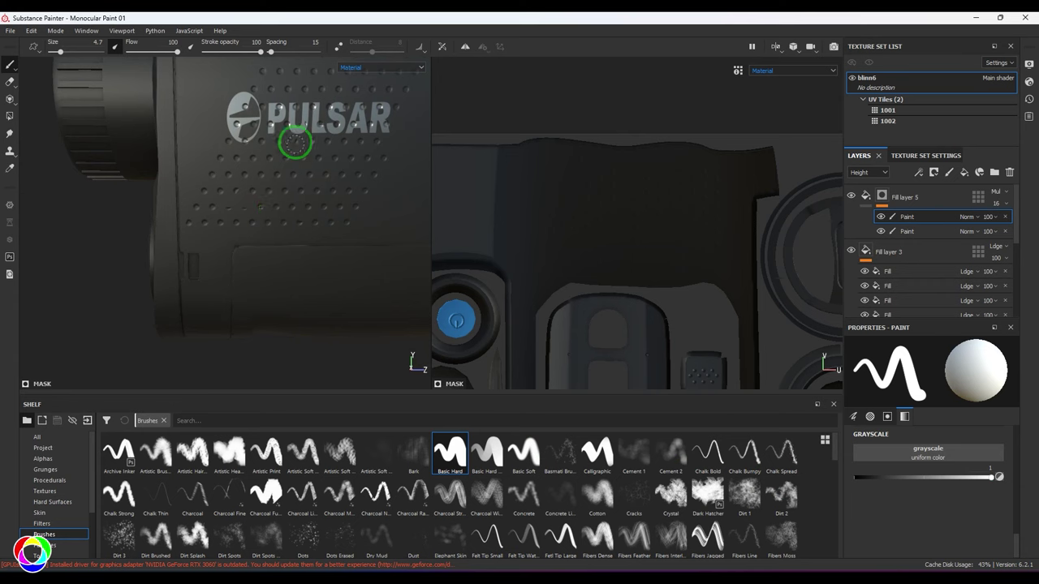
Step: Paint out the dots covering the PULSAR logo and lettering in the mask, using grayscale 0
left_click_drag(242, 207, 195, 188, "alt")
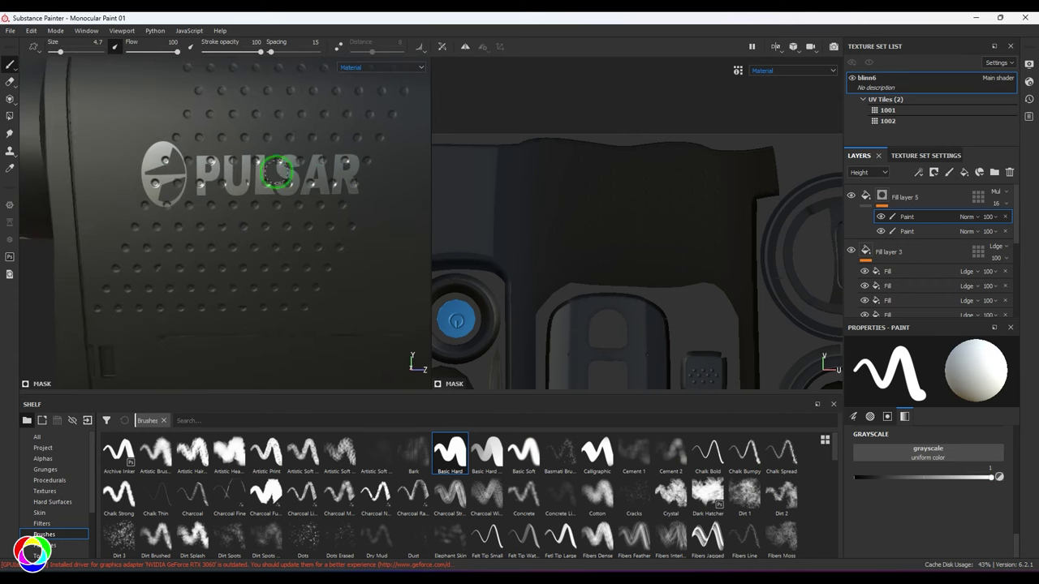
key("x")
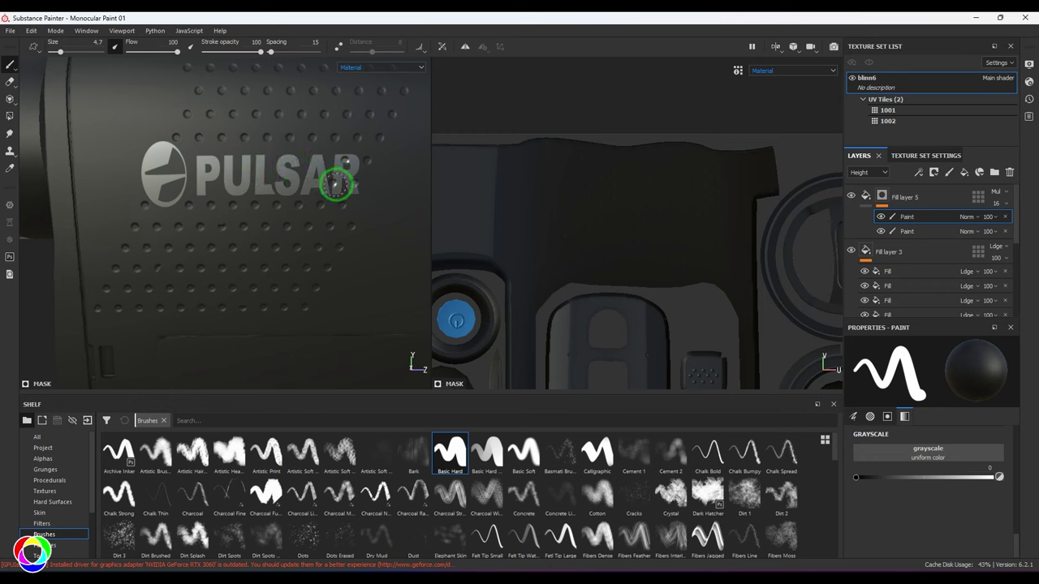
scroll(351, 218, "down", 3)
left_click_drag(350, 218, 375, 238, "alt")
right_click_drag(374, 239, 343, 225, "alt")
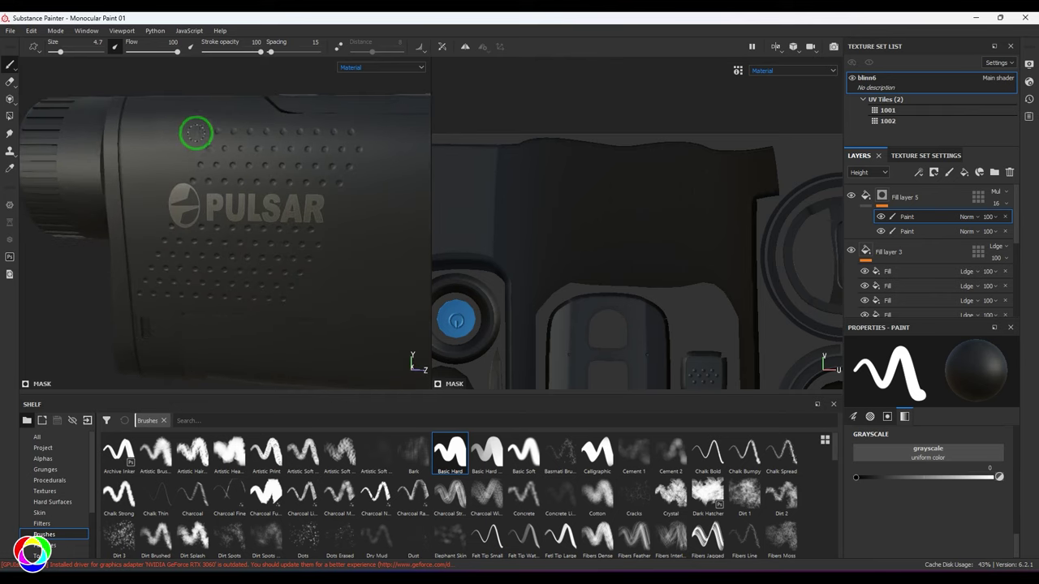
Step: Set the mask brush's grayscale to 1 and touch up the dots along the upper edge of the logo-side patch
left_click_drag(910, 476, 1004, 493)
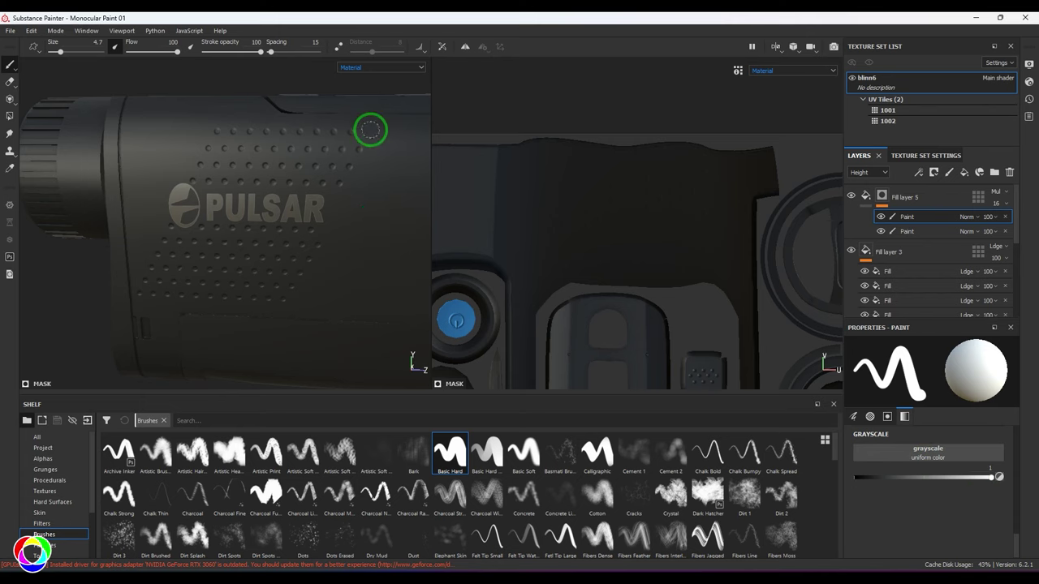
left_click_drag(386, 187, 366, 171, "alt")
left_click_drag(368, 229, 192, 225, "alt")
mouse_move(290, 255)
left_mouse_down("alt")
mouse_move(309, 230)
mouse_move(232, 222)
left_mouse_up("alt")
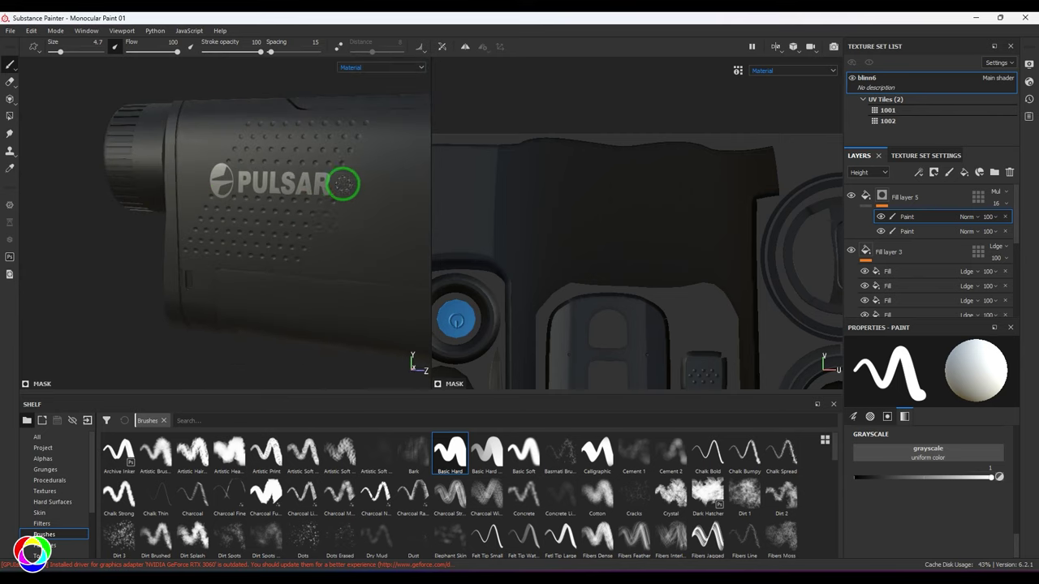
Step: Check the finished dot pattern around the PULSAR logo and switch the viewport to show only the 3D view
left_click_drag(351, 184, 362, 222, "alt")
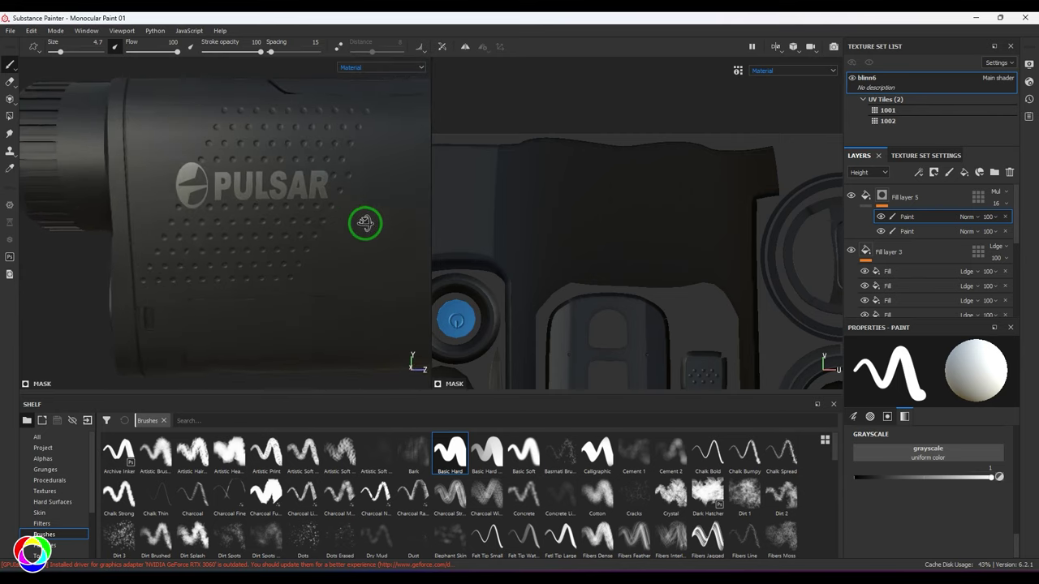
left_click_drag(382, 111, 226, 213, "alt")
scroll(302, 219, "down", 3)
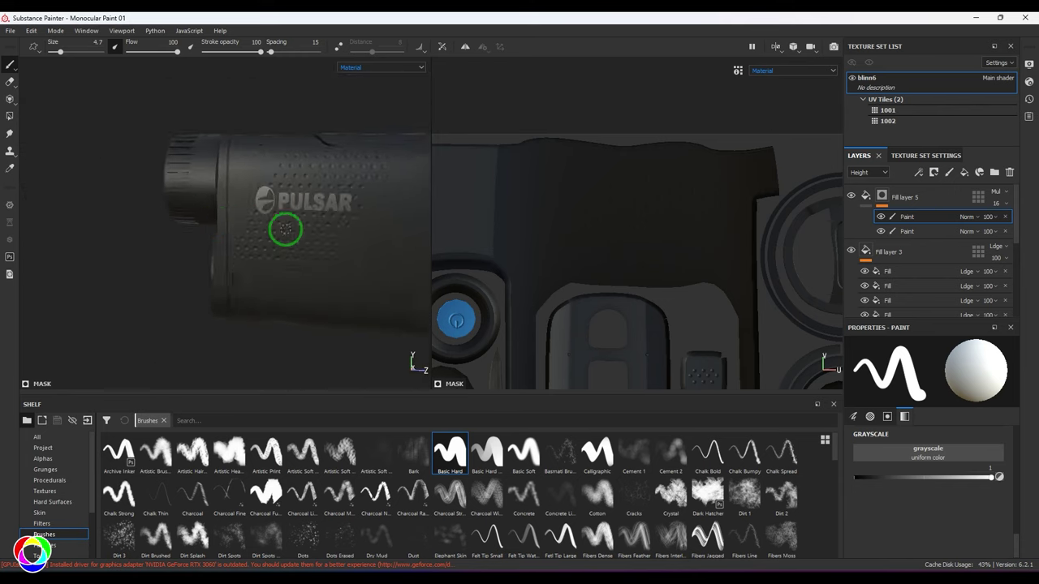
left_click_drag(286, 230, 235, 188, "alt")
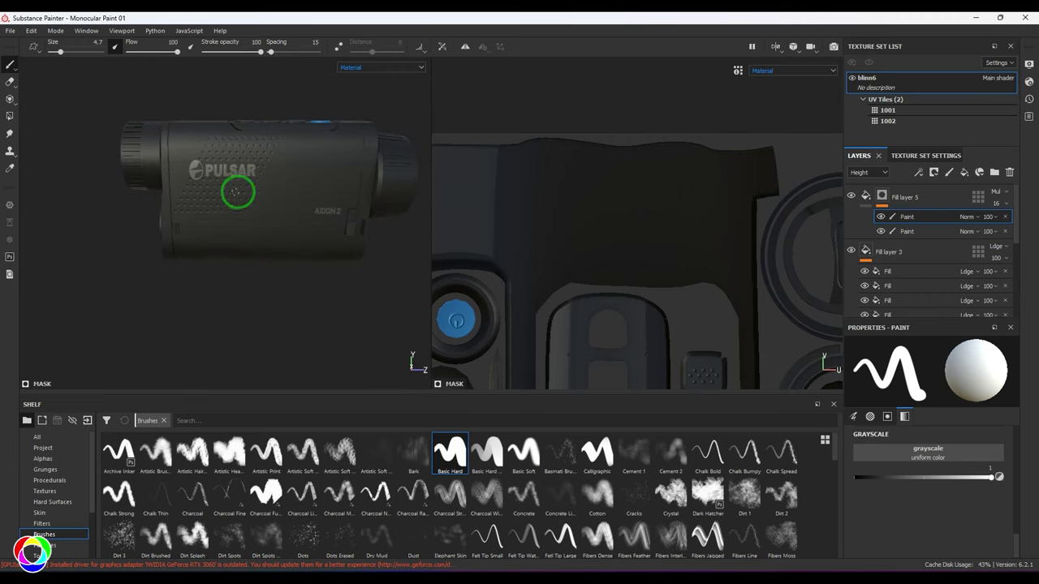
left_click(777, 47)
left_click_drag(552, 143, 132, 107, "alt")
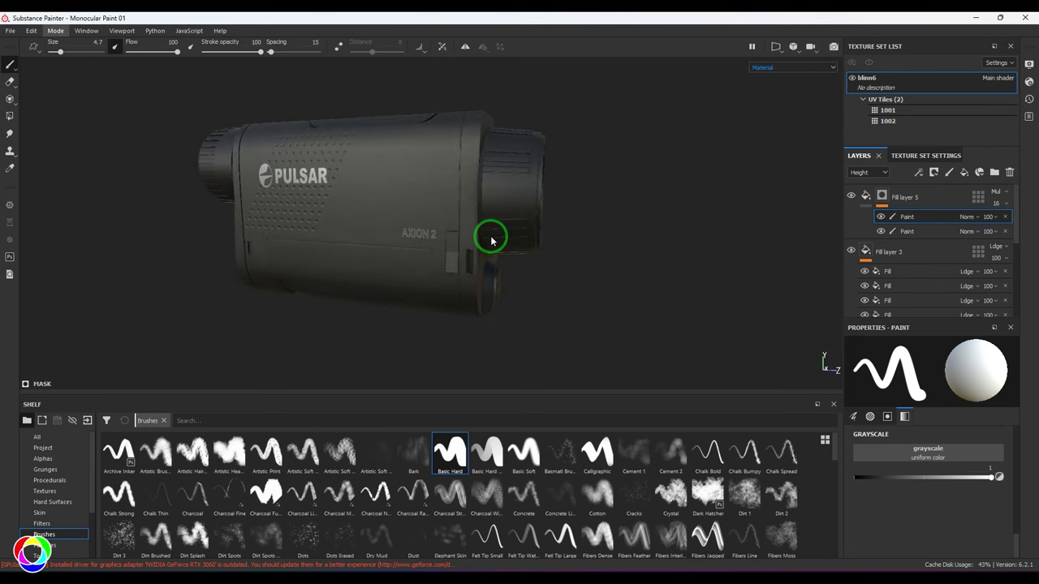
Step: Render the monocular in Iray, inspect the opposite logo side, and return to painting mode
key("F10")
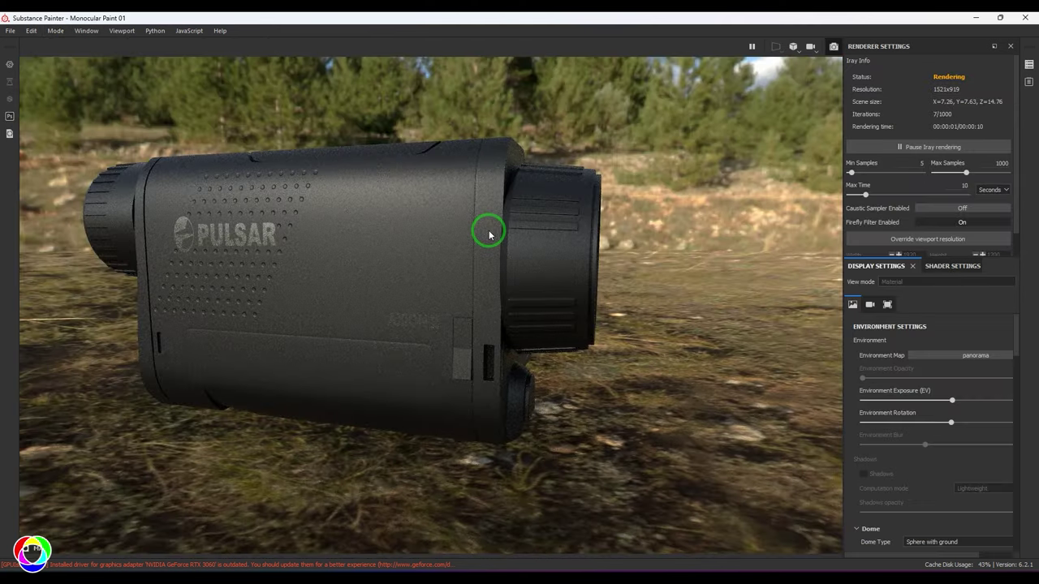
left_click_drag(489, 235, 488, 317, "alt")
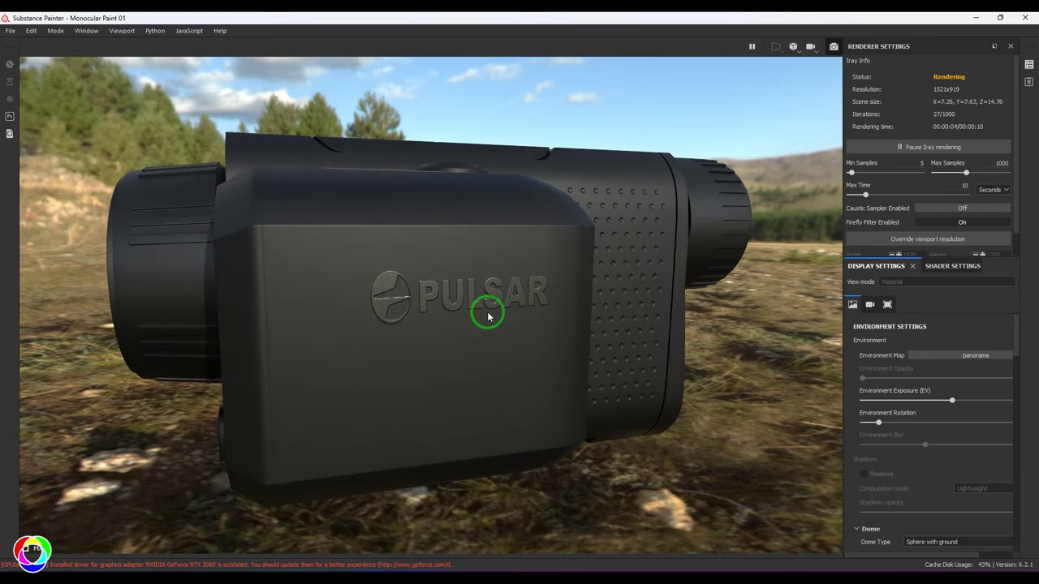
left_click(55, 30)
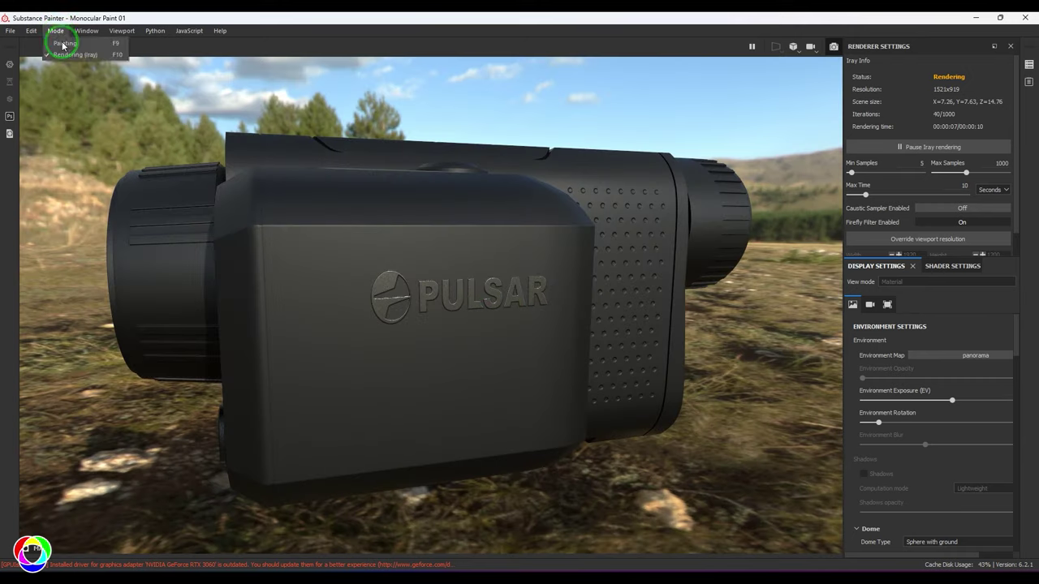
left_click(89, 52)
Step: Show the Base Color channel in the layer stack and toggle the fill layers' visibility to identify the one holding the logo
scroll(885, 250, "up", 3)
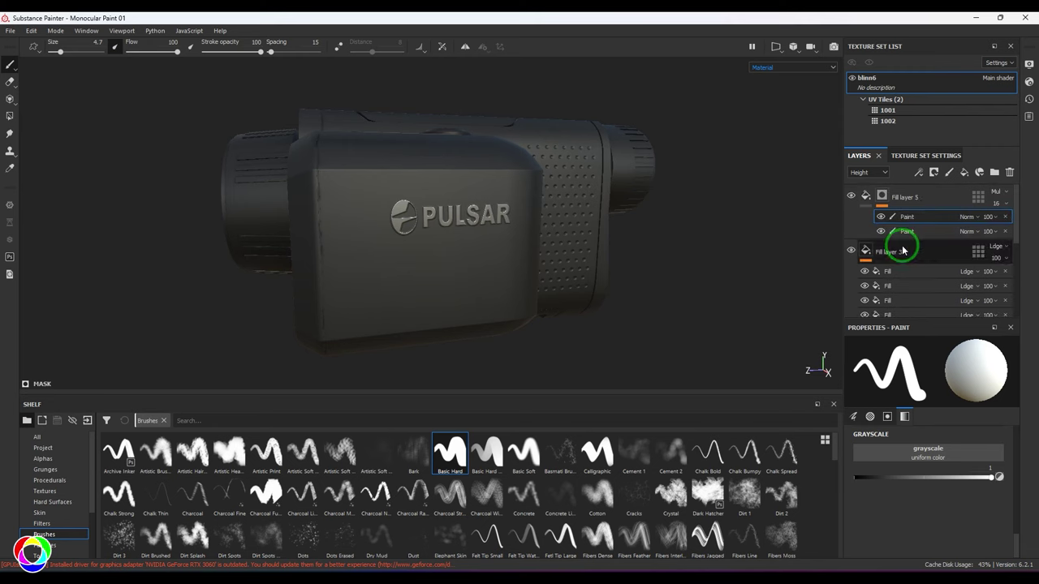
left_click(870, 173)
left_click(863, 183)
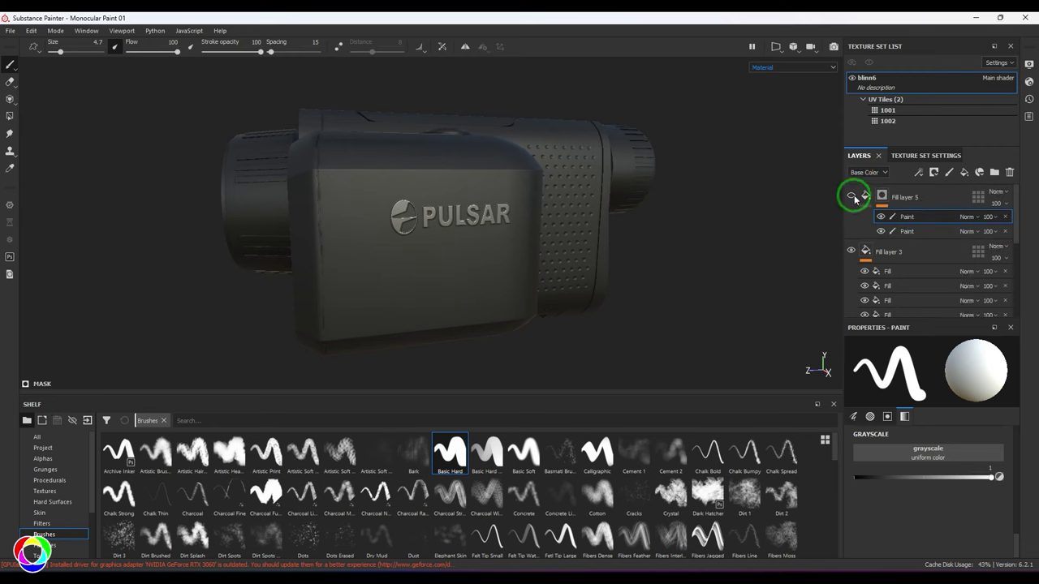
scroll(852, 258, "down", 2)
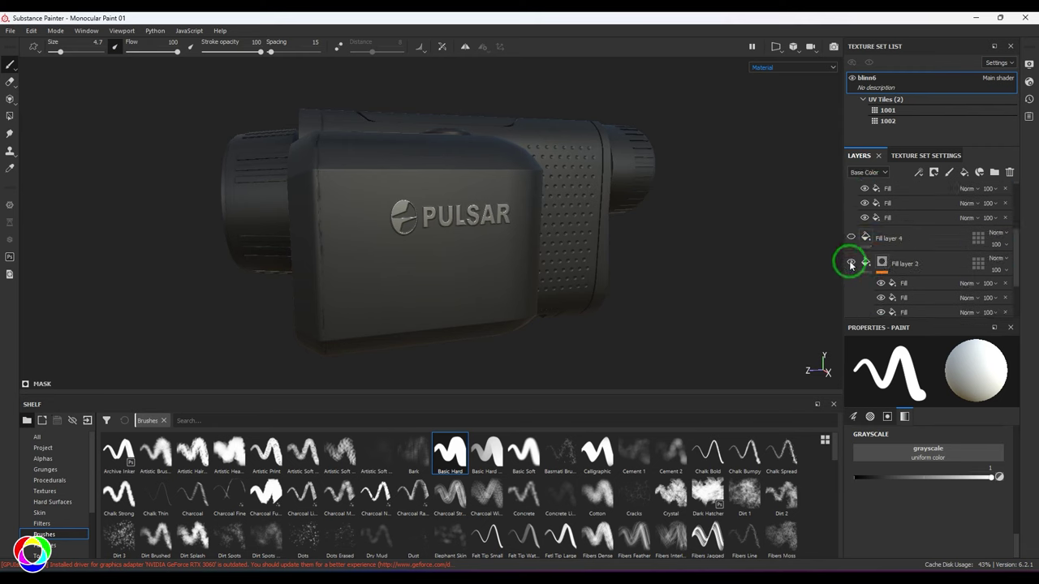
left_click(851, 238)
left_click(852, 263)
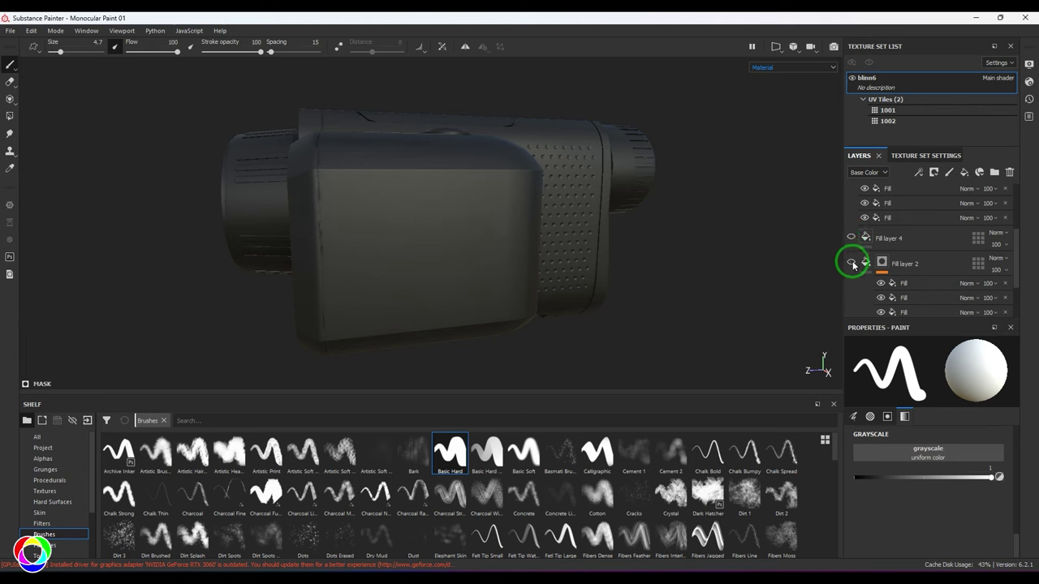
left_click(852, 262)
scroll(933, 282, "down", 2)
Step: Add a fill layer directly above Fill layer 1 with only the height channel enabled, and set its height to 1
left_click(934, 283)
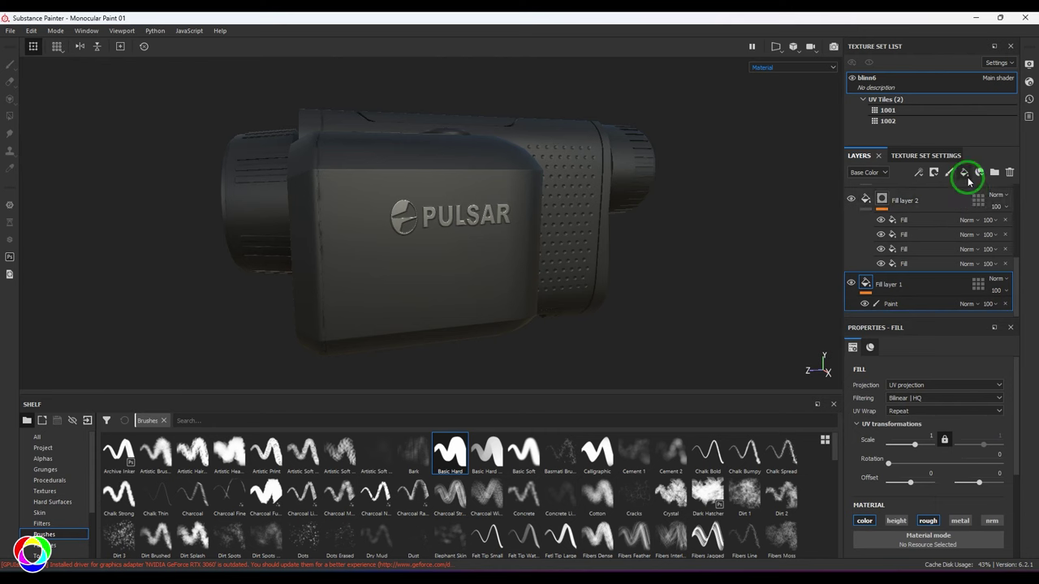
left_click(967, 177)
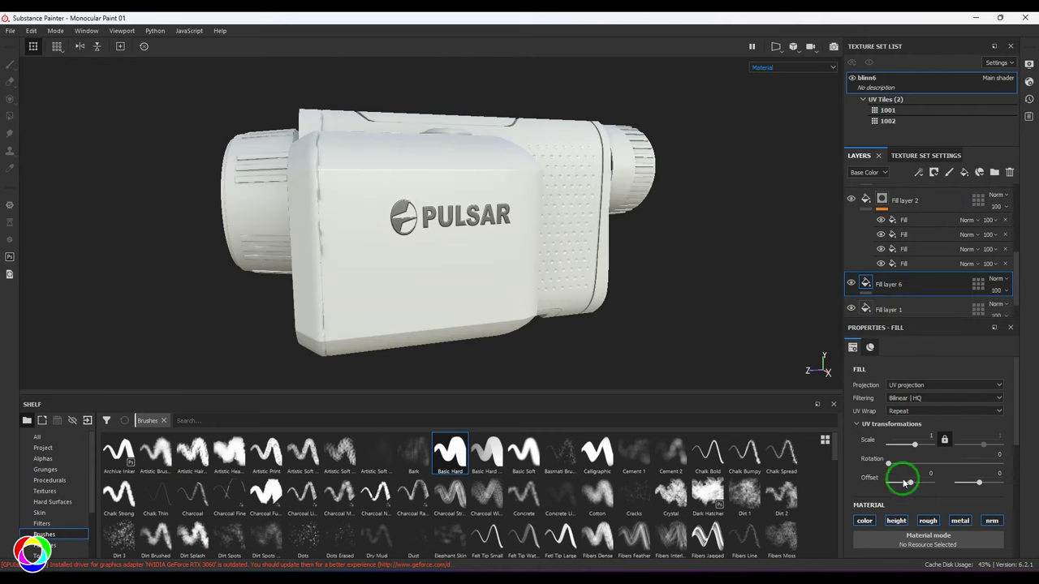
left_click(871, 523)
left_click(926, 521)
left_click(964, 523)
left_click(987, 523)
scroll(958, 531, "down", 2)
left_click_drag(928, 508, 980, 509)
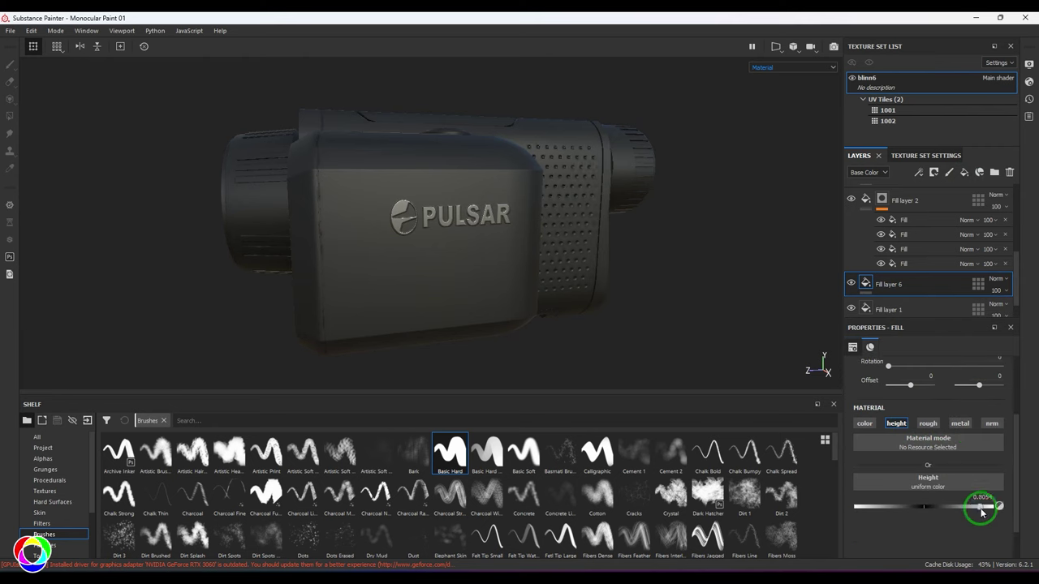
Step: Add a Paint effect to the new height fill layer and enlarge its brush to size 14.44
scroll(435, 269, "up", 2)
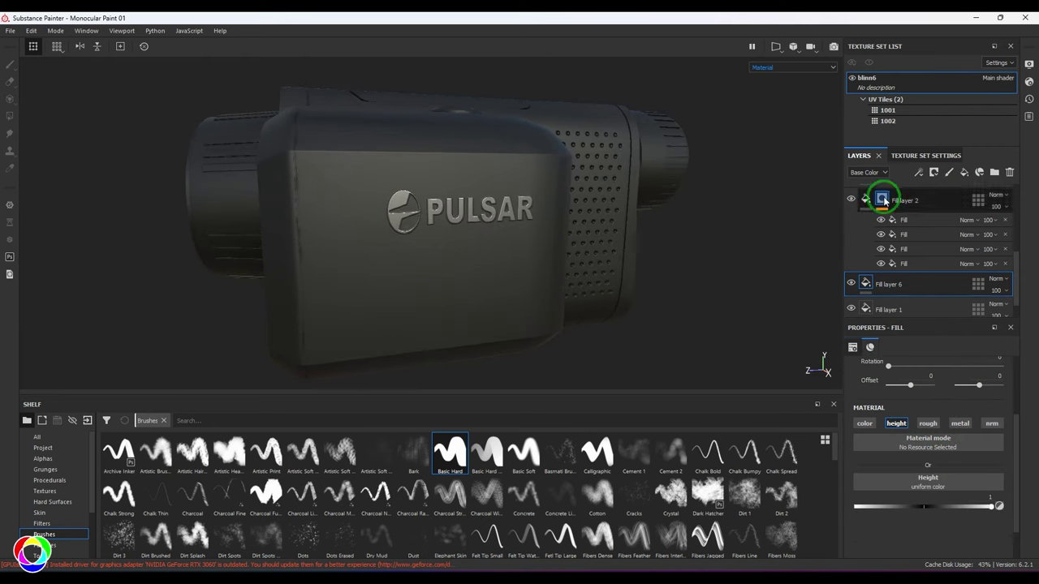
left_click(918, 172)
left_click(939, 214)
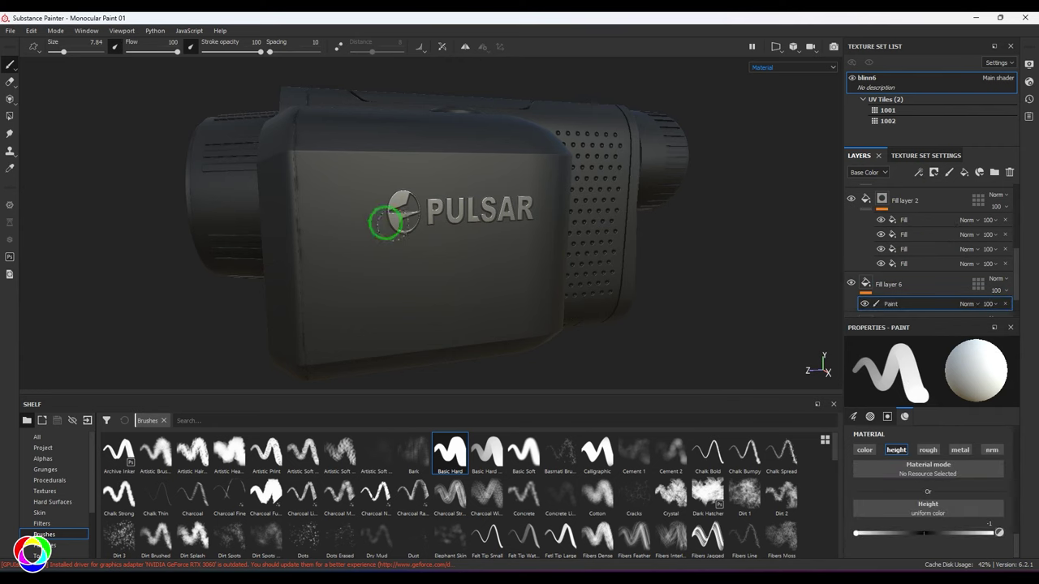
key("bracketright")
key("bracketright")
key("bracketright")
key("bracketright")
key("bracketright")
key("bracketright")
key("bracketright")
key("bracketright")
key("bracketright")
key("bracketright")
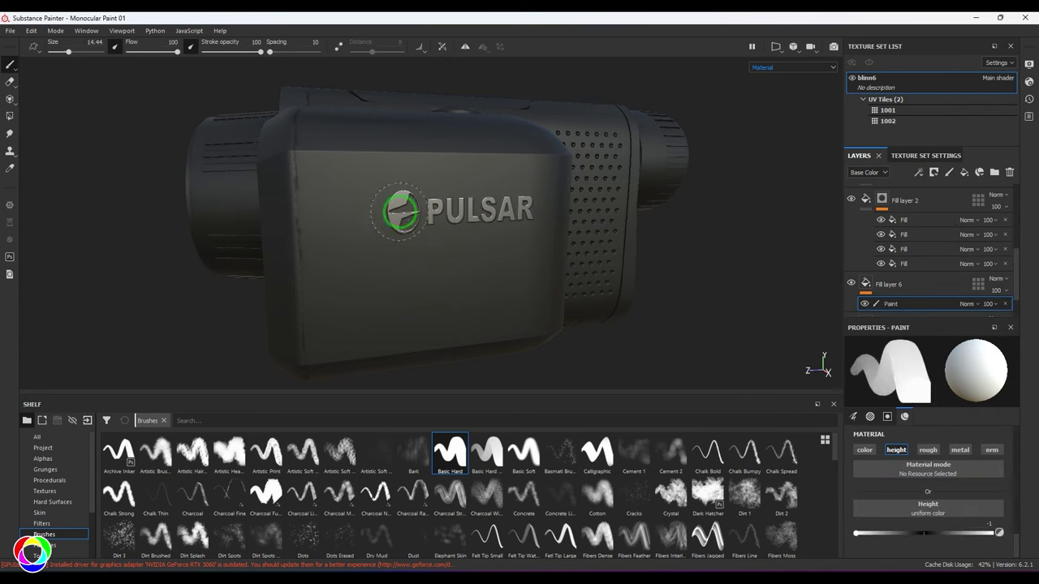
Step: Try painting a straight height -1 stroke across the PULSAR logo and lettering to form a rounded surround
left_click(399, 211)
left_click(524, 209, "shift")
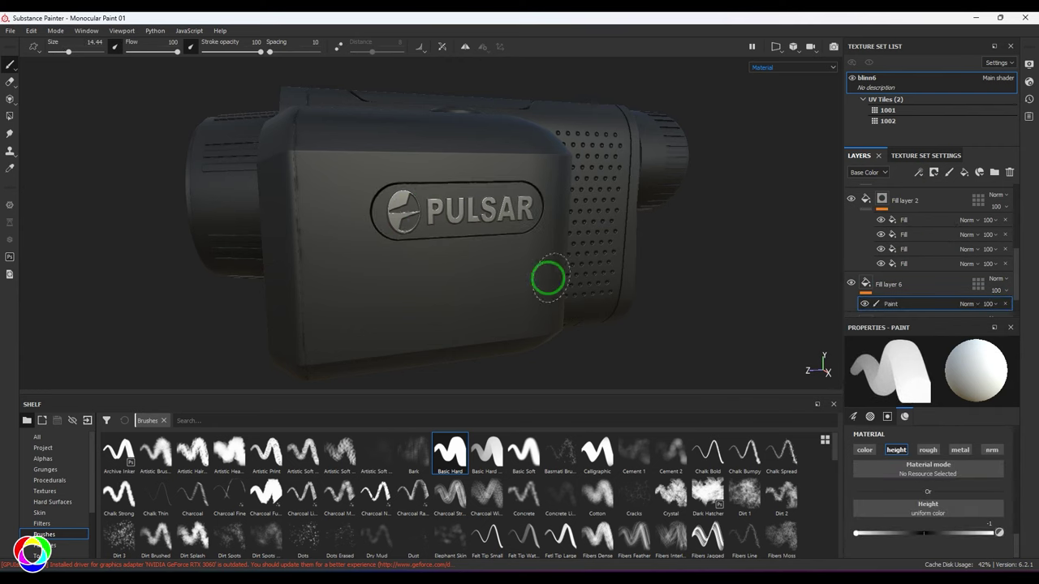
mouse_move(549, 279)
left_mouse_down("alt")
mouse_move(478, 261)
mouse_move(622, 269)
mouse_move(415, 274)
mouse_move(492, 262)
mouse_move(604, 299)
mouse_move(589, 285)
mouse_move(614, 288)
mouse_move(557, 292)
mouse_move(569, 294)
left_mouse_up("alt")
scroll(911, 243, "down", 2)
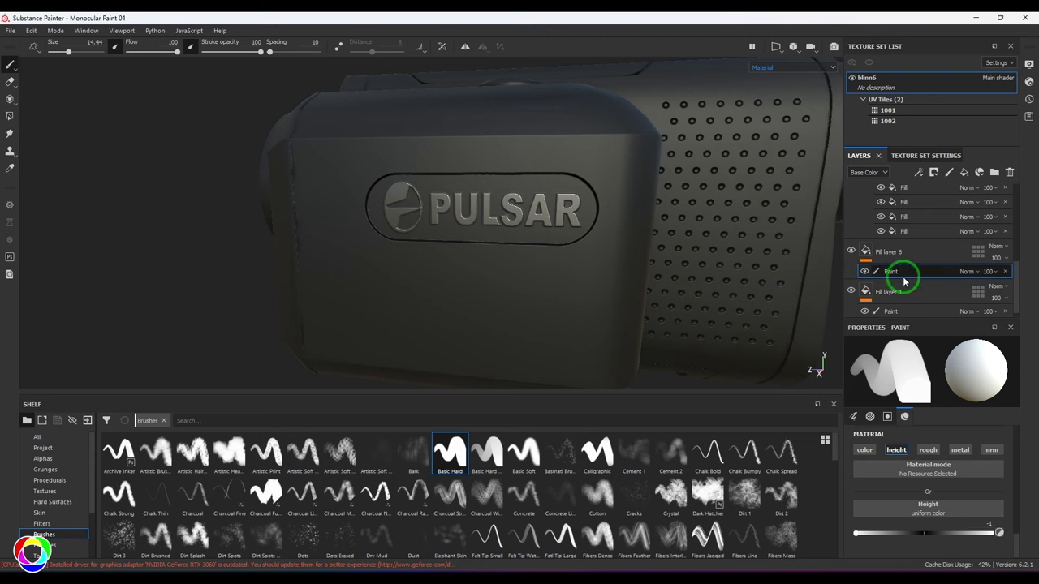
Step: Set the brush height to 1, undo the previous stroke, and repaint the straight rounded surround across the PULSAR logo and lettering
left_click_drag(857, 533, 1000, 535)
left_click_drag(408, 252, 435, 245, "alt")
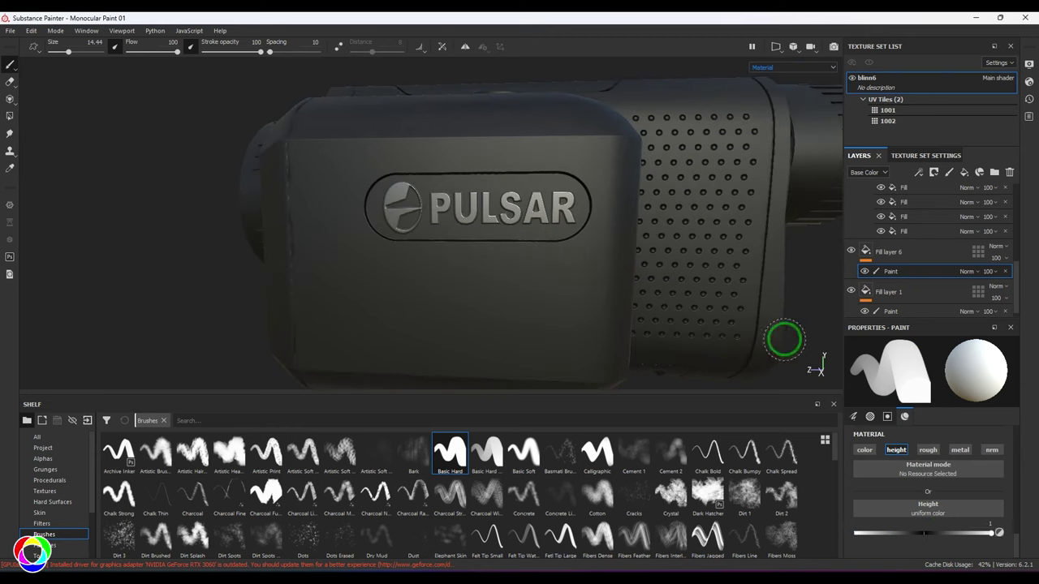
key("ctrl+z")
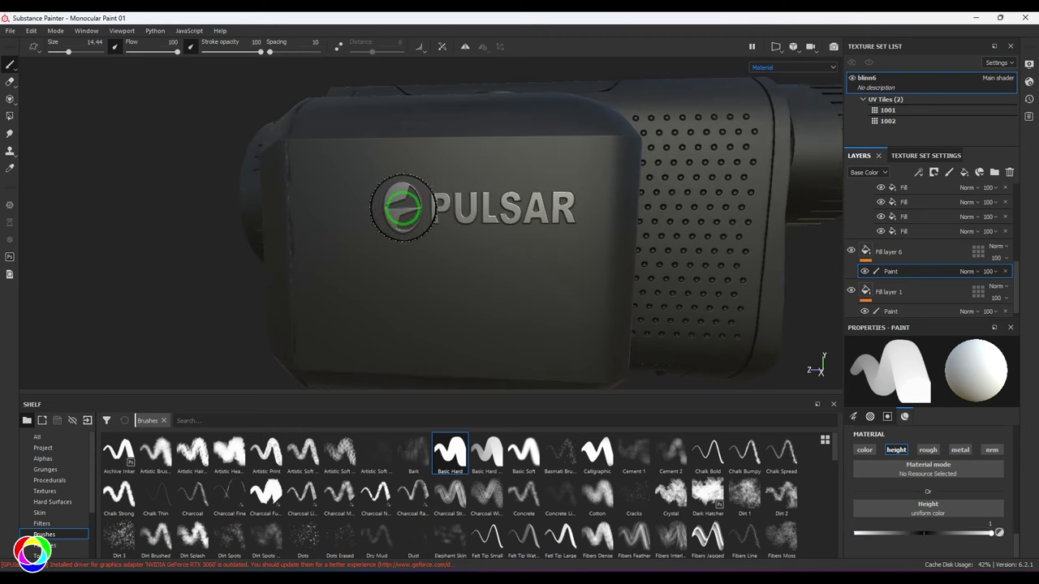
mouse_move(547, 209)
left_mouse_down("alt")
mouse_move(528, 236)
mouse_move(592, 256)
left_mouse_up("alt")
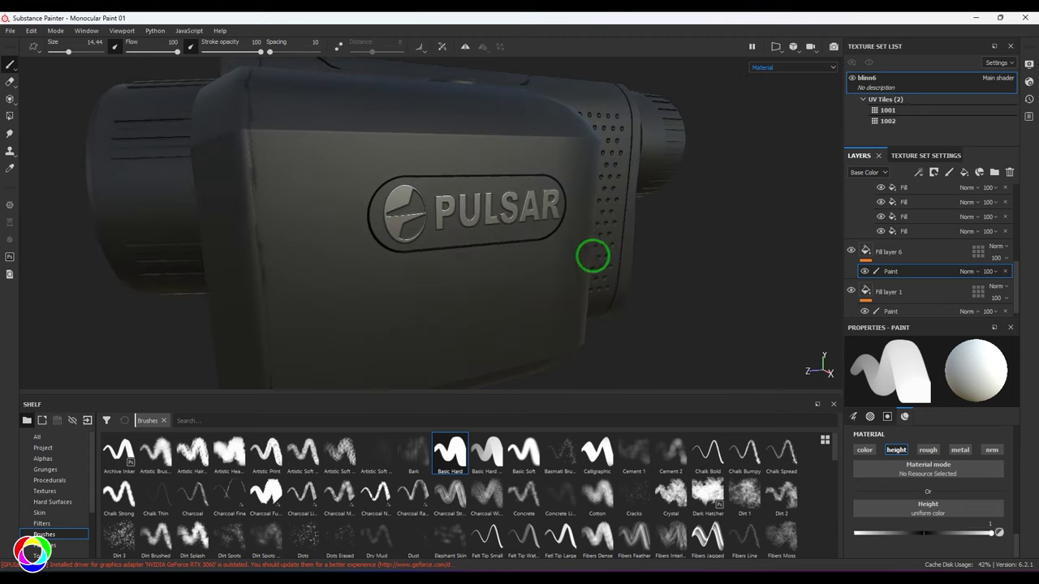
Step: Try Fill layer 6 at 0 opacity in the Base Color channel, toggle its visibility, and restore the opacity to 100
left_click(941, 252)
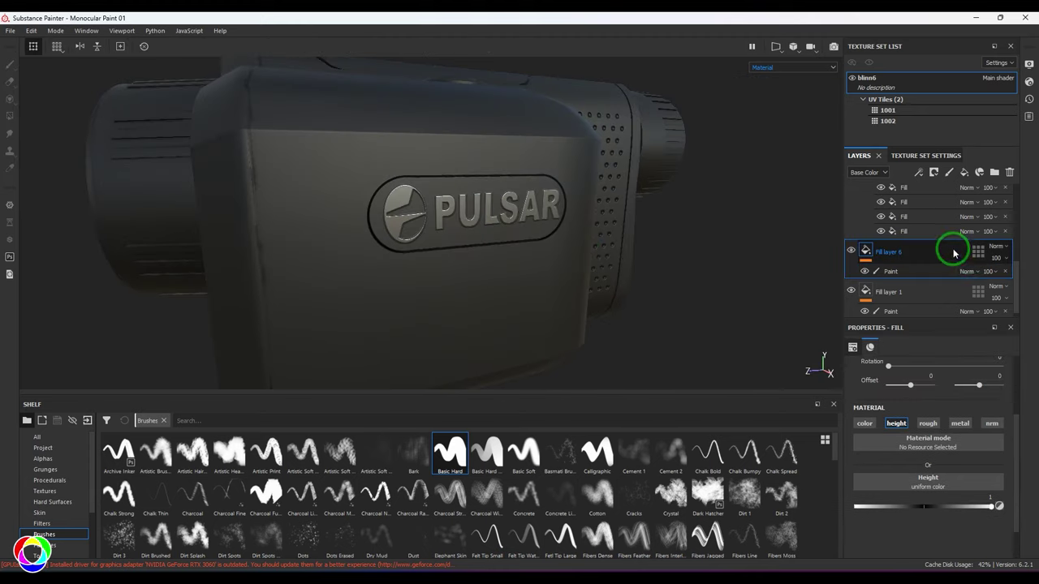
left_click_drag(992, 259, 994, 276)
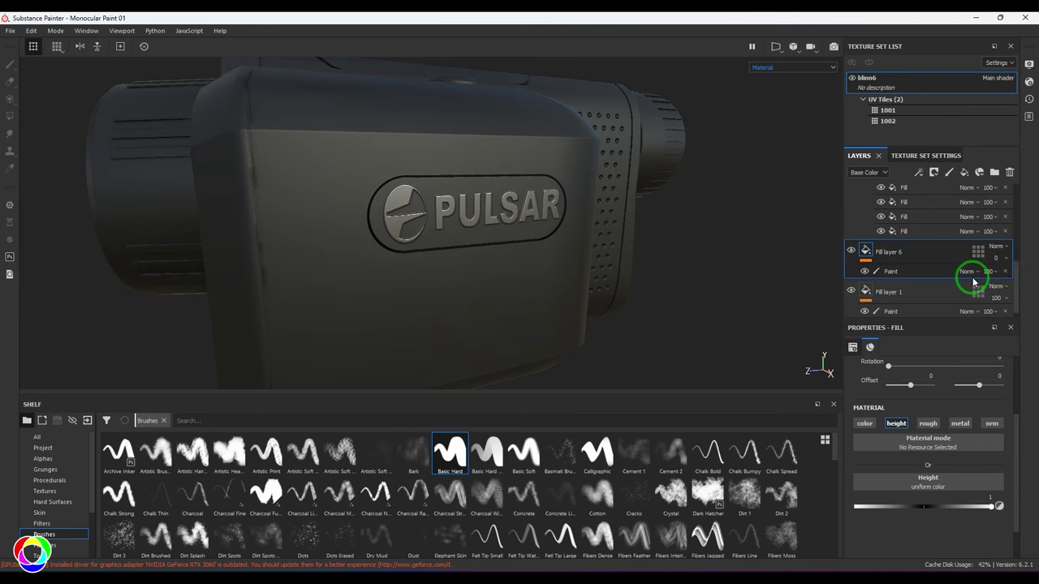
left_click(851, 253)
left_click(851, 253)
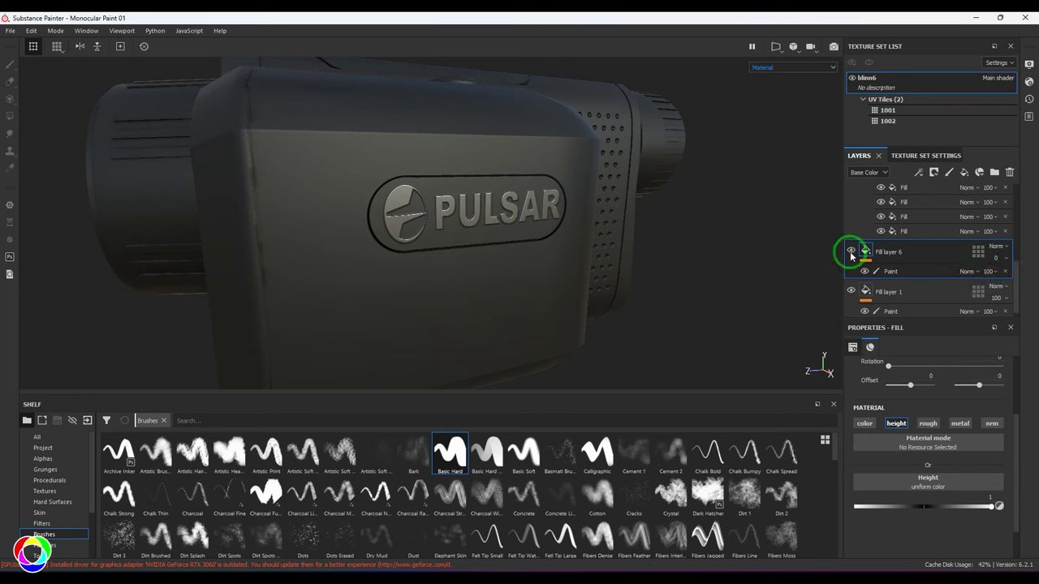
left_click(998, 258)
Step: Switch the layer stack to the Height channel and set Fill layer 6's opacity to 16
left_click(867, 172)
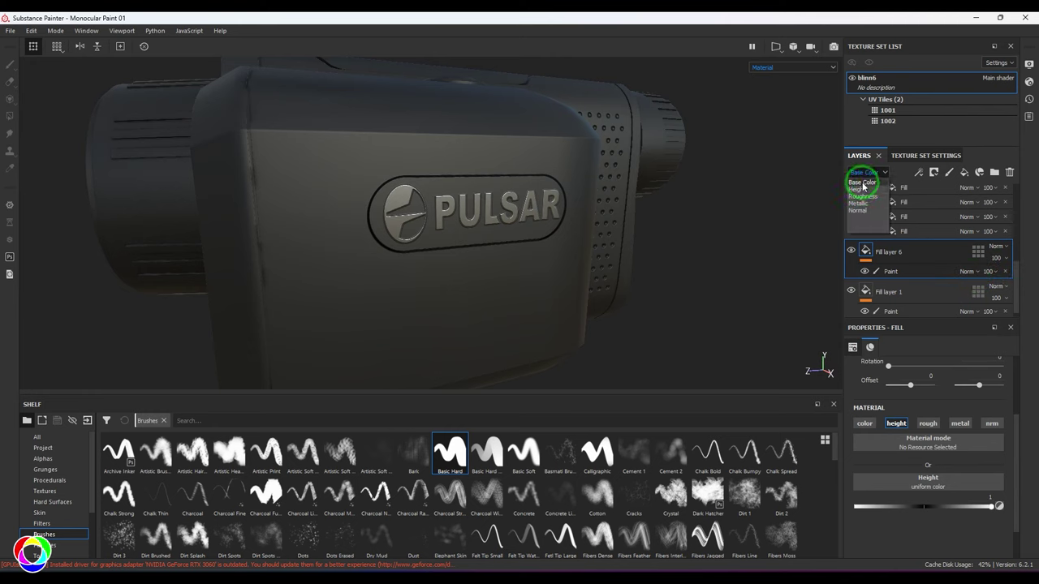
left_click(863, 186)
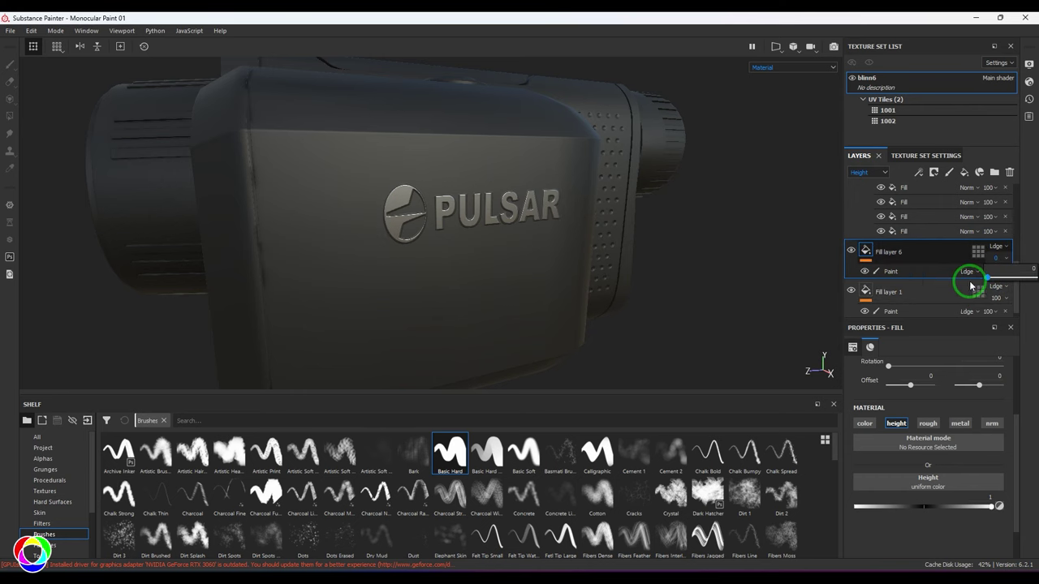
left_click(504, 250)
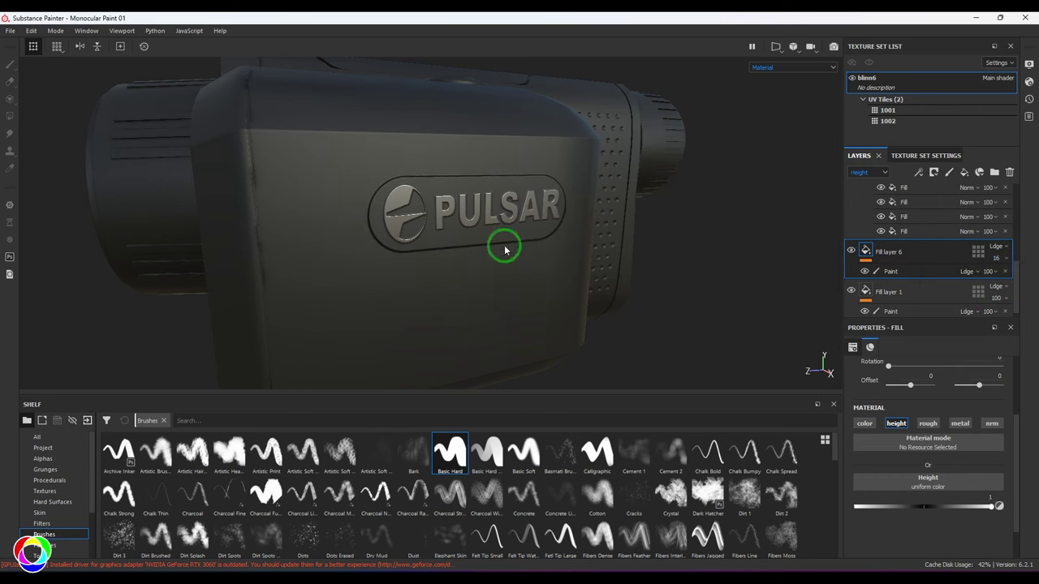
Step: Add a fill layer above Fill layer 6 for the AXION 2 side of the body and set its base color to blue
left_click_drag(664, 278, 155, 190, "alt")
right_click_drag(155, 190, 341, 232, "alt")
left_click_drag(341, 232, 457, 317, "alt")
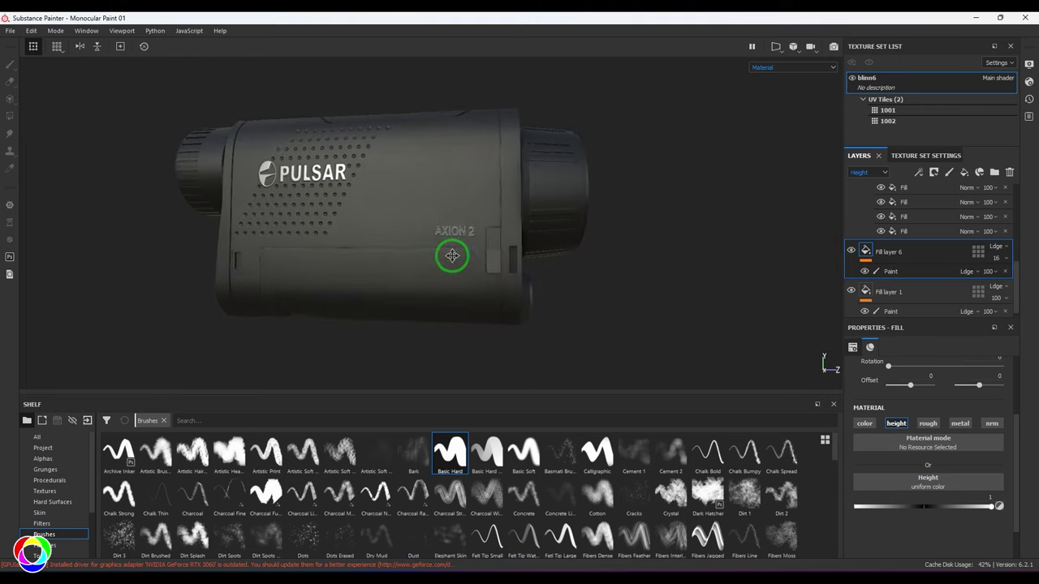
right_click_drag(457, 317, 490, 280, "alt")
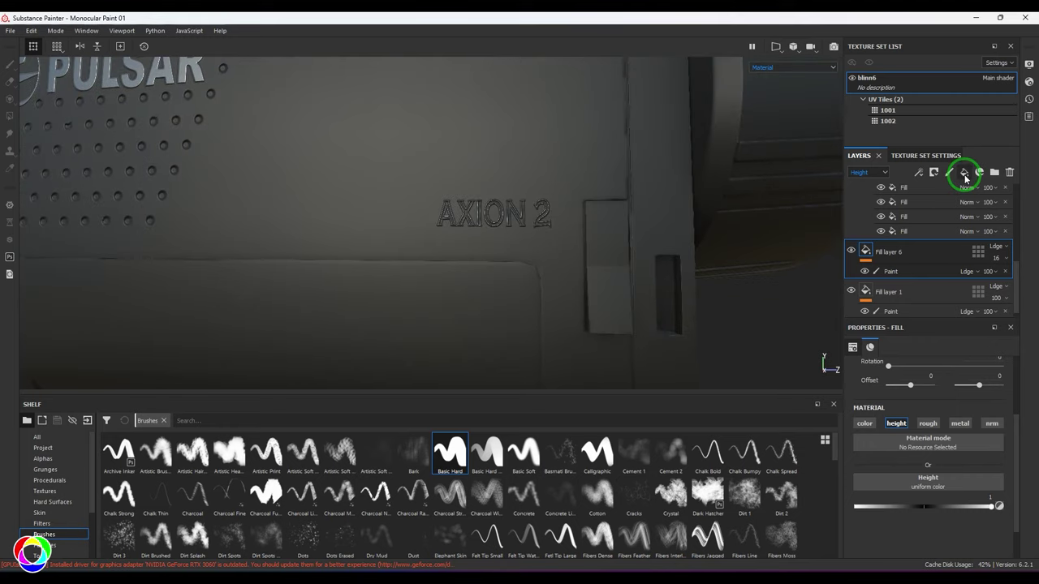
left_click(964, 174)
left_click(893, 499)
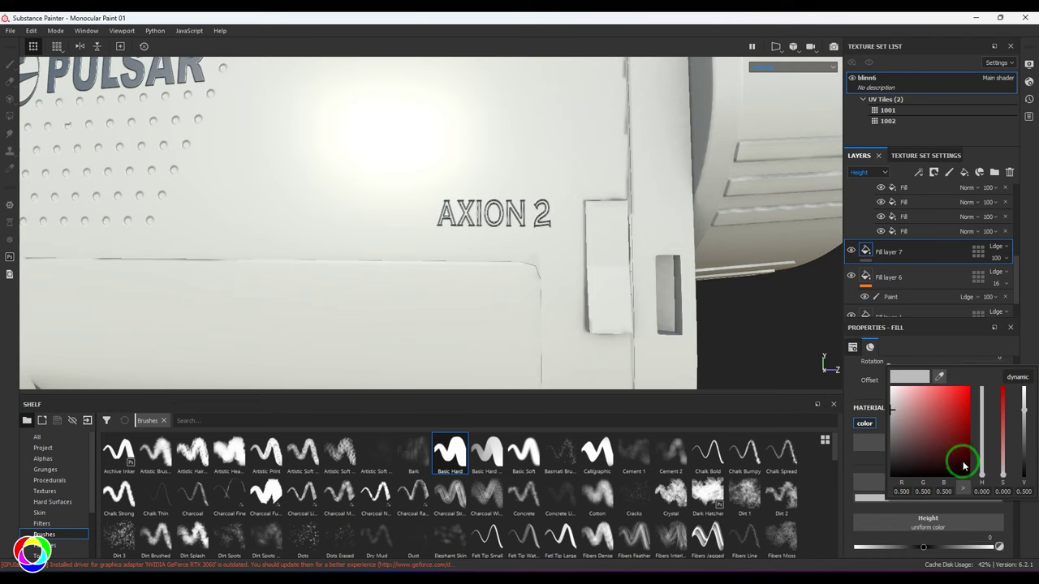
left_click_drag(964, 466, 945, 432)
left_click(1019, 254)
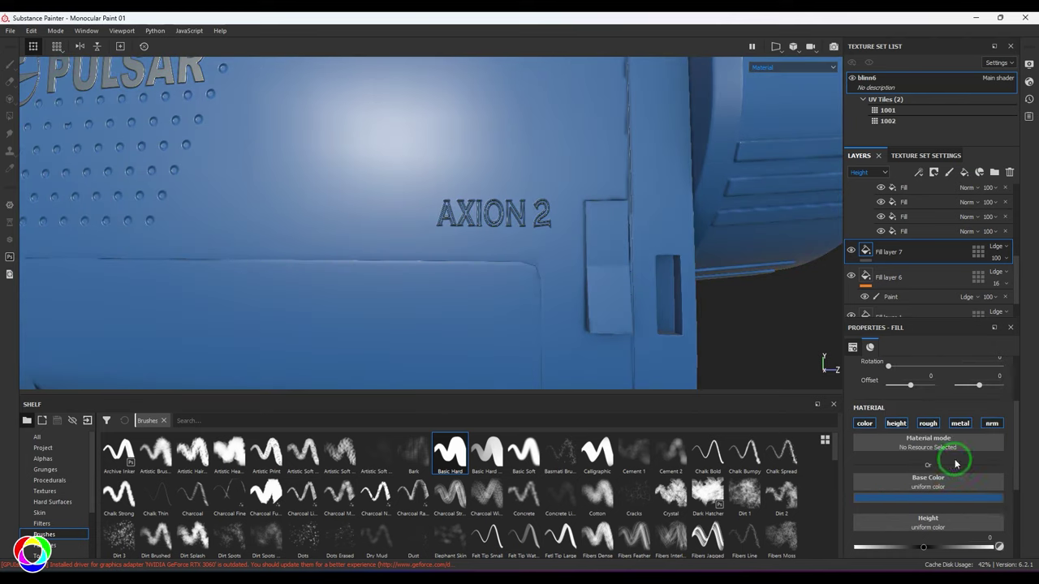
Step: Disable the roughness, metallic and normal channels on the blue fill layer, leaving color and height enabled
left_click(930, 426)
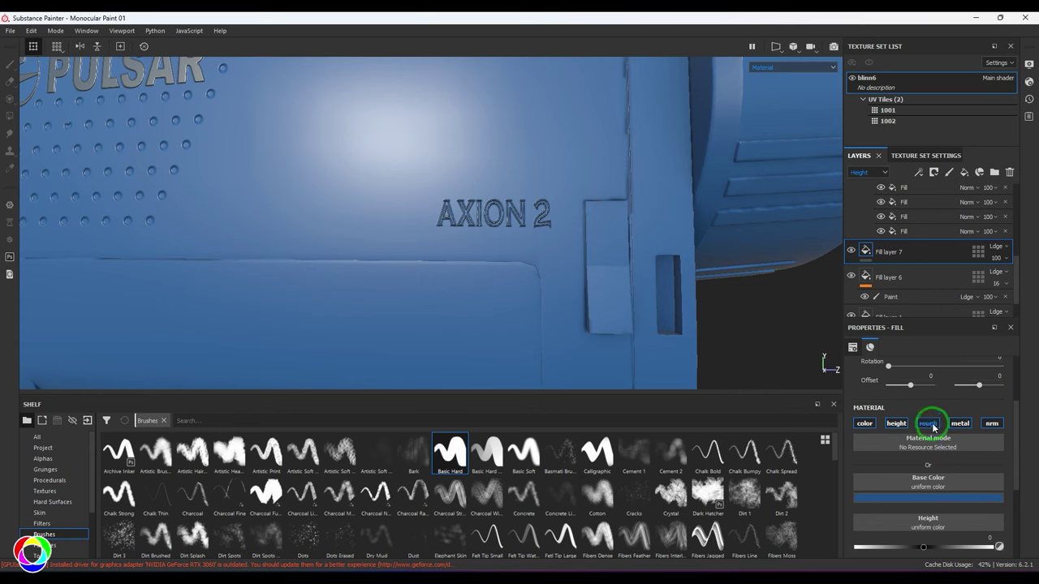
left_click(963, 426)
left_click(991, 425)
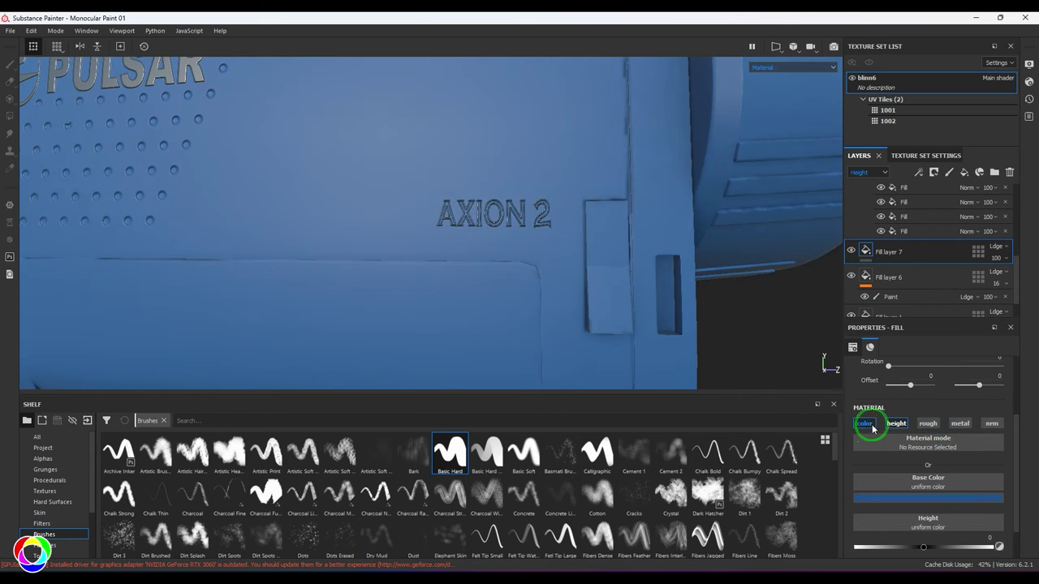
left_click(866, 317)
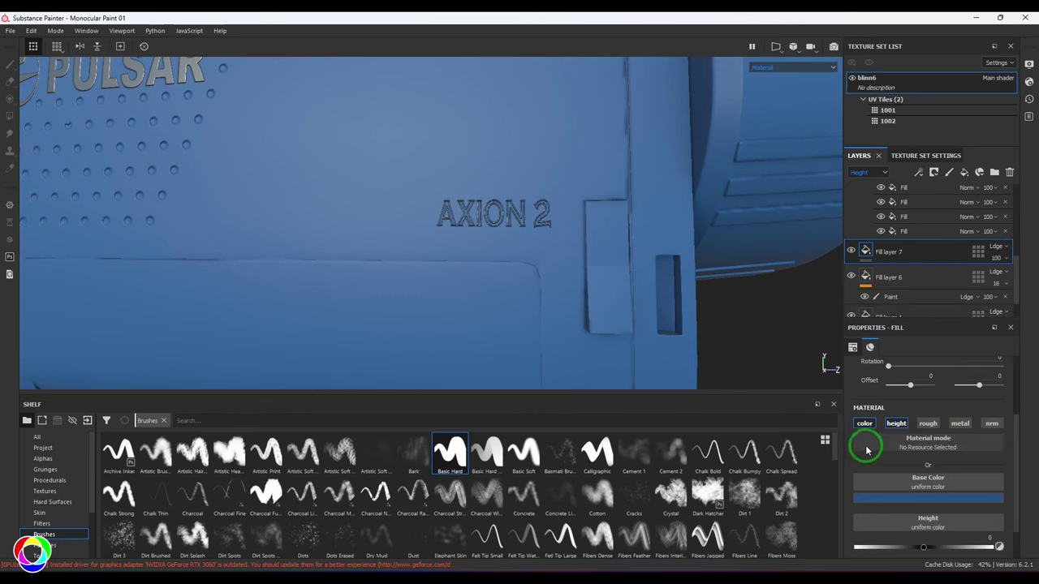
Step: Add a black mask to Fill layer 7 and set the layer's height to 0.2763
left_click(893, 231)
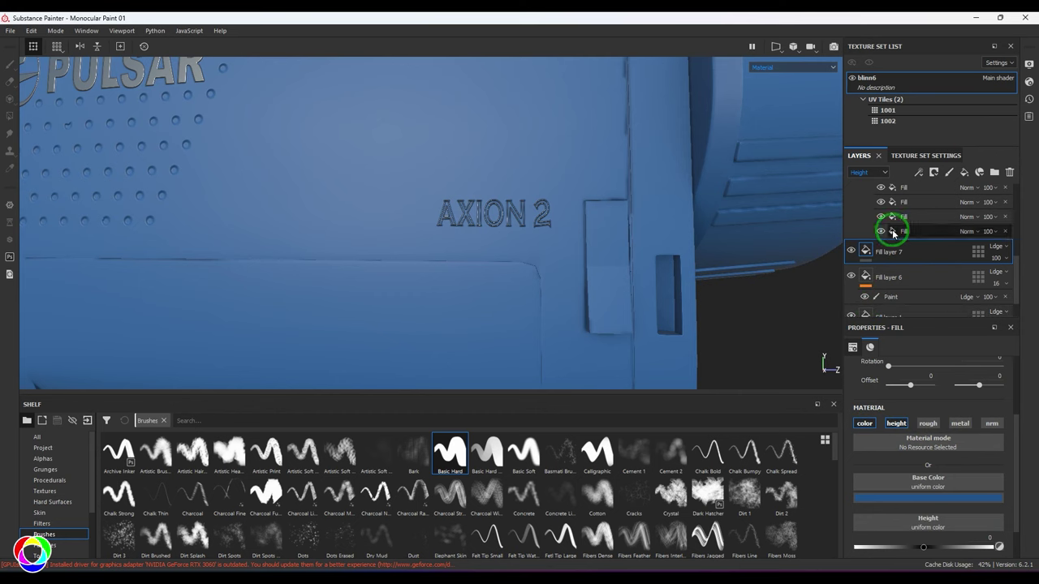
left_click(935, 173)
left_click(939, 200)
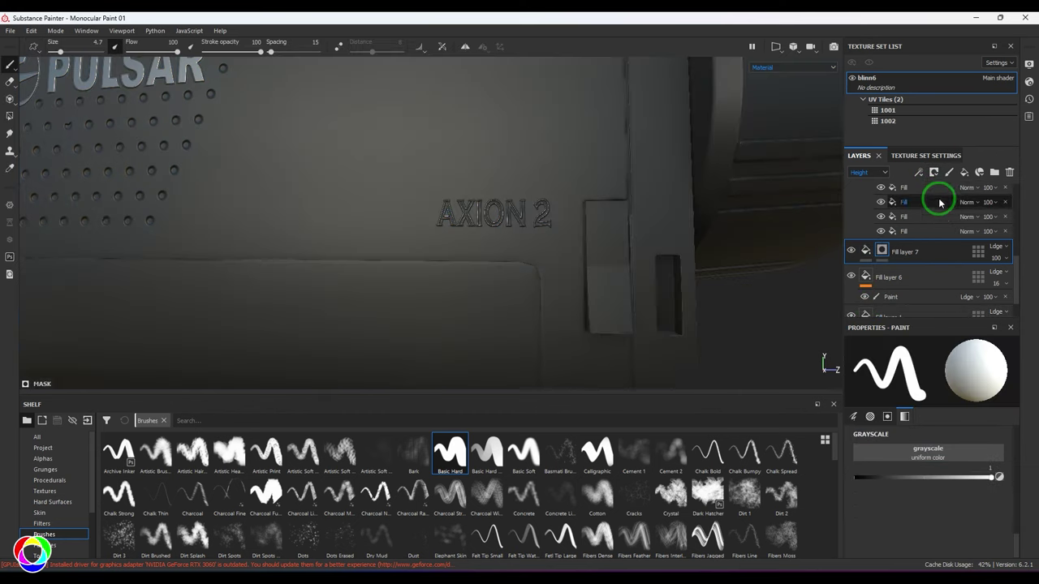
left_click(865, 250)
left_click(938, 548)
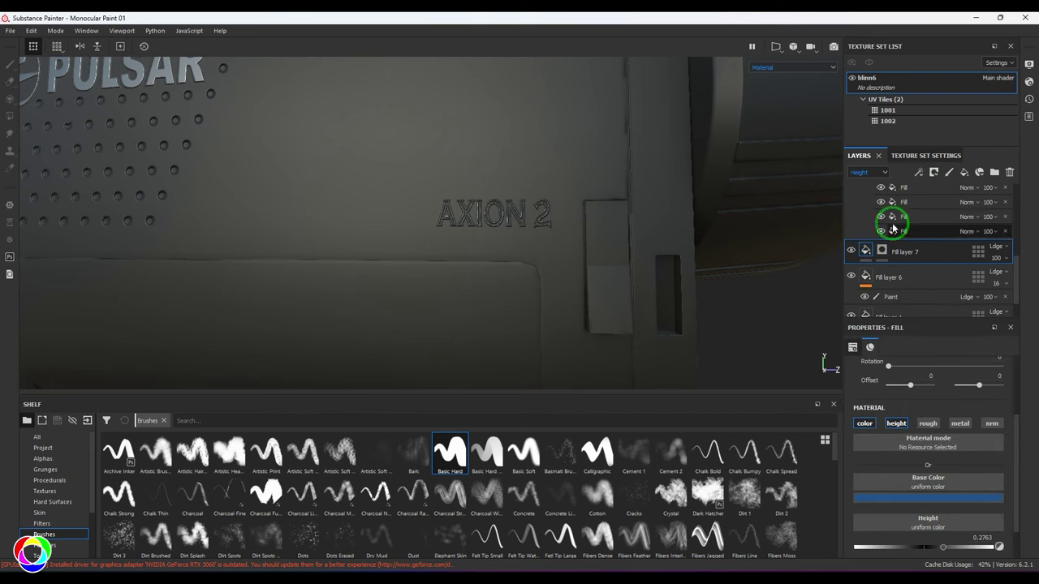
Step: Add a paint effect to Fill layer 7's mask and paint a straight stroke at brush size 6.6 across the AXION 2 lettering
double_click(890, 278)
left_click(918, 171)
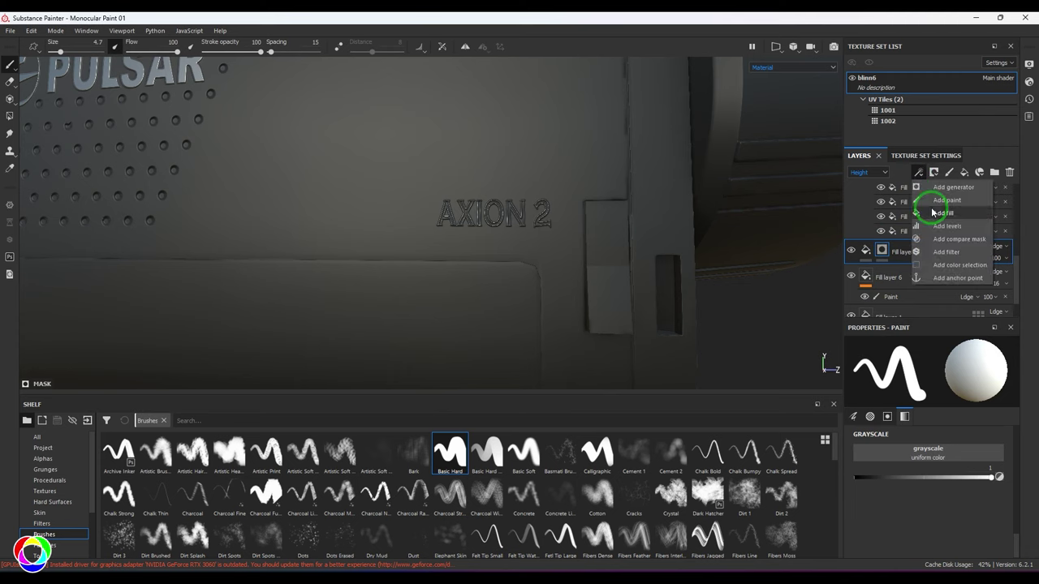
left_click(946, 200)
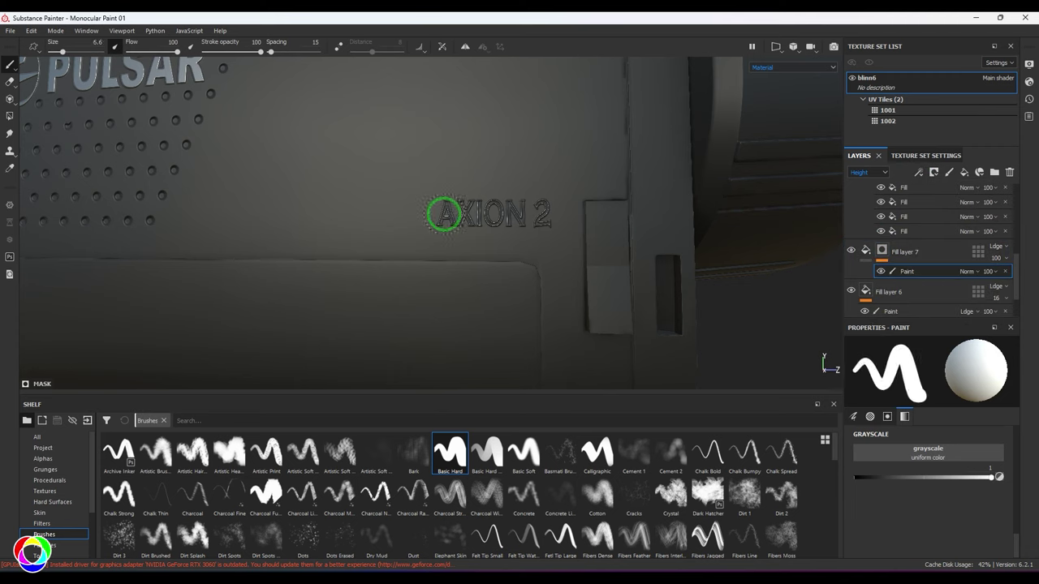
key("shift")
left_click(543, 216, "shift")
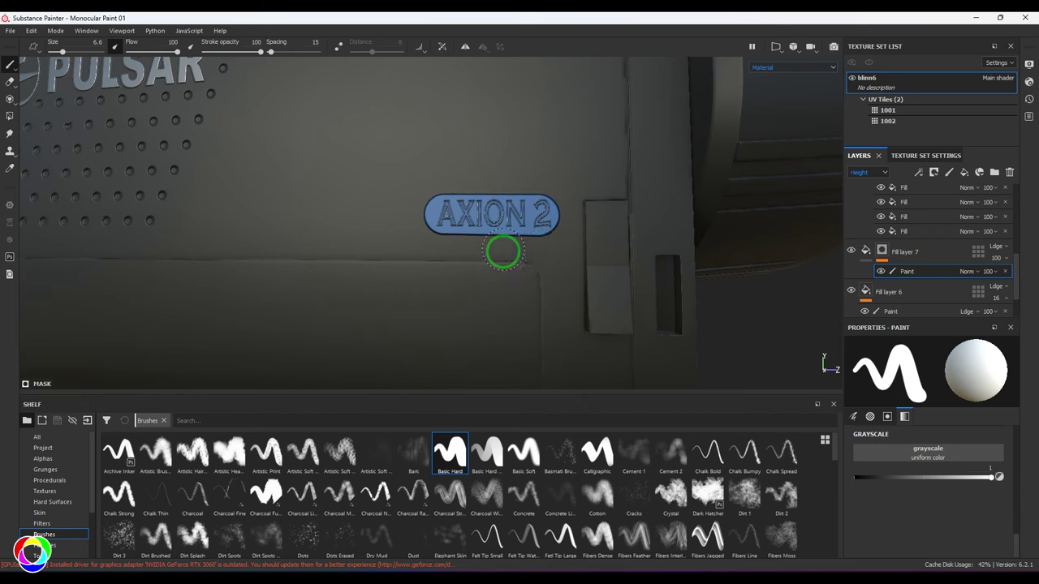
Step: Render the monocular in Iray, examine the blue AXION 2 badge and the opposite PULSAR side, and return to the painting view
scroll(501, 250, "down", 6)
left_click_drag(360, 194, 440, 206, "alt")
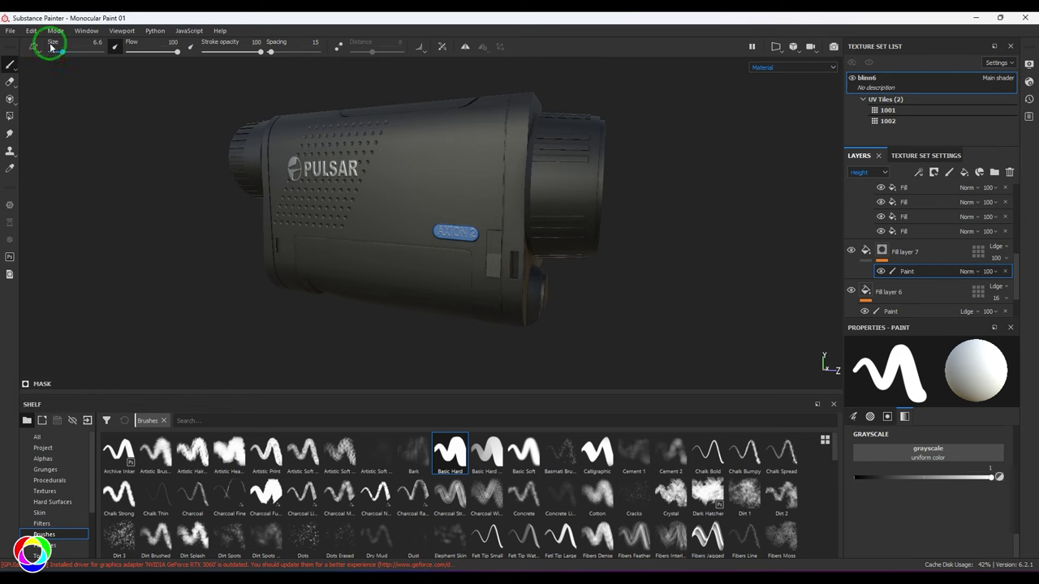
left_click(71, 56)
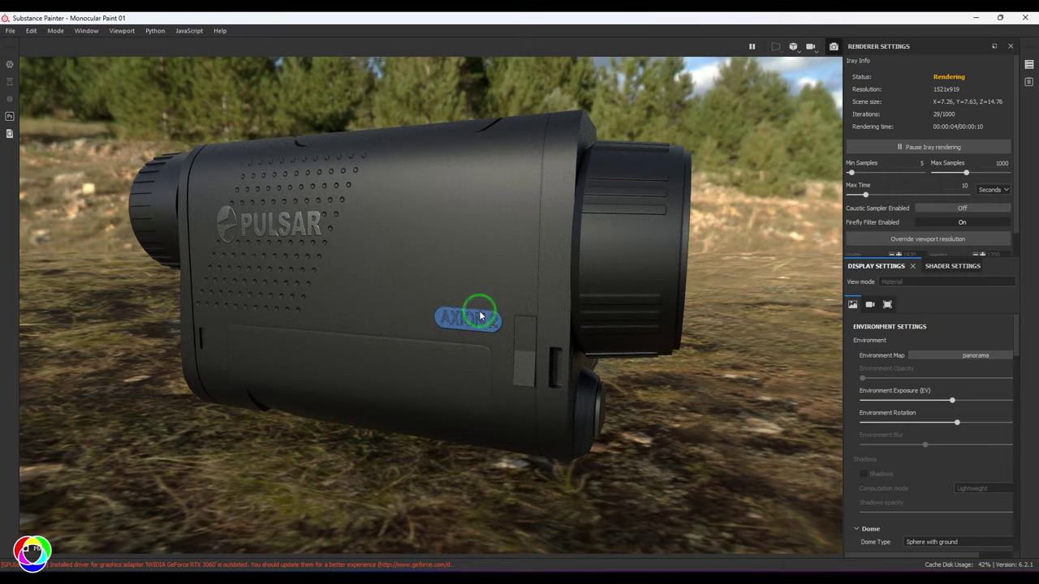
left_click_drag(684, 343, 810, 332, "alt")
right_click_drag(739, 334, 658, 335, "shift")
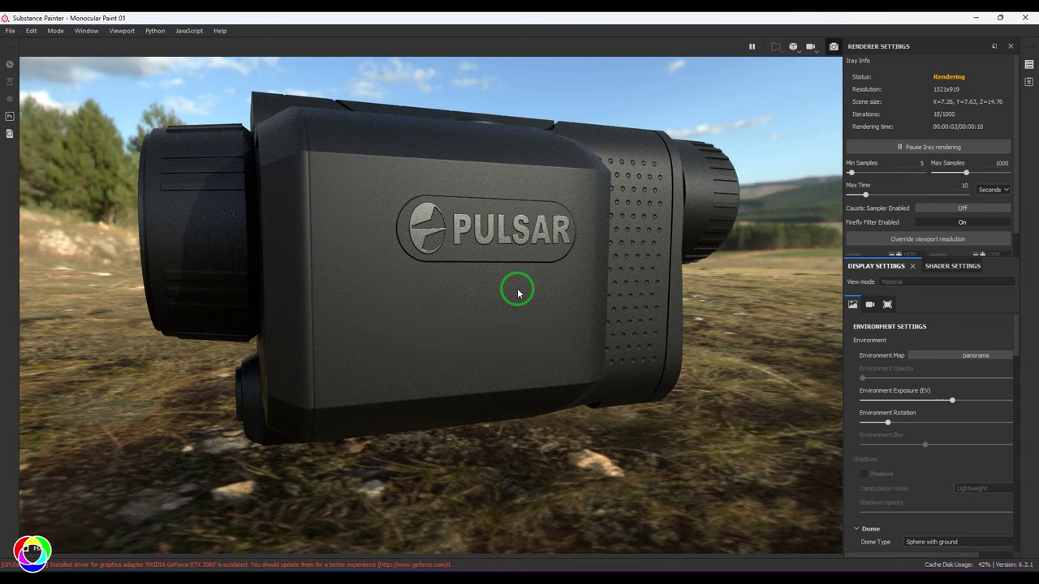
key("F10")
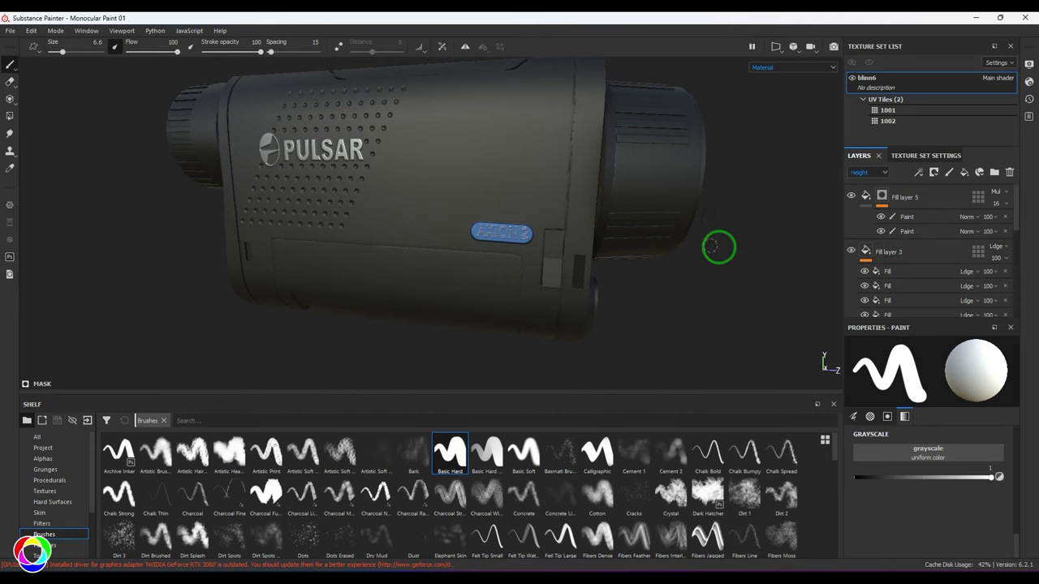
Step: Toggle Fill layer 3's visibility and inspect its relief details on the buttons and the badge side of the body
left_click(851, 250)
left_click(851, 250)
scroll(469, 202, "down", 1)
left_click_drag(470, 202, 541, 333, "alt")
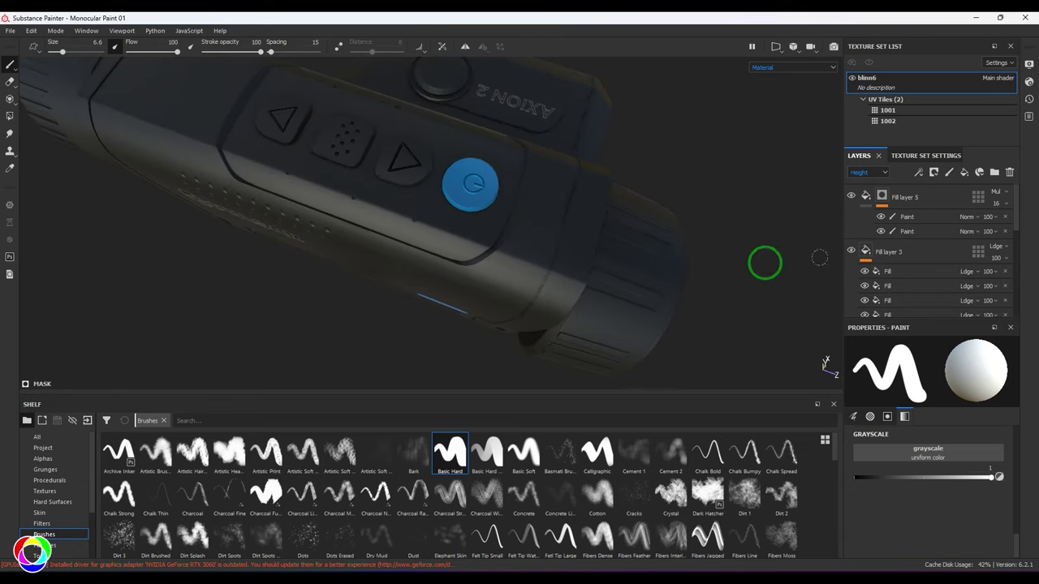
left_click_drag(765, 263, 351, 156, "alt")
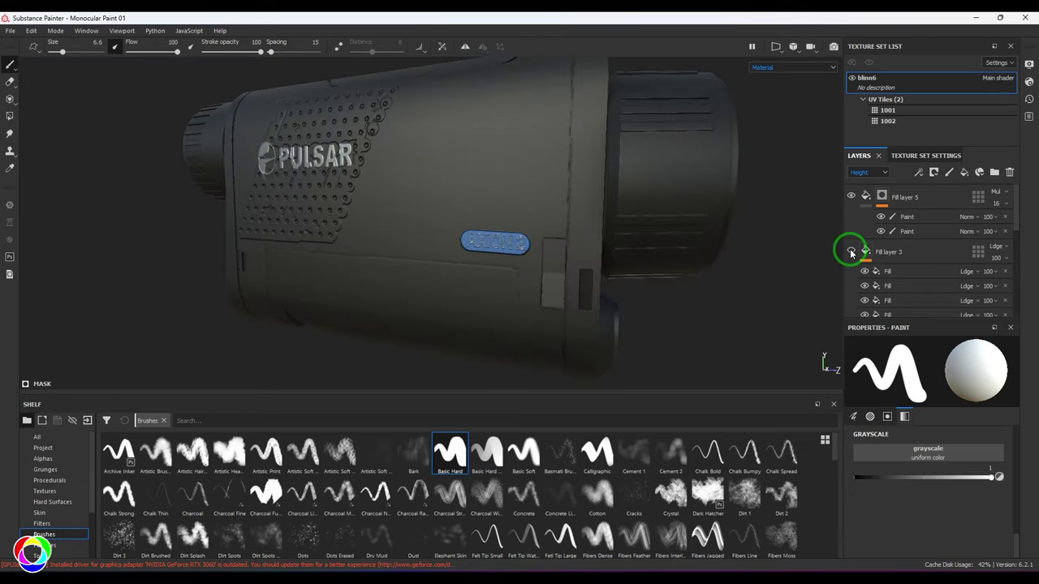
left_click_drag(535, 221, 522, 276, "alt")
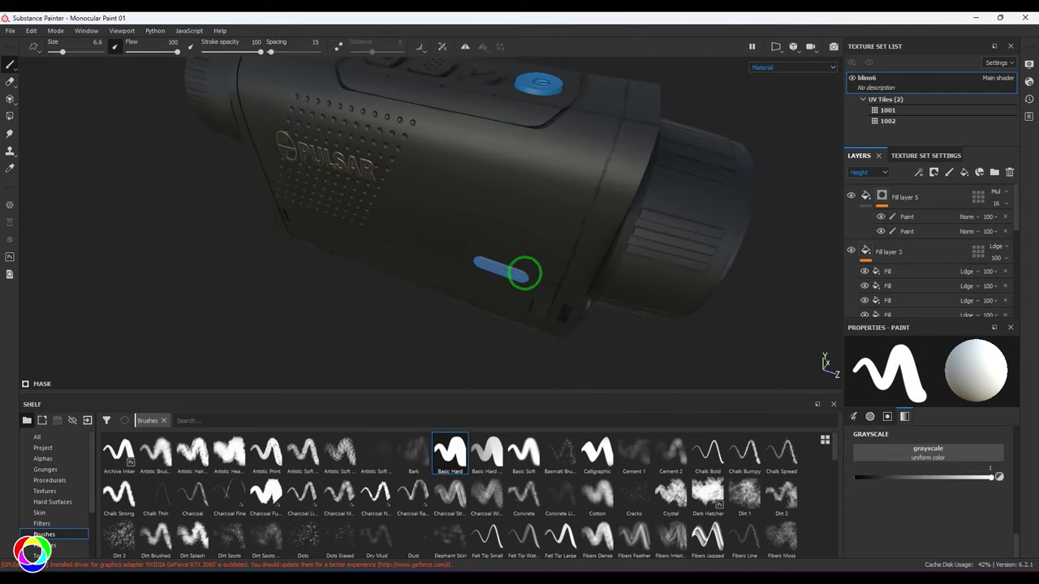
Step: Add a fill effect to Fill layer 3 and disable all of its channels except height
left_click(923, 255)
left_click(920, 173)
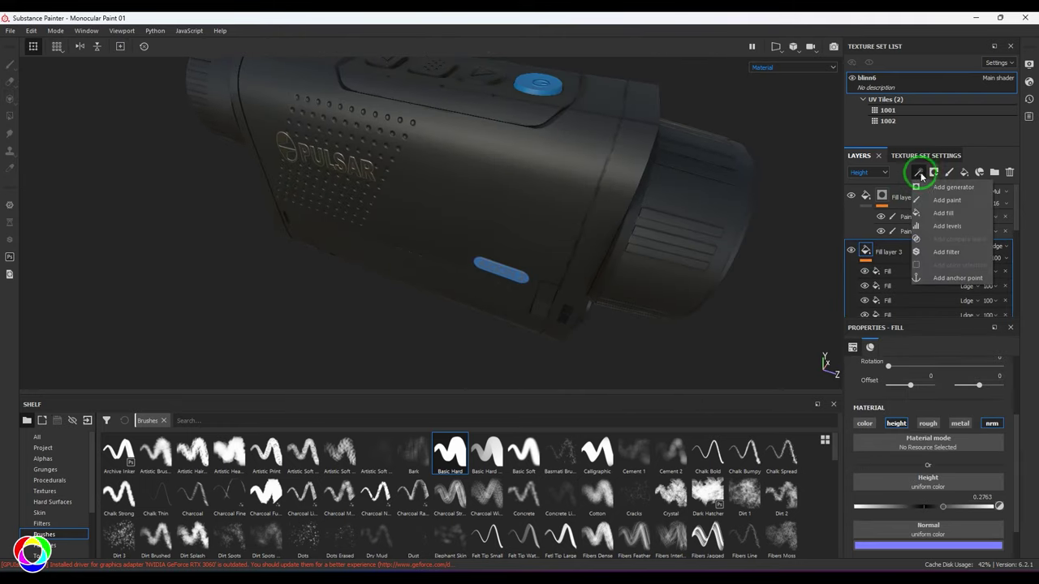
left_click(940, 214)
left_click(865, 424)
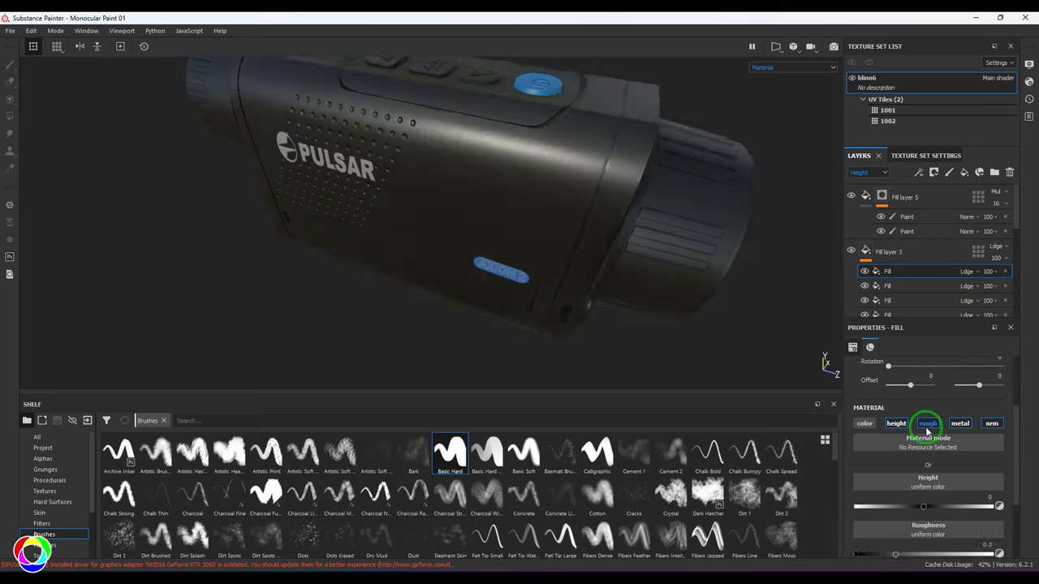
left_click(927, 424)
left_click(959, 424)
Step: Assign the USB texture to the new fill's height channel and show the 3D and 2D views side by side
left_click(45, 491)
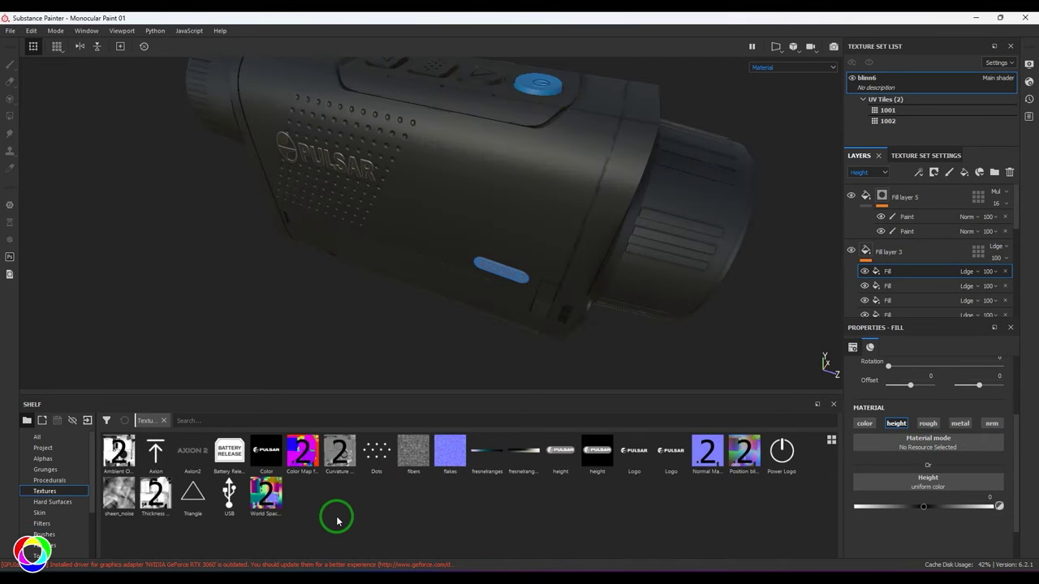
left_click_drag(859, 511, 883, 476)
left_click_drag(499, 246, 473, 213, "alt")
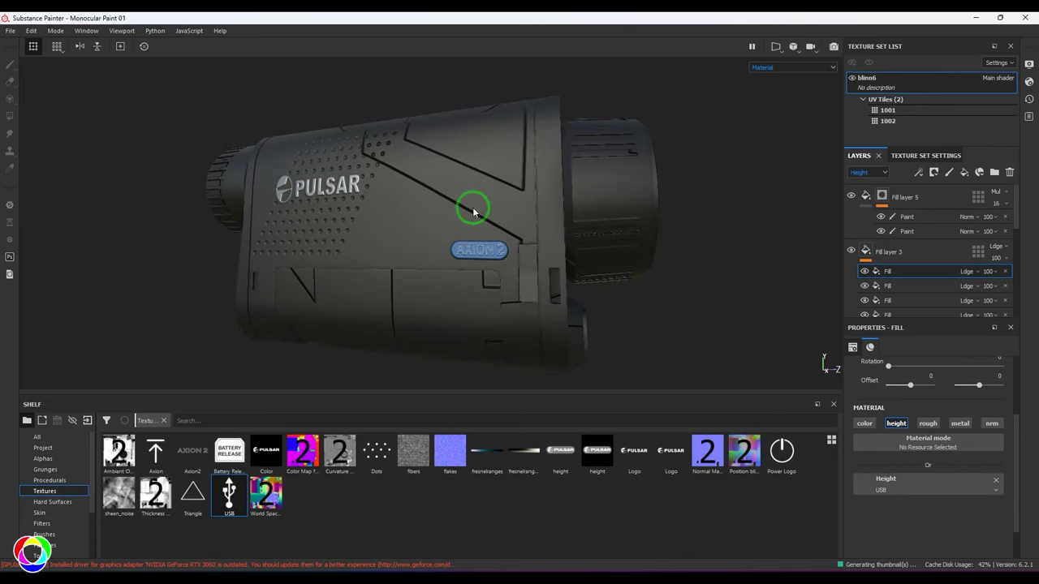
left_click(775, 47)
left_click(799, 65)
Step: Move the USB decal from UV tile 1001 onto tile 1002 and scale it down roughly
right_click_drag(695, 284, 307, 145, "alt")
middle_click_drag(642, 253, 705, 163, "alt")
right_click_drag(706, 162, 687, 273, "alt")
middle_click_drag(694, 264, 722, 250, "alt")
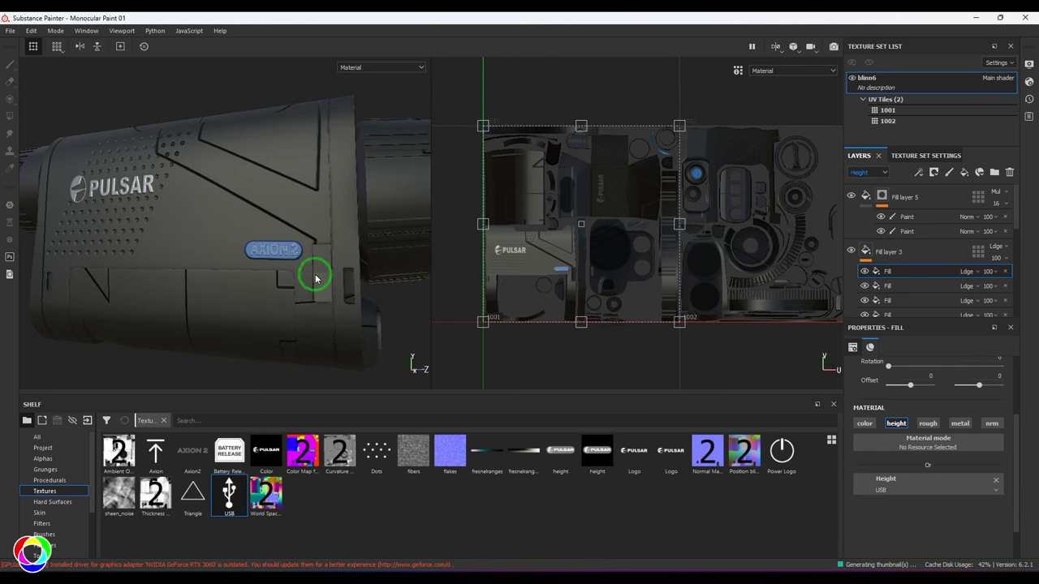
left_click_drag(560, 239, 747, 265)
middle_click_drag(747, 266, 666, 252, "alt")
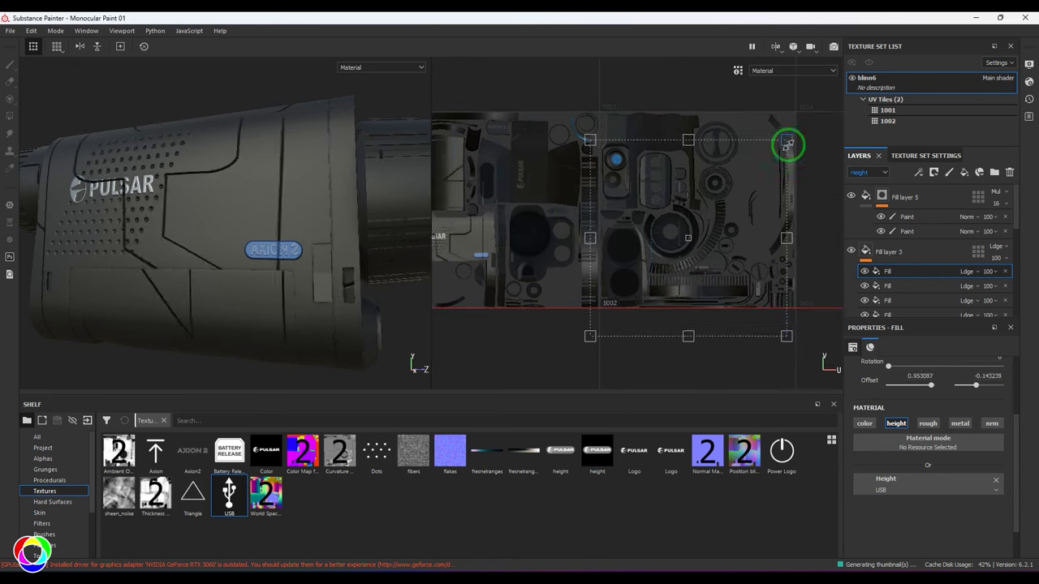
left_click_drag(789, 141, 658, 269)
left_click_drag(652, 319, 744, 313)
Step: Set the USB fill's UV wrap to None and fit the symbol onto the cover beside AXION 2, scaled to about 56.49 by 28.08
scroll(784, 300, "up", 5)
middle_click_drag(785, 299, 580, 285, "alt")
scroll(579, 285, "down", 3)
left_click_drag(527, 232, 638, 223)
left_click_drag(638, 223, 645, 247)
scroll(644, 248, "up", 4)
left_click_drag(640, 204, 608, 203)
middle_click_drag(607, 203, 818, 227, "alt")
left_click_drag(818, 227, 652, 223)
left_click_drag(687, 102, 630, 213)
scroll(630, 213, "up", 4)
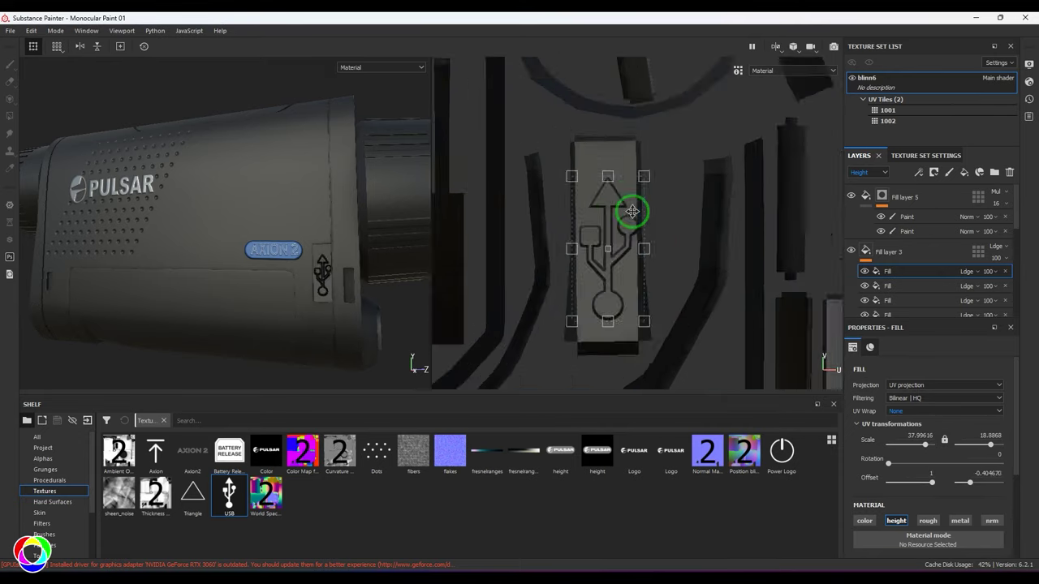
scroll(631, 212, "up", 1)
left_click_drag(642, 177, 611, 179)
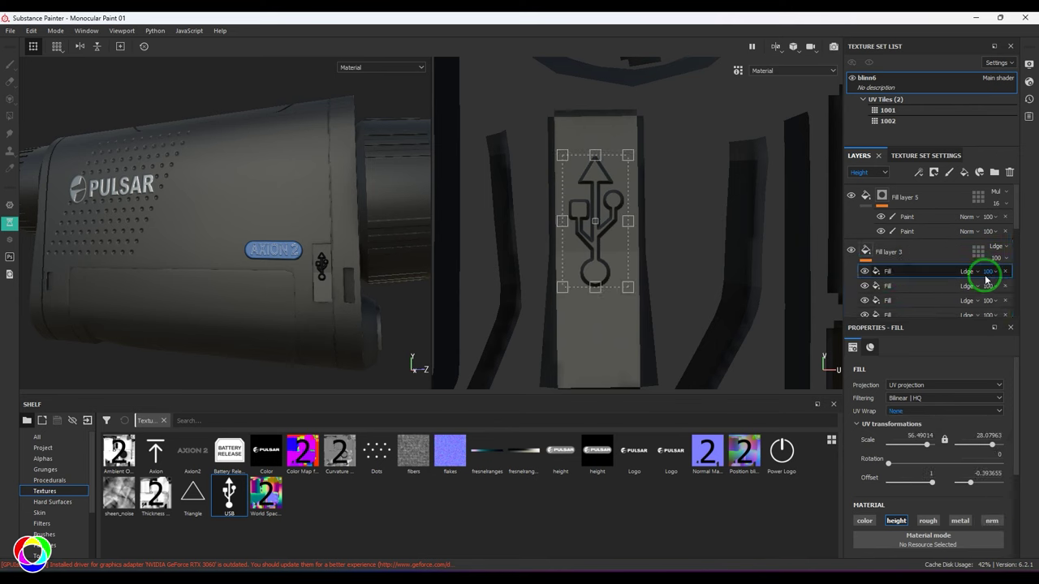
Step: Set the USB fill's opacity to 6 and place the symbol near the cover's upper end, scaled to about 70.26 by 34.92
left_click_drag(982, 273, 978, 299)
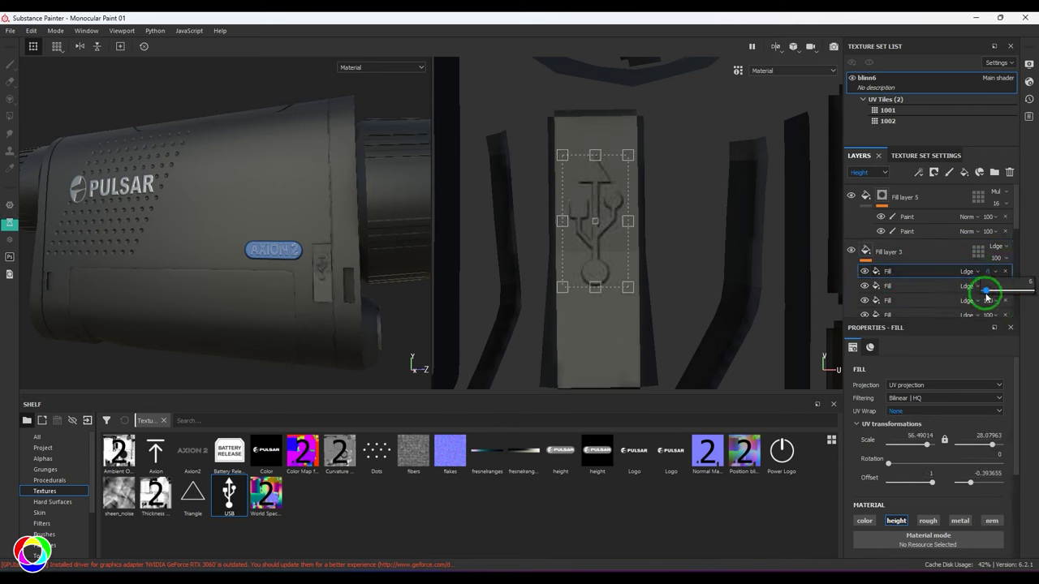
left_click_drag(253, 250, 146, 234, "alt")
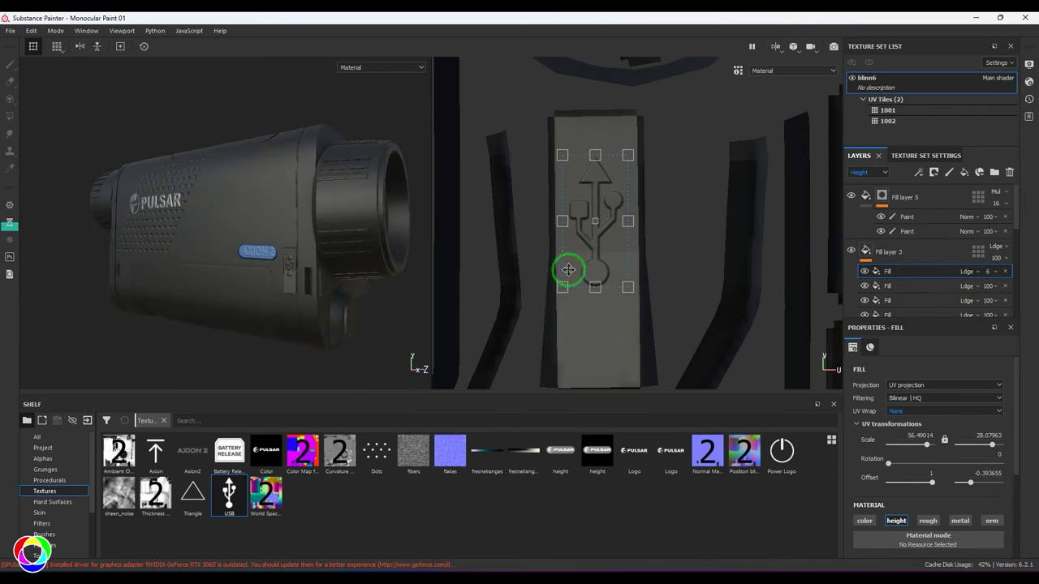
left_click_drag(569, 270, 589, 252)
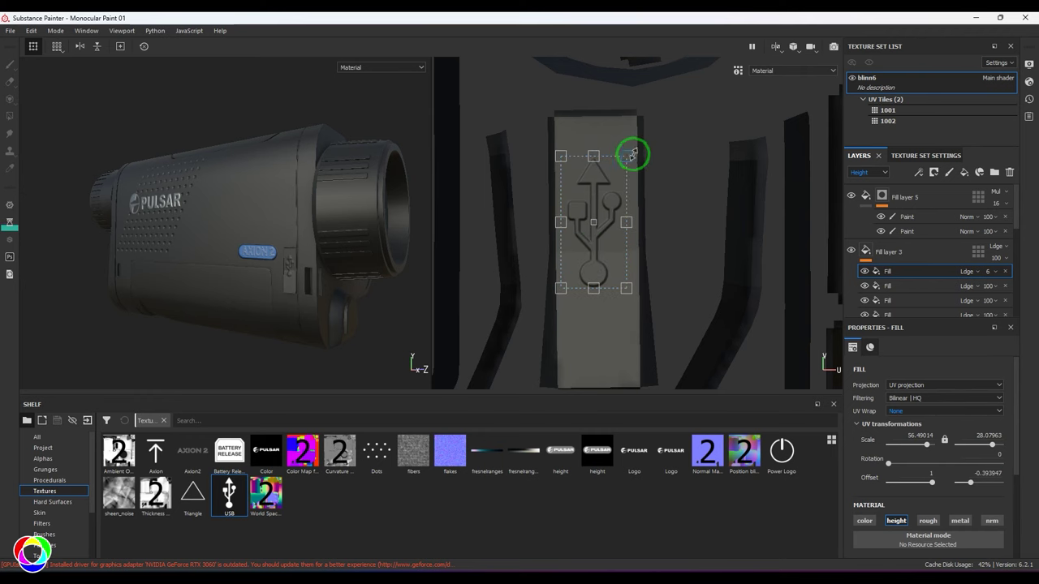
left_click_drag(633, 154, 612, 163)
left_click_drag(356, 252, 311, 287, "alt")
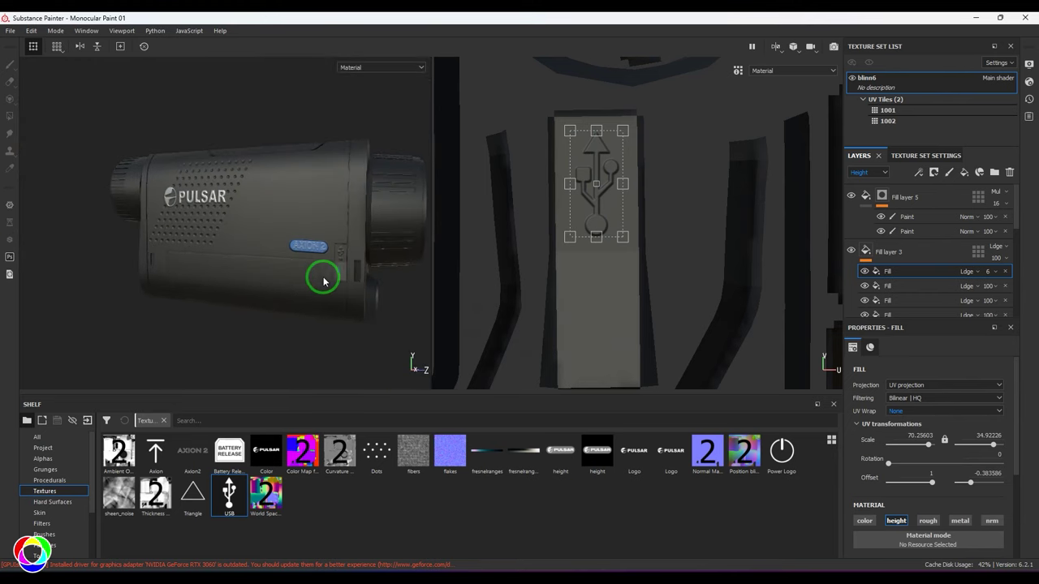
Step: Add a fill layer above Fill layer 3 for the battery cover, keeping only its height channel enabled with a height of -0.5331
left_click_drag(406, 300, 361, 322, "alt")
right_click_drag(361, 318, 254, 309, "shift")
left_click_drag(255, 309, 295, 283, "alt")
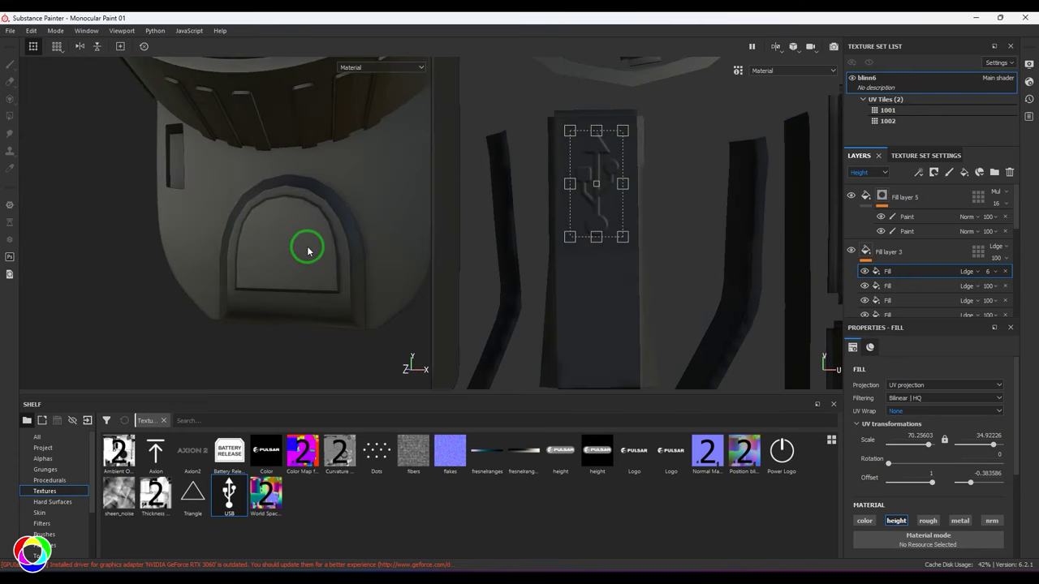
left_click(946, 274)
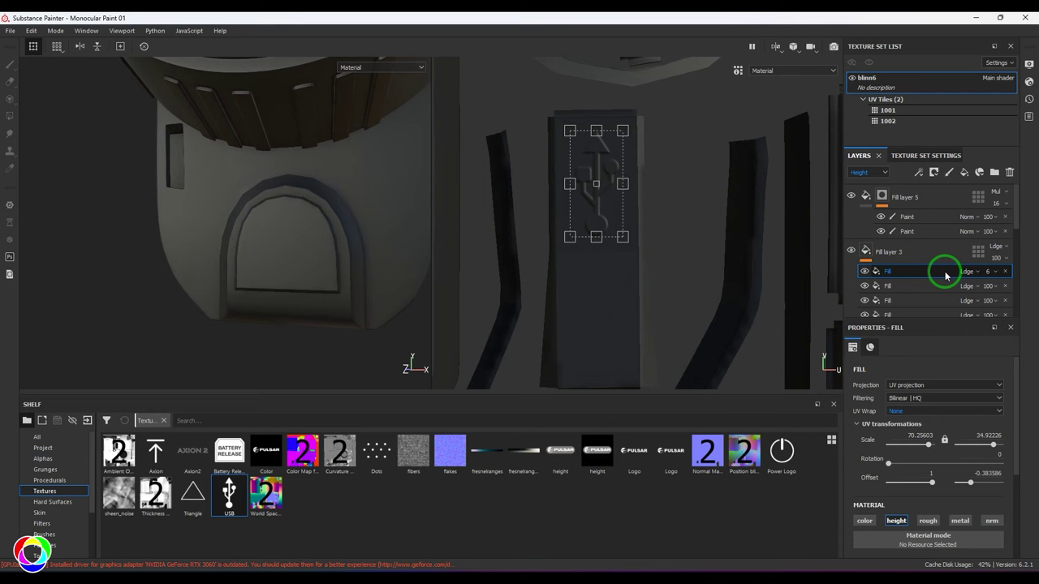
double_click(906, 231)
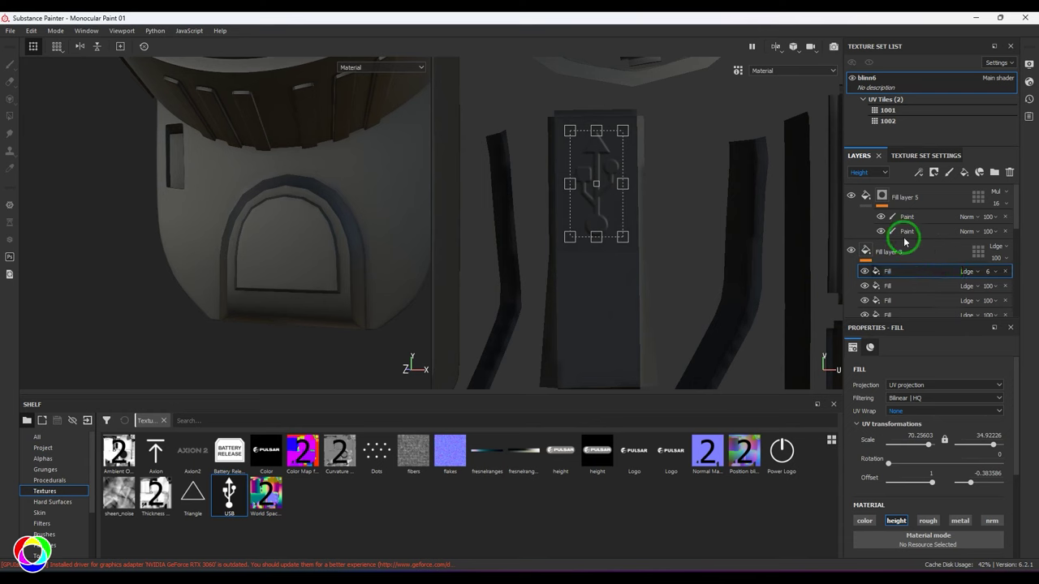
double_click(920, 276)
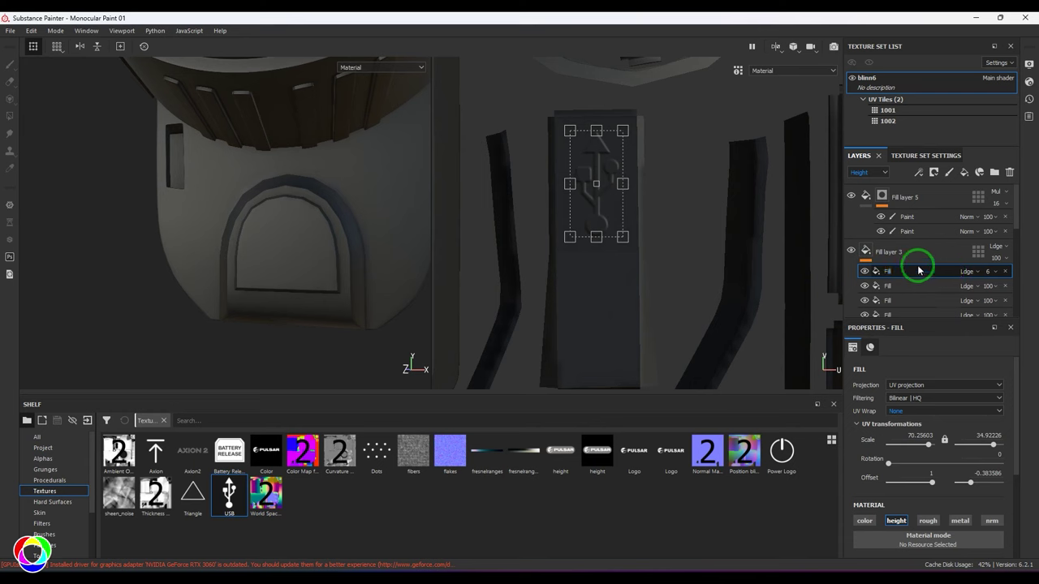
left_click(965, 173)
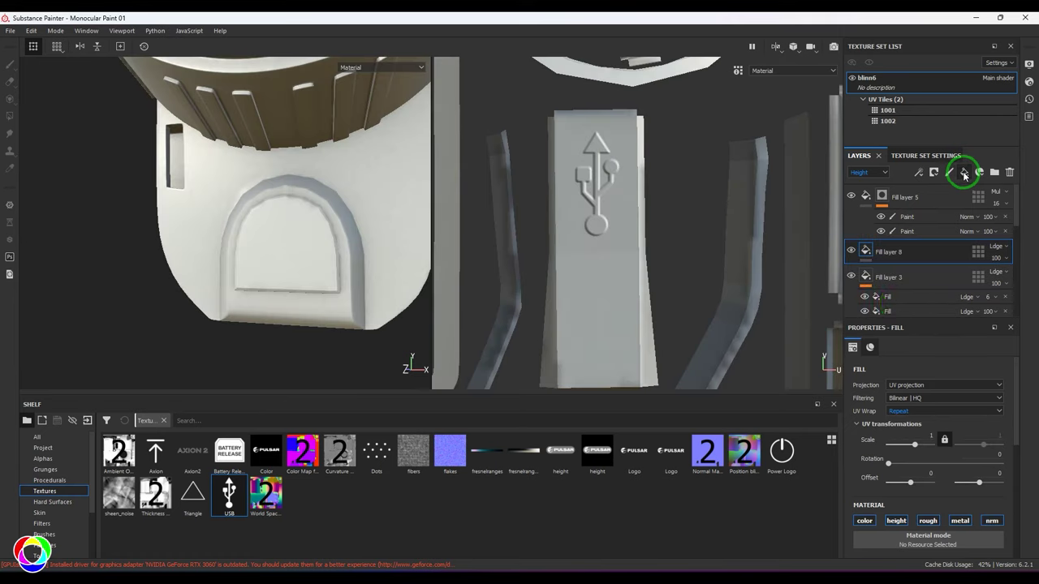
left_click(865, 522)
left_click(926, 522)
left_click(959, 522)
left_click(988, 522)
scroll(964, 532, "down", 1)
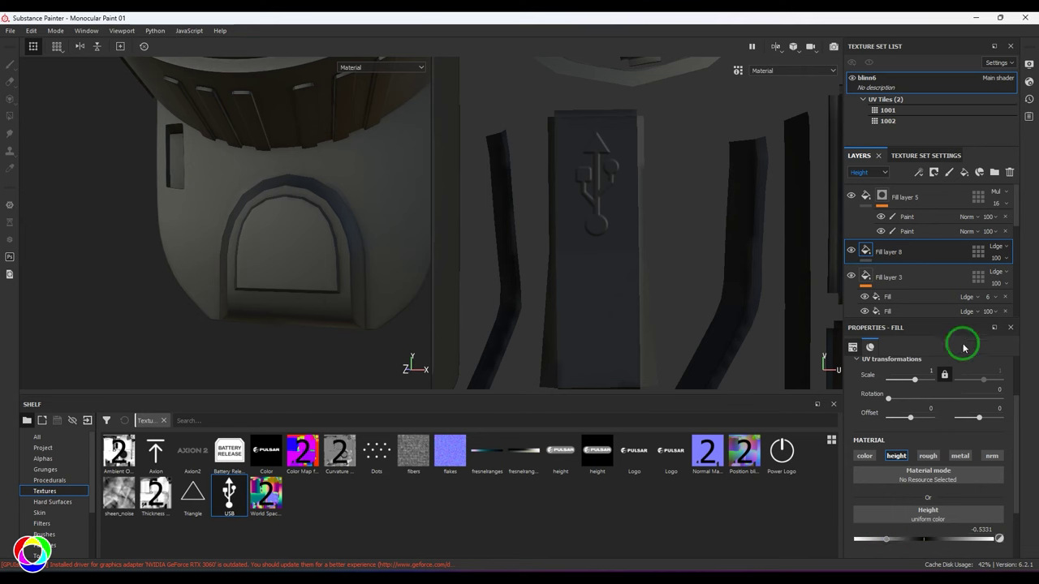
Step: Add a fill effect to Fill layer 8 and disable its color, roughness, metallic and normal channels
left_click(919, 173)
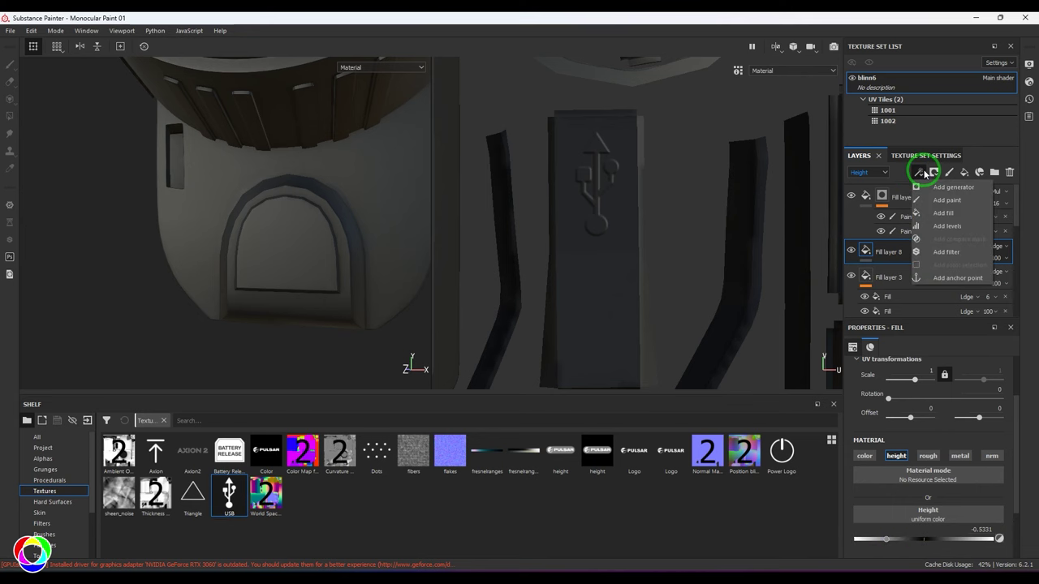
left_click(941, 215)
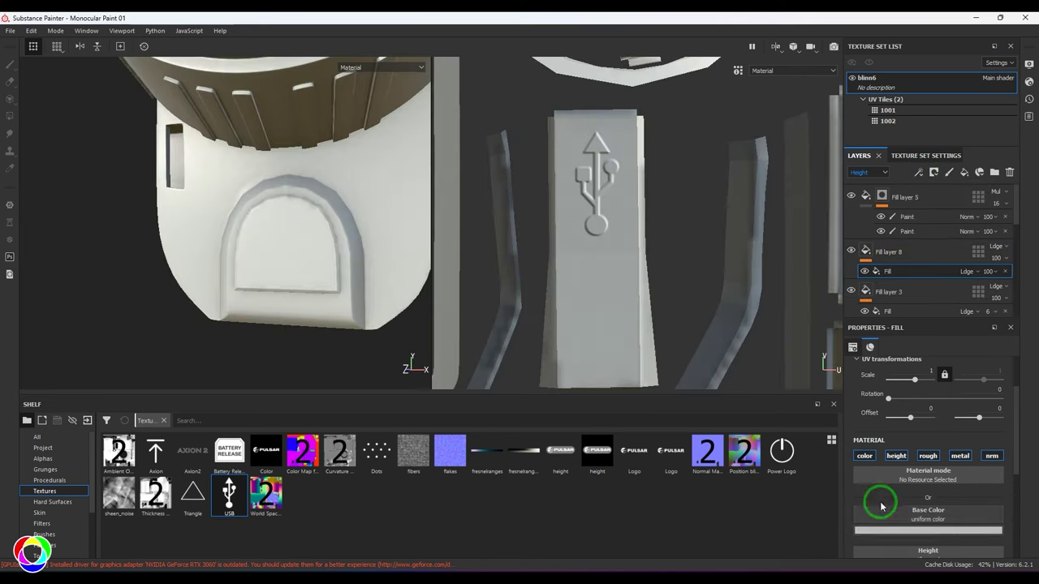
left_click(864, 455)
left_click(928, 456)
left_click(960, 456)
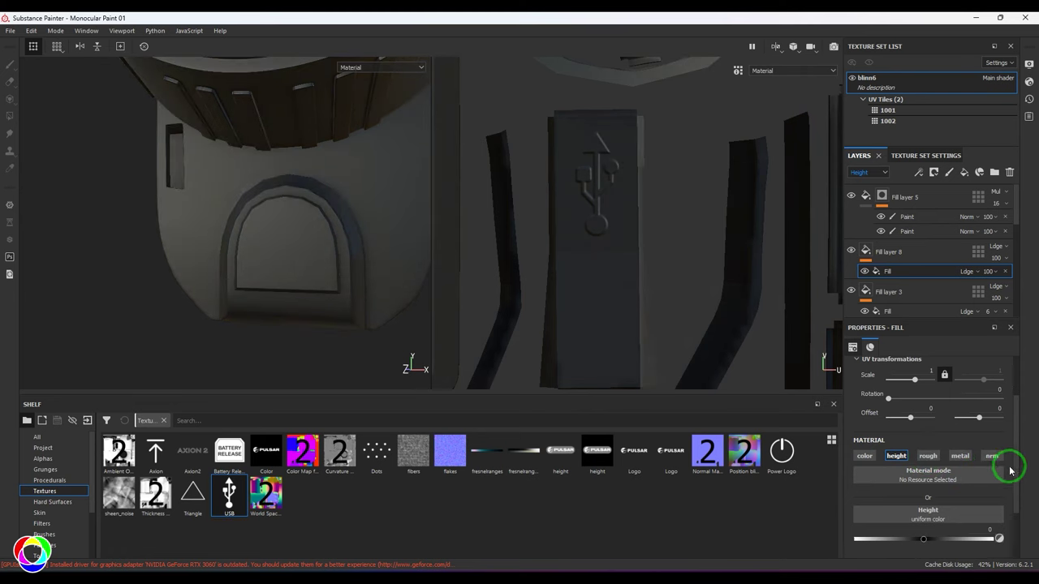
Step: Assign the Battery Release texture to the height channel of Fill layer 8's fill effect
left_click(270, 488)
left_click_drag(721, 406, 884, 497)
scroll(655, 251, "down", 3)
scroll(676, 231, "down", 6)
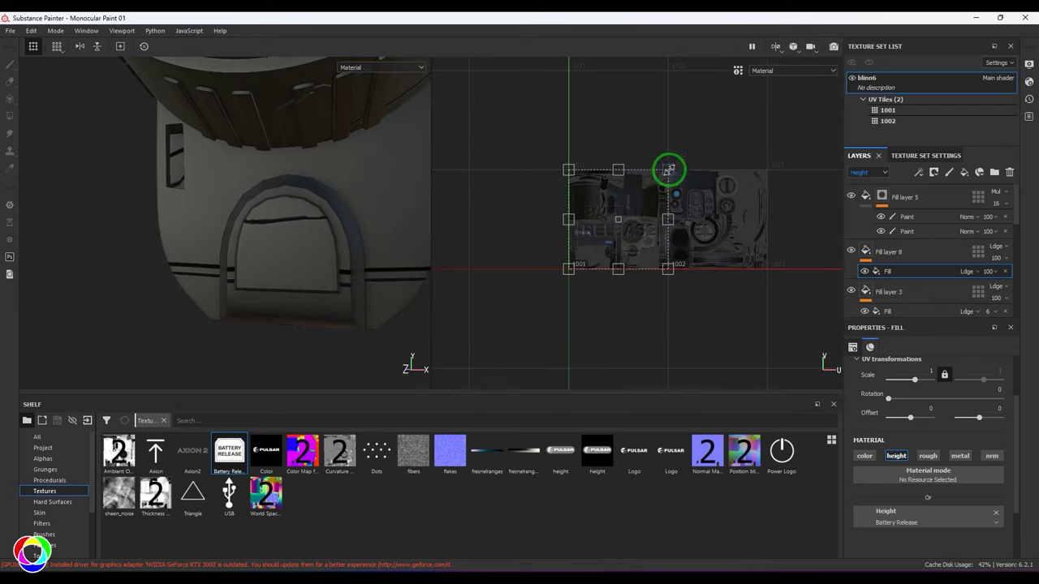
Step: Shrink the Battery Release texture to a UV scale of about 5.46 and set its UV Wrap to None
left_click_drag(669, 170, 577, 251)
scroll(933, 436, "up", 2)
left_click(913, 412)
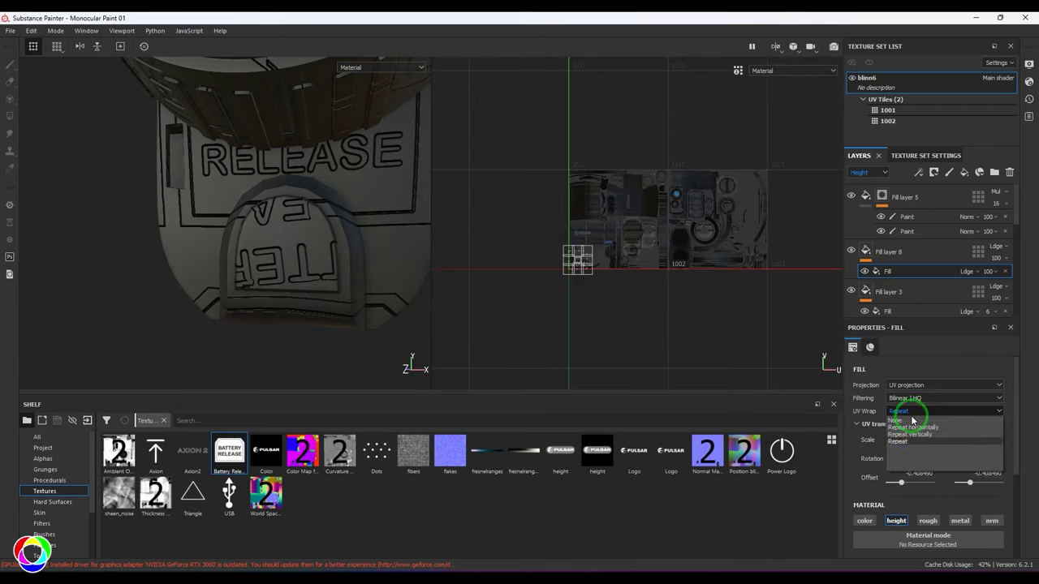
left_click(896, 420)
scroll(601, 290, "up", 5)
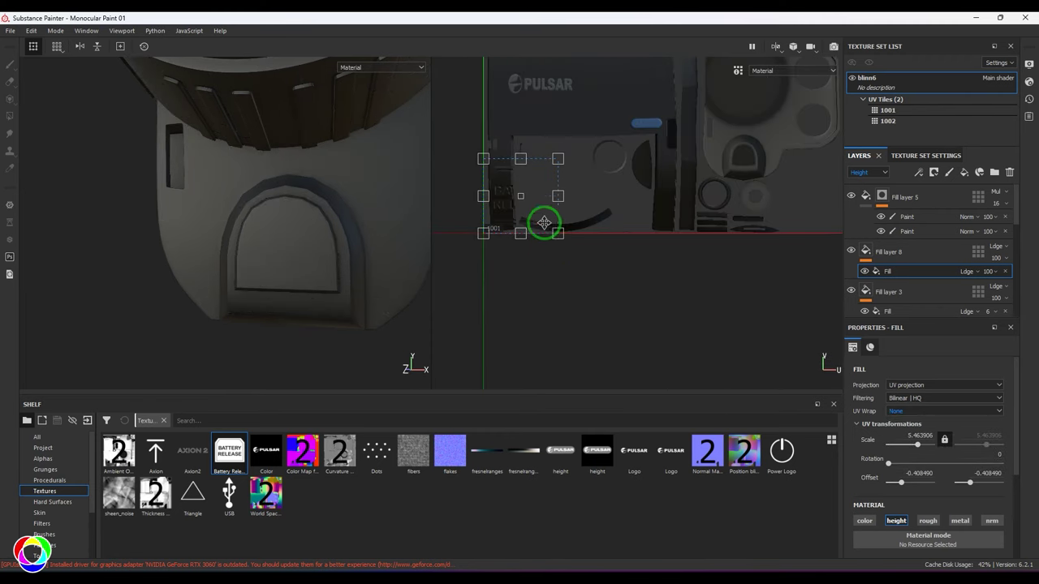
Step: Move the Battery Release decal across the UV layout to the battery cover's island in tile 1002
left_click_drag(562, 207, 761, 162)
middle_click_drag(729, 224, 714, 371, "alt")
scroll(726, 333, "down", 1)
middle_click_drag(708, 268, 640, 282)
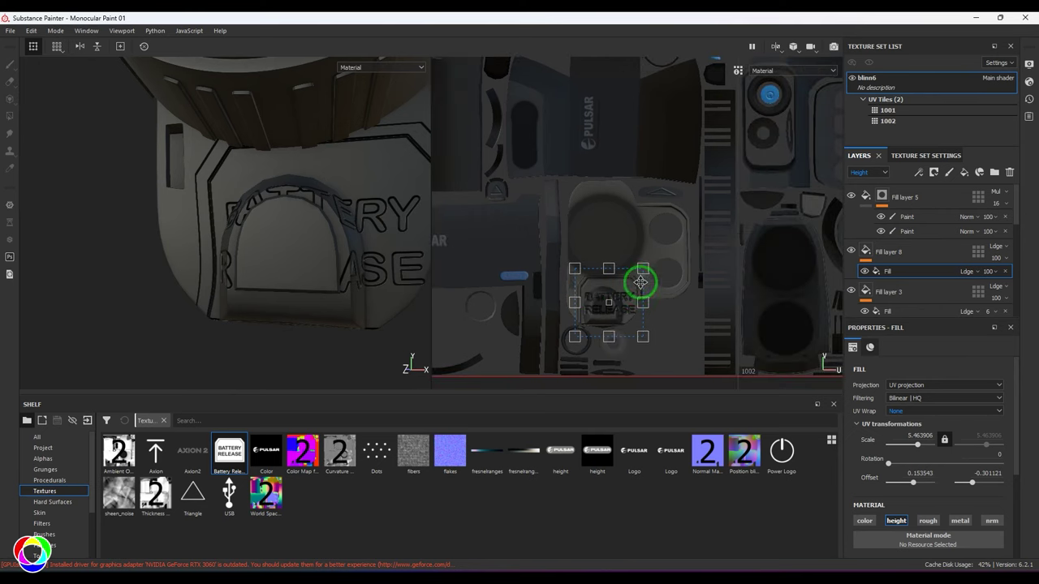
left_click_drag(634, 303, 814, 216)
middle_click_drag(815, 216, 742, 257, "alt")
scroll(742, 257, "up", 5)
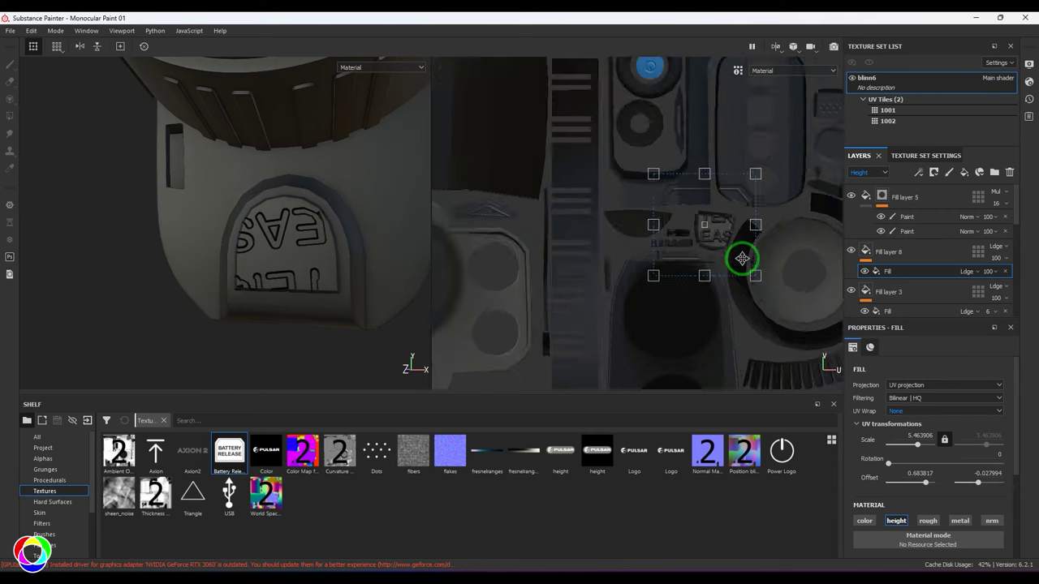
Step: Scale the Battery Release decal to about 13.52 and position it on the battery cover's UV island
middle_click_drag(715, 198, 680, 254, "alt")
scroll(679, 254, "down", 1)
left_click_drag(734, 139, 645, 239)
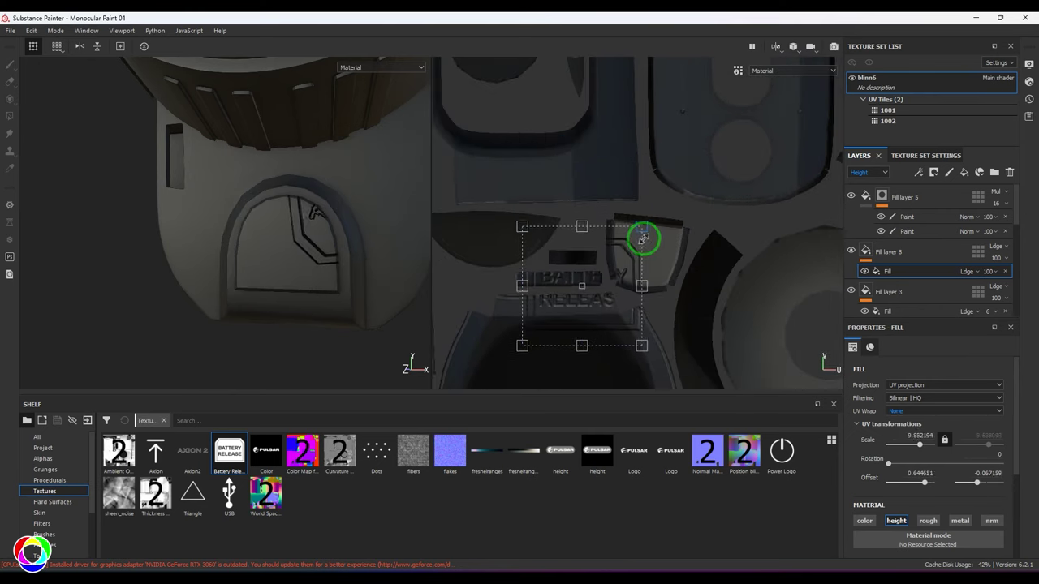
left_click_drag(612, 275, 675, 248)
left_click_drag(705, 199, 668, 232)
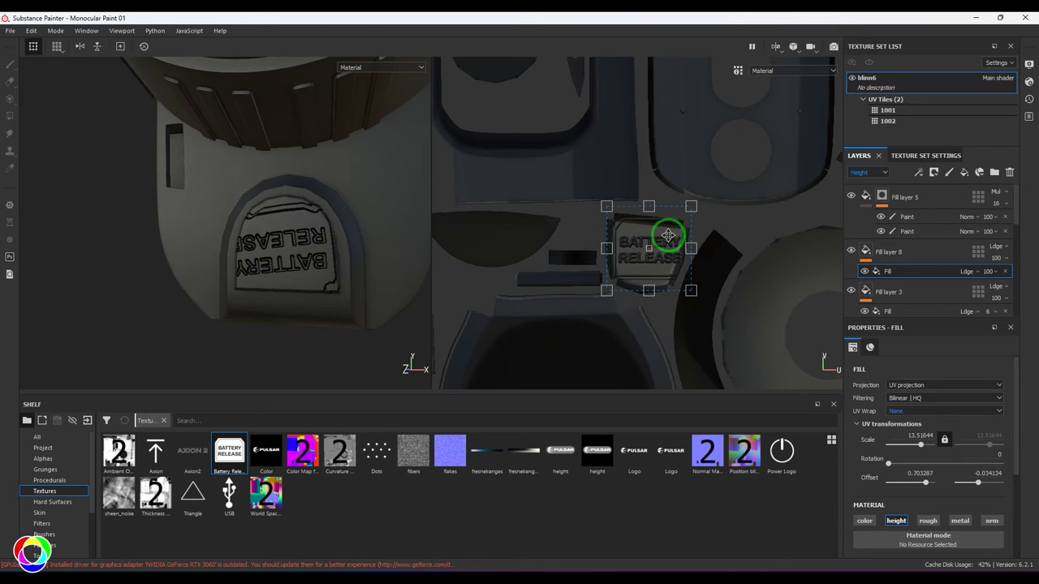
Step: Rotate the Battery Release decal upright on the cover, shrink it within the panel's edges, and set Fill layer 8's opacity to 6
scroll(668, 234, "up", 2)
scroll(668, 235, "up", 2)
left_click_drag(714, 174, 656, 254)
left_click_drag(675, 197, 496, 354)
left_click_drag(638, 301, 642, 292)
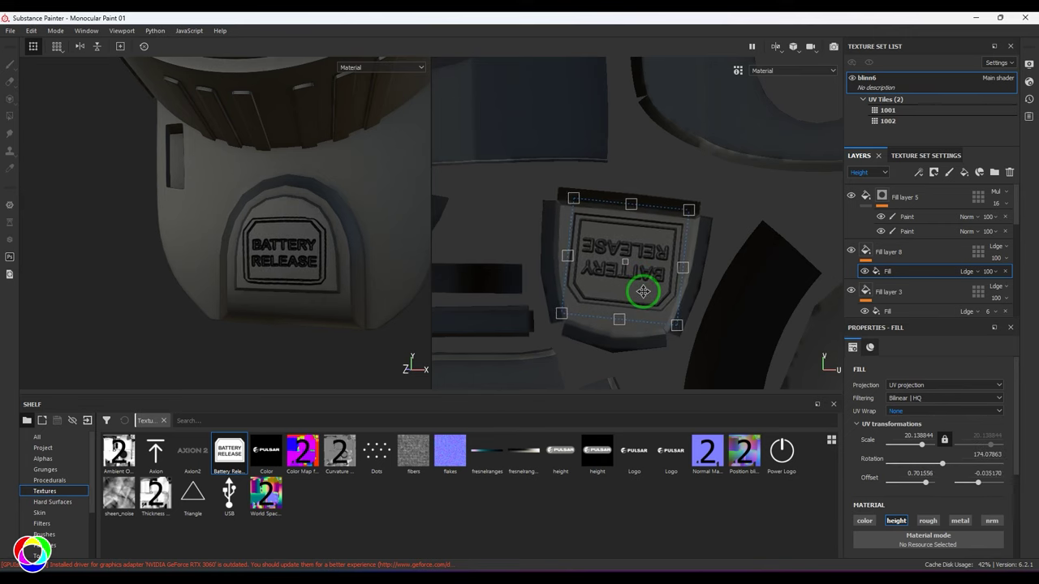
left_click_drag(688, 209, 657, 235)
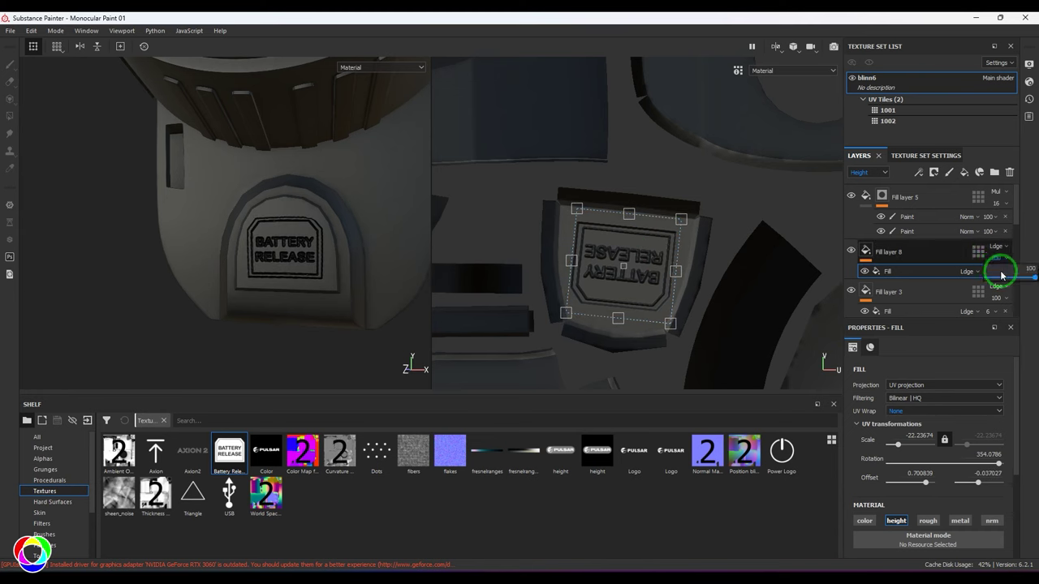
left_click_drag(1002, 276, 988, 291)
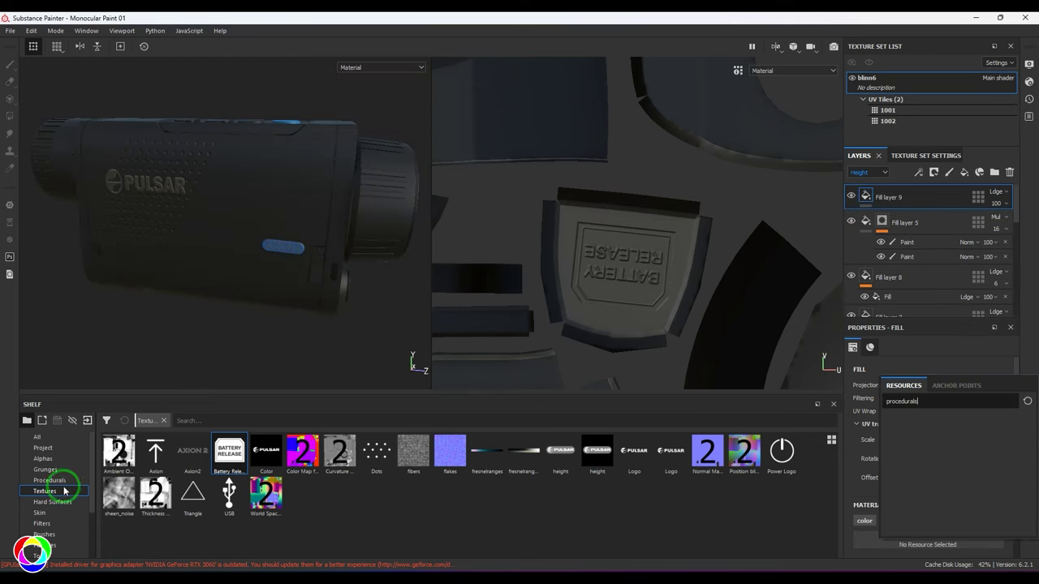
Step: Assign the Dirt 3 procedural to Fill layer 9's height channel and show only the 3D view
left_click(55, 482)
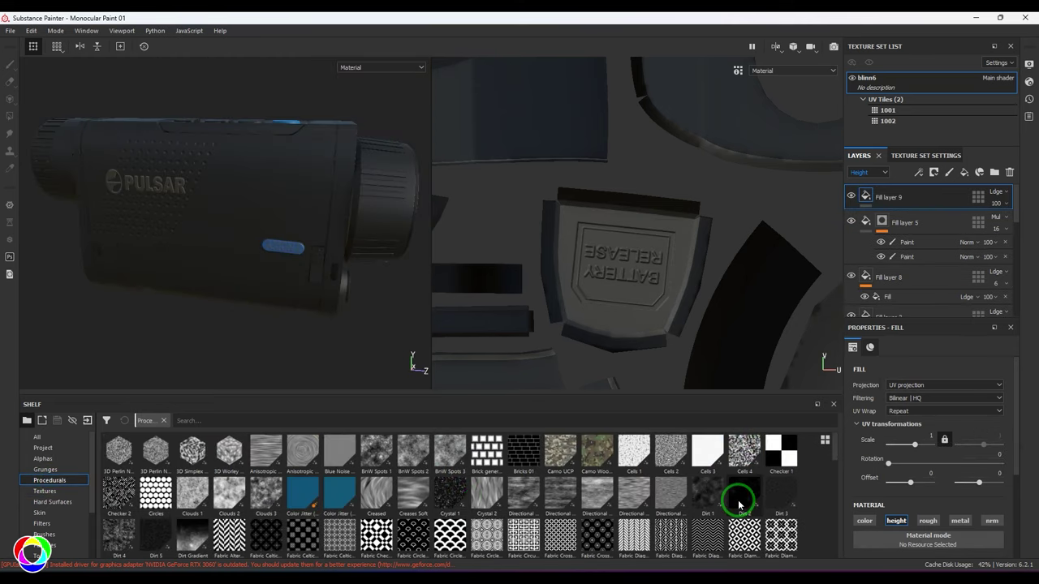
mouse_move(778, 500)
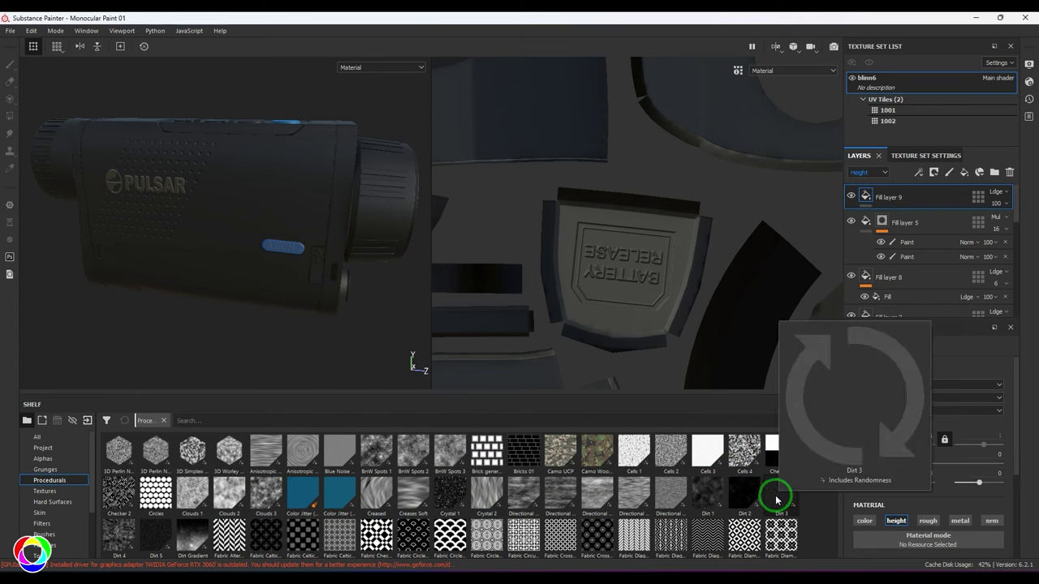
scroll(962, 499, "down", 2)
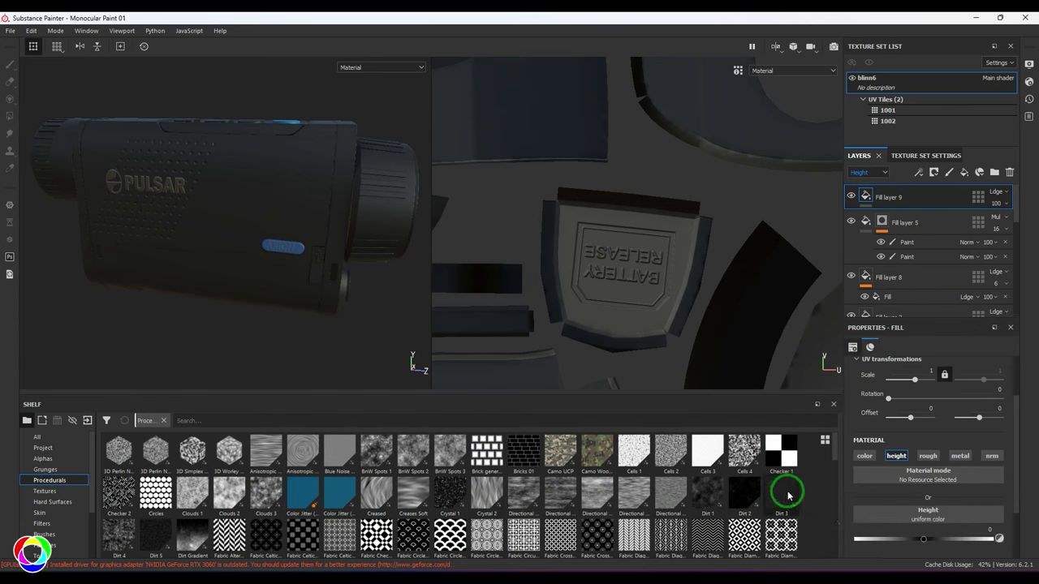
left_click_drag(898, 514, 902, 515)
left_click_drag(325, 249, 391, 74, "alt")
left_click(778, 53)
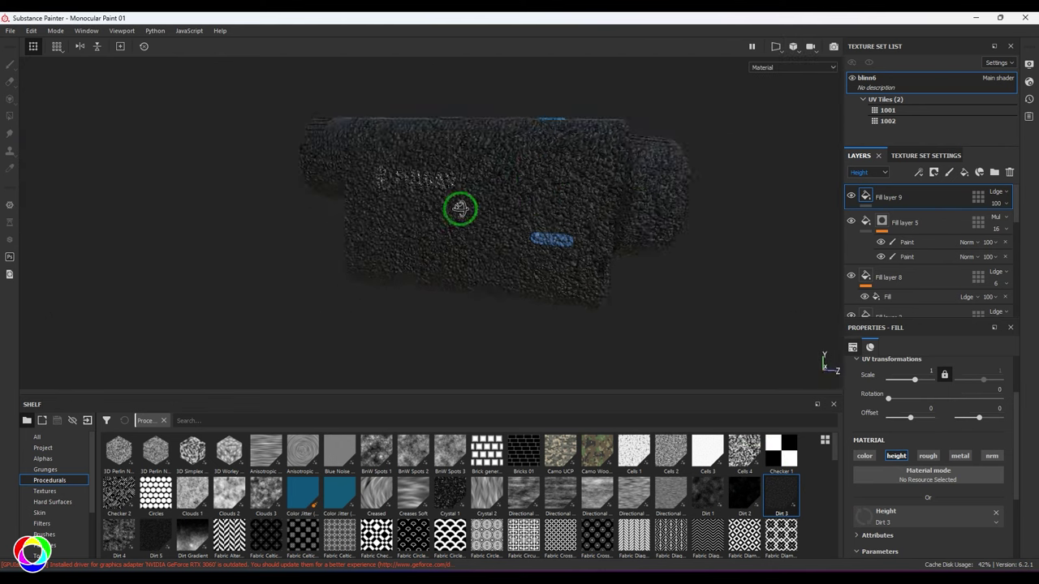
left_click_drag(459, 204, 696, 358, "alt")
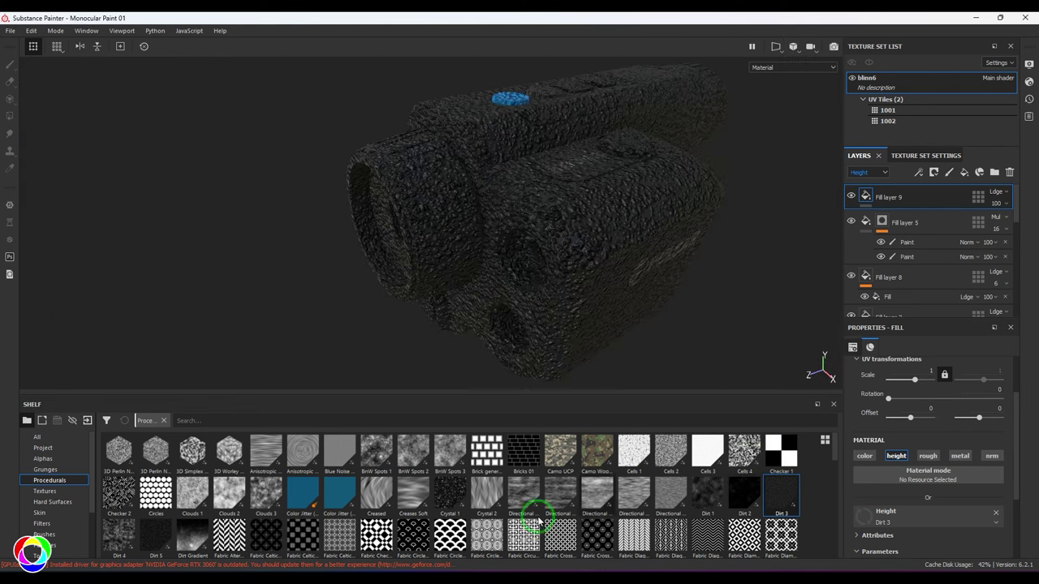
Step: Set the Dirt 3 texture's UV scale to 5 and reduce Fill layer 9's height opacity to 5
left_click_drag(768, 509, 978, 434)
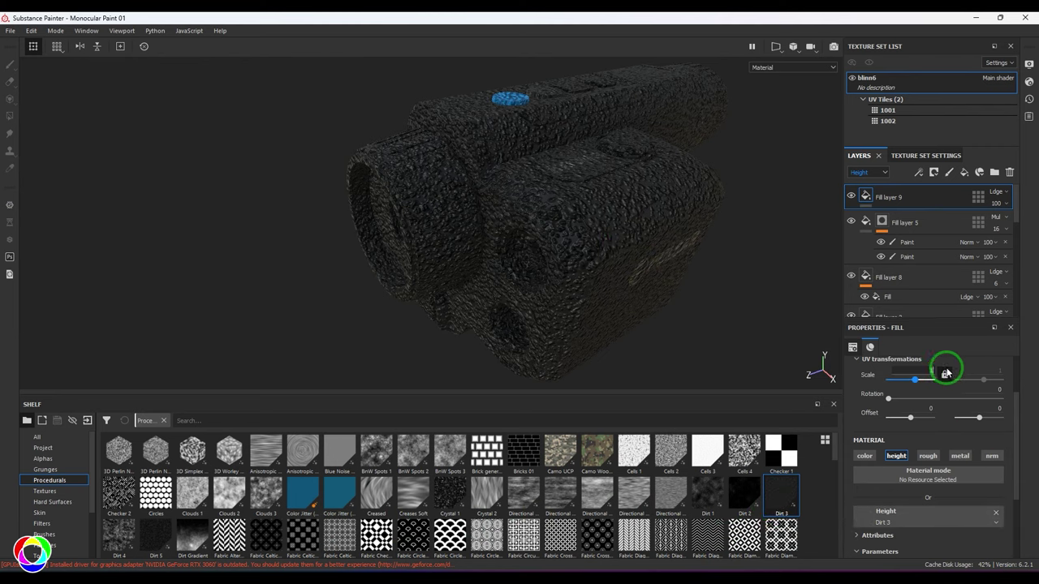
key("Return")
left_click_drag(546, 208, 827, 249, "alt")
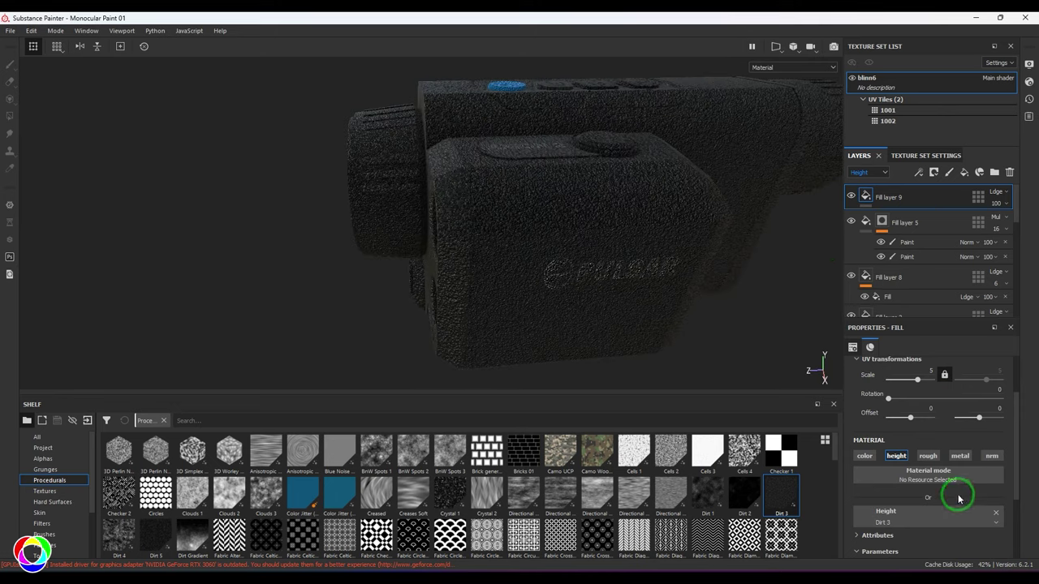
left_click(998, 203)
left_click_drag(1013, 217, 761, 285)
left_click_drag(623, 262, 803, 322, "alt")
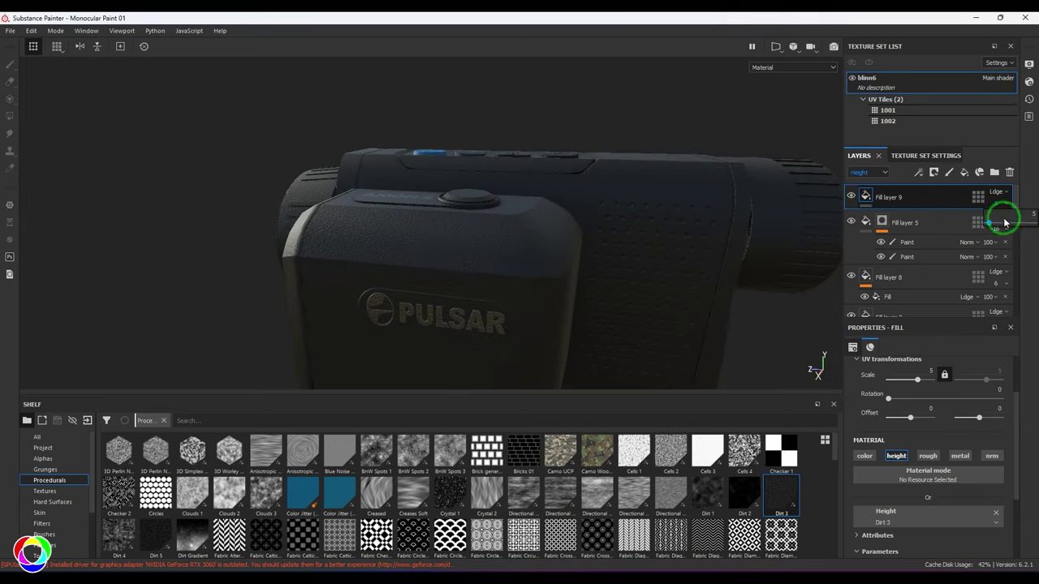
Step: Set Fill layer 9's height opacity to 3 and its UV scale to 15
left_click_drag(1004, 222, 1034, 217)
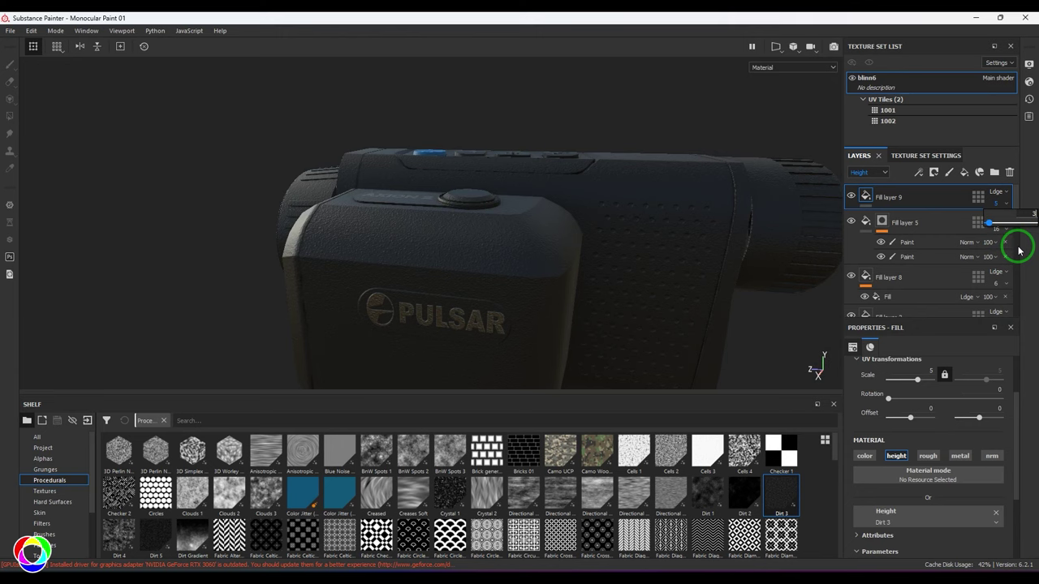
left_click(936, 372)
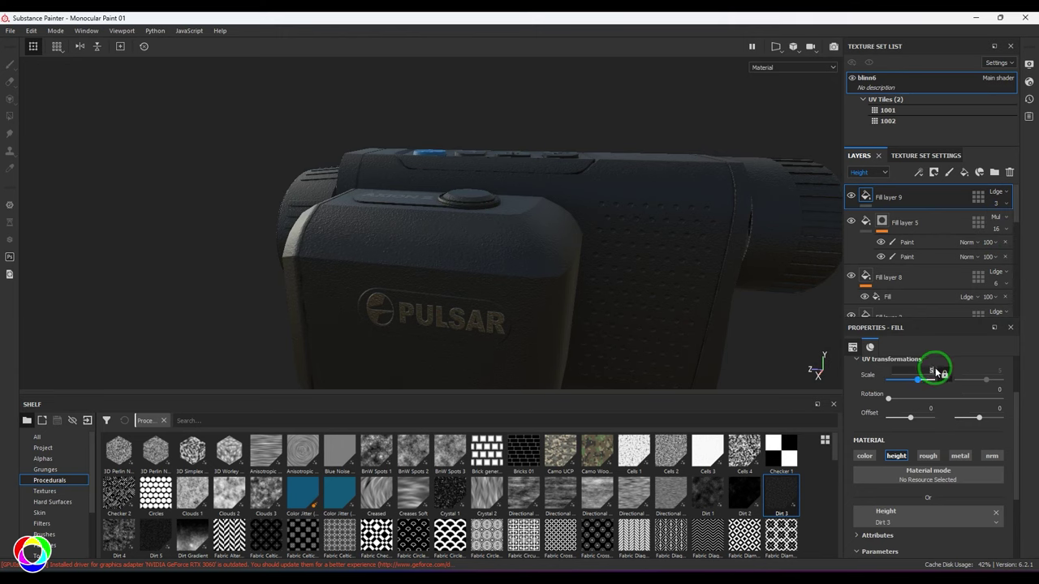
type("15")
key("Return")
Step: Render the monocular in Iray, examine the surface grain from both sides, and return to painting mode
mouse_move(368, 260)
left_mouse_down("alt")
mouse_move(464, 272)
mouse_move(503, 260)
left_mouse_up("alt")
left_click(55, 30)
left_click(75, 54)
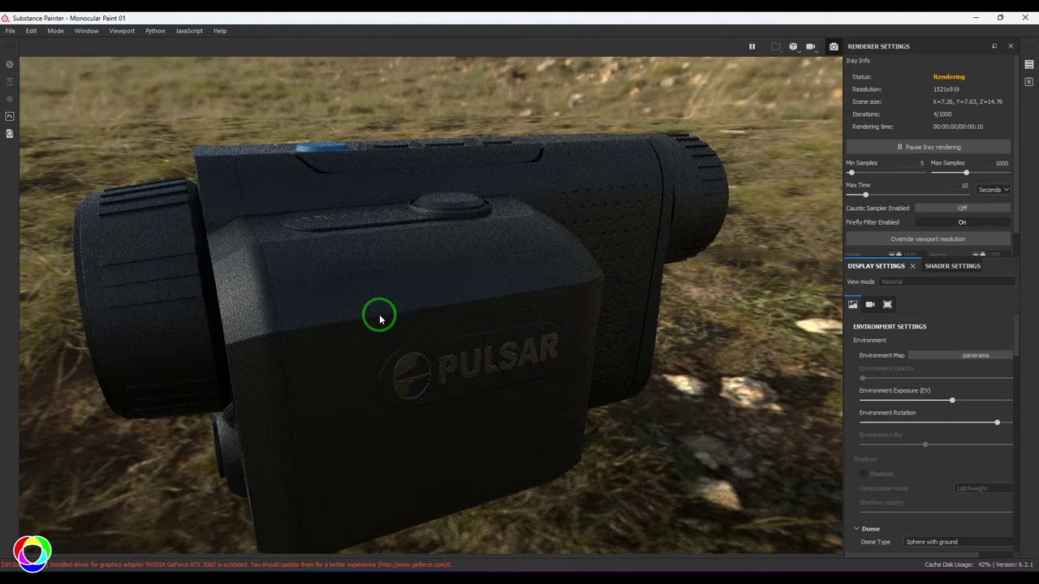
left_click_drag(381, 317, 329, 260, "alt")
left_click_drag(376, 359, 598, 380, "alt")
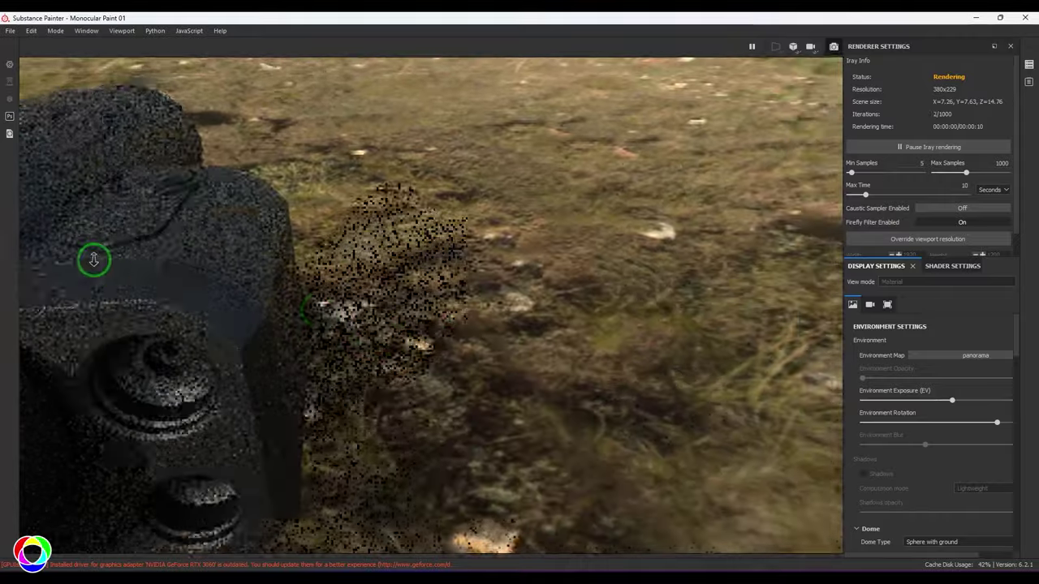
middle_click_drag(93, 260, 530, 283, "alt")
left_click_drag(530, 282, 545, 312, "alt")
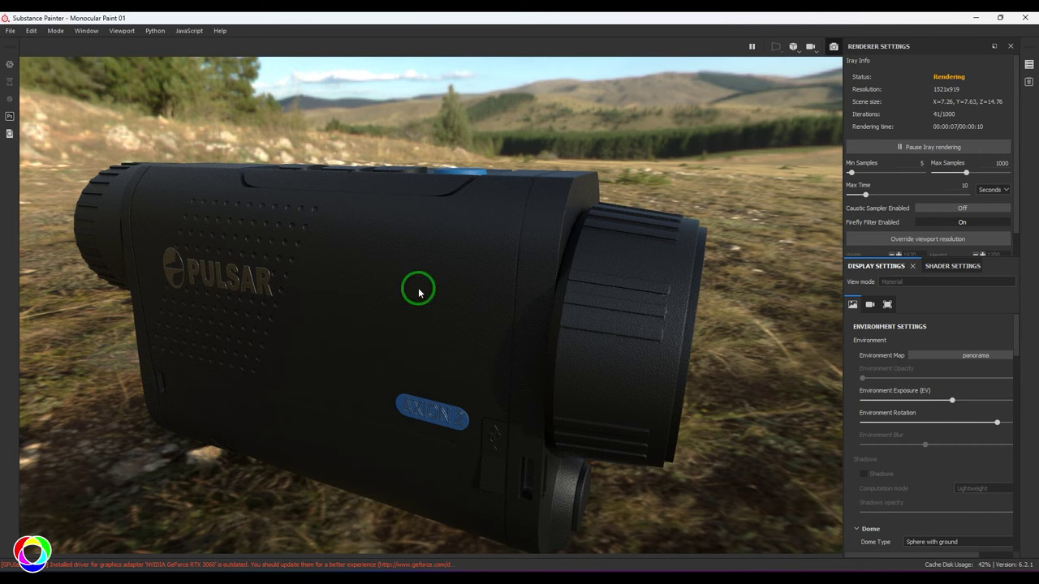
left_click(33, 28)
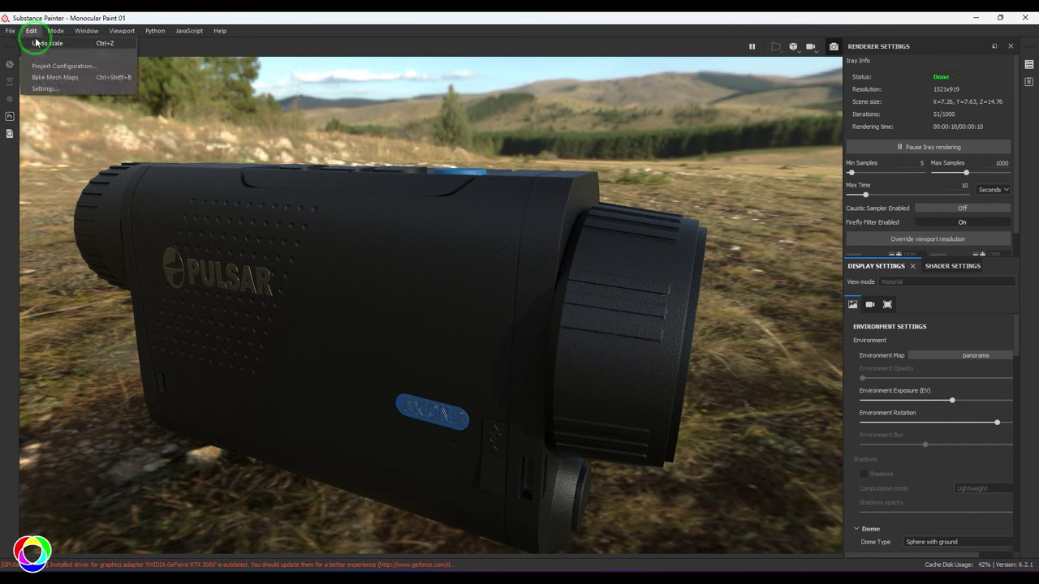
left_click(56, 42)
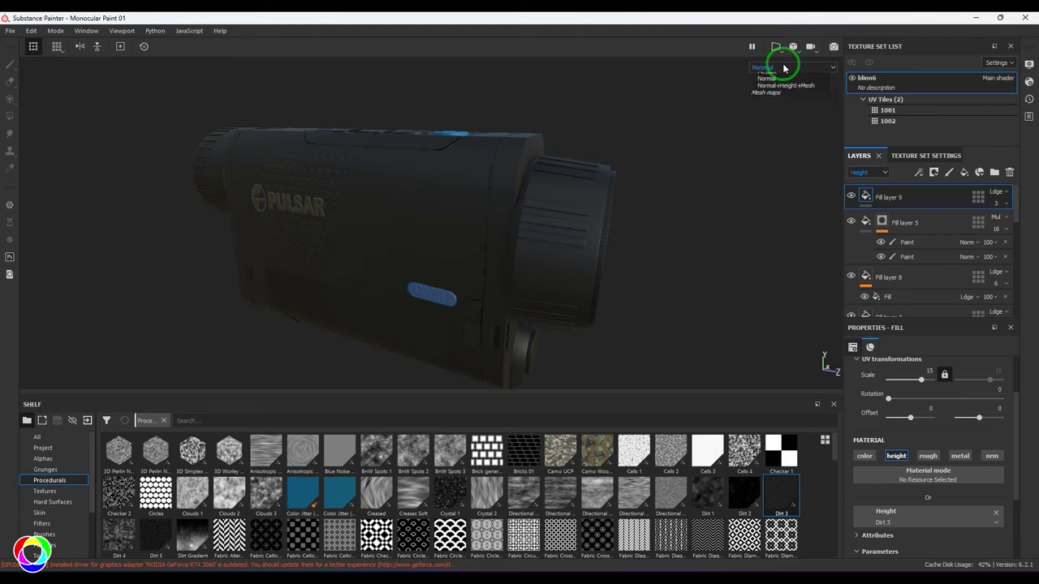
Step: Display only the height channel on the model and raise Fill layer 9's height opacity to 100
left_click(783, 68)
left_click(782, 109)
left_click_drag(331, 250, 366, 227, "alt")
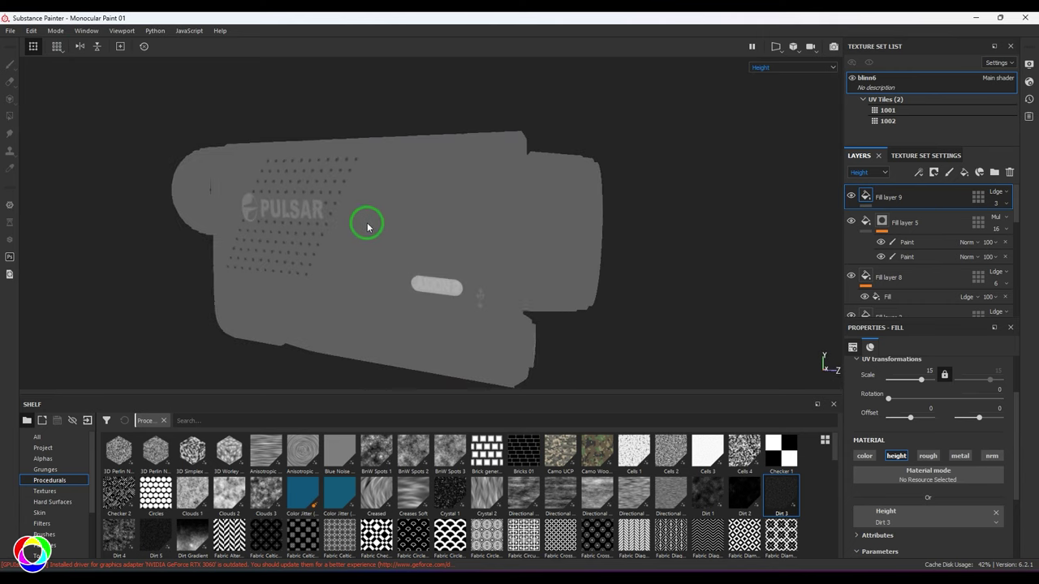
right_click_drag(366, 228, 517, 260, "alt")
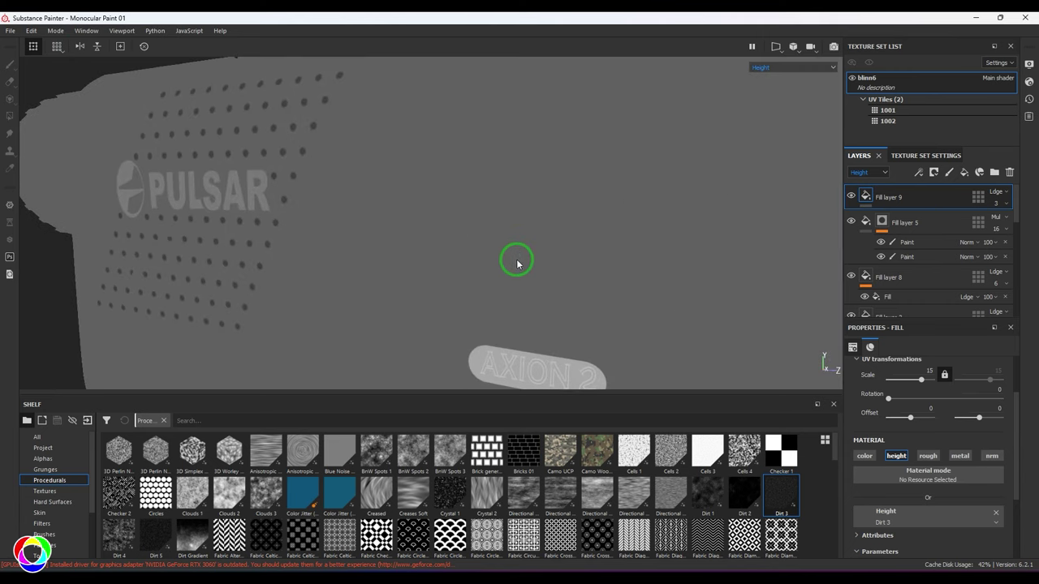
left_click(999, 204)
left_click_drag(1009, 221, 1032, 223)
left_click_drag(490, 232, 557, 215, "alt")
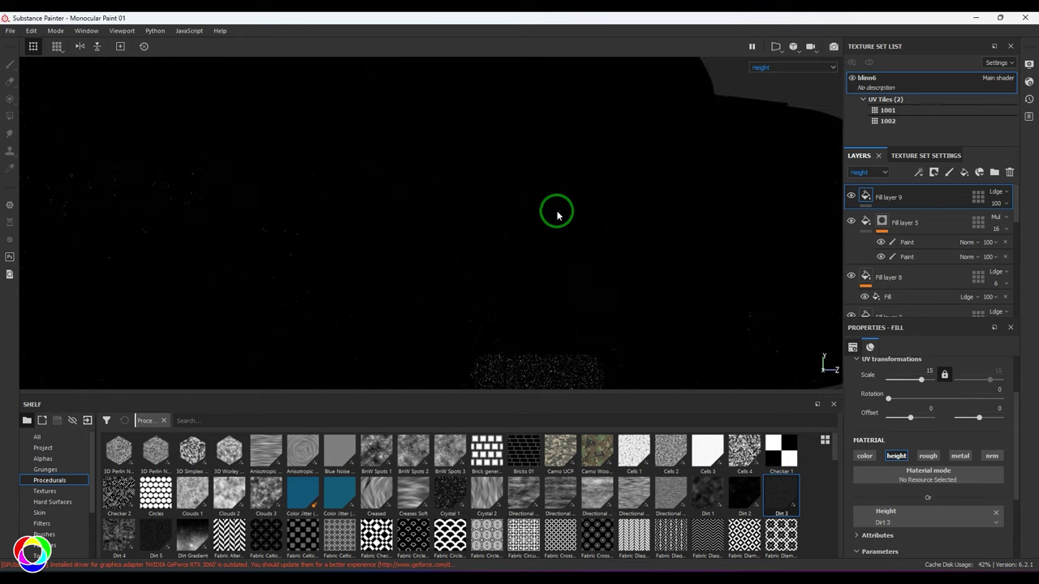
Step: Change Fill layer 9's height blending mode to Exclusion and return the viewport to the Material display
left_click(996, 192)
left_click(992, 195)
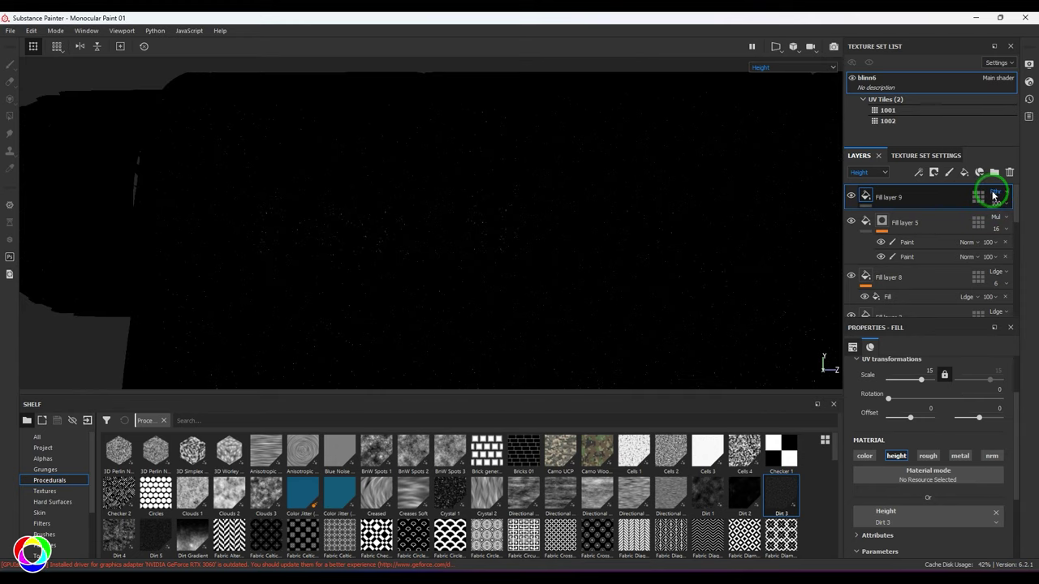
scroll(992, 194, "up", 2)
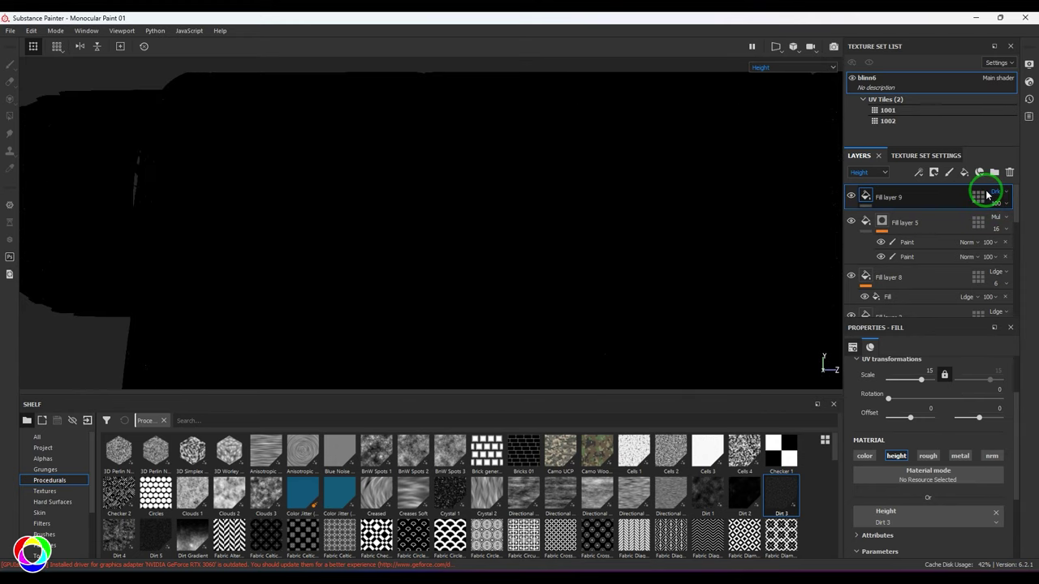
scroll(988, 195, "down", 3)
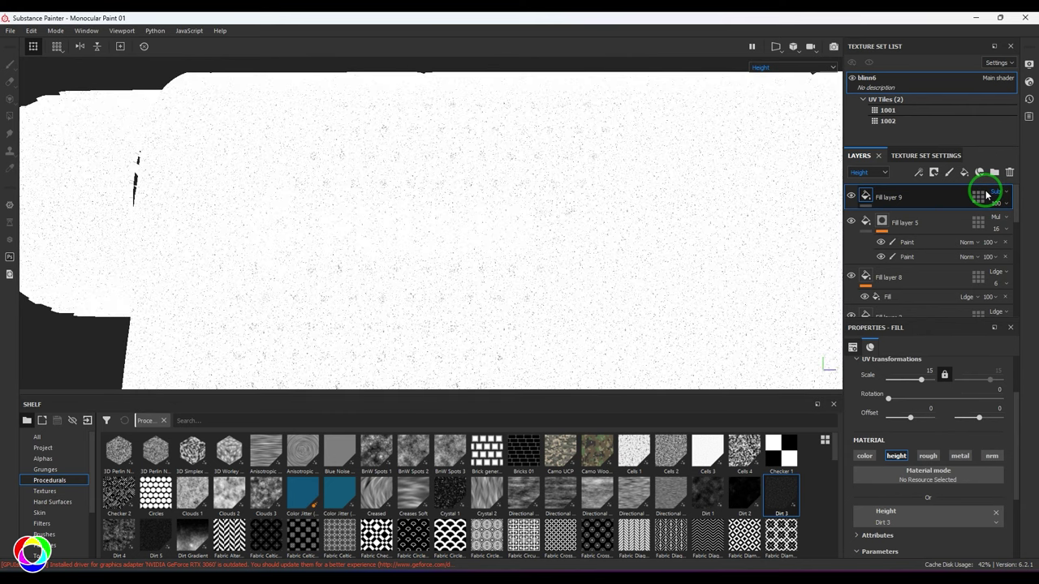
scroll(988, 195, "down", 2)
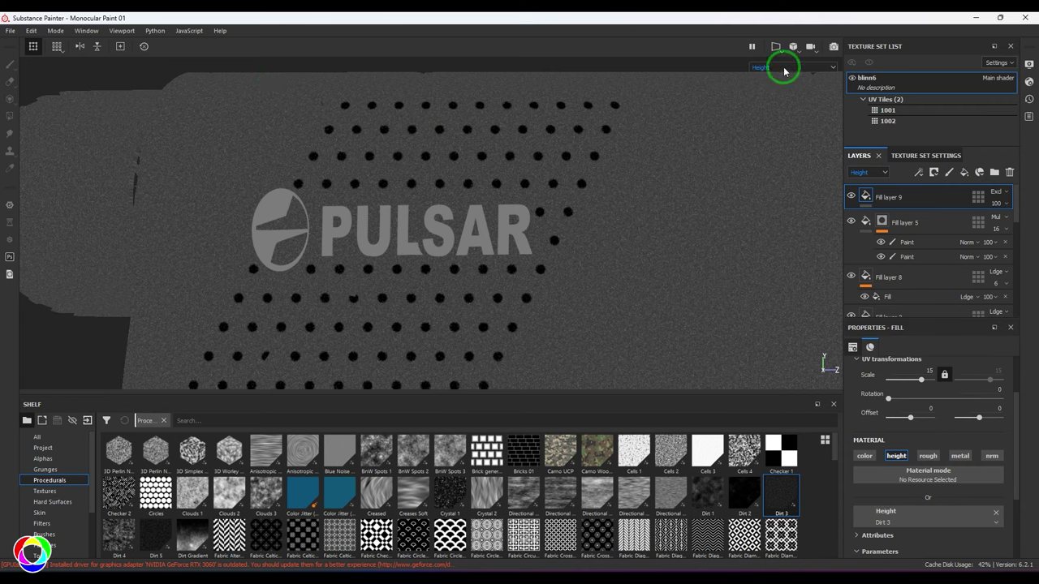
left_click(784, 68)
left_click(783, 82)
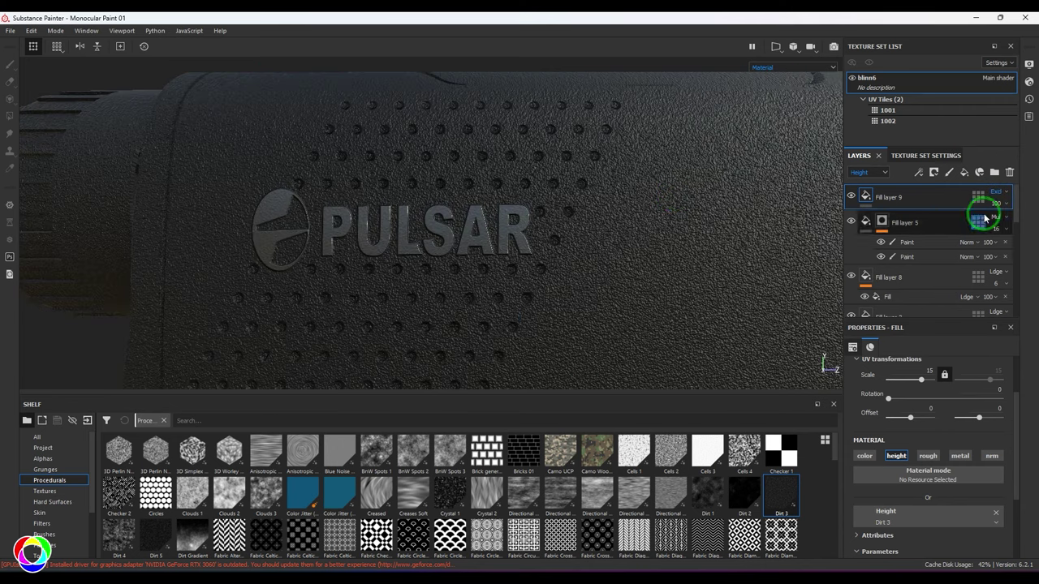
Step: Set Fill layer 9's height opacity to 6 and its UV scale to 30
left_click_drag(986, 218, 996, 229)
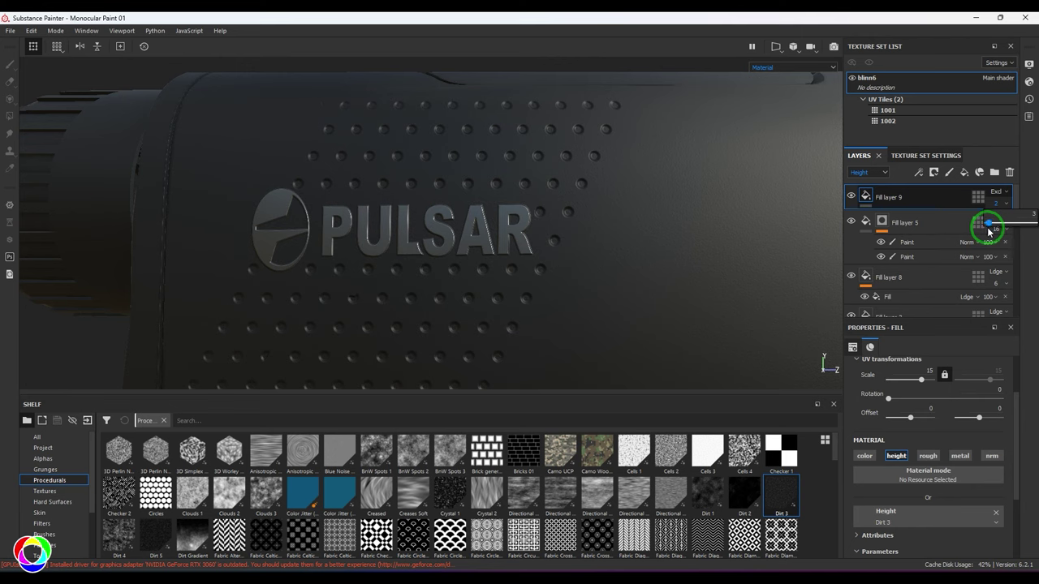
left_click_drag(989, 231, 991, 232)
left_click(938, 370)
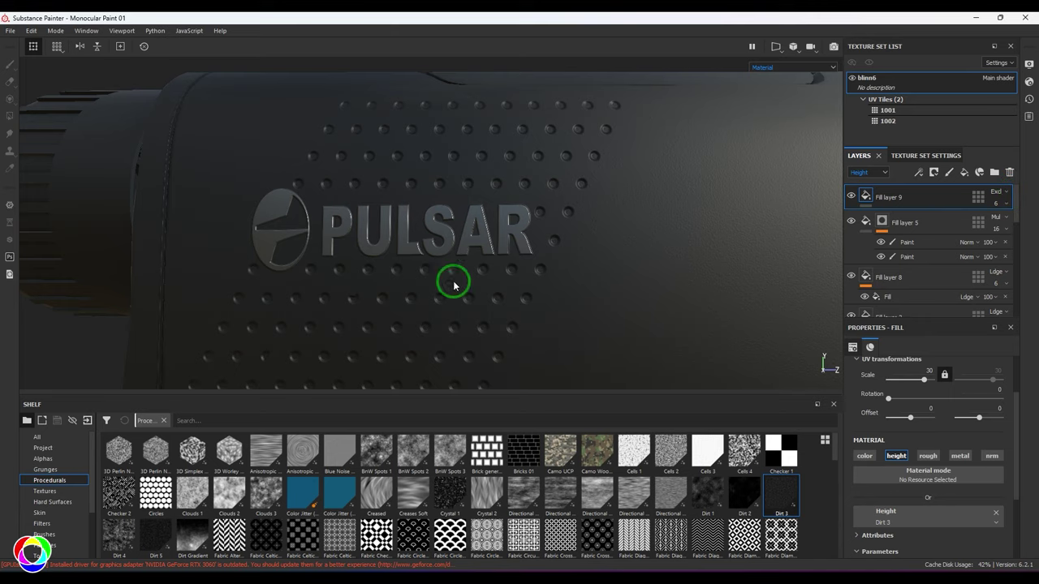
middle_click_drag(539, 241, 300, 104, "alt")
scroll(300, 105, "down", 3)
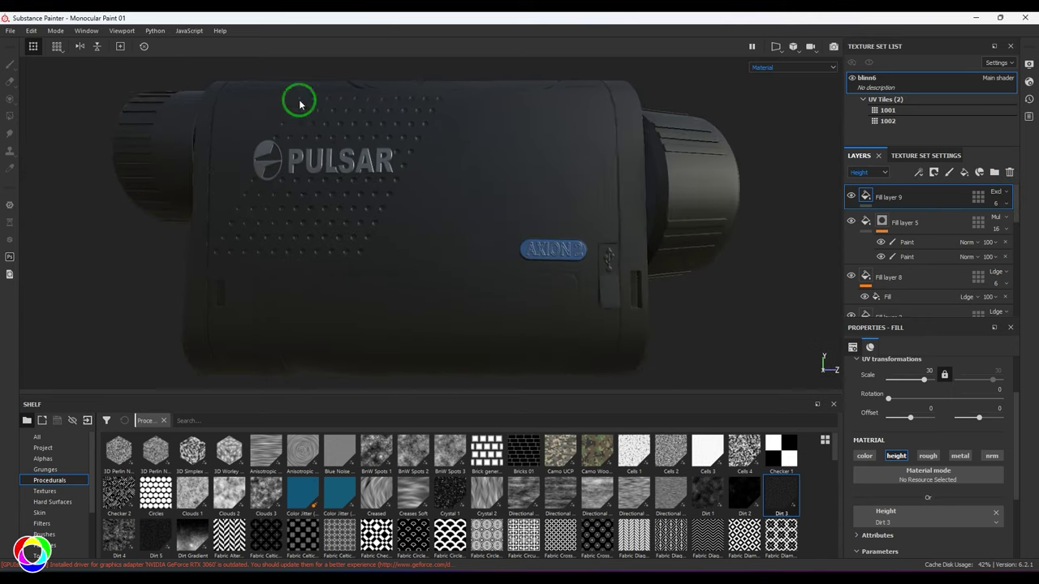
Step: Render the monocular in Iray, examine the grain on the side with the Axion badge, and return to painting mode
left_click(998, 206)
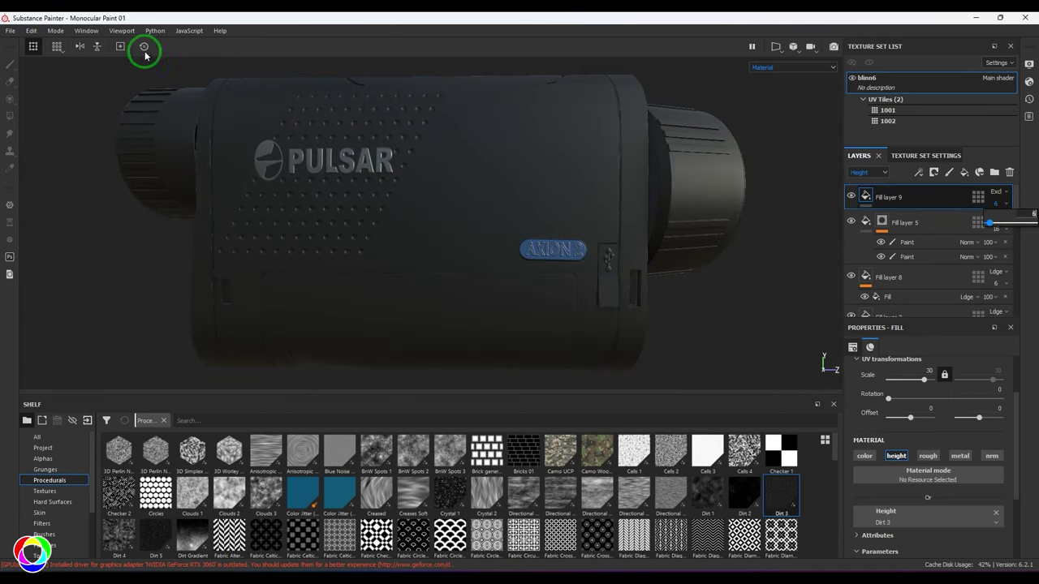
left_click(57, 33)
left_click(64, 54)
key("F10")
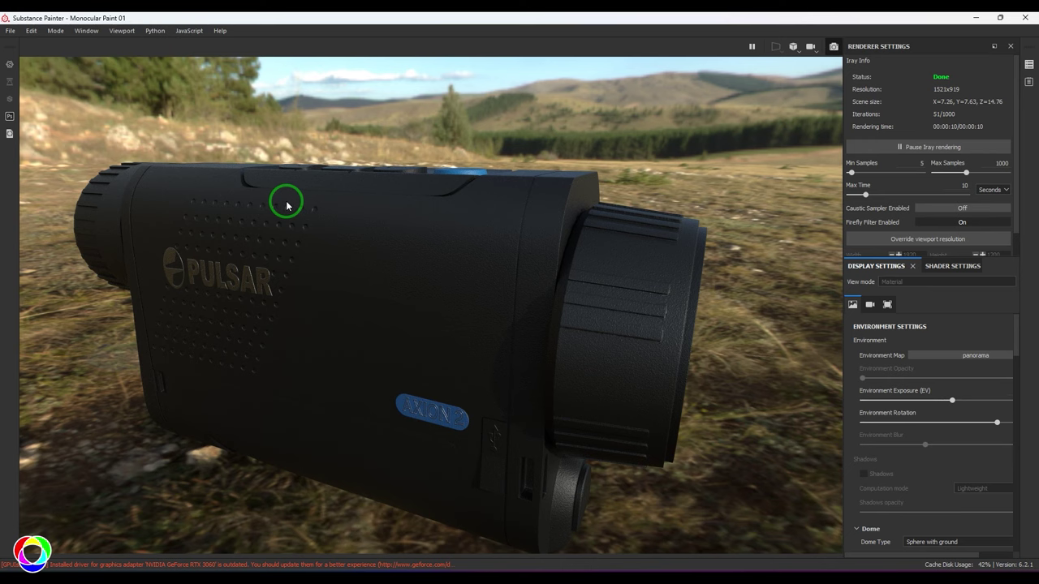
scroll(286, 207, "up", 3)
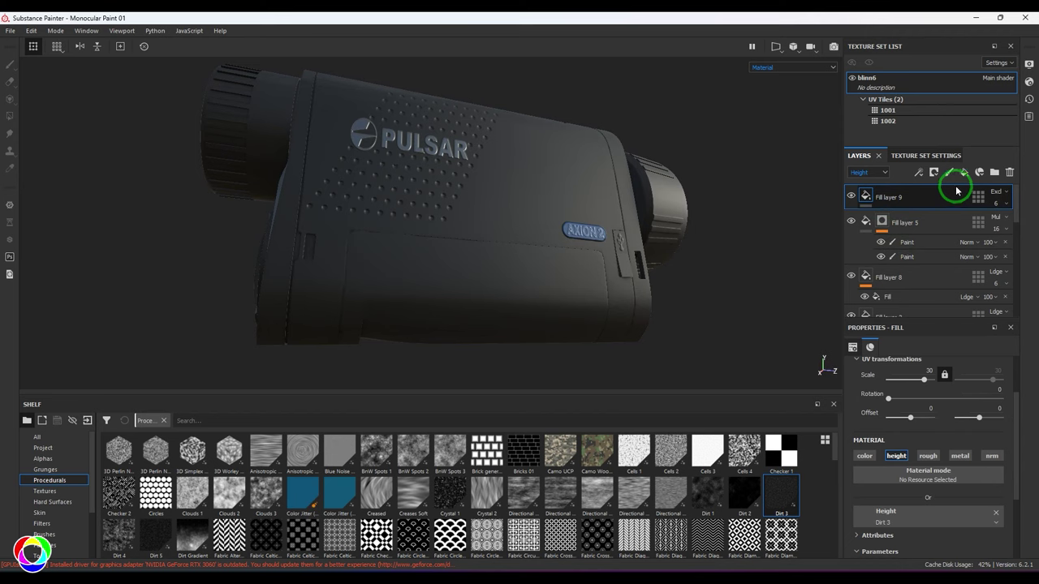
Step: Add a new fill layer above Fill layer 9 with a near-black base color and a roughness of about 0.89
left_click(964, 172)
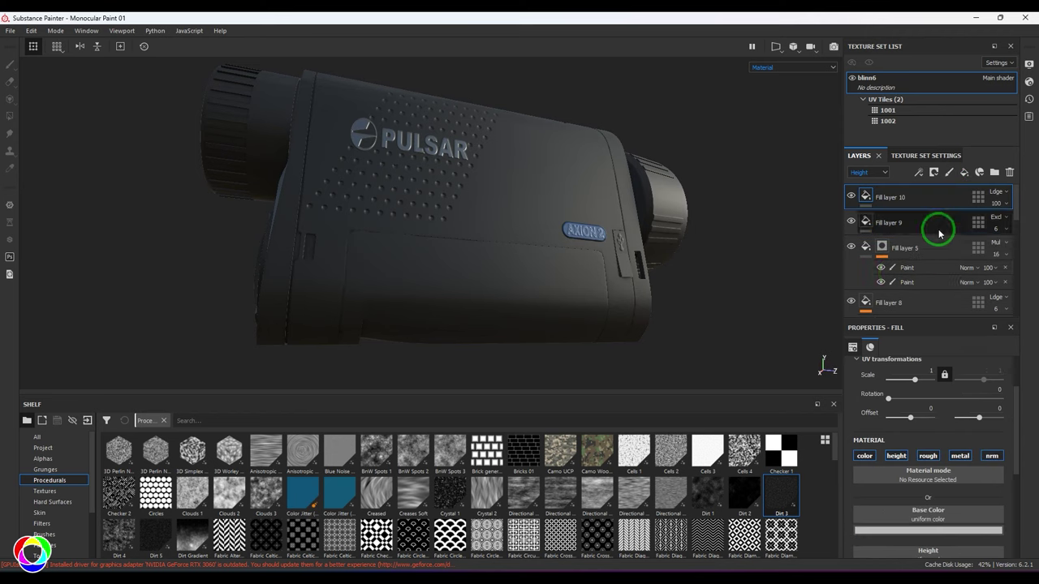
scroll(914, 520, "down", 3)
left_click(888, 400)
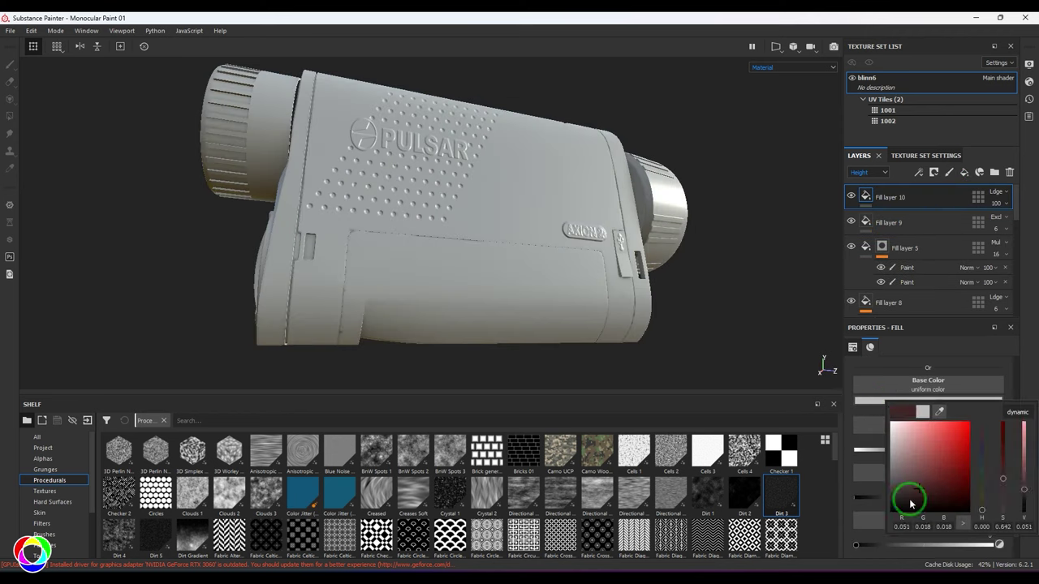
left_click_drag(907, 496, 989, 501)
left_click(1025, 320)
left_click(904, 514)
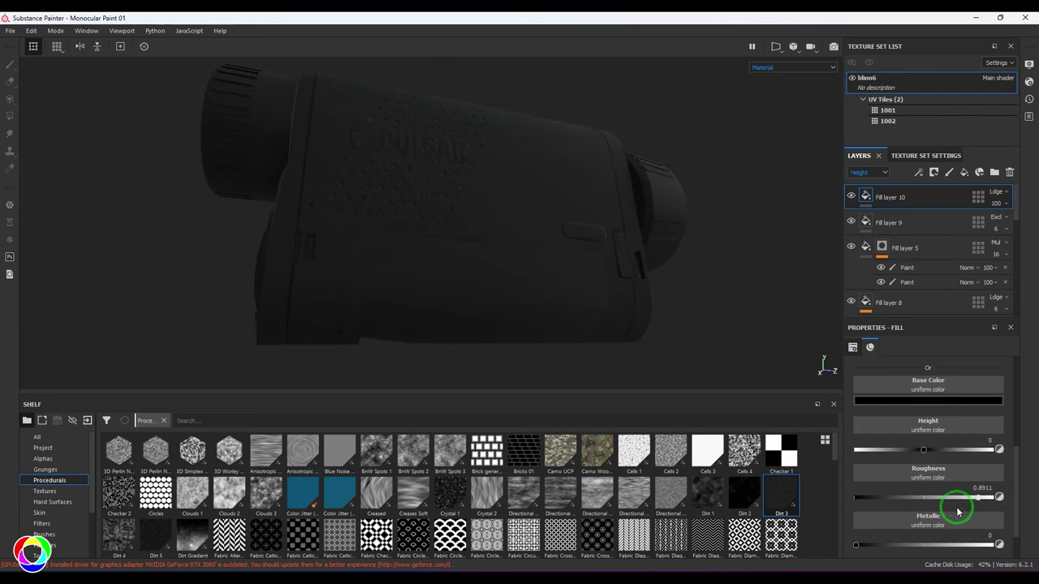
Step: Add a black mask to Fill layer 10 and put a paint effect on that mask
left_click(933, 172)
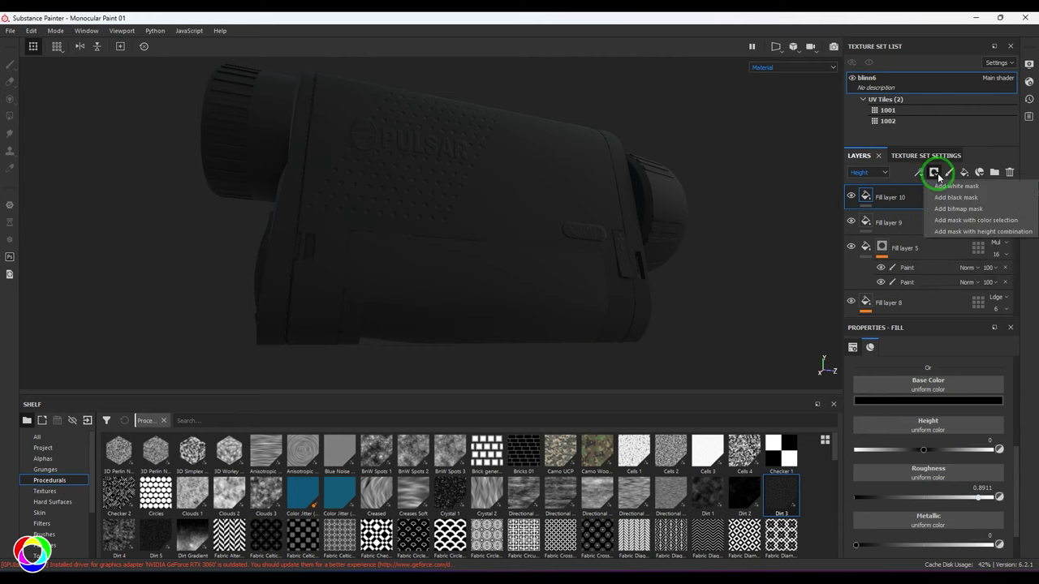
left_click(925, 188)
left_click(921, 173)
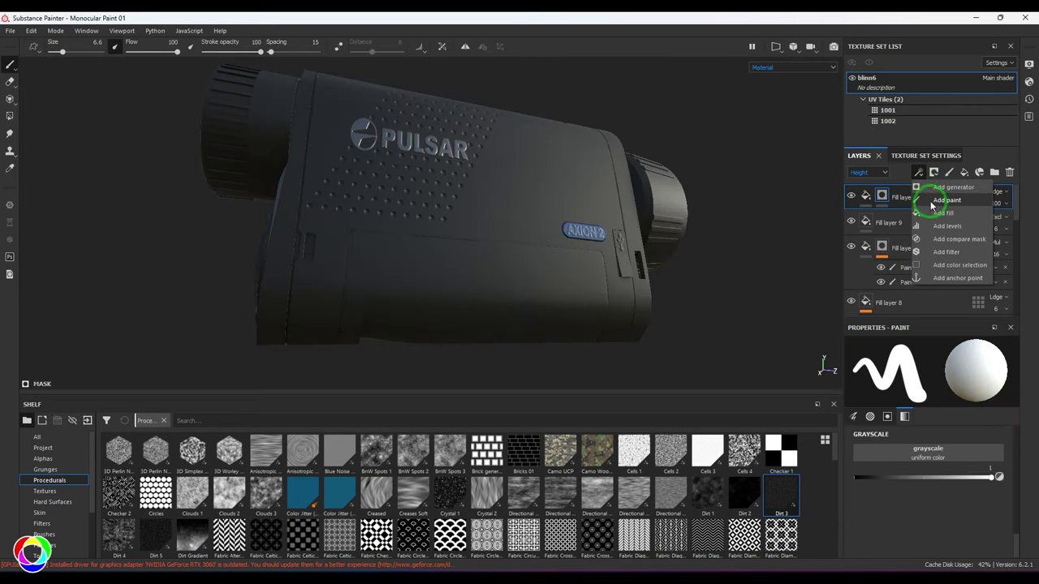
left_click(929, 204)
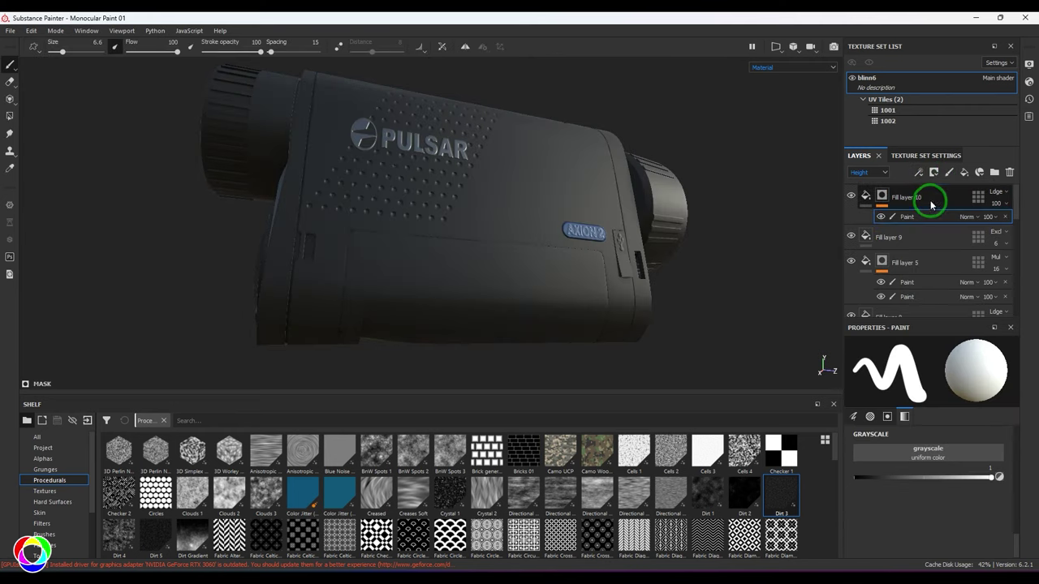
Step: Reveal Fill layer 10 on the lower side panel using a white whole-mesh Polygon Fill, and return to the Paint tool on its mask
left_click(9, 116)
left_click_drag(150, 54, 78, 62)
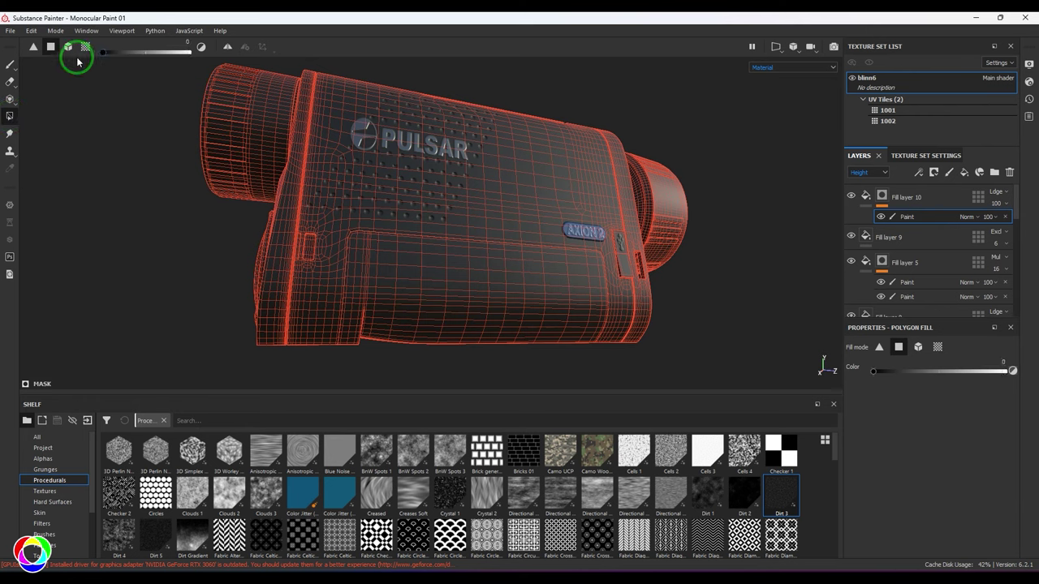
left_click(68, 46)
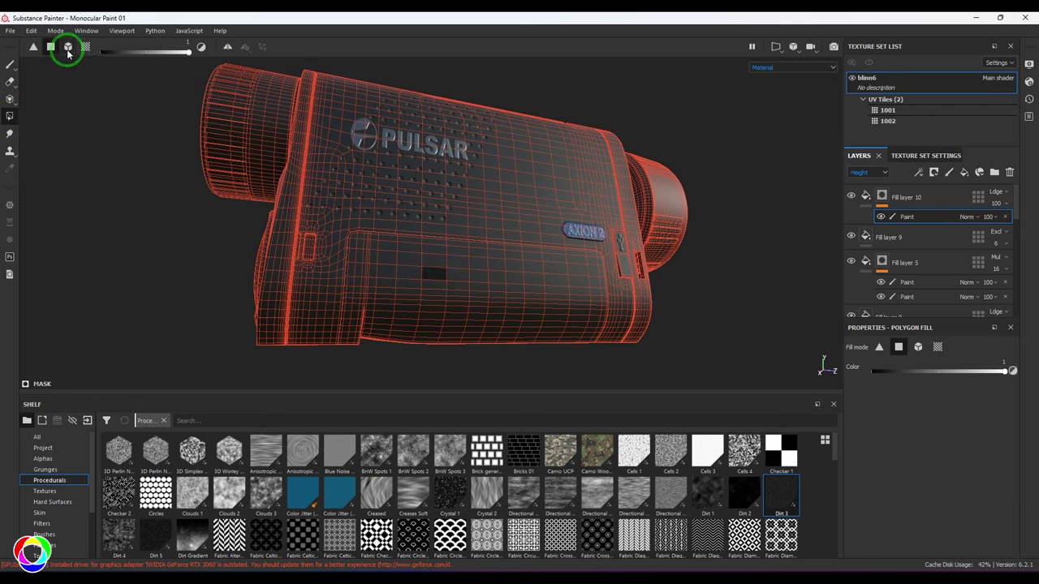
left_click(478, 304)
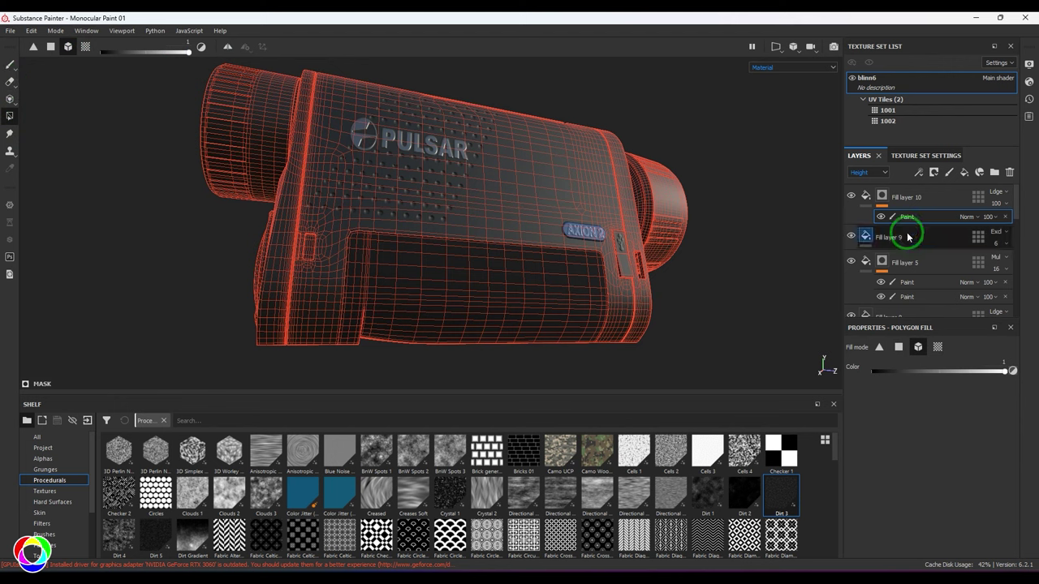
left_click(908, 198)
left_click(9, 66)
Step: Render the monocular in Iray, examine the black side panel, top and opposite side, and return to painting mode
mouse_move(568, 276)
left_mouse_down("alt")
mouse_move(649, 208)
mouse_move(607, 143)
mouse_move(341, 300)
left_mouse_up("alt")
right_click_drag(341, 301, 291, 212, "alt")
left_click_drag(291, 212, 609, 319, "alt")
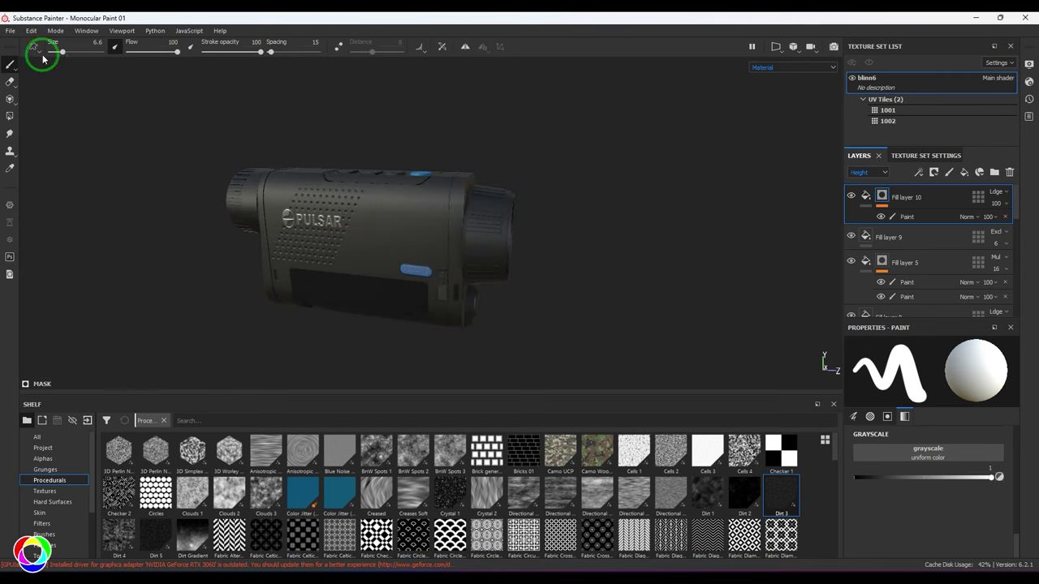
key("F10")
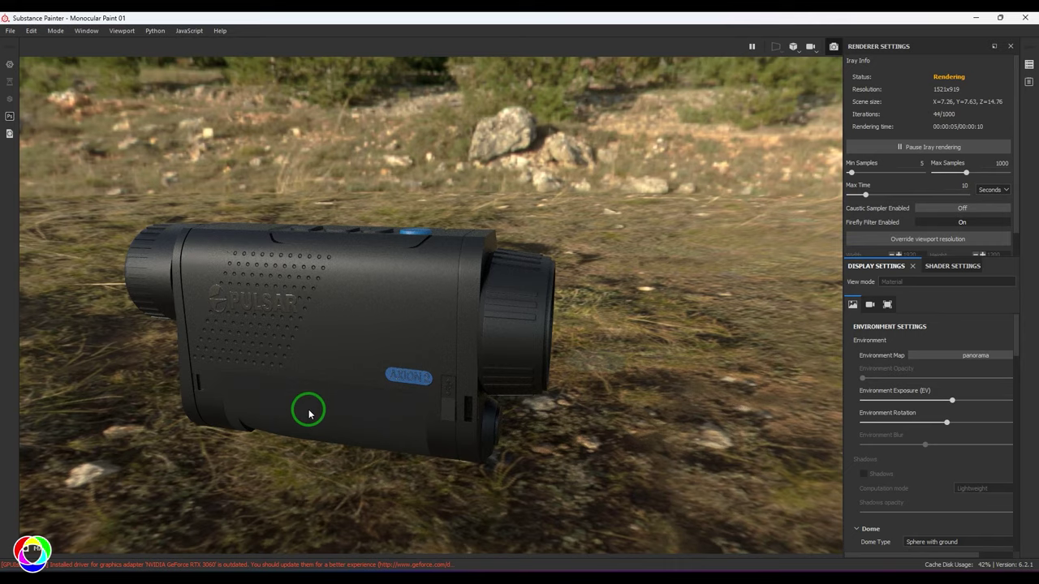
left_click_drag(569, 371, 348, 355, "alt")
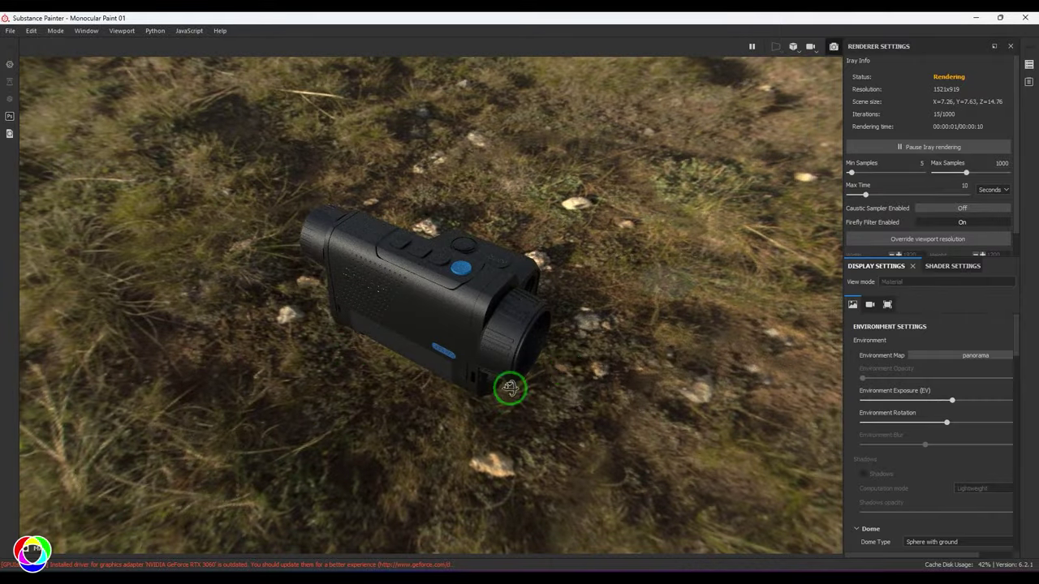
left_click_drag(510, 385, 620, 449, "alt")
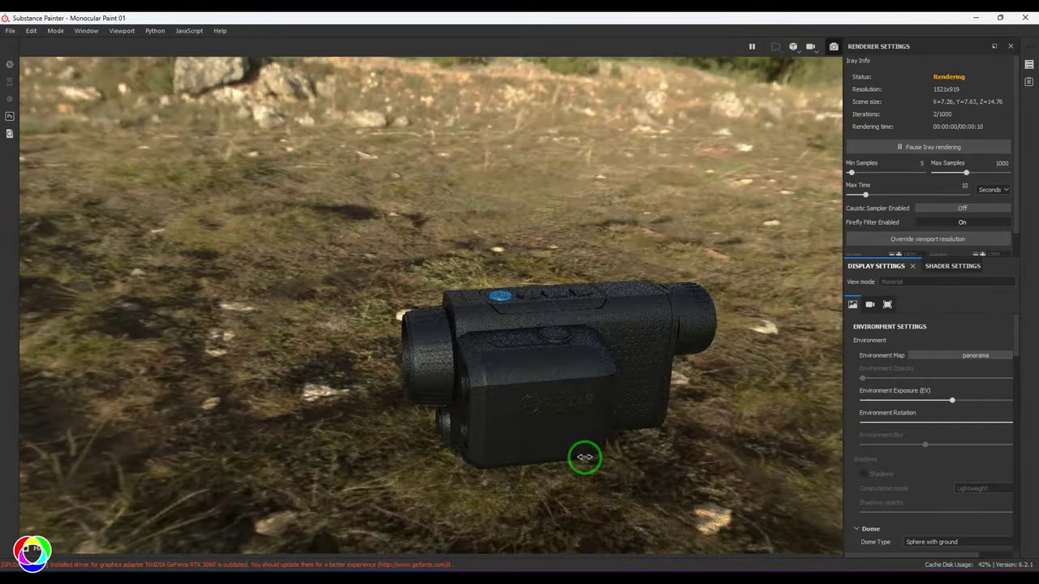
right_click_drag(584, 457, 600, 458, "shift")
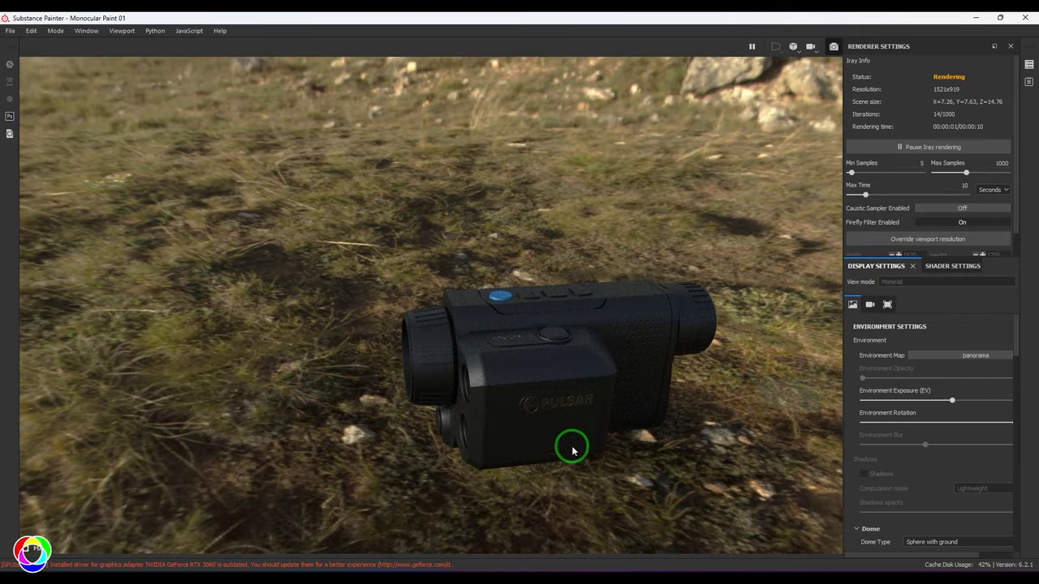
left_click(58, 30)
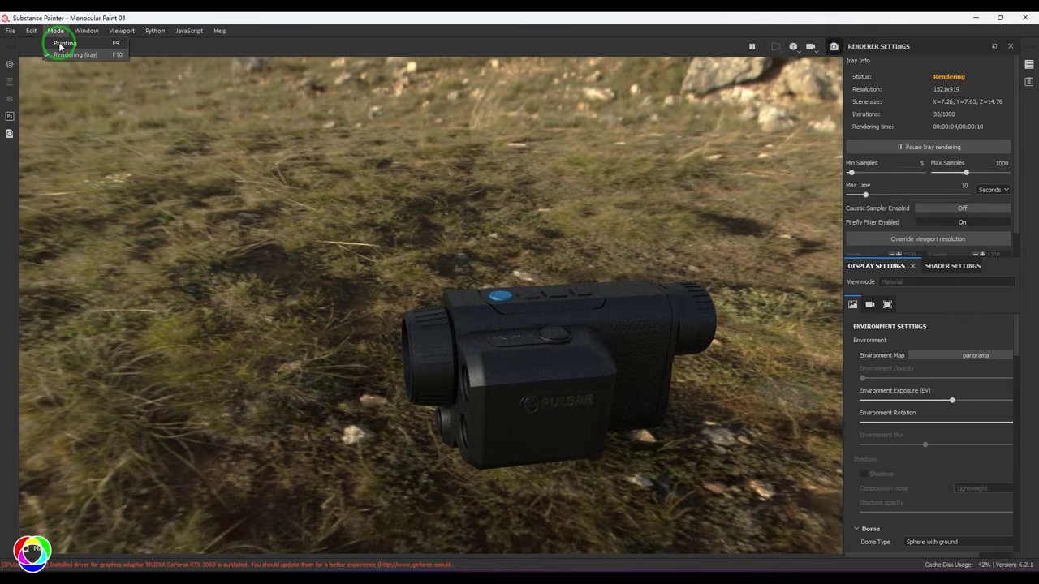
left_click(65, 43)
left_click_drag(423, 288, 657, 267, "alt")
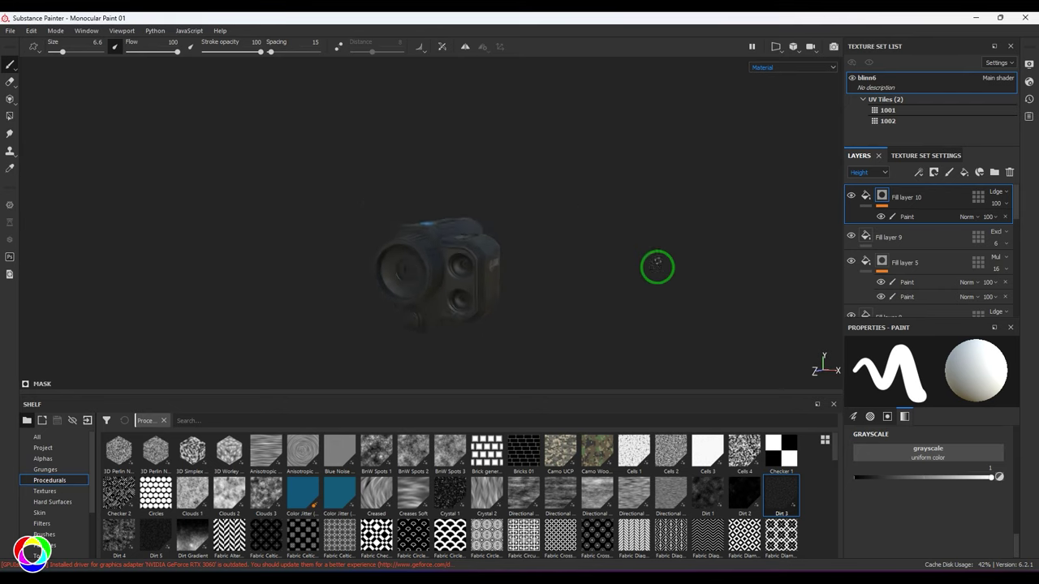
right_click_drag(542, 211, 817, 350, "alt")
mouse_move(817, 350)
left_mouse_down("alt")
mouse_move(341, 316)
mouse_move(819, 328)
mouse_move(587, 332)
left_mouse_up("alt")
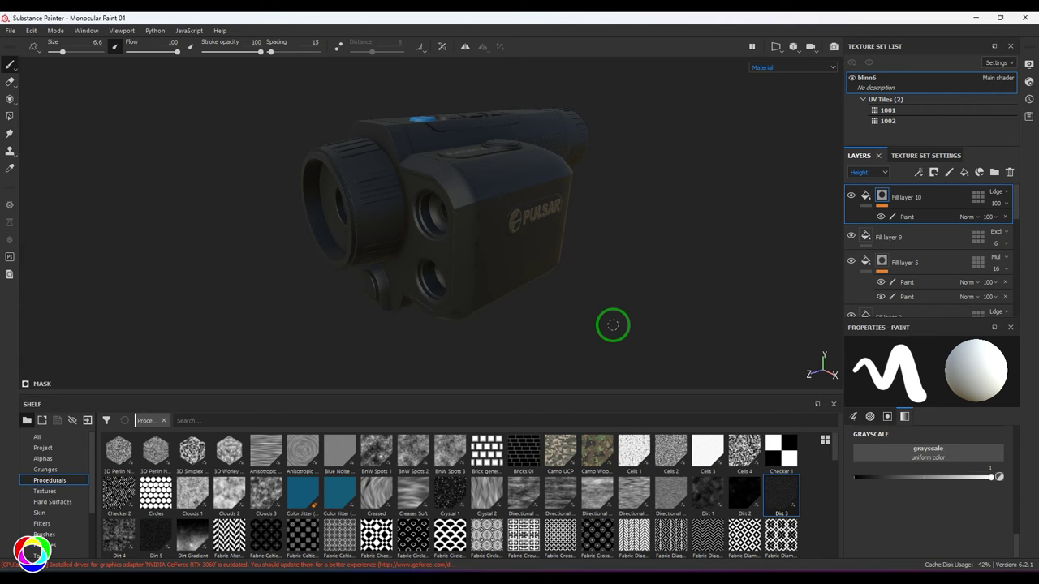
left_click_drag(657, 257, 539, 257, "alt")
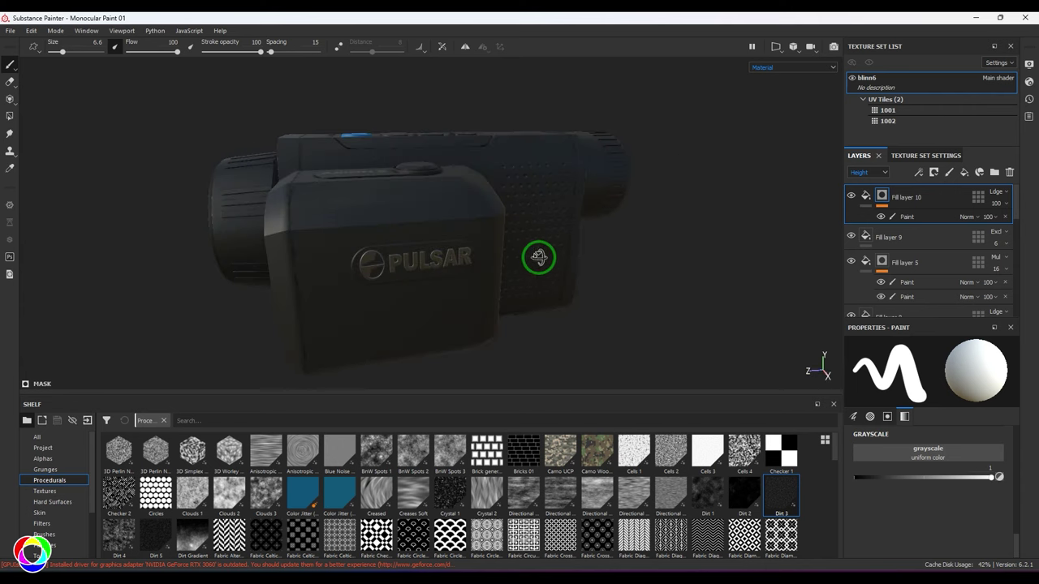